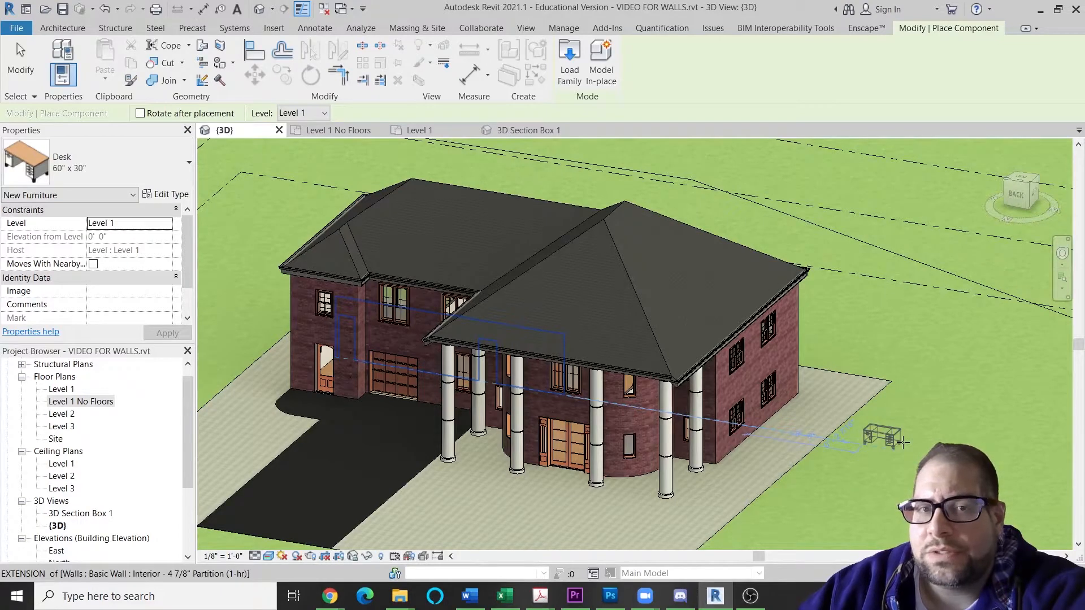
Step: Browse the category folders of the Imperial family library without loading a family
left_click(577, 74)
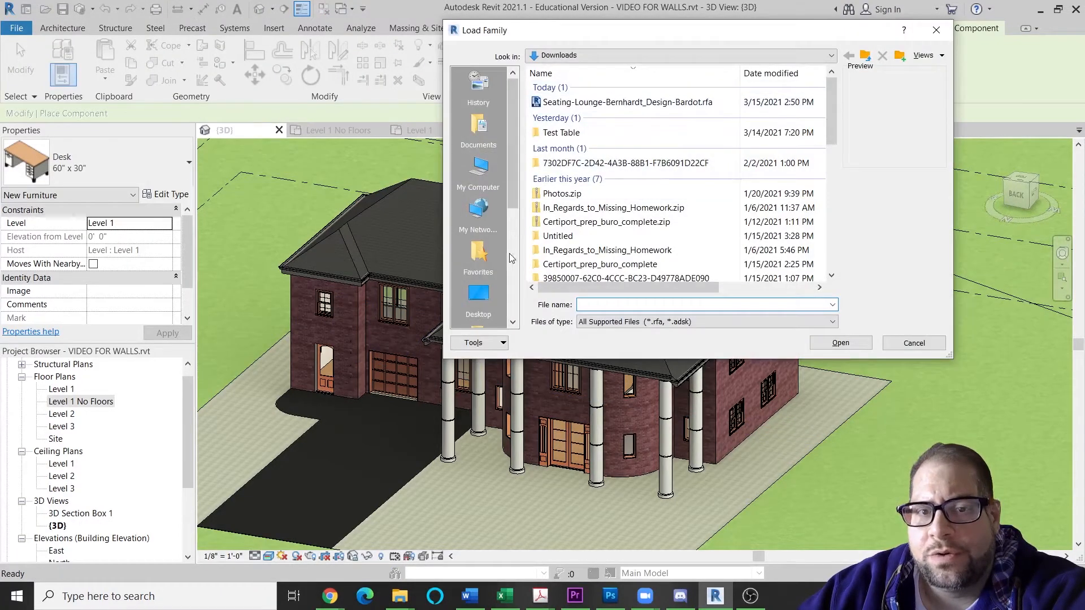
scroll(481, 291, "down", 1)
left_click(490, 227)
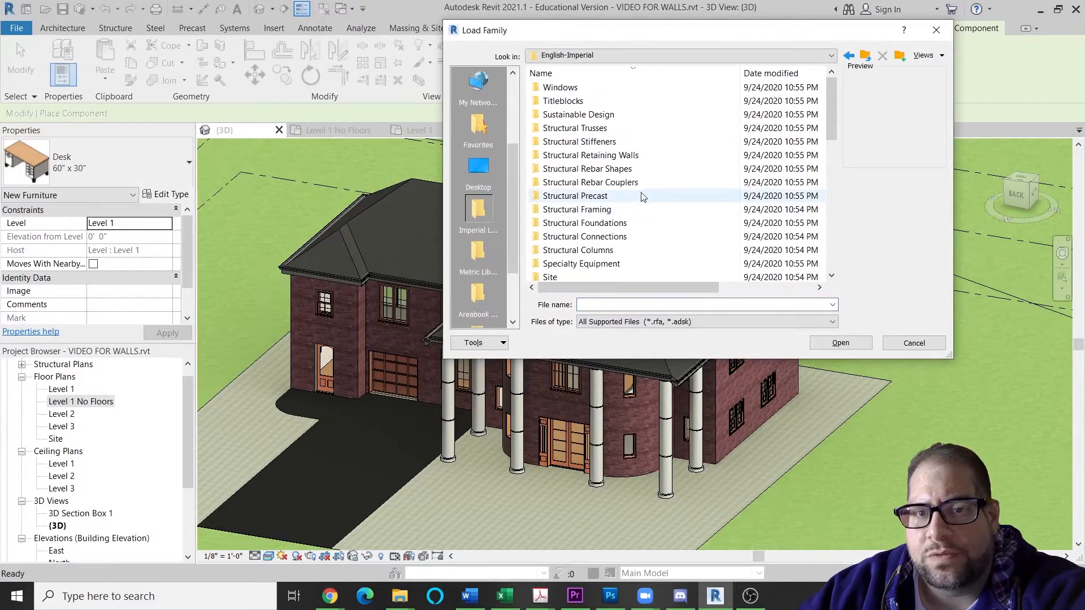
scroll(593, 156, "down", 2)
scroll(592, 157, "down", 4)
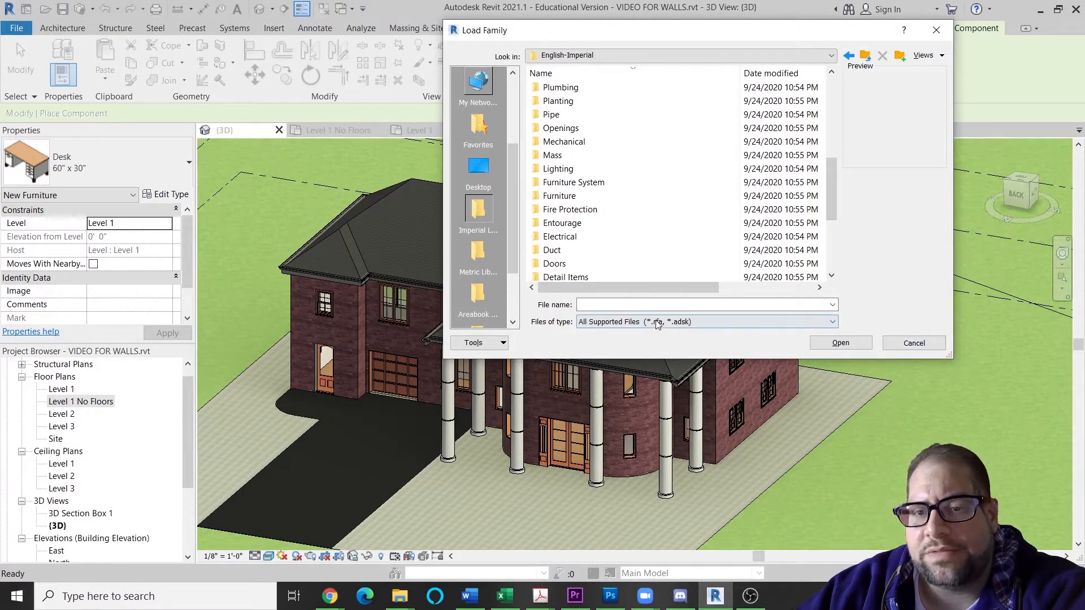
left_click(897, 346)
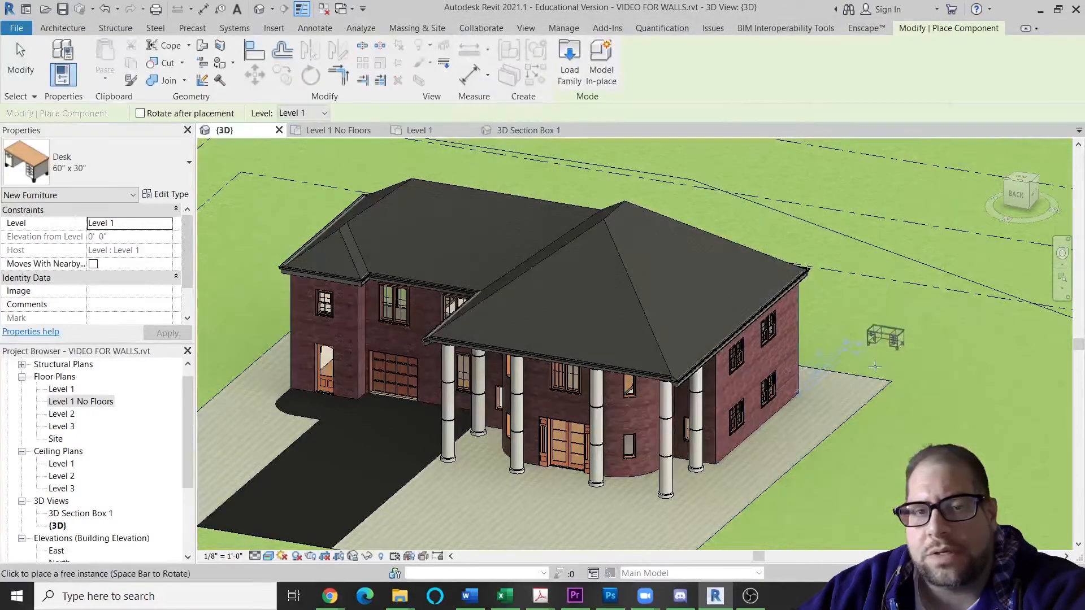
key("Escape")
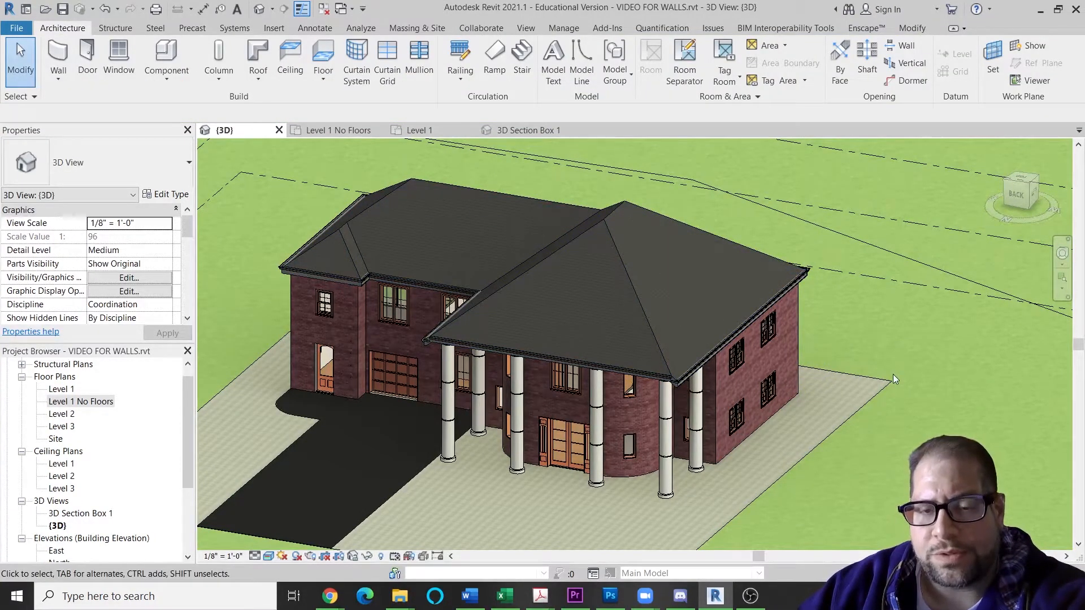
Step: Open the Level 1 No Floors floor plan with the whole ground-floor layout in view
left_click(61, 389)
double_click(65, 402)
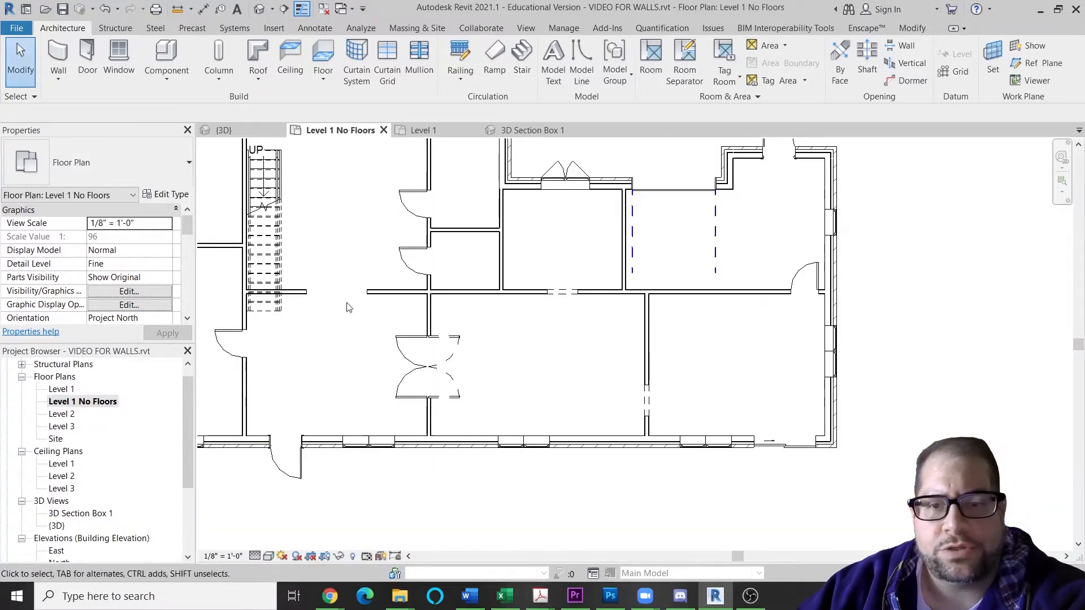
scroll(429, 308, "down", 4)
middle_click_drag(618, 358, 628, 398)
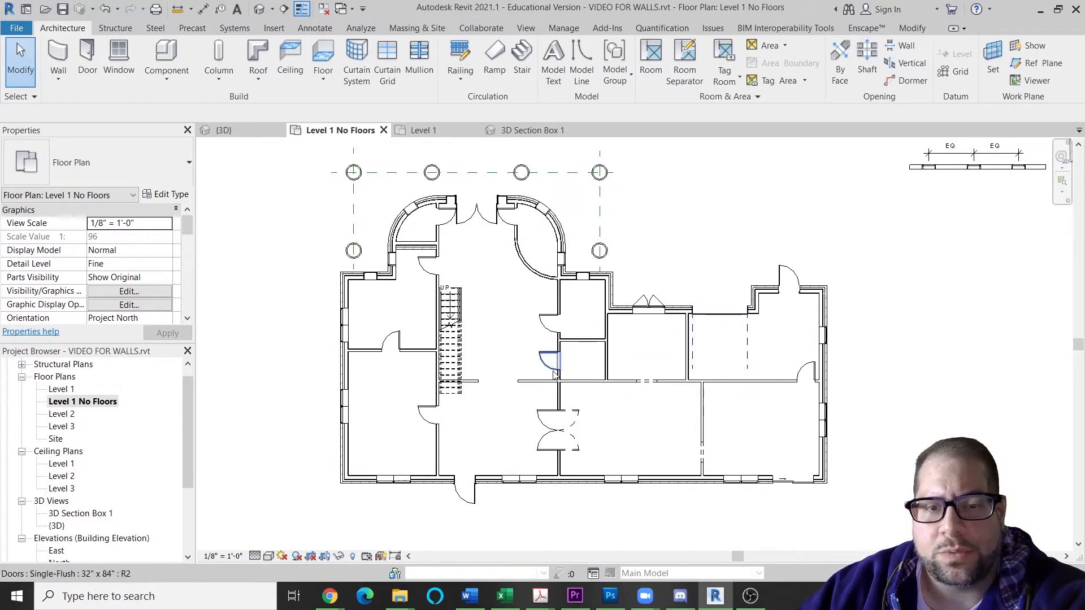
scroll(649, 390, "up", 1)
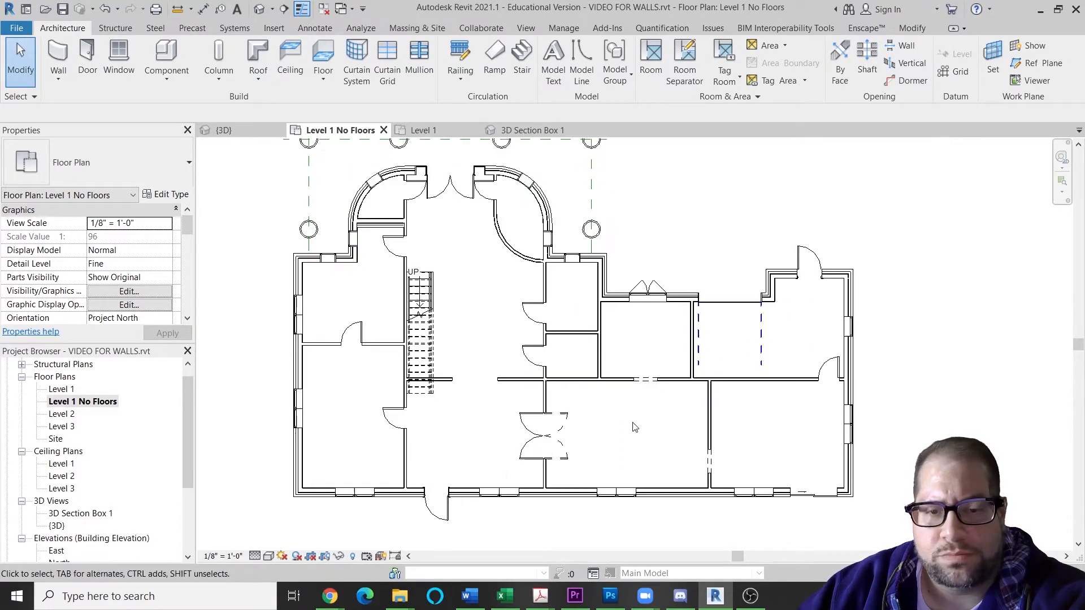
scroll(664, 412, "up", 1)
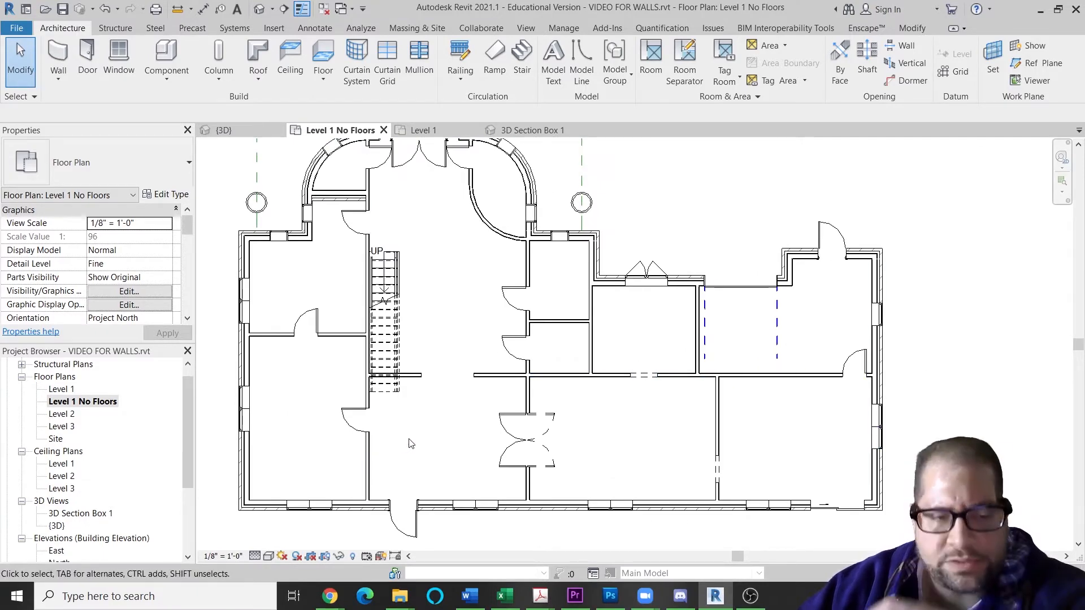
Step: Examine the ground-floor rooms from the front in the 3D Section Box 1 view
double_click(78, 515)
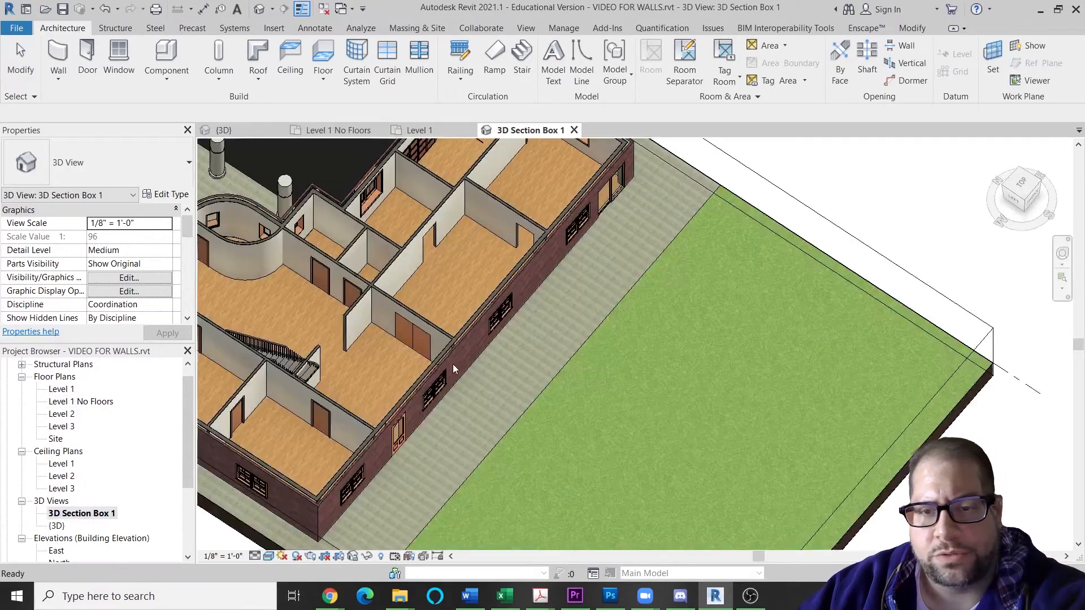
middle_click_drag(496, 354, 618, 348)
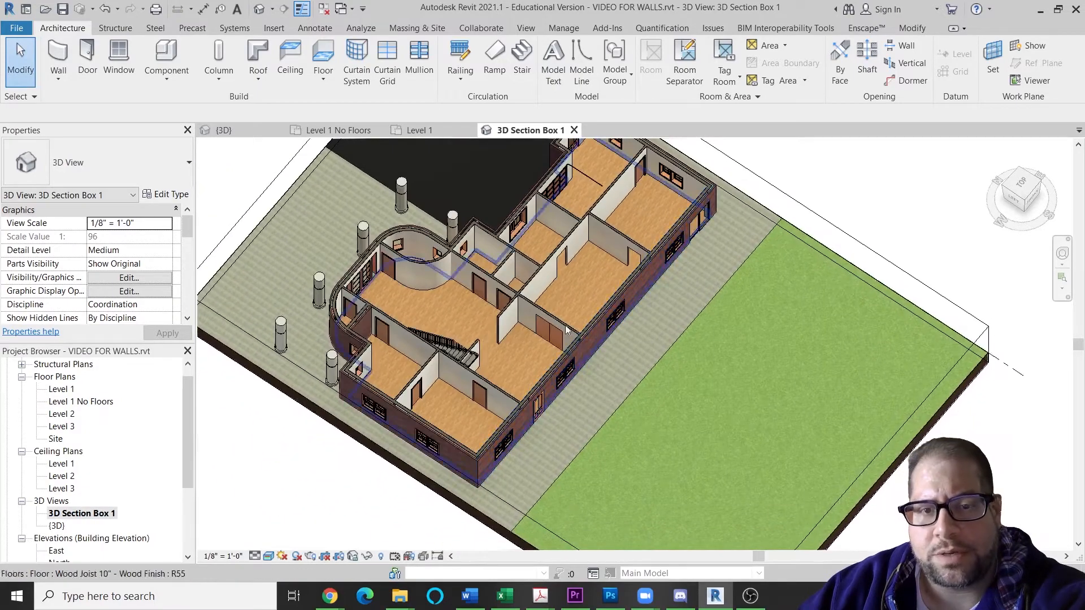
scroll(554, 327, "up", 3)
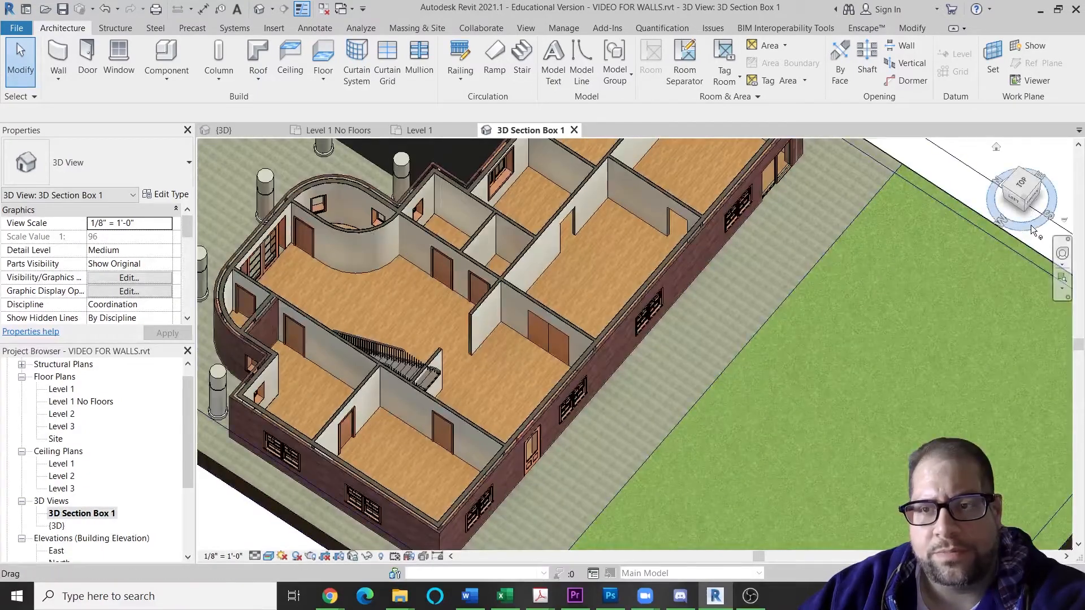
left_click_drag(1034, 231, 921, 445)
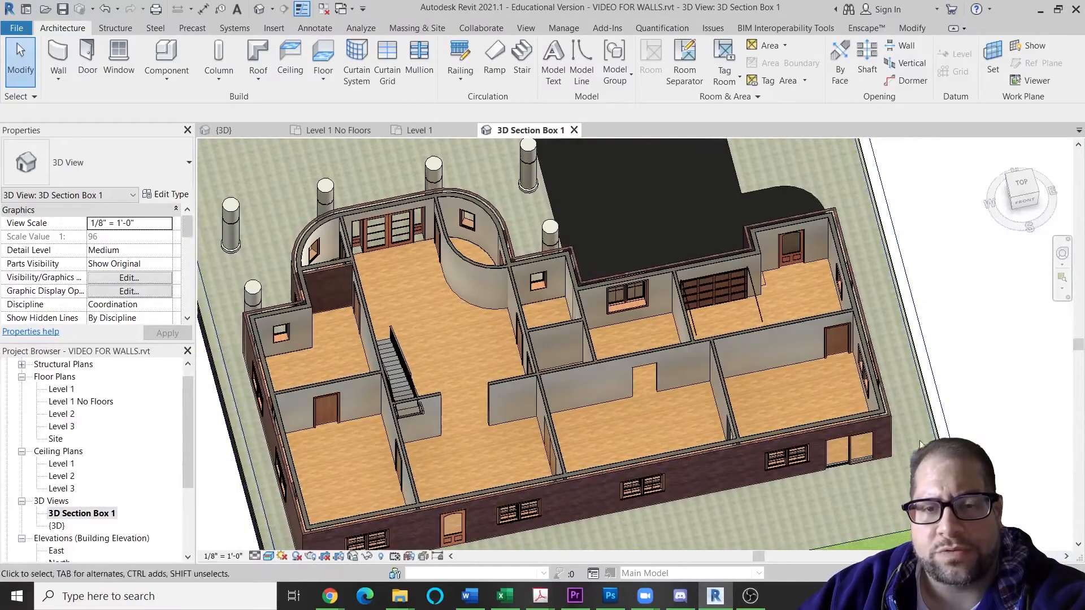
scroll(803, 358, "up", 2)
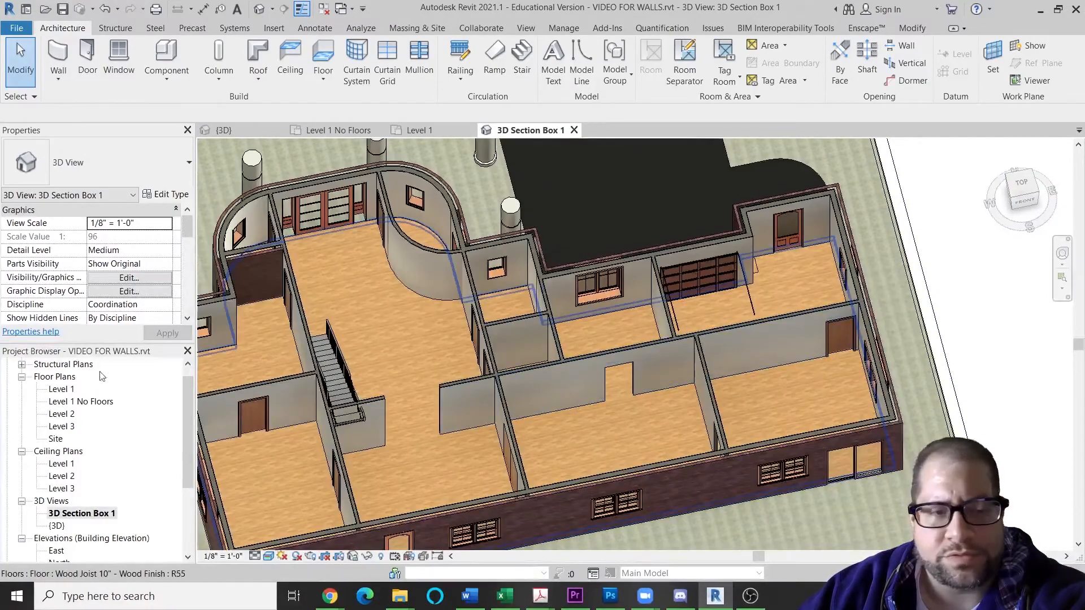
Step: Return to the Level 1 No Floors plan, start placing a component and review the component types already loaded
double_click(83, 404)
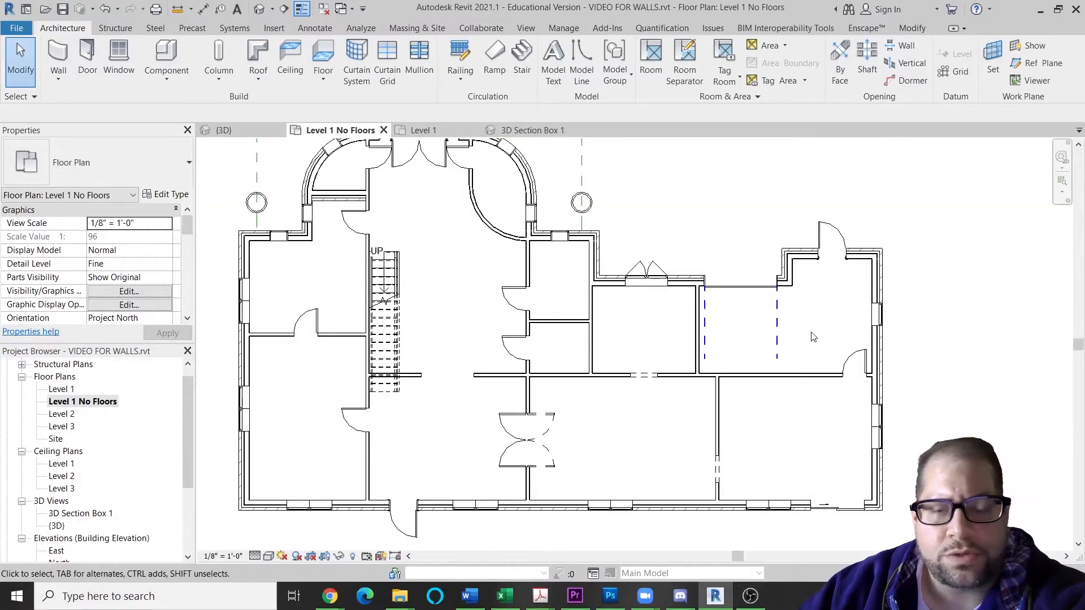
mouse_move(773, 364)
middle_mouse_down()
mouse_move(752, 331)
mouse_move(689, 309)
mouse_move(753, 355)
middle_mouse_up()
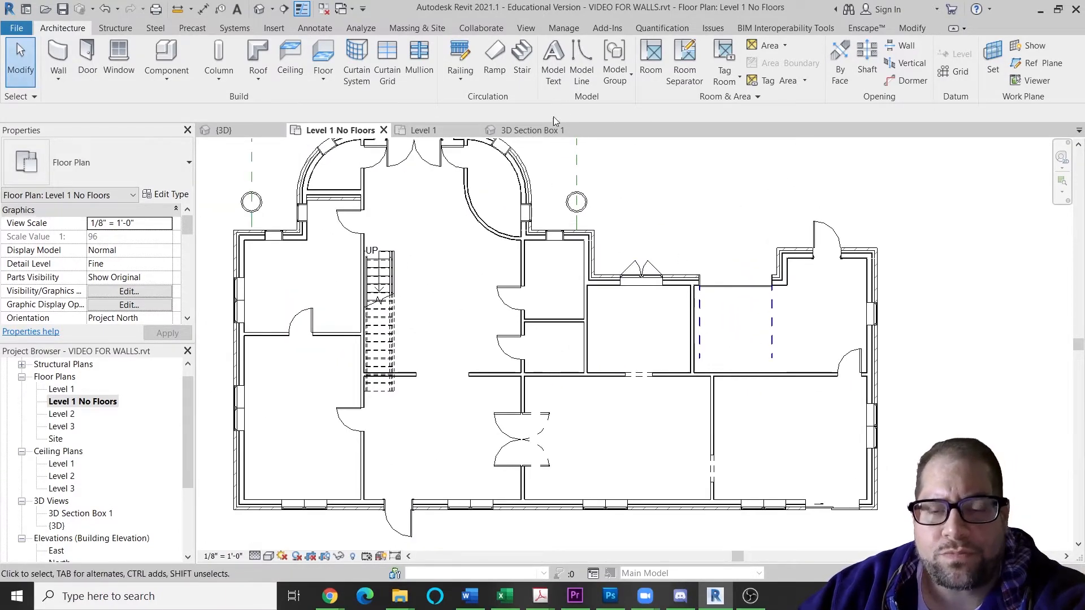
left_click(160, 55)
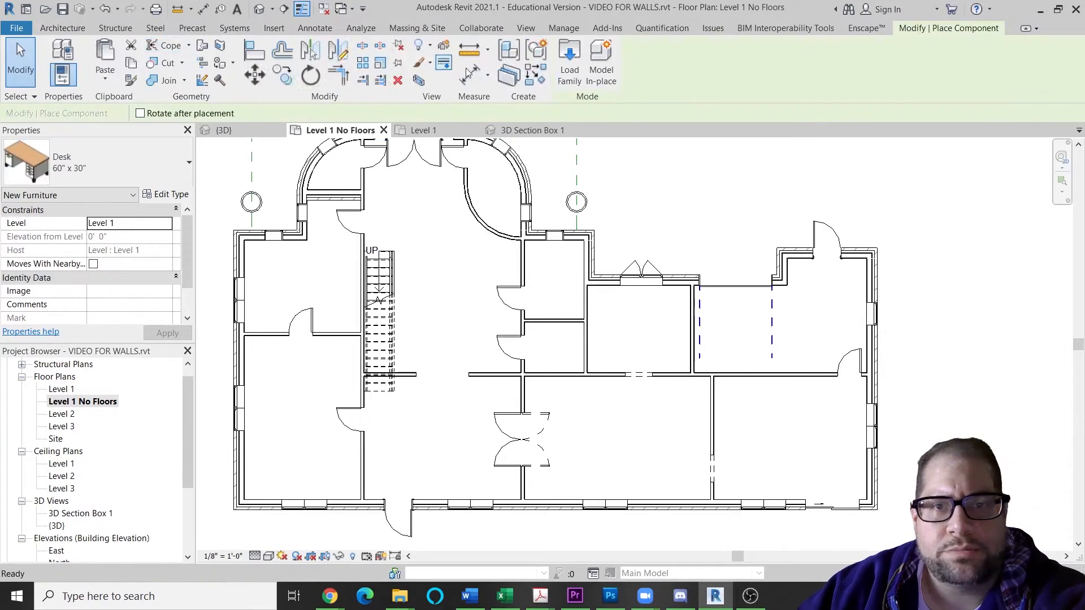
left_click(94, 168)
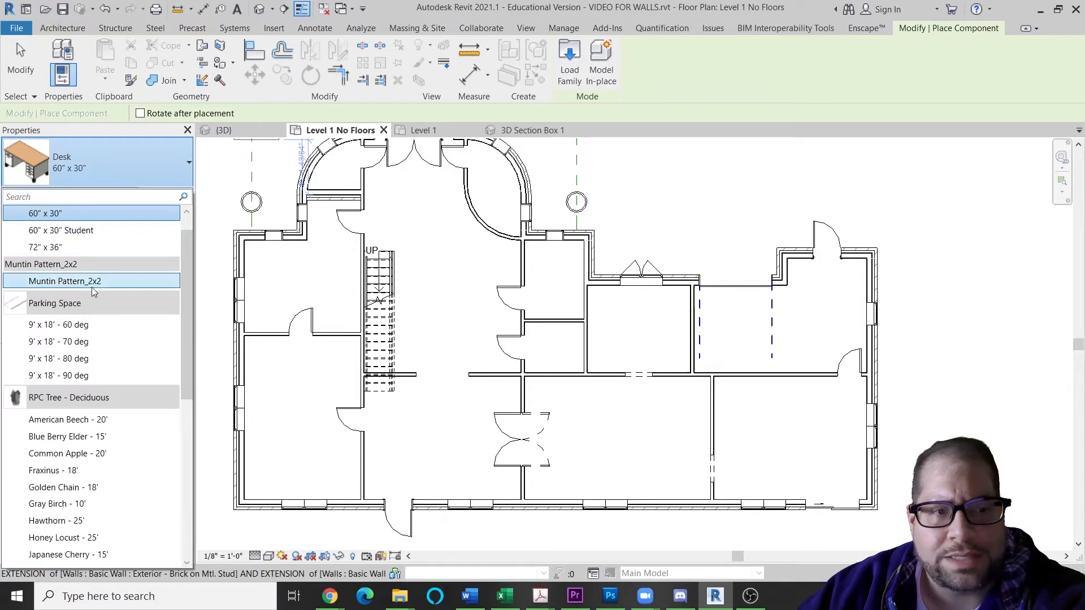
scroll(120, 429, "down", 4)
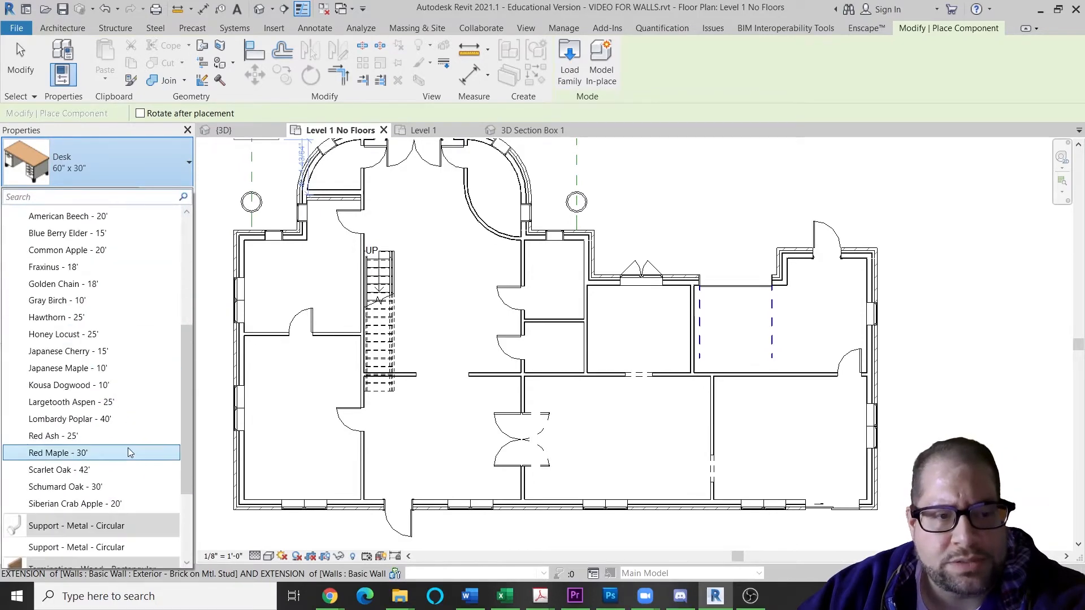
scroll(127, 452, "down", 1)
scroll(157, 320, "up", 3)
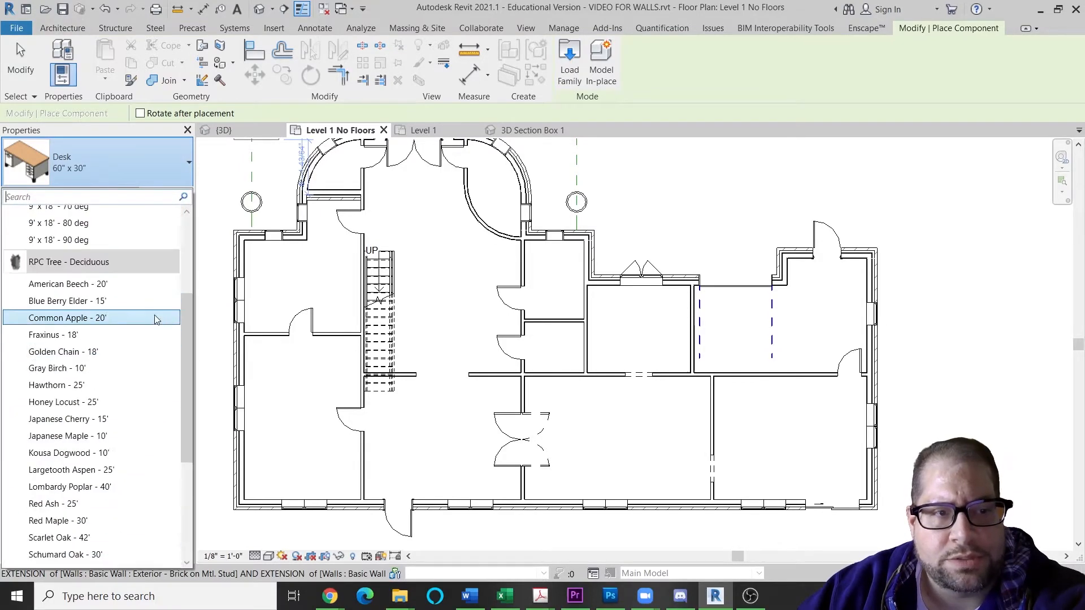
scroll(156, 320, "up", 3)
Step: Start loading a family and go to the Imperial library
left_click(576, 54)
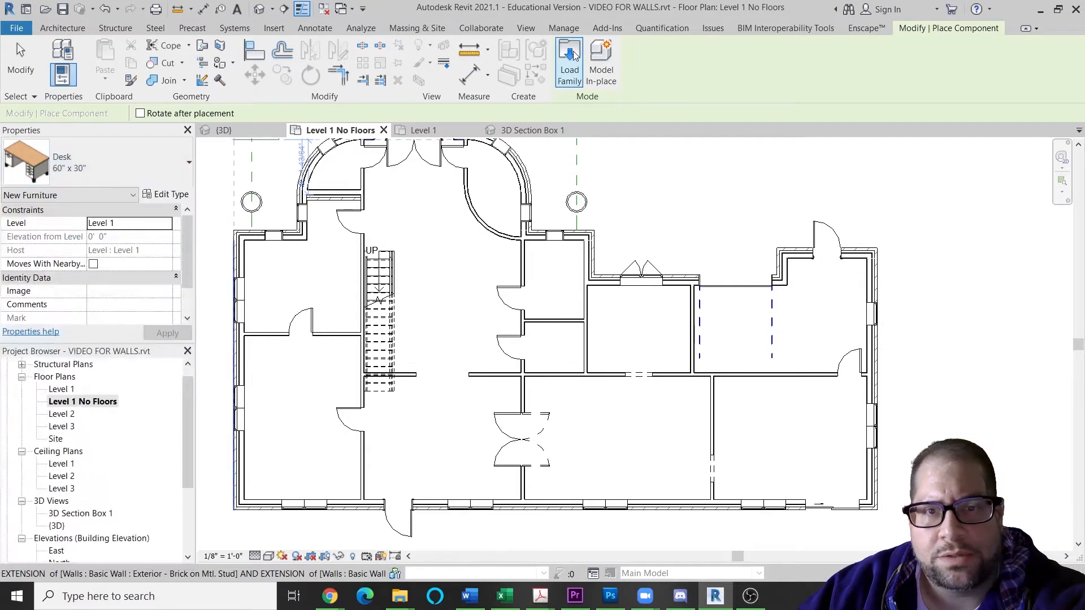
left_click(556, 89)
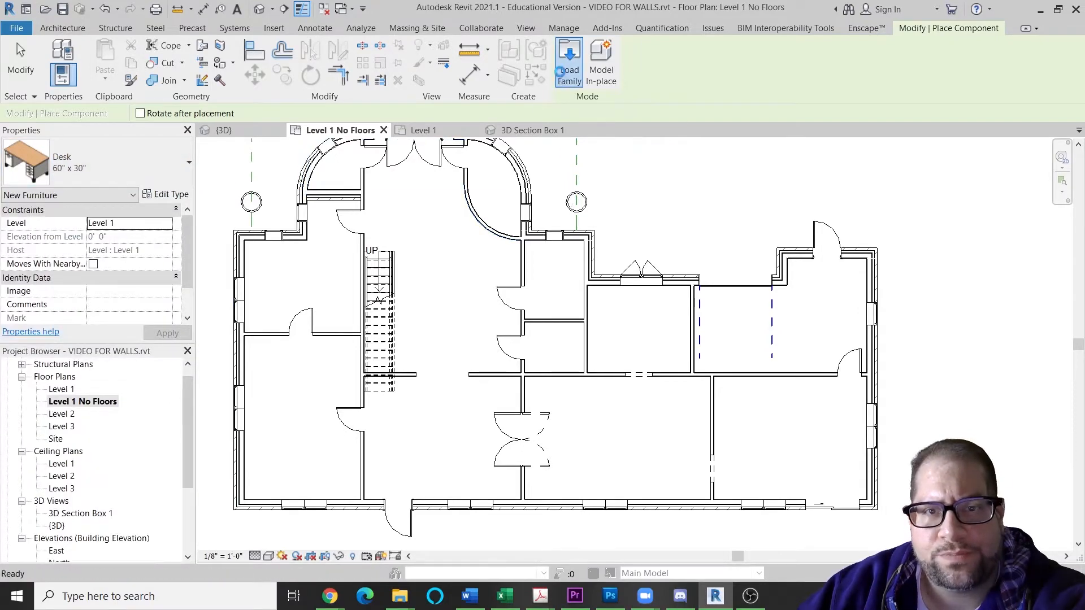
scroll(489, 265, "down", 5)
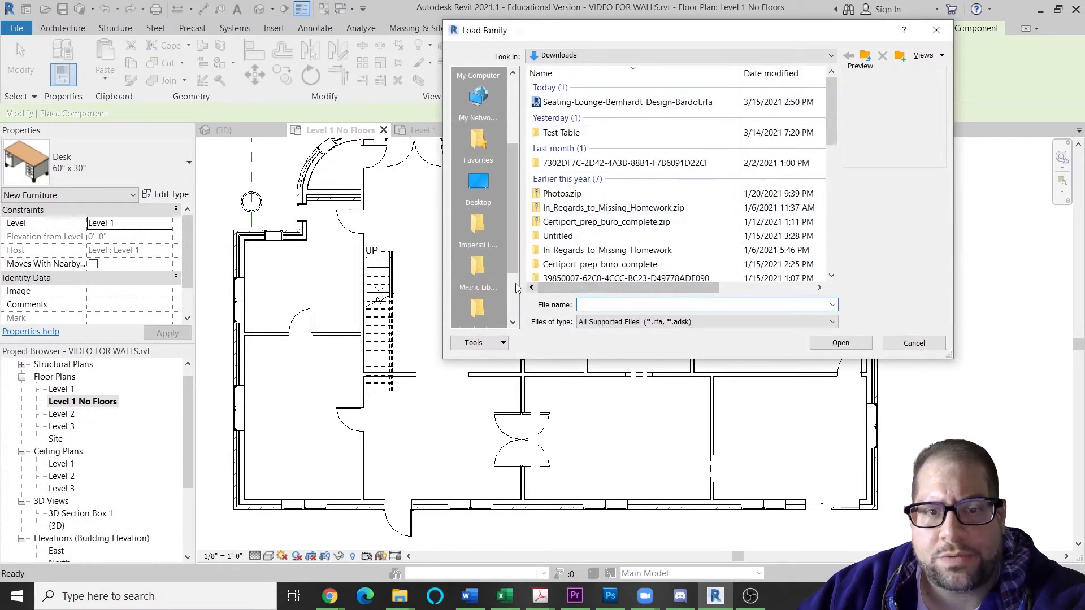
left_click(478, 136)
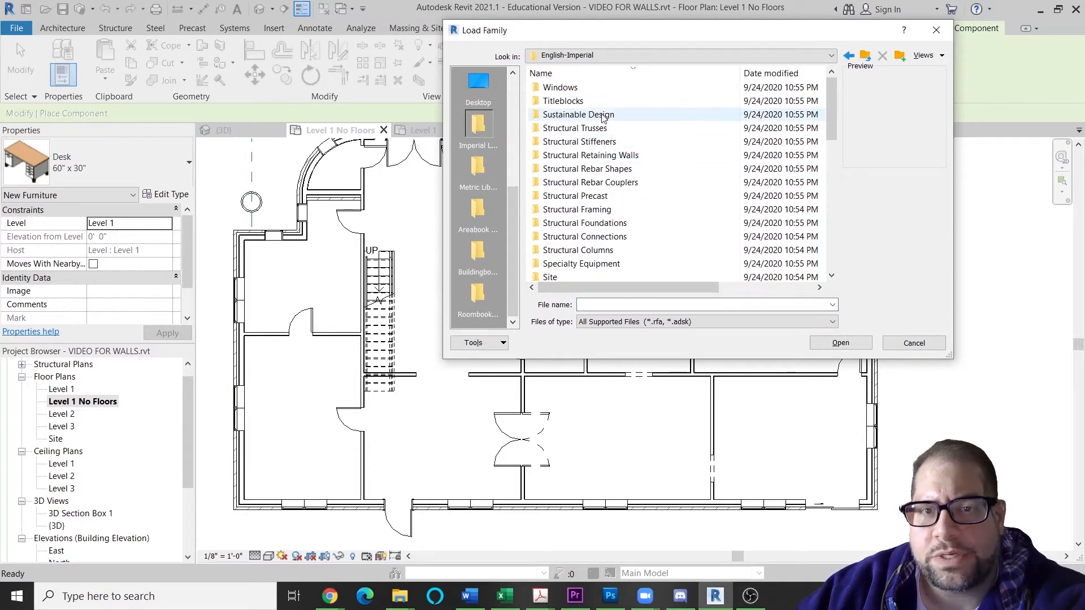
Step: Open the Domestic folder within the library's Specialty Equipment folder and reverse the name sort order
scroll(603, 143, "down", 2)
scroll(605, 153, "down", 1)
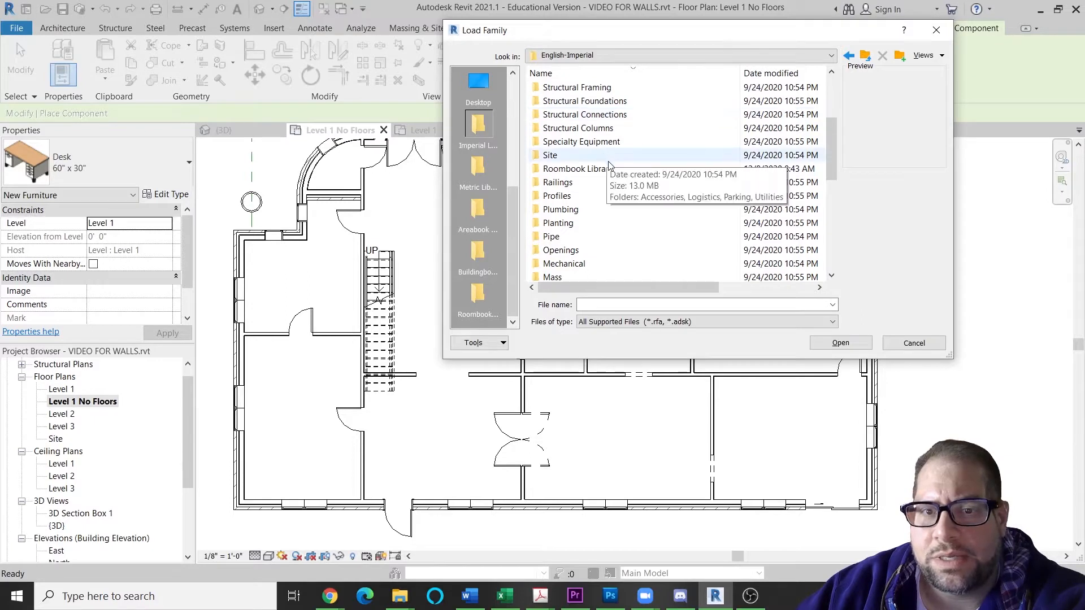
scroll(608, 163, "down", 2)
scroll(622, 178, "down", 4)
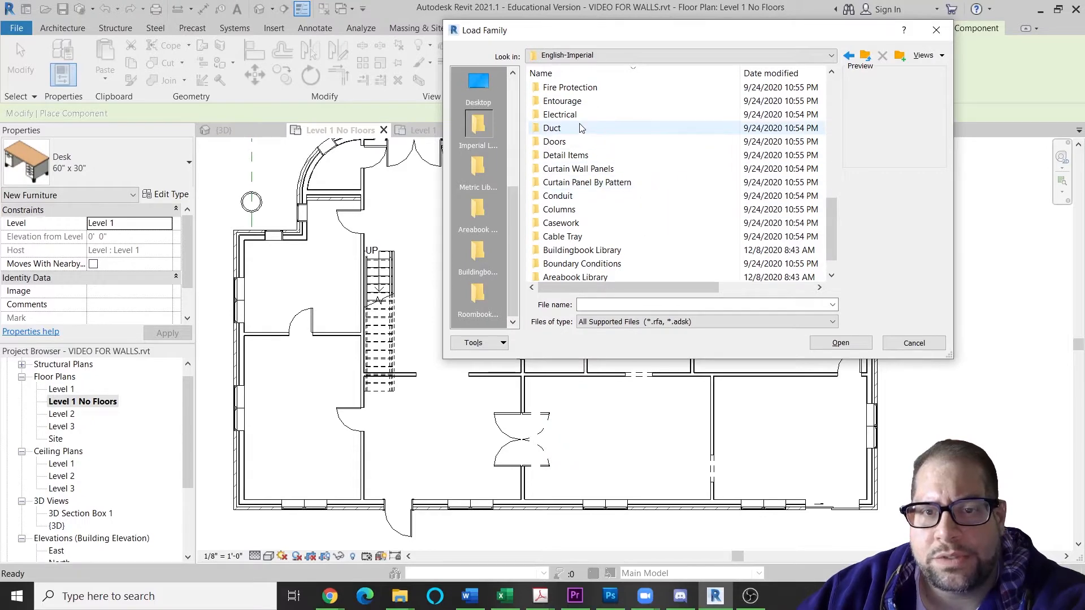
scroll(599, 144, "up", 5)
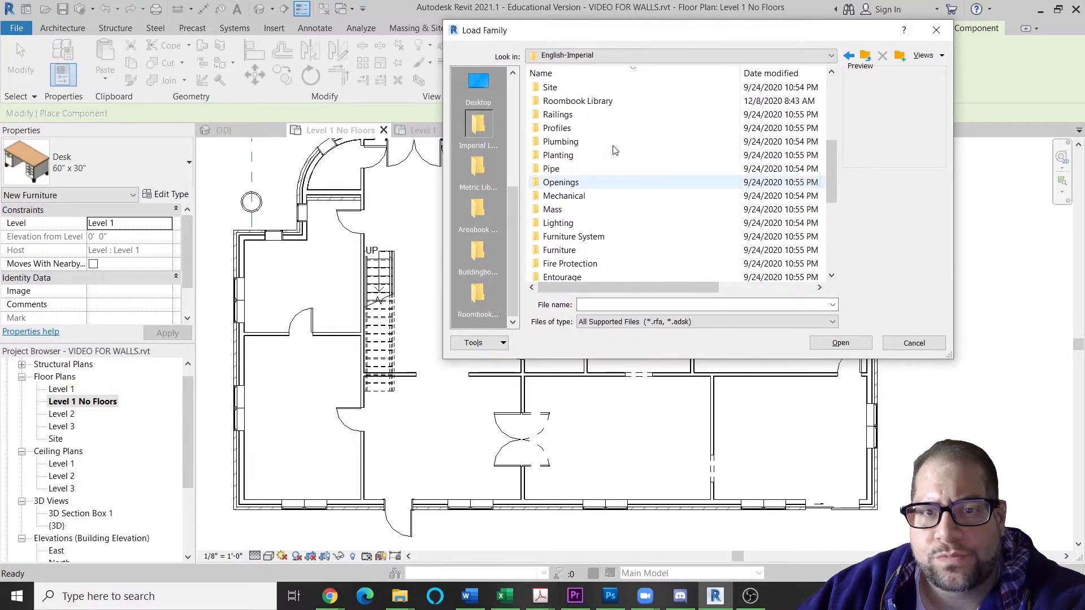
scroll(616, 150, "up", 1)
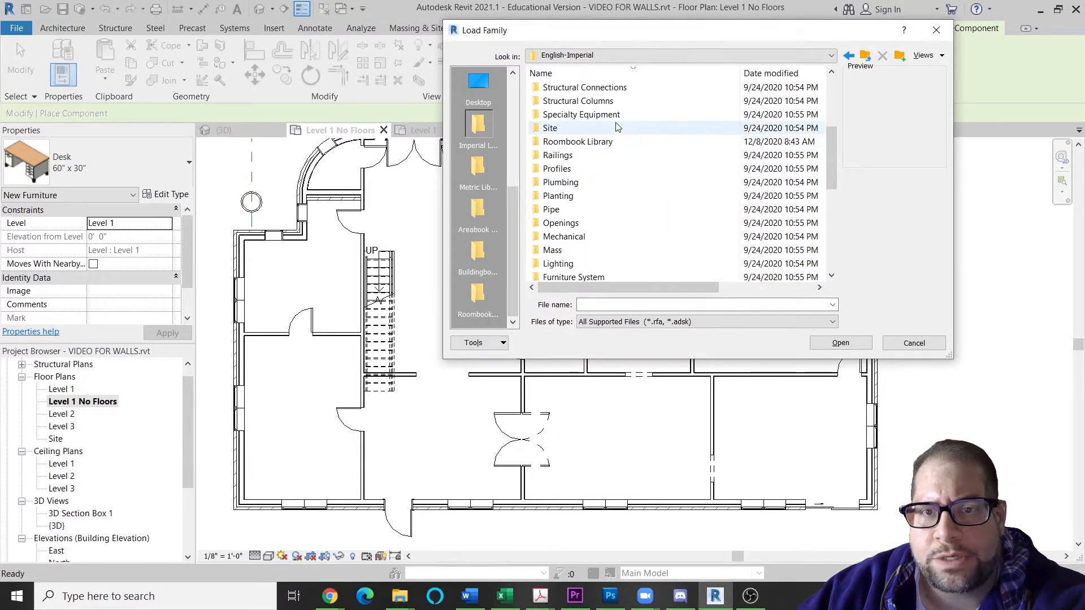
left_click(616, 128)
double_click(616, 117)
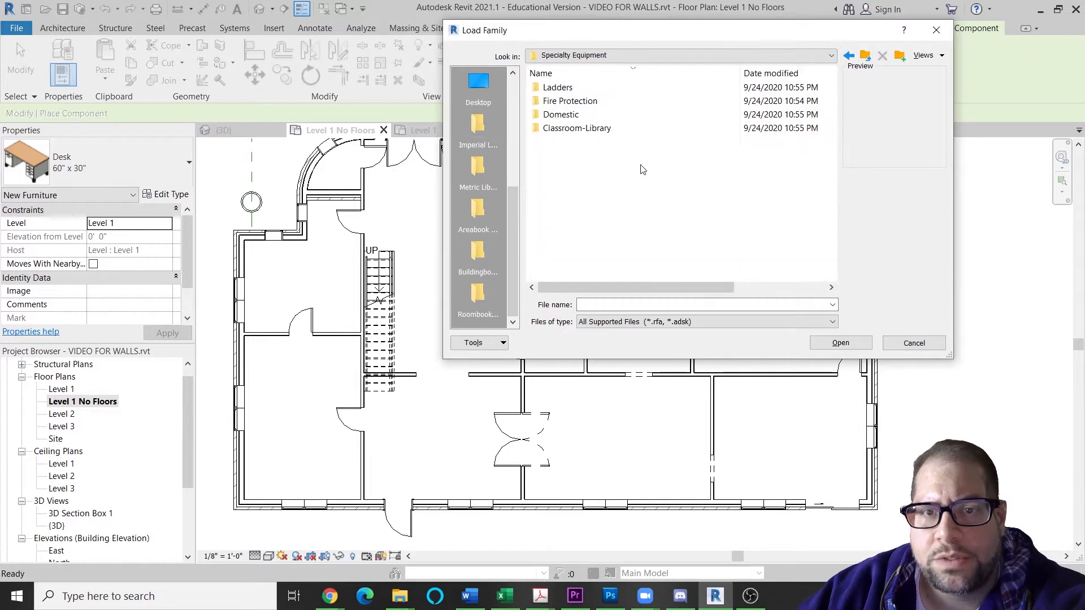
double_click(591, 114)
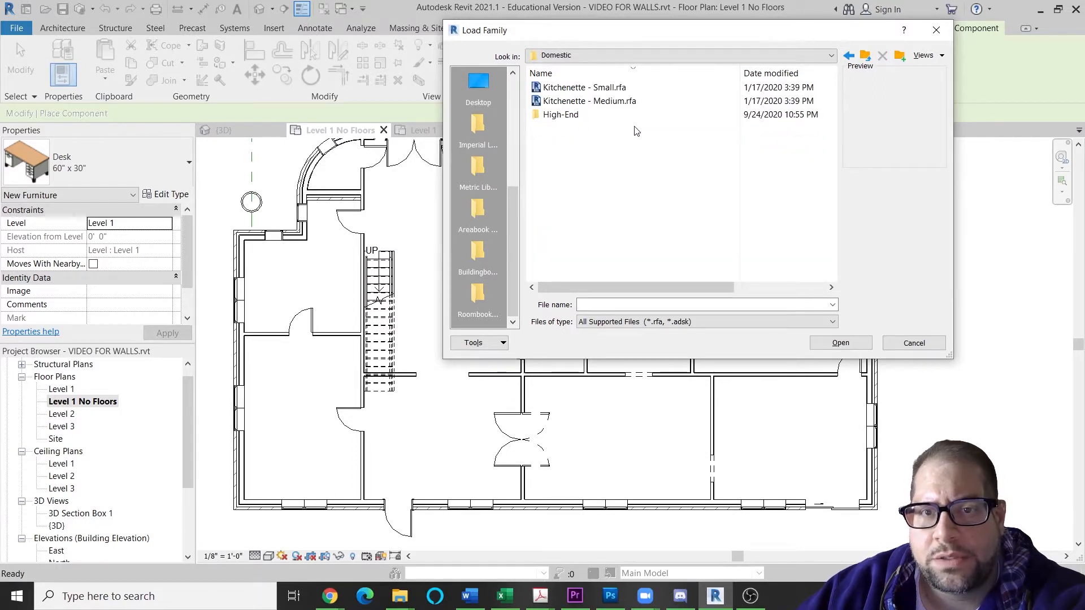
left_click(610, 79)
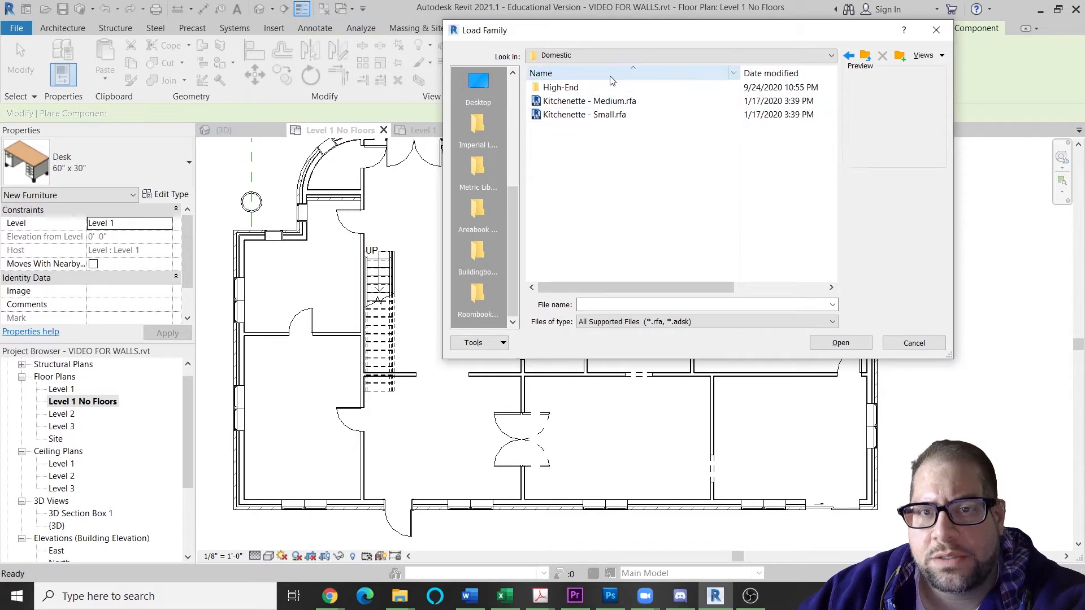
Step: Compare the previews of the Kitchenette - Medium and Kitchenette - Small families
left_click(598, 102)
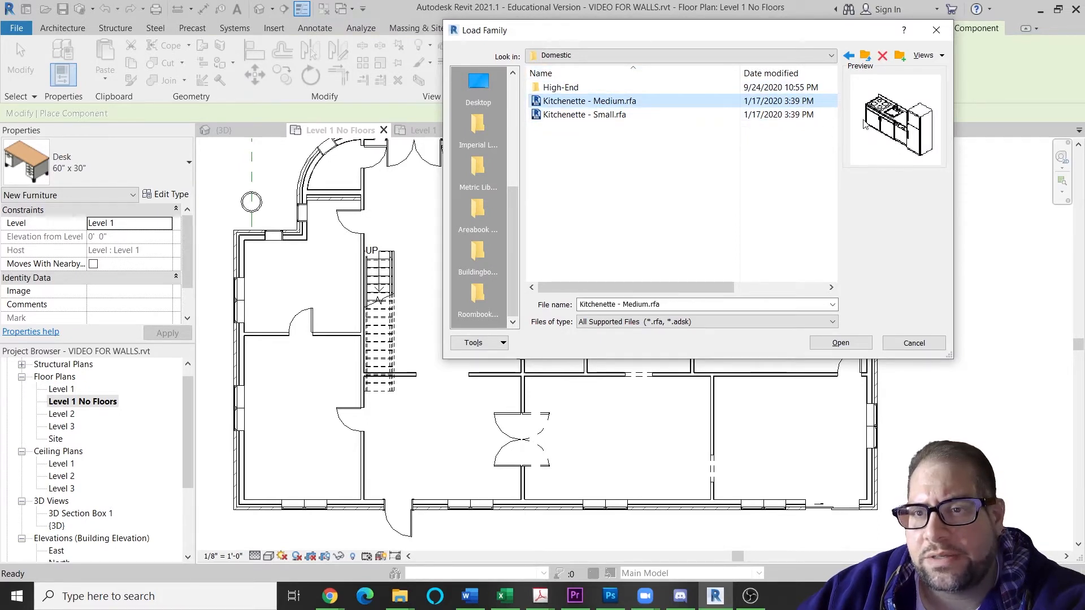
left_click(631, 119)
left_click(630, 106)
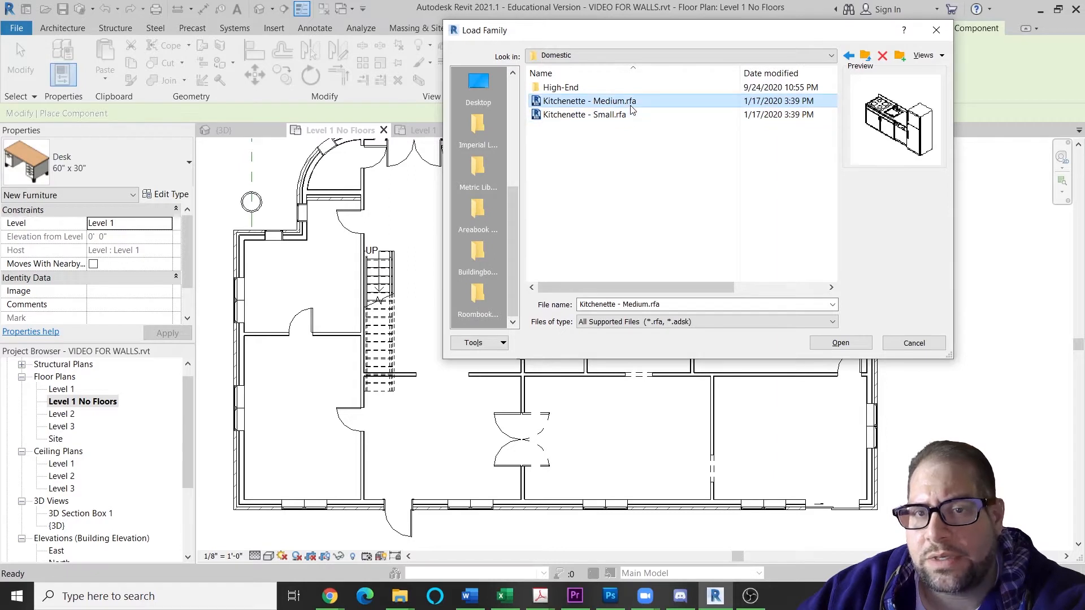
Step: Open the High-End folder and compare the previews of its built-in oven, range, rangetop and freezer families
double_click(562, 87)
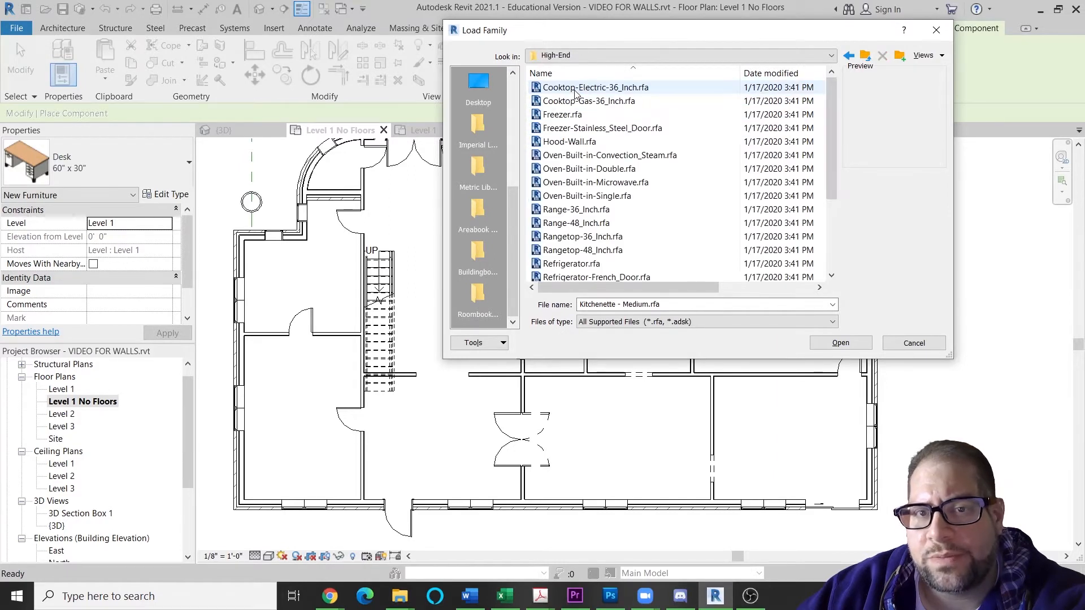
left_click(609, 171)
left_click(576, 223)
left_click(583, 238)
left_click(595, 184)
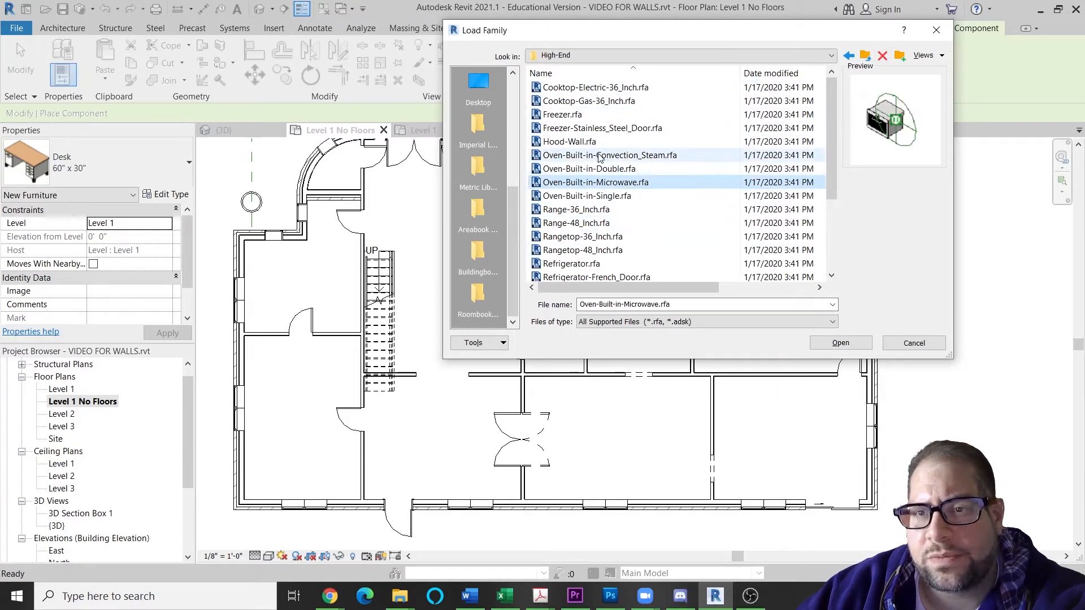
left_click(600, 156)
left_click(602, 129)
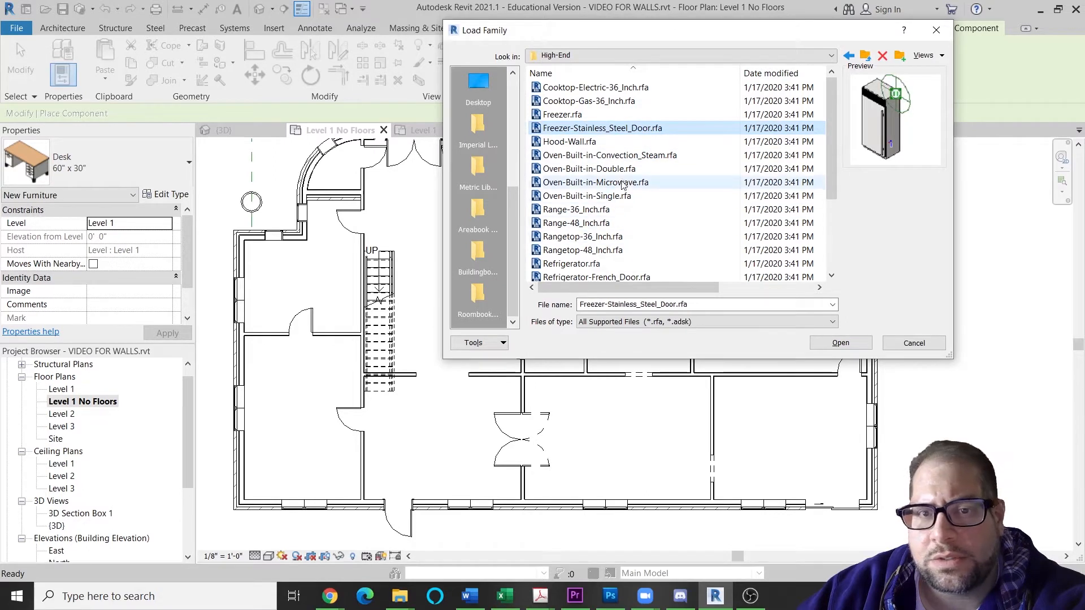
Step: Compare the previews of the refrigerator families, including the standard, French door, over-and-under and side-by-side models
scroll(624, 180, "down", 1)
left_click(591, 225)
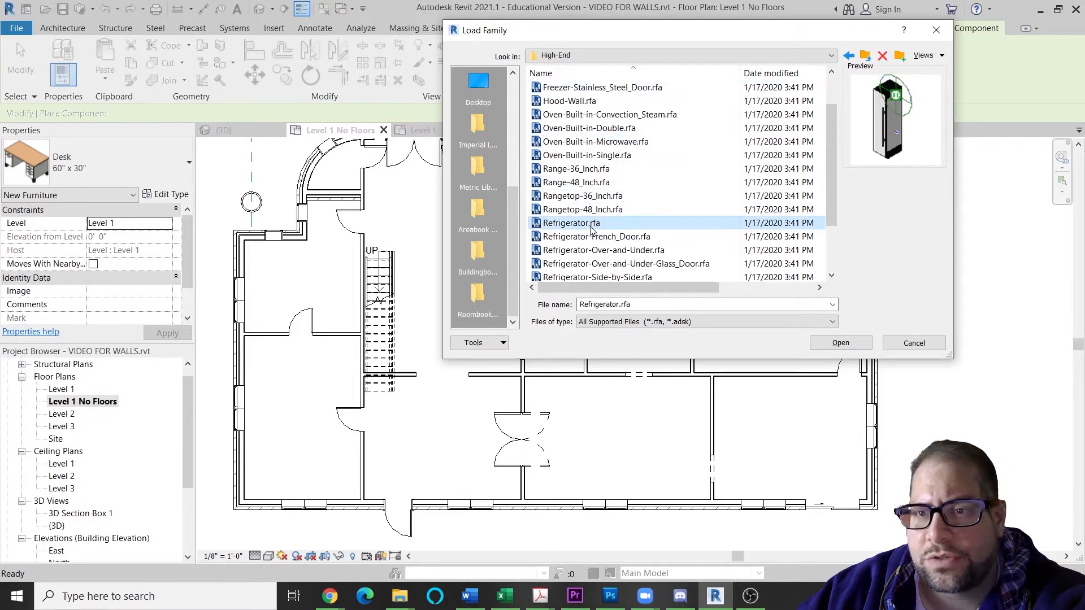
left_click(624, 239)
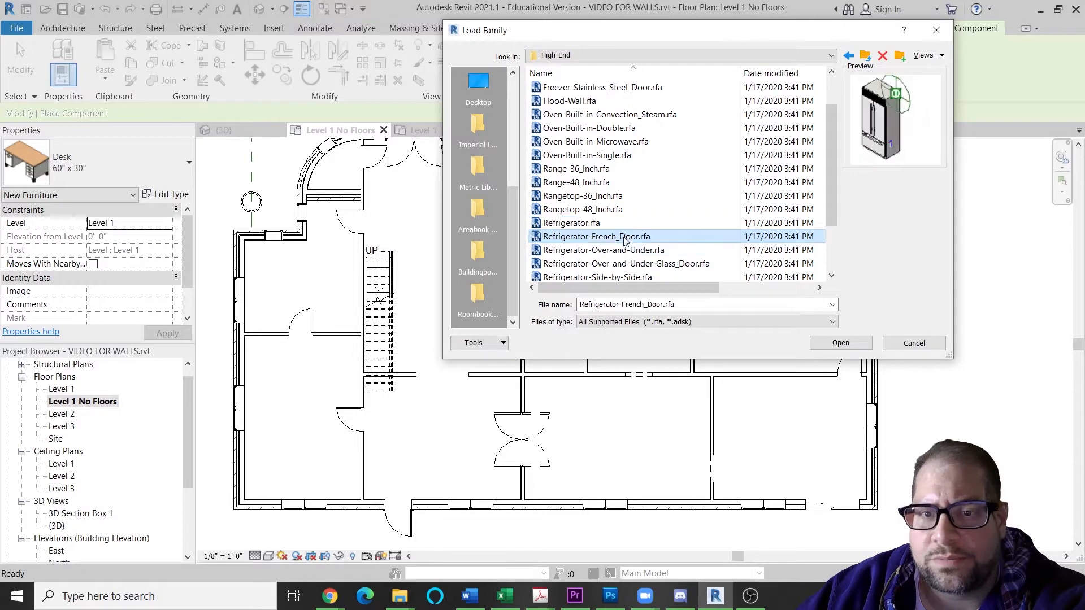
left_click(626, 252)
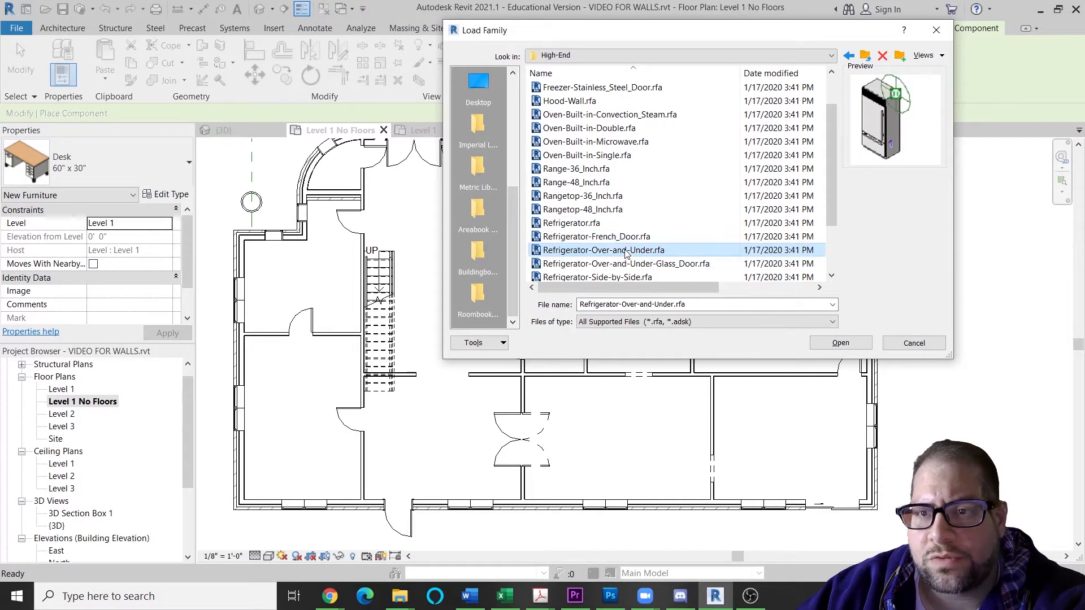
scroll(632, 265, "down", 1)
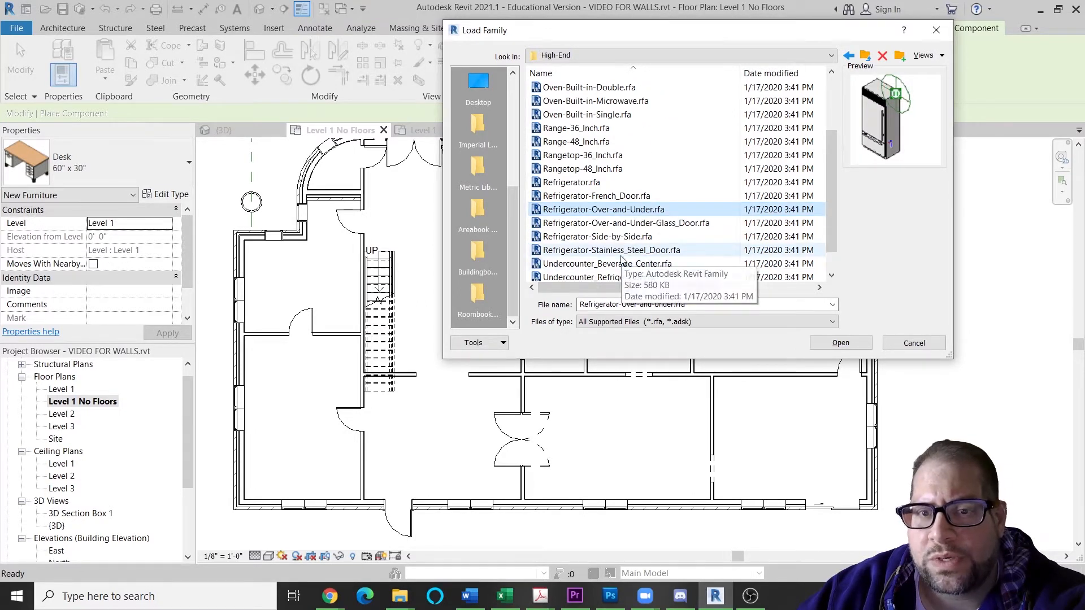
left_click(619, 248)
left_click(620, 237)
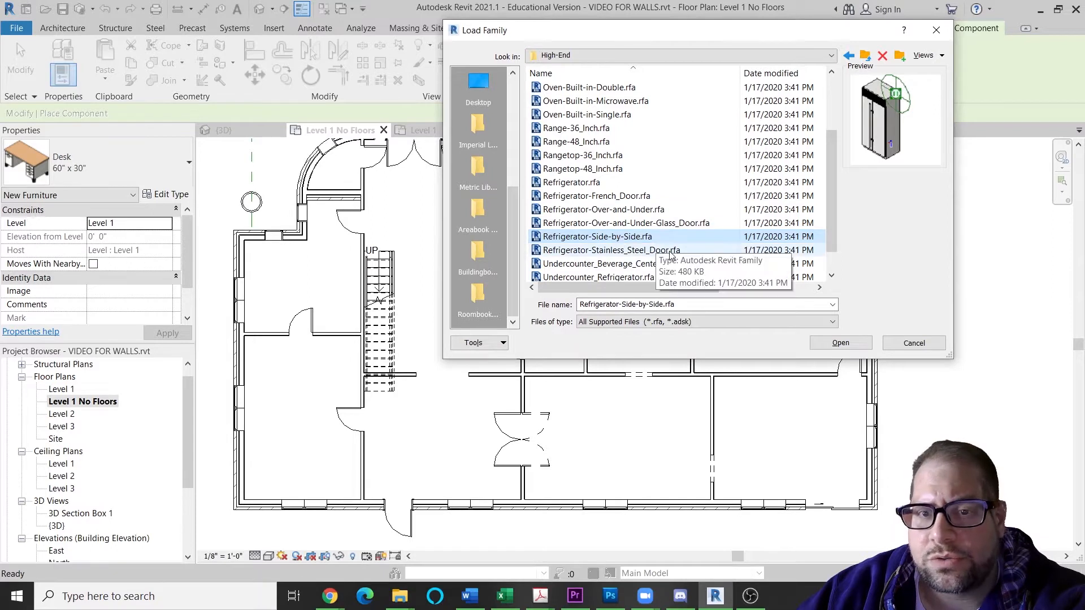
left_click(611, 186)
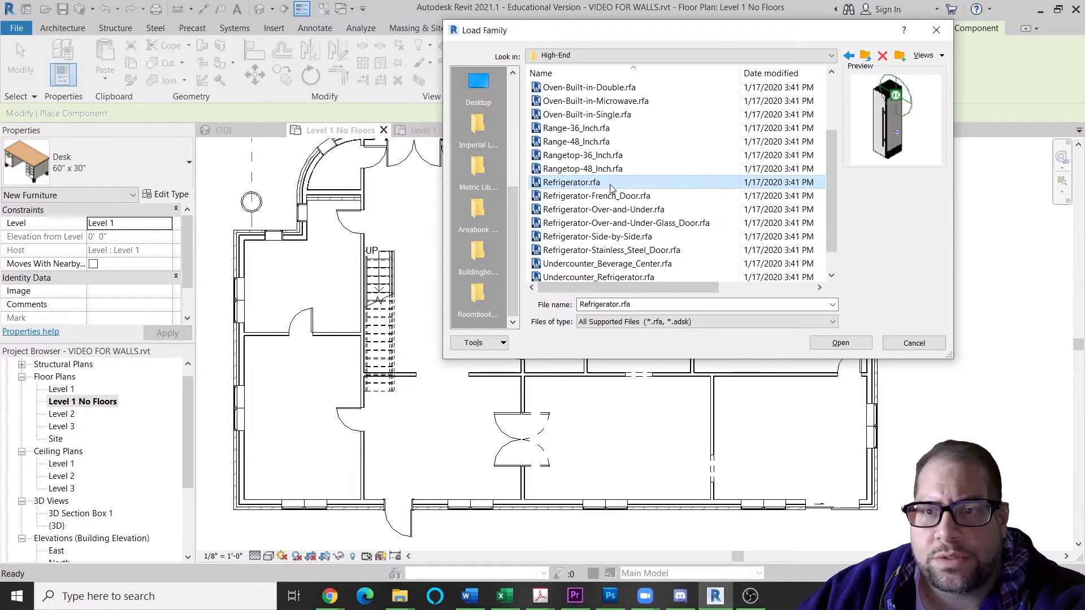
scroll(611, 189, "down", 1)
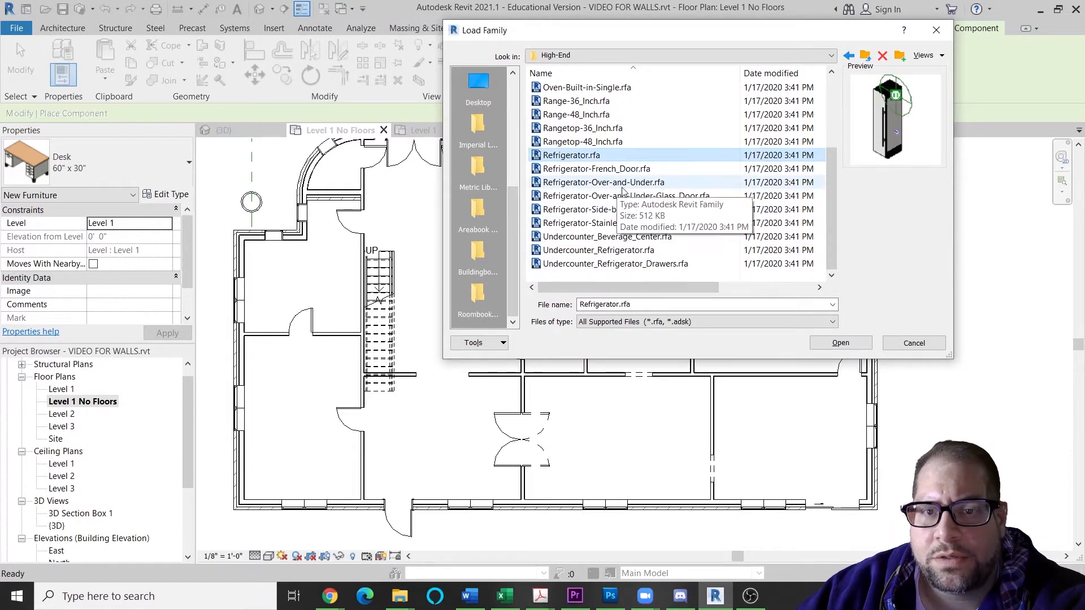
scroll(585, 136, "up", 1)
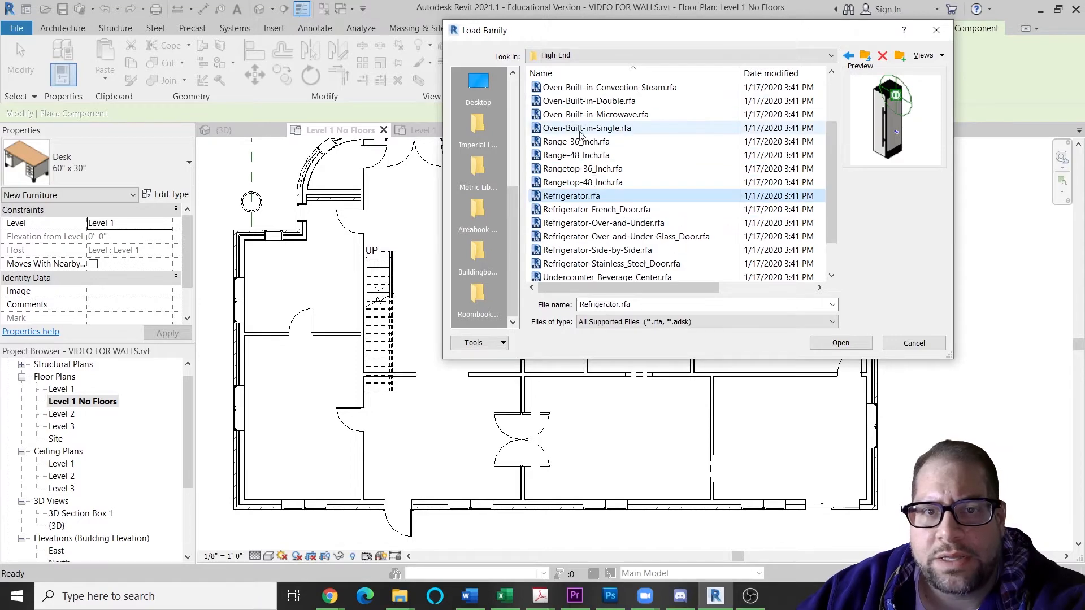
Step: Go back to the Domestic folder and load the Kitchenette - Medium family
left_click(852, 56)
left_click(620, 104)
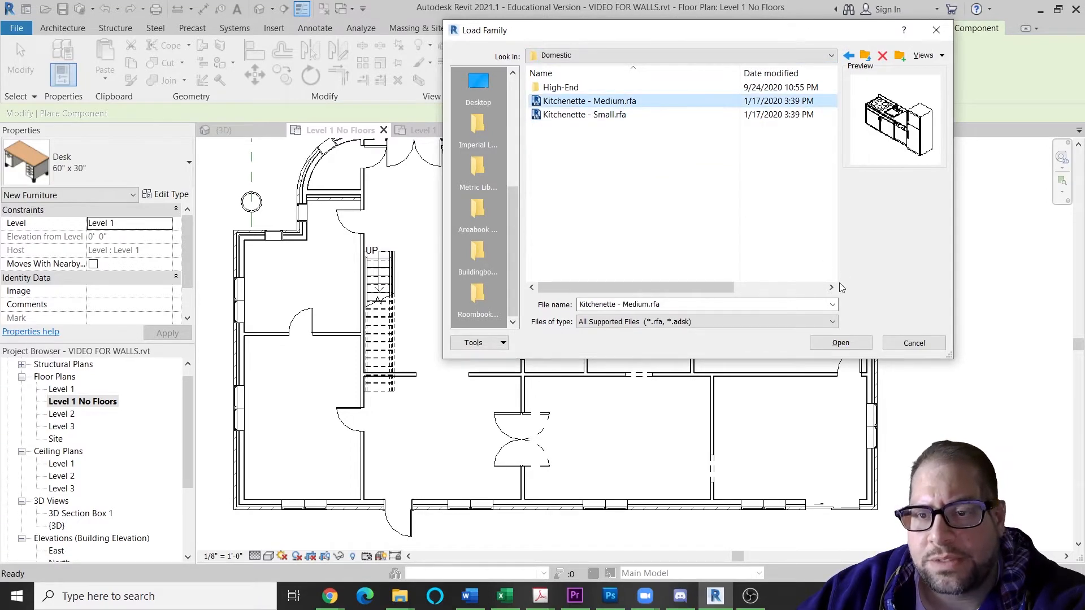
left_click(841, 344)
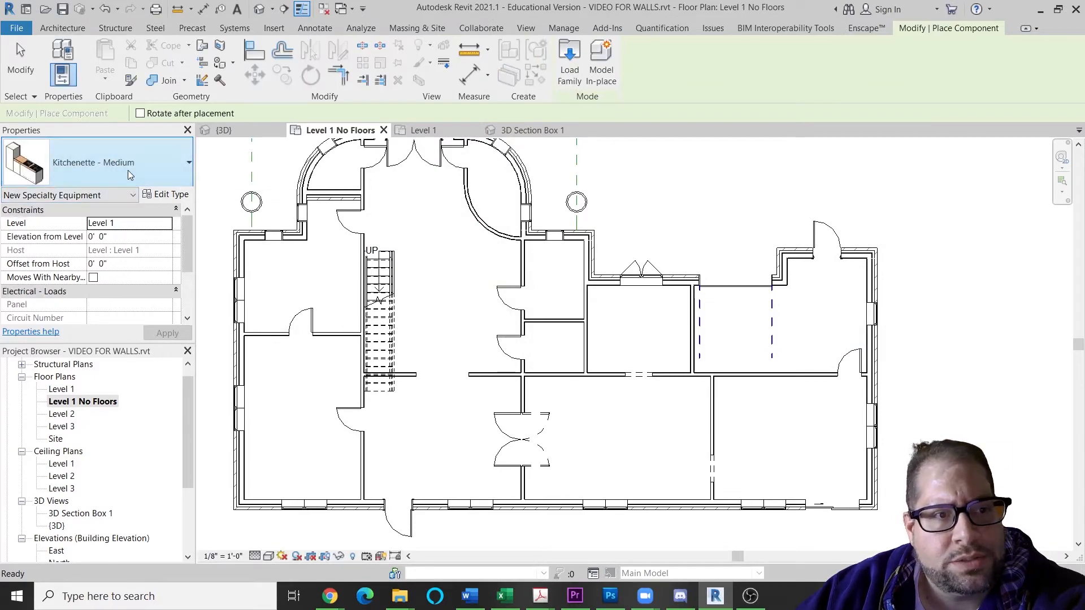
Step: Place one Kitchenette - Medium against the upper partition of the lower-right room, beside the door, with its origin about 8' from the outer wall
left_click(127, 171)
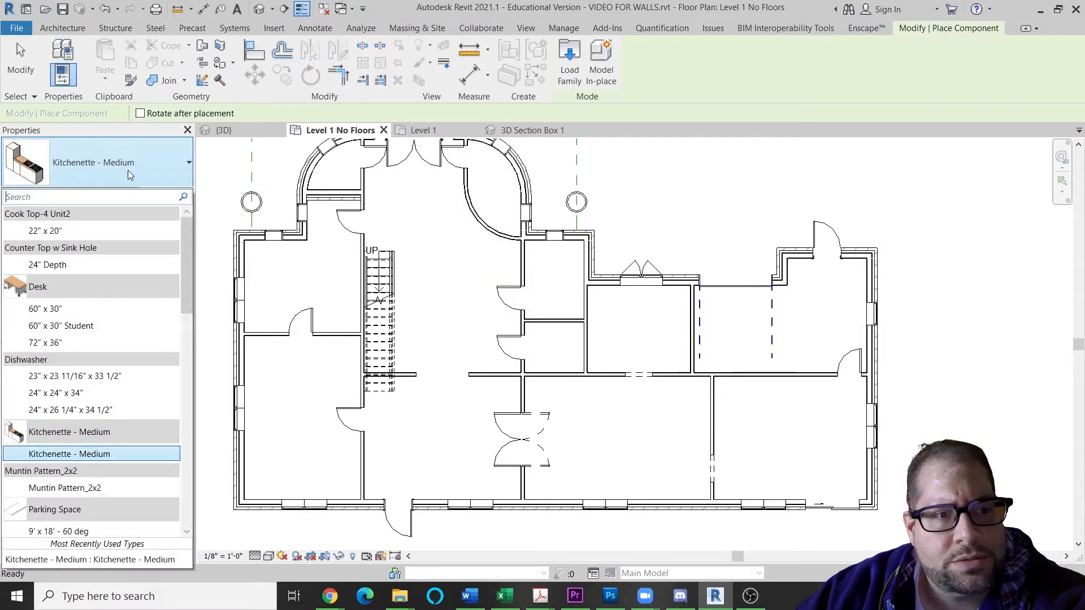
left_click(113, 455)
scroll(752, 461, "up", 3)
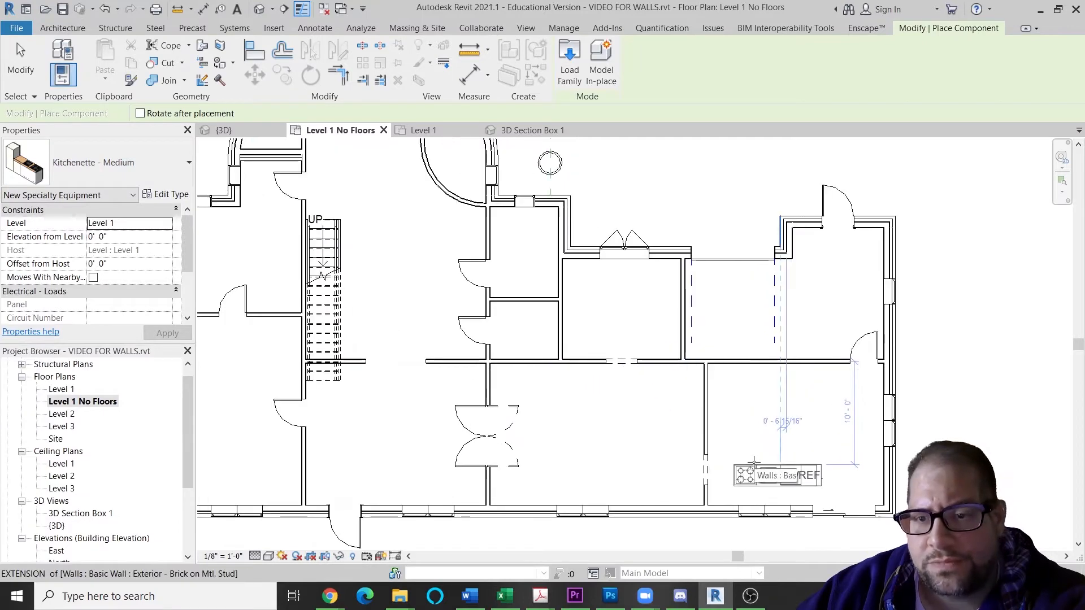
scroll(757, 407, "up", 2)
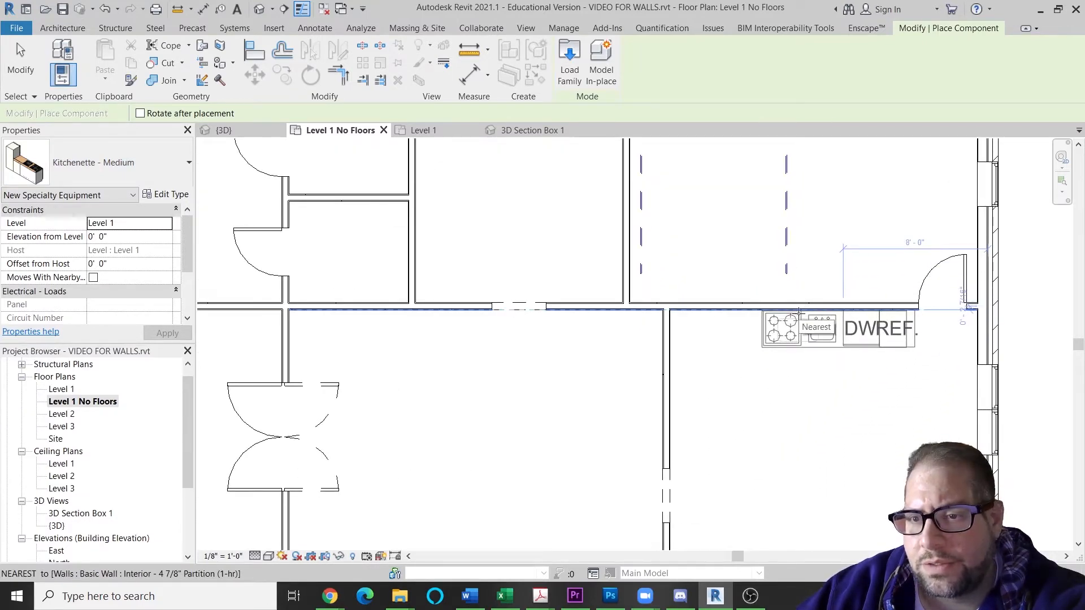
left_click(798, 312)
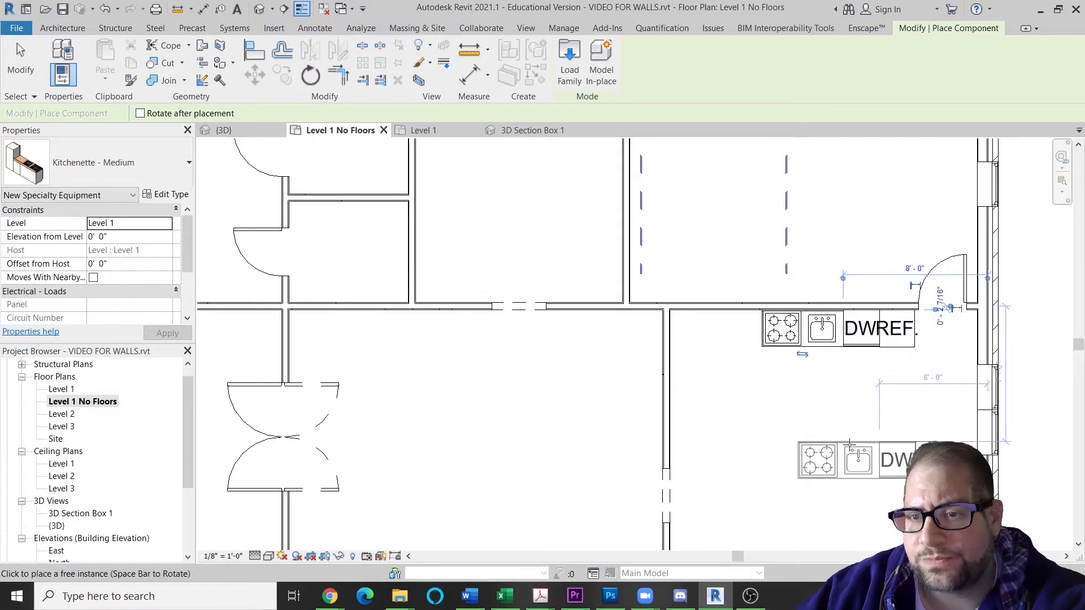
key("Escape")
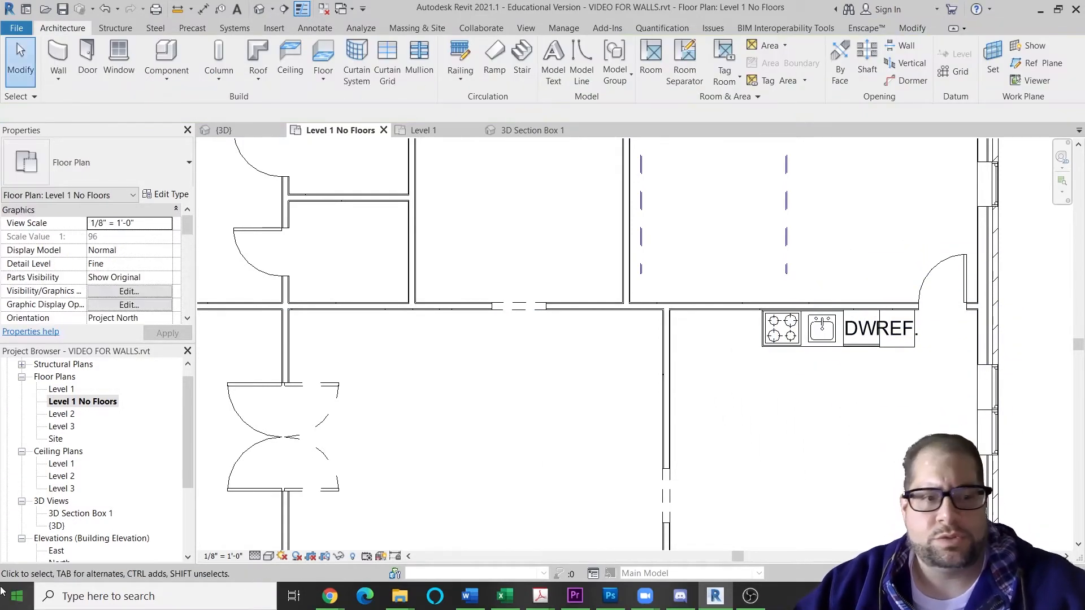
Step: Open the 3D Section Box 1 view and examine the placed kitchenette in its room up close
double_click(79, 513)
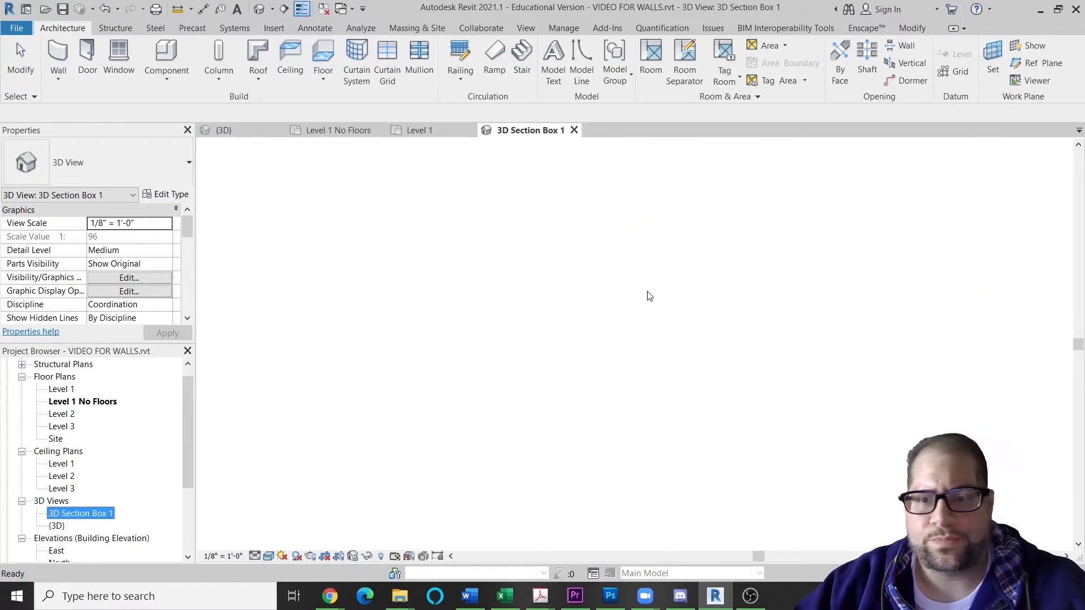
scroll(517, 303, "up", 4)
scroll(635, 420, "up", 5)
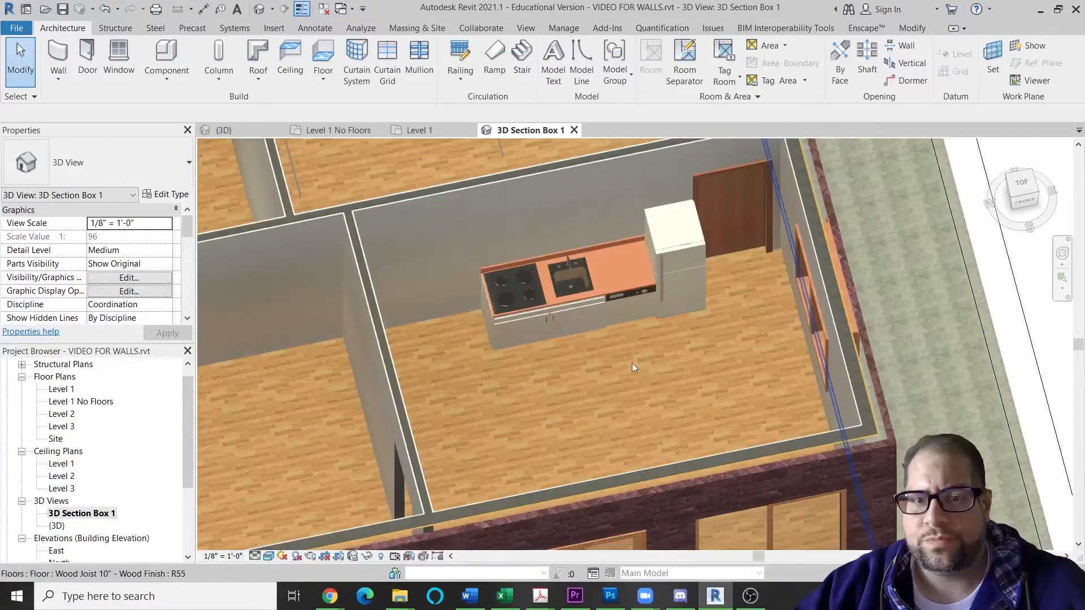
scroll(641, 281, "up", 2)
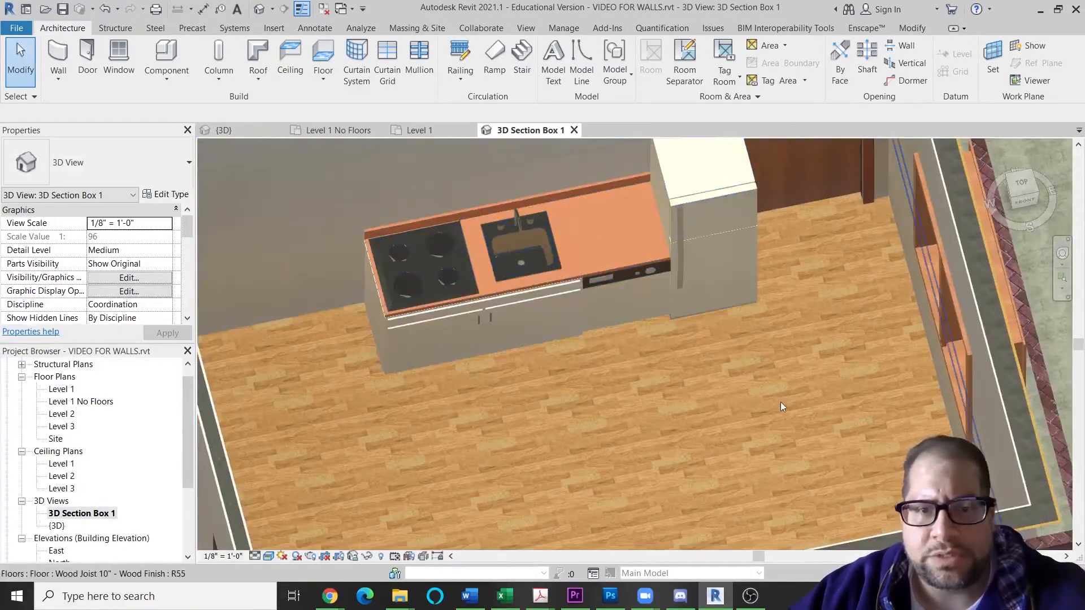
scroll(726, 330, "down", 1)
middle_click_drag(756, 357, 822, 346)
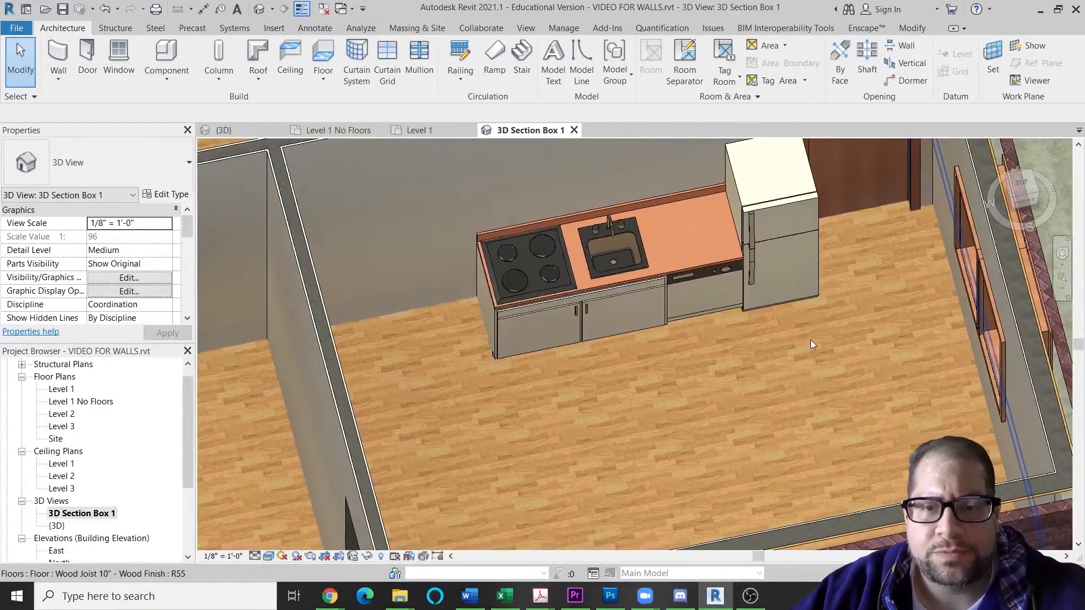
scroll(802, 408, "down", 1)
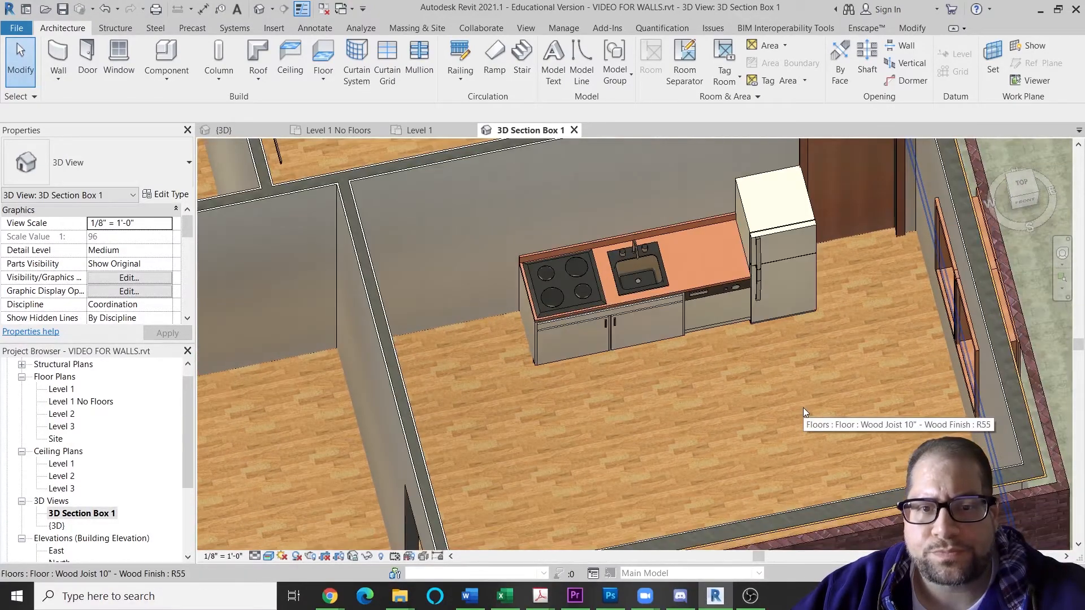
scroll(809, 346, "down", 1)
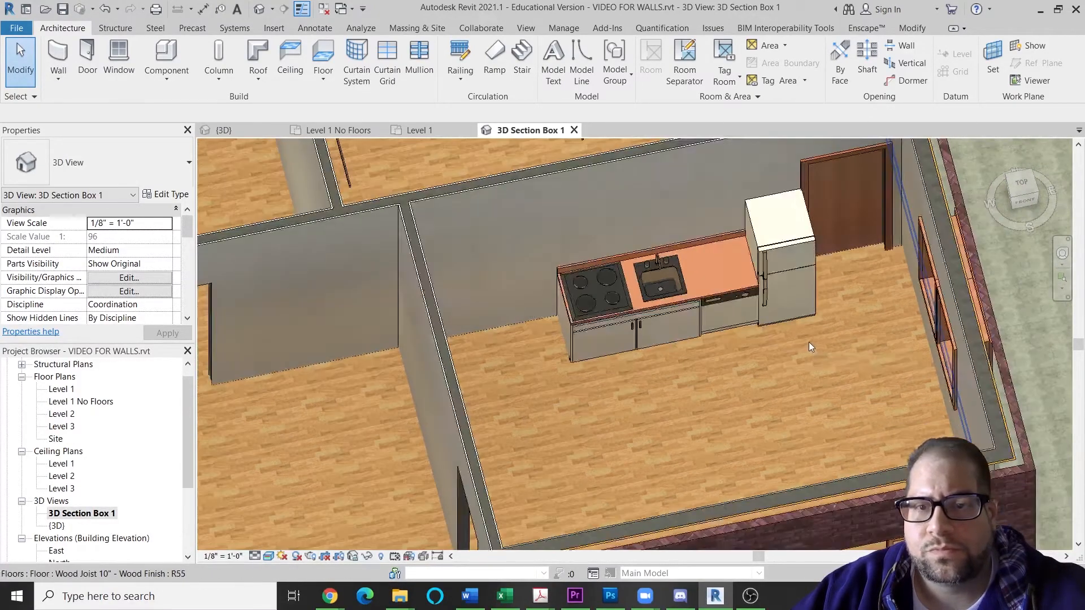
middle_click_drag(809, 342, 717, 351)
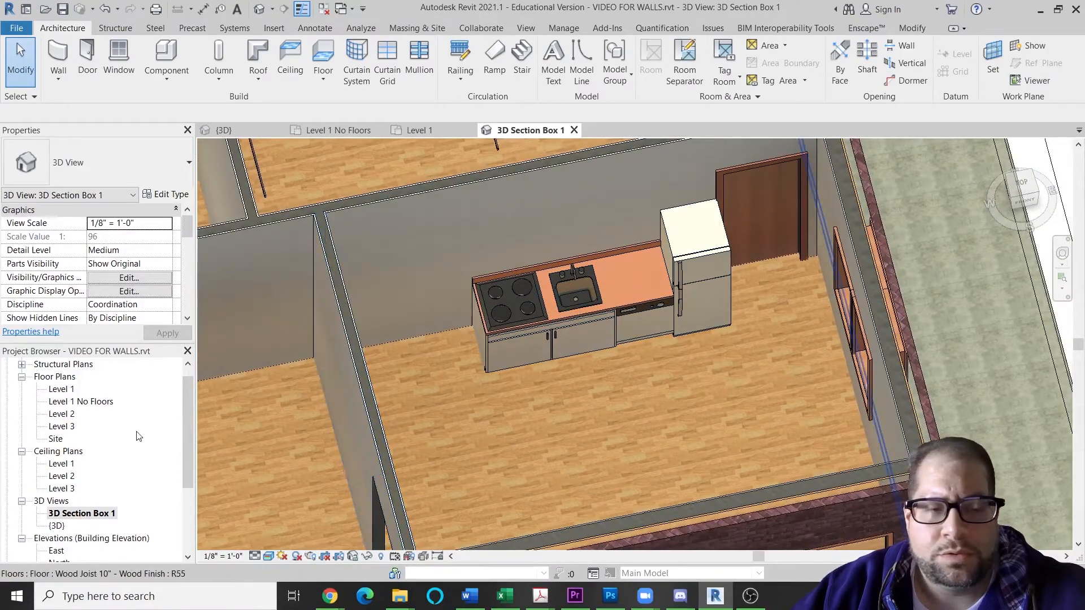
Step: Return to the Level 1 No Floors plan and start loading another component family, going up to the English-Imperial library folder
double_click(64, 402)
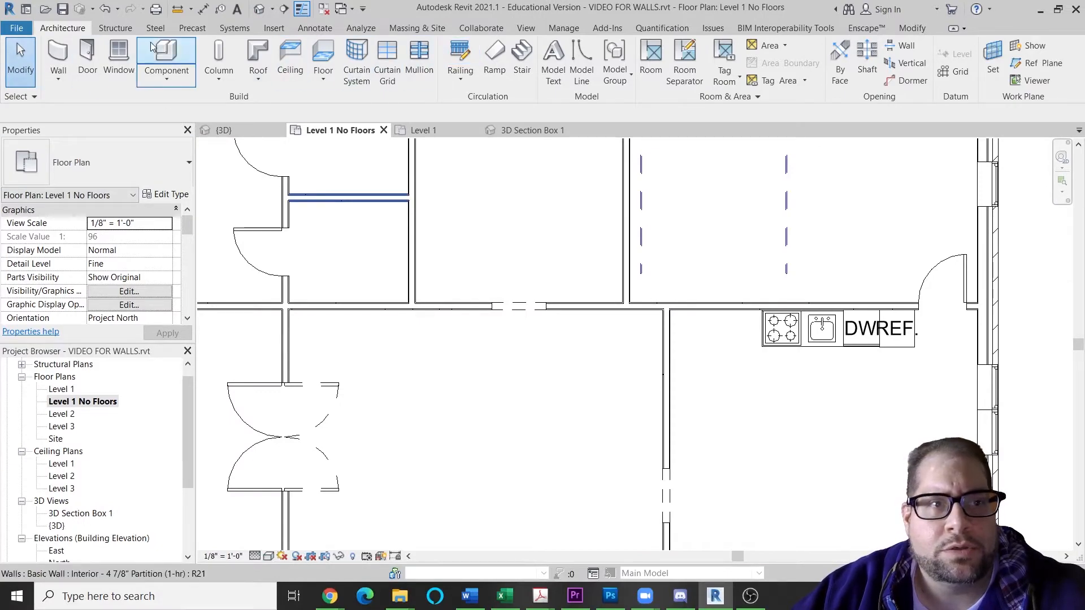
left_click(175, 52)
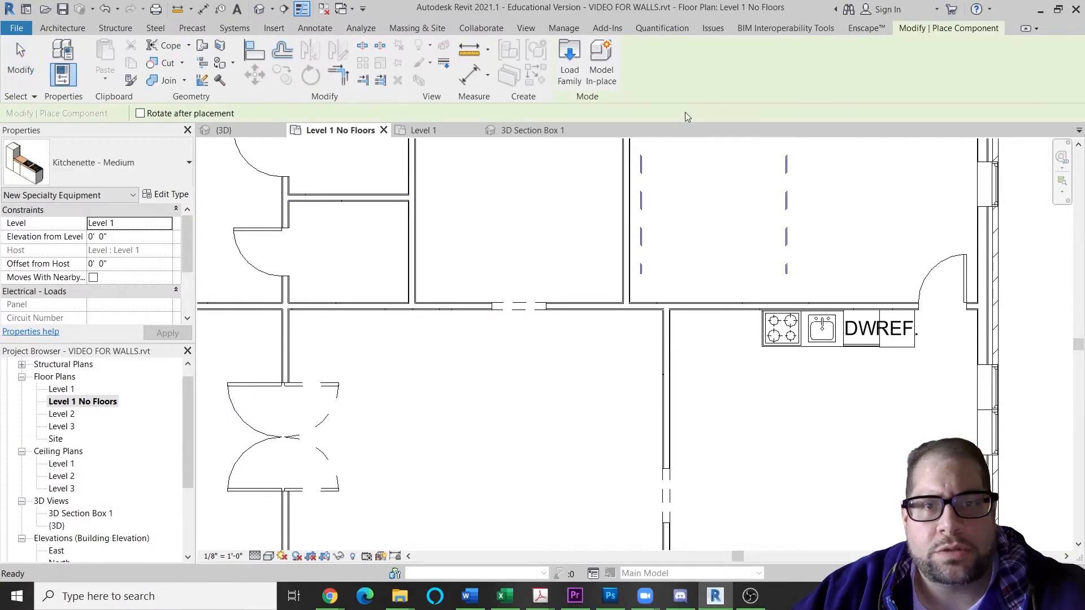
left_click(568, 77)
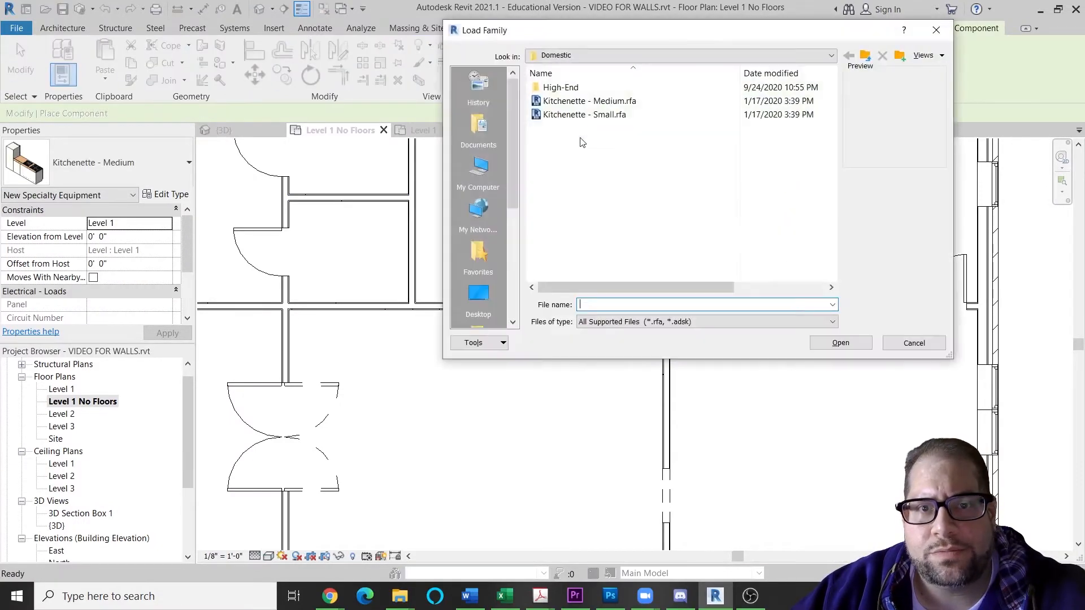
left_click(864, 56)
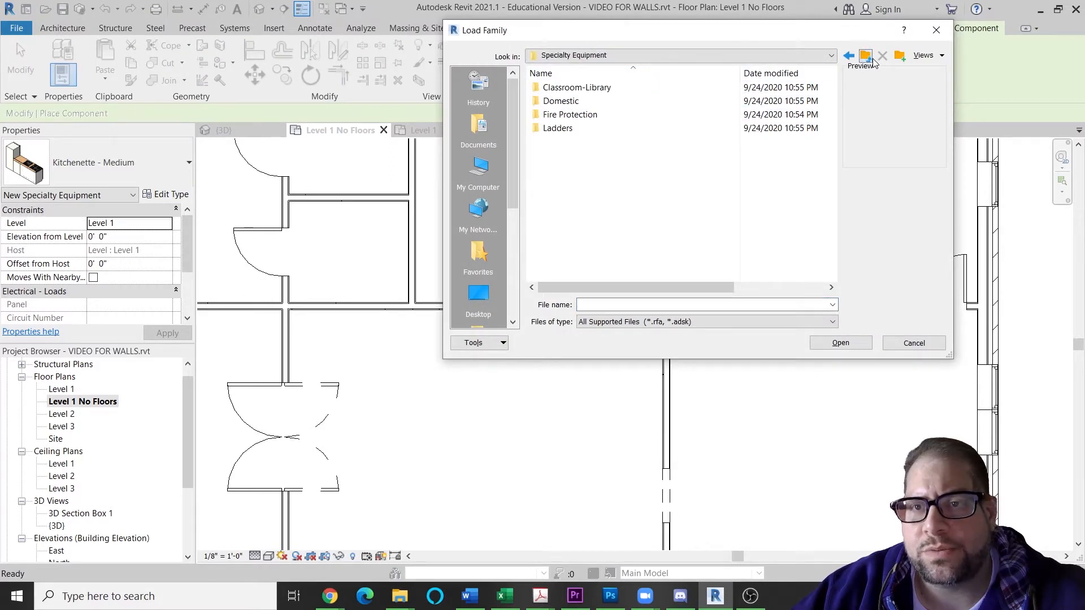
left_click(873, 61)
Step: Check the Furniture System folder's contents, go back to the English-Imperial folder and open its Furniture folder instead
scroll(571, 189, "down", 1)
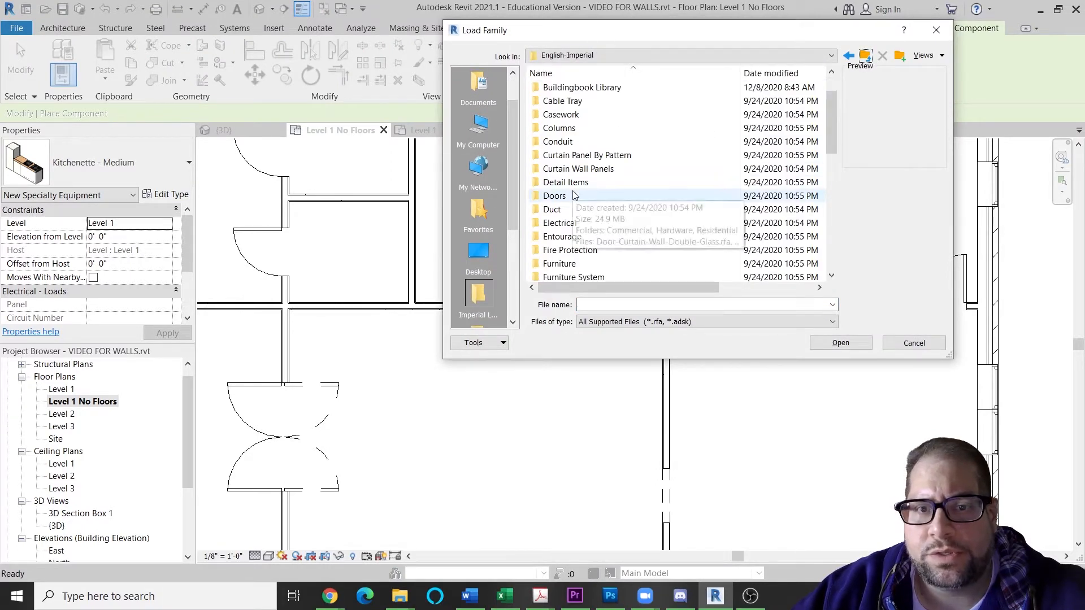
scroll(574, 195, "down", 1)
left_click(579, 224)
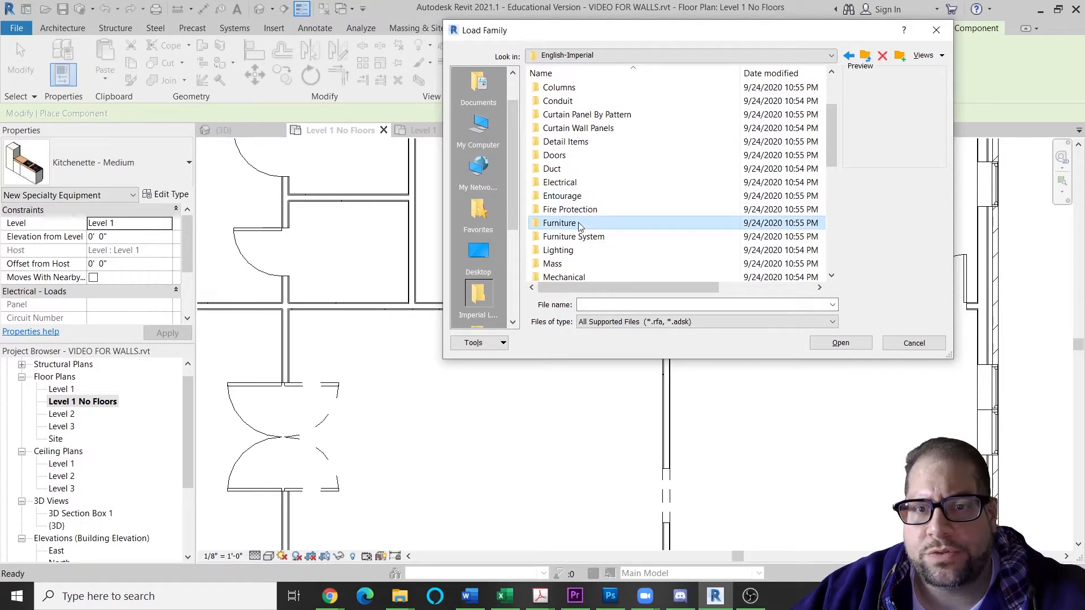
double_click(575, 236)
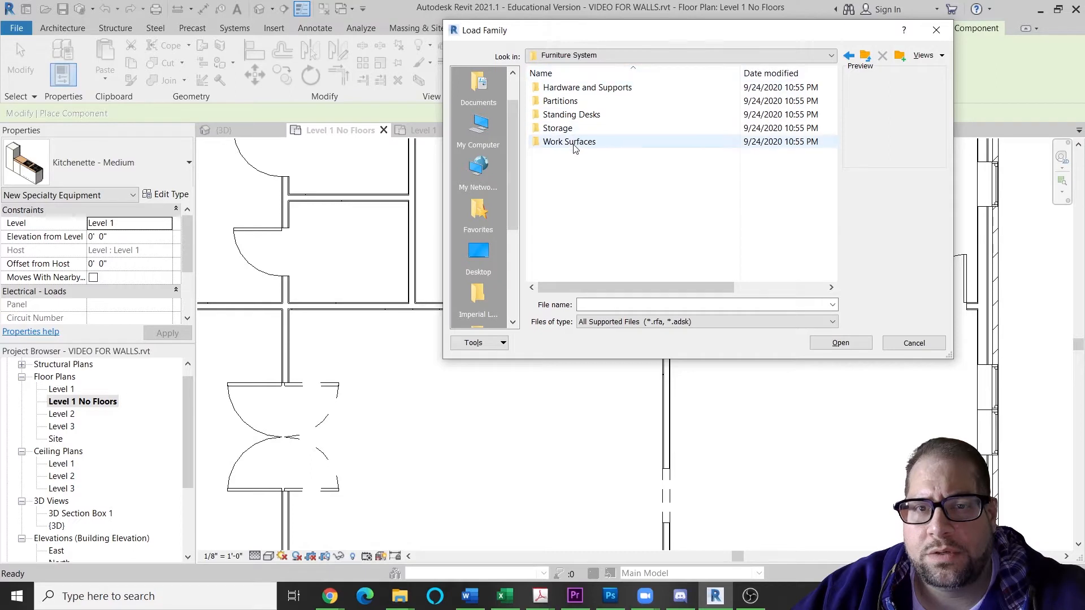
left_click(865, 57)
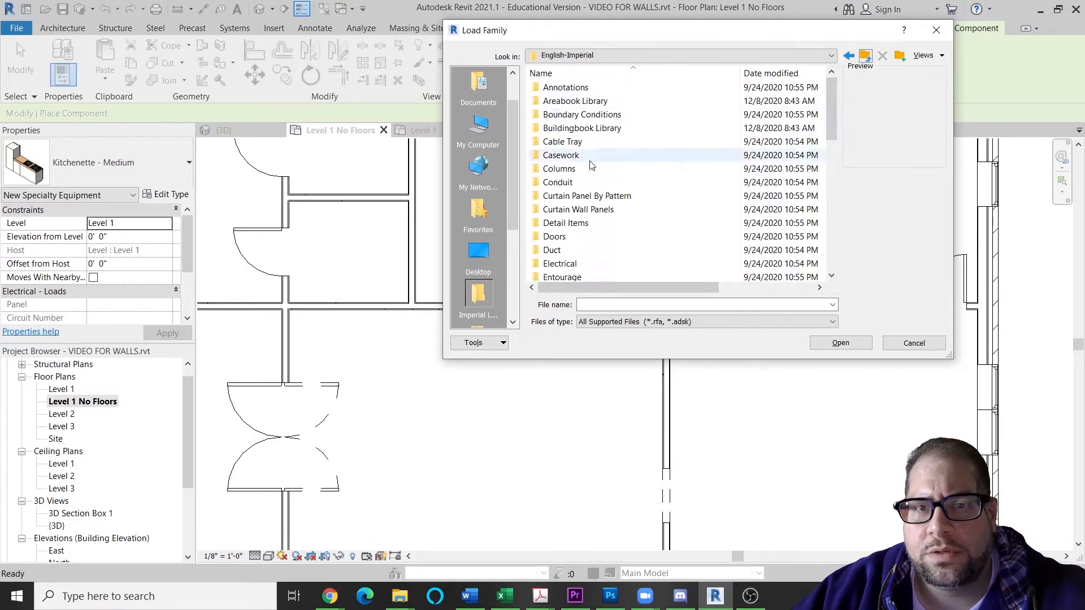
scroll(580, 237, "down", 3)
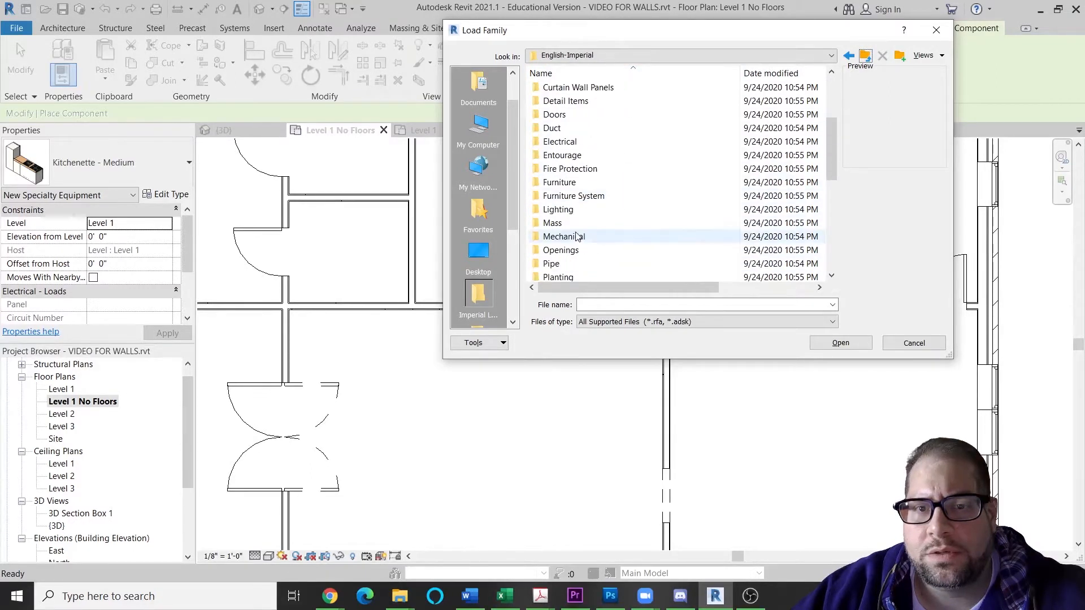
double_click(577, 183)
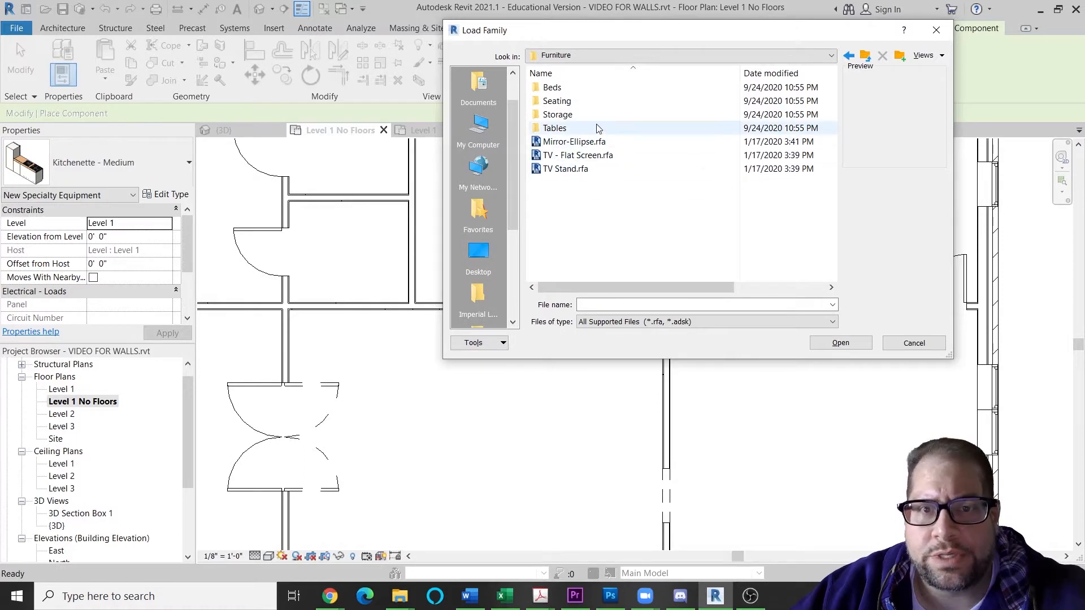
Step: Open the Tables folder and compare the previews of its dining, round, rectangular, night stand and end table families
double_click(556, 127)
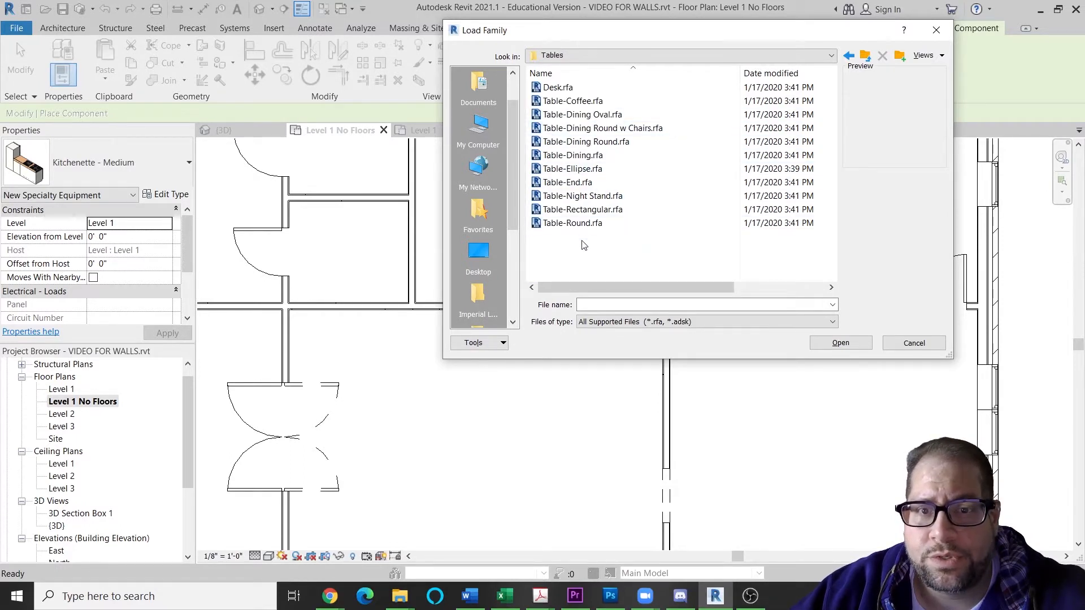
left_click(585, 128)
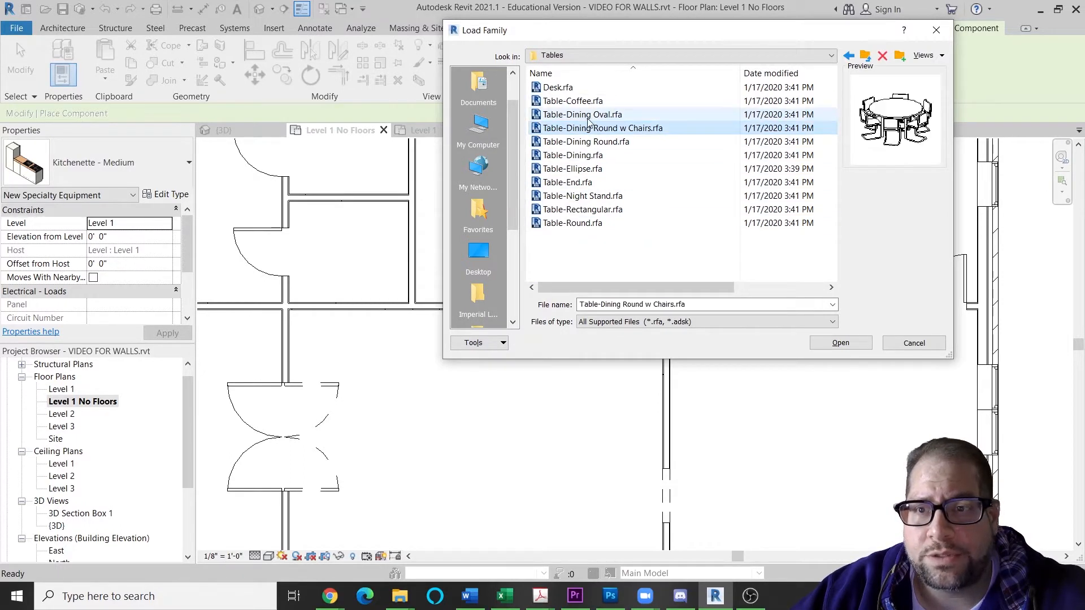
left_click(584, 114)
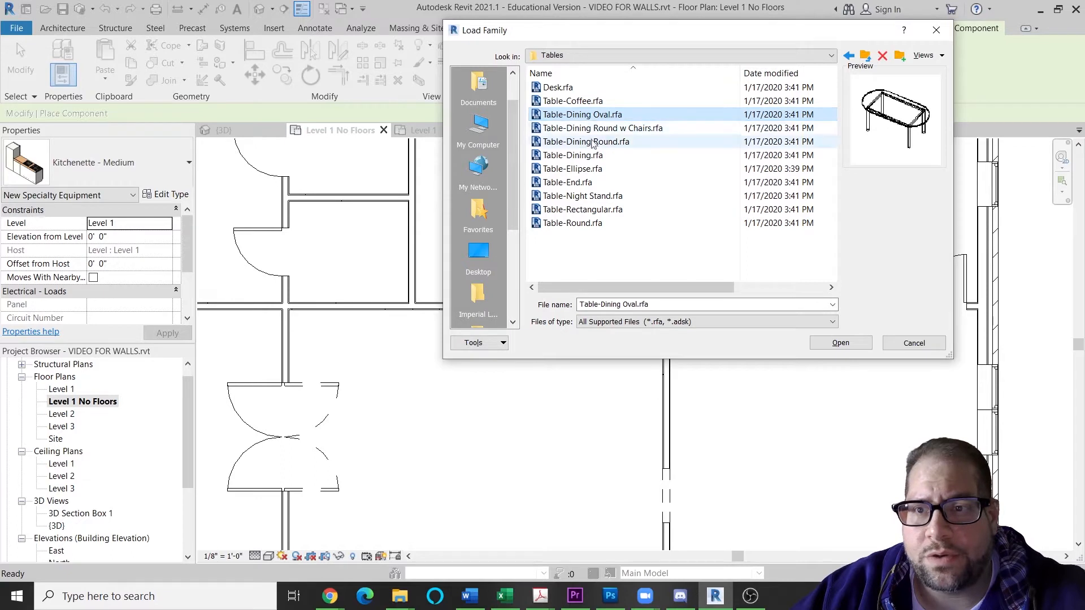
left_click(585, 224)
left_click(590, 209)
left_click(593, 196)
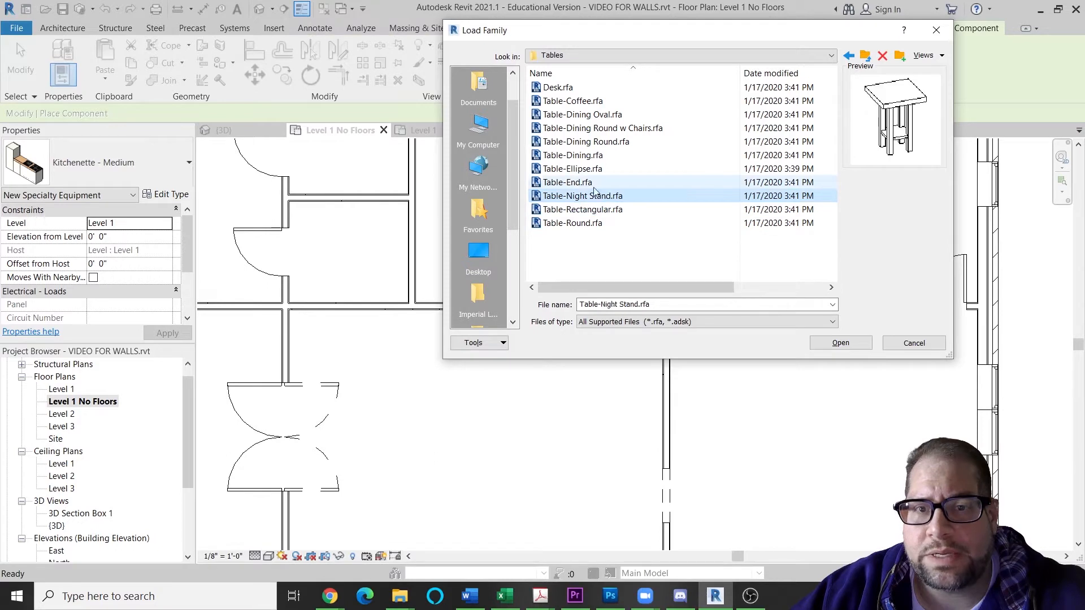
left_click(586, 184)
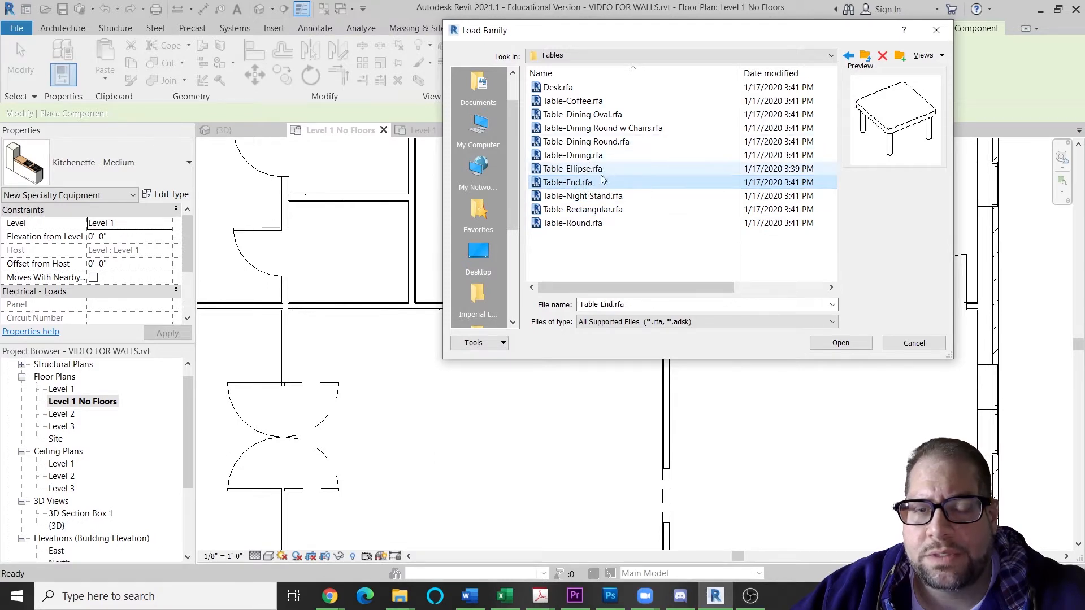
left_click(584, 156)
left_click(588, 143)
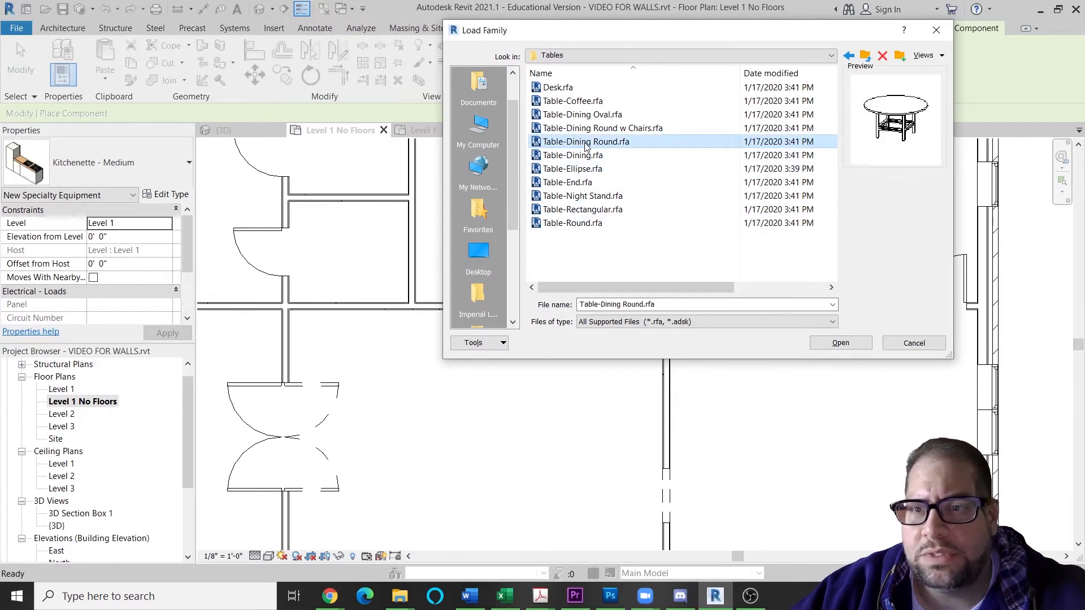
Step: Load the Table-Dining Oval family and place one 36" x 72" table below the kitchenette, about 5' 6" from the upper partition and 6' 6" from the outer wall
left_click(616, 130)
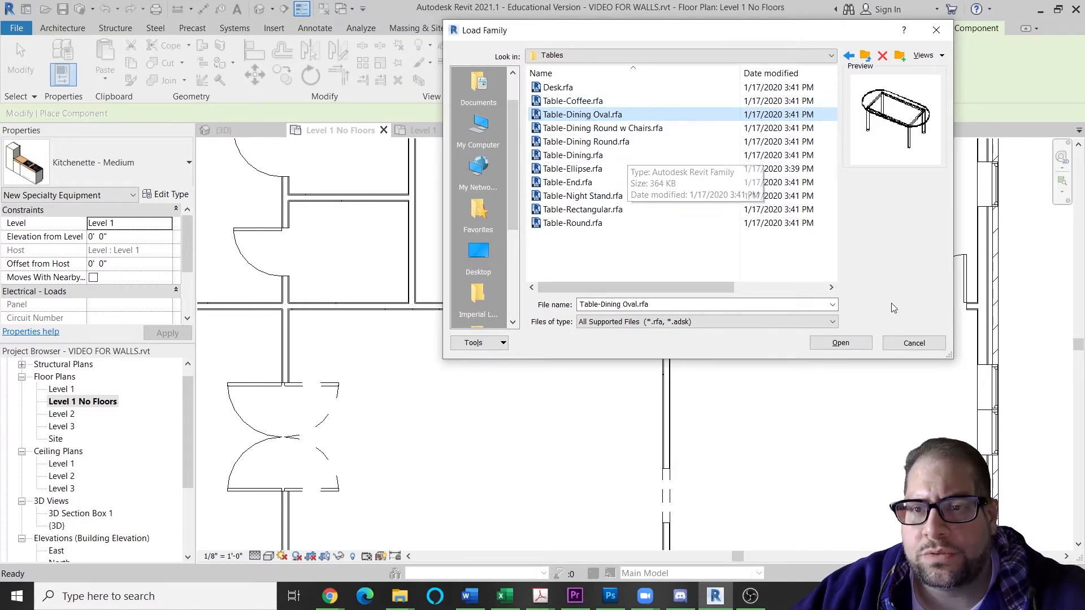
left_click(847, 344)
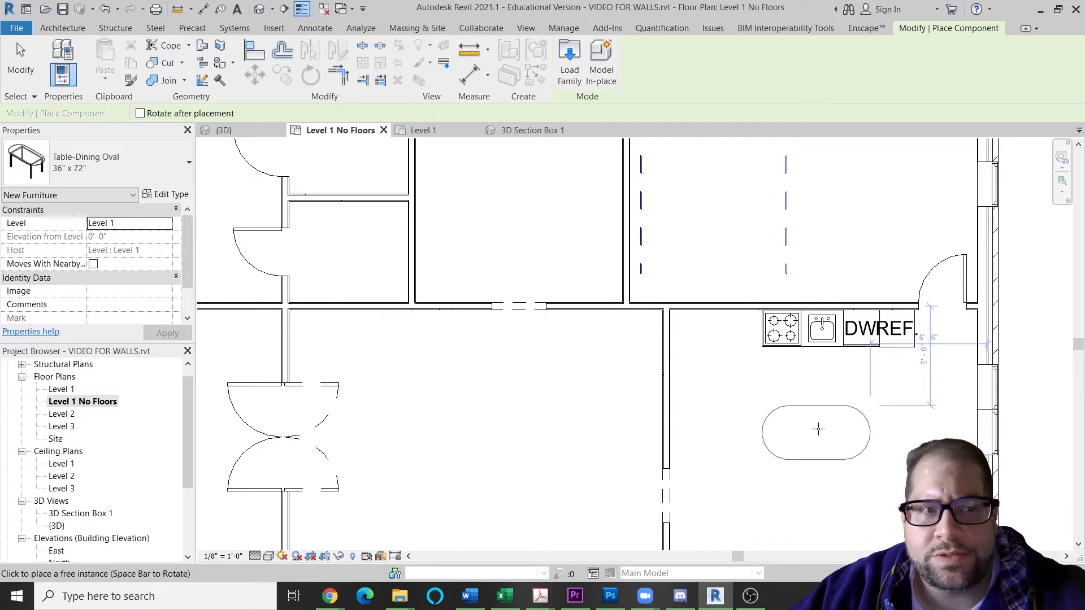
left_click(819, 429)
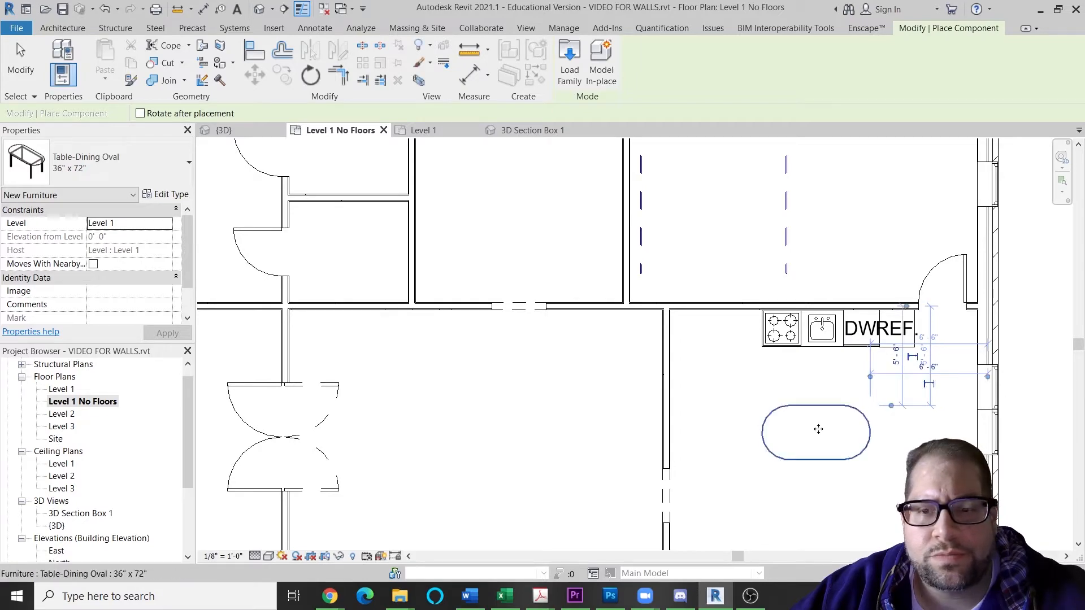
key("Escape")
key("Escape")
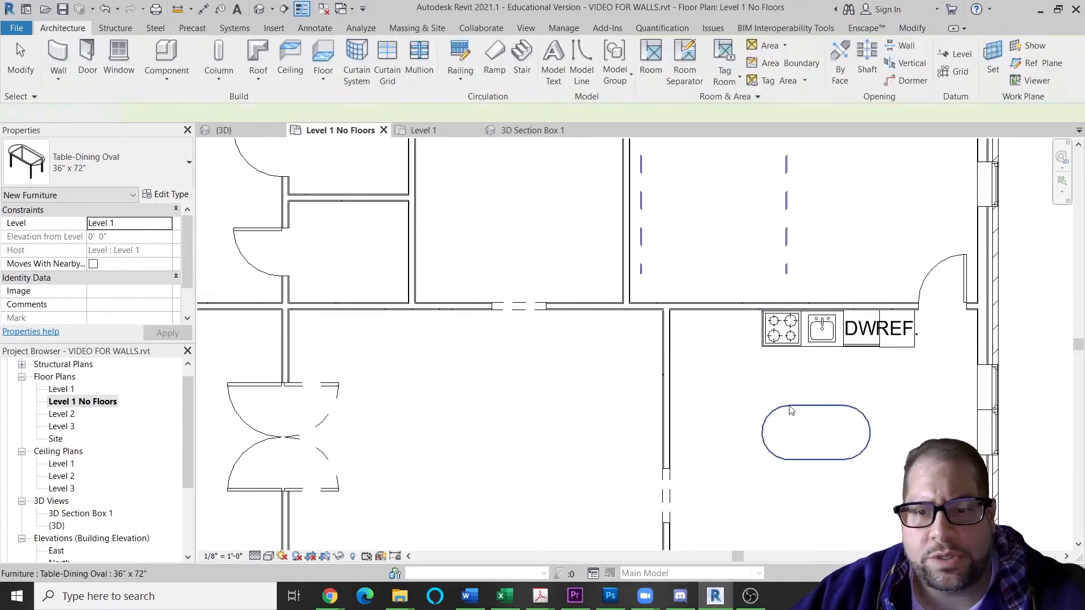
Step: Try the 36" x 48" type on the placed oval dining table and switch it to 36" x 96" Laminate Top
left_click(816, 432)
left_click(118, 179)
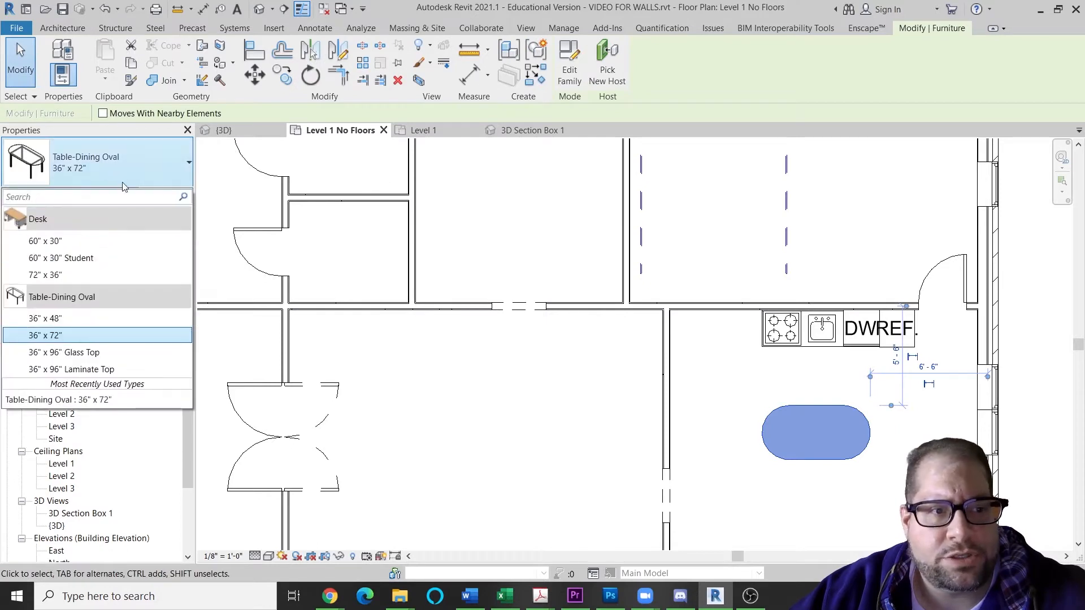
left_click(132, 320)
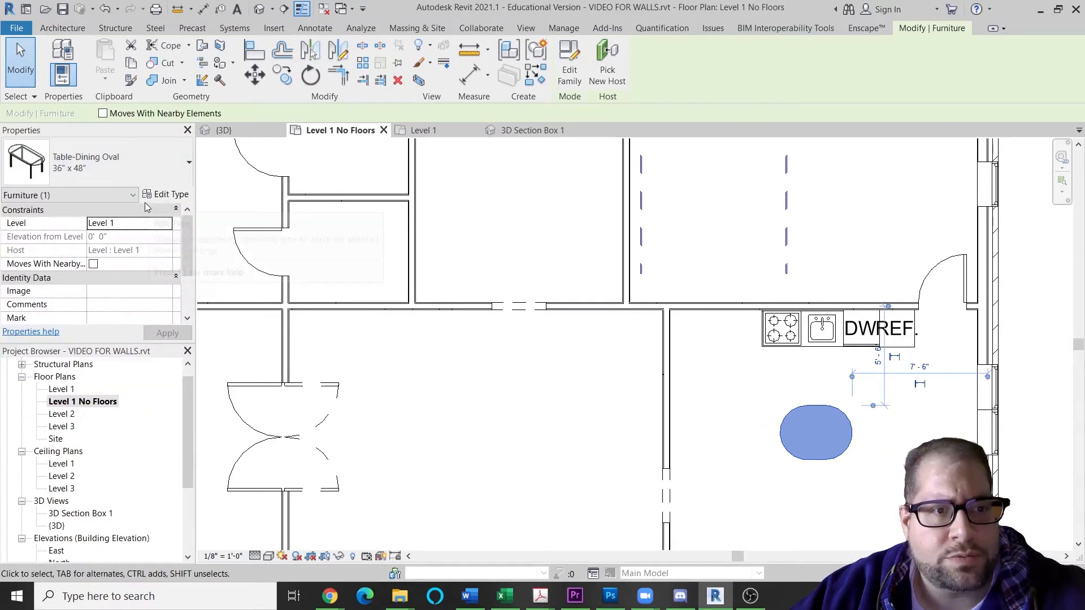
left_click(132, 182)
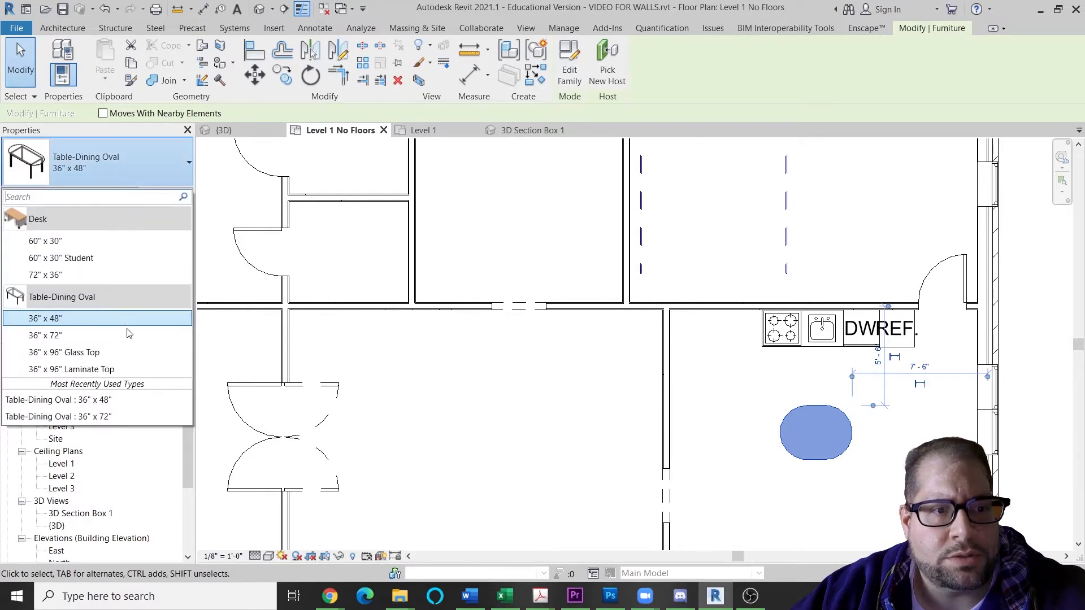
left_click(115, 370)
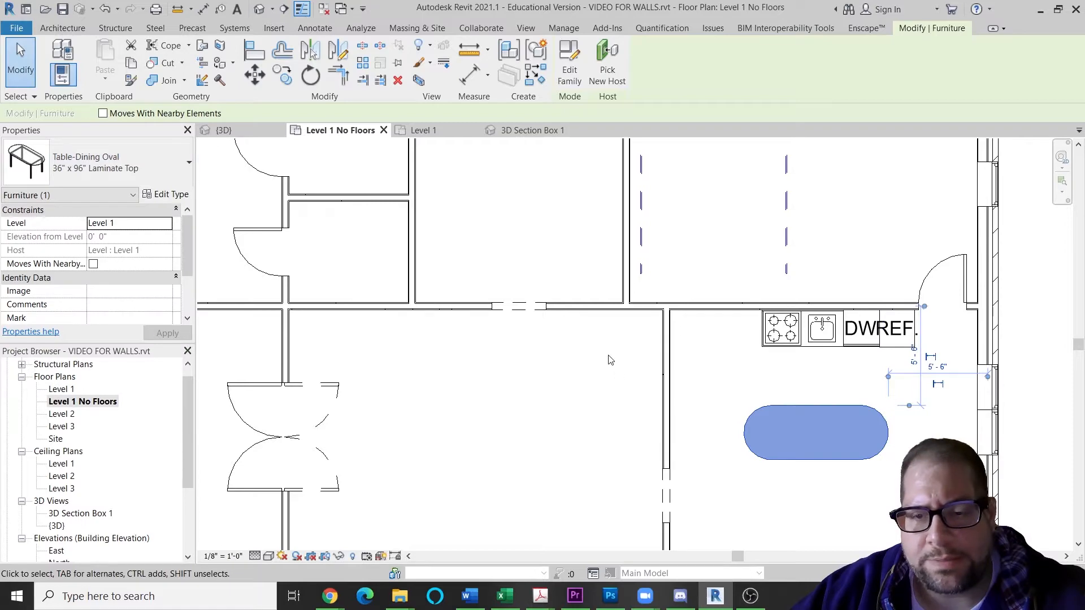
left_click(445, 356)
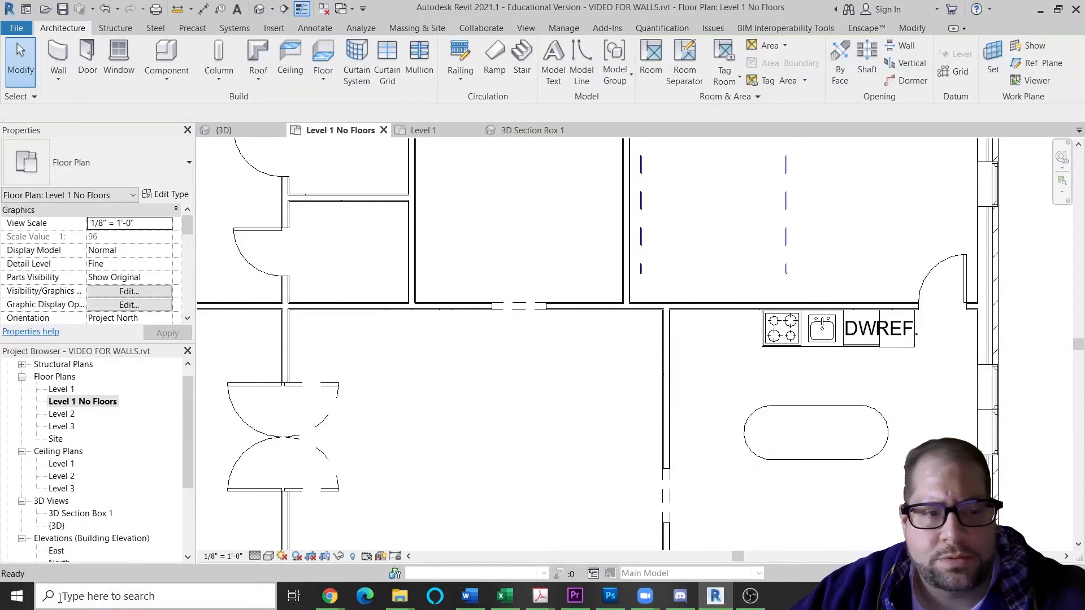
Step: Open the 3D Section Box 1 view and change the oval dining table's type to 36" x 48"
double_click(70, 515)
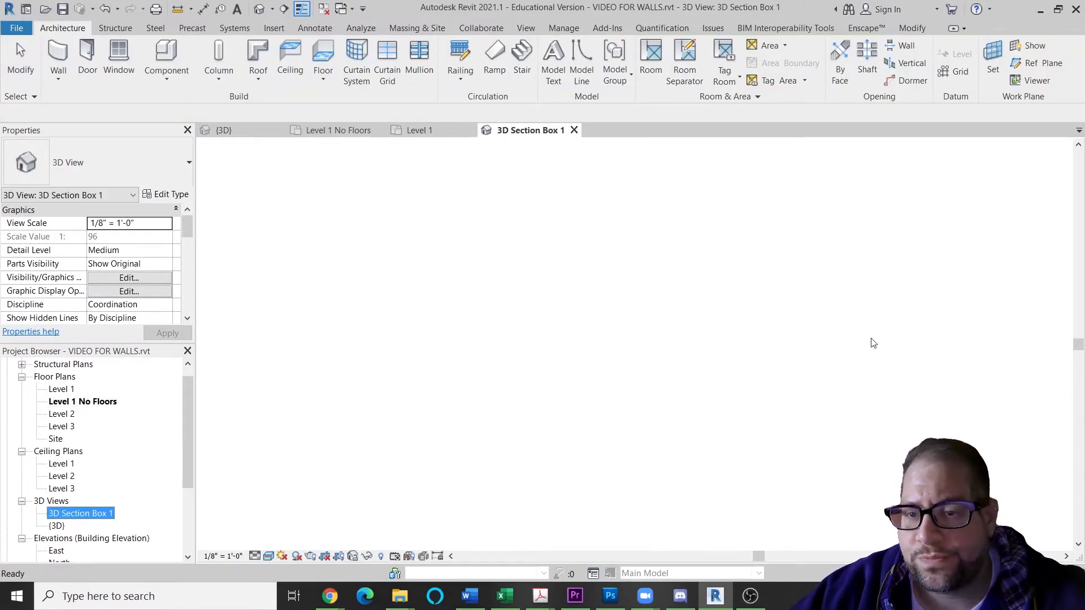
scroll(734, 407, "up", 3)
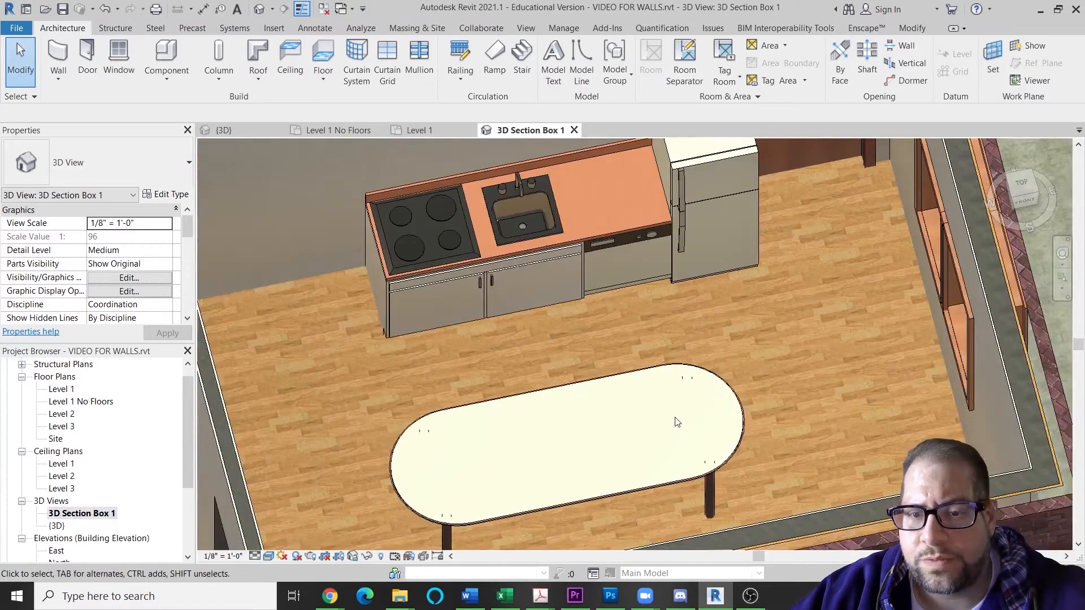
left_click(736, 430)
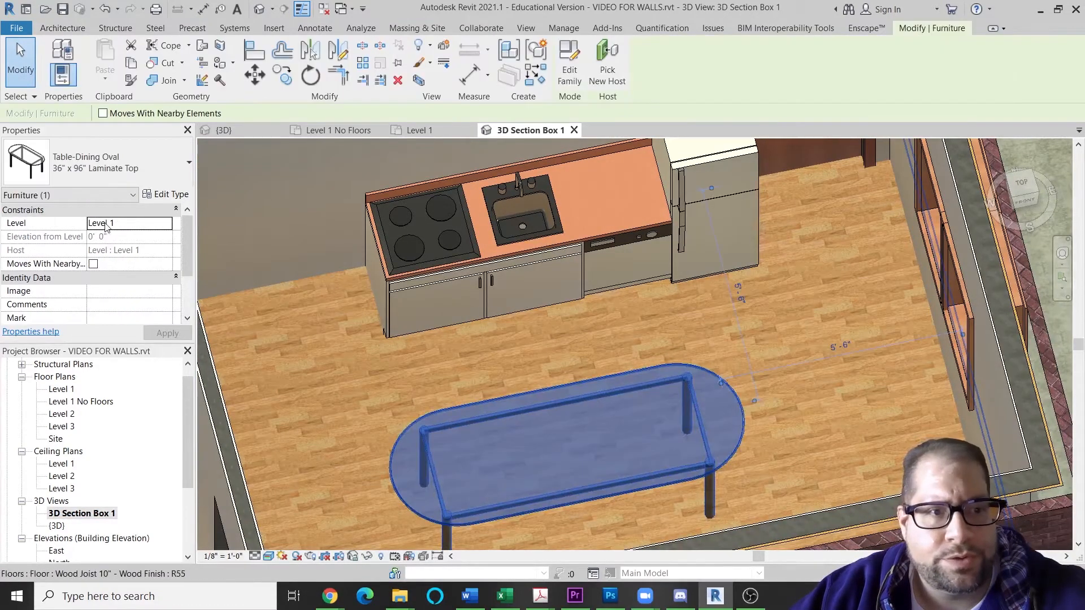
left_click(113, 178)
left_click(107, 318)
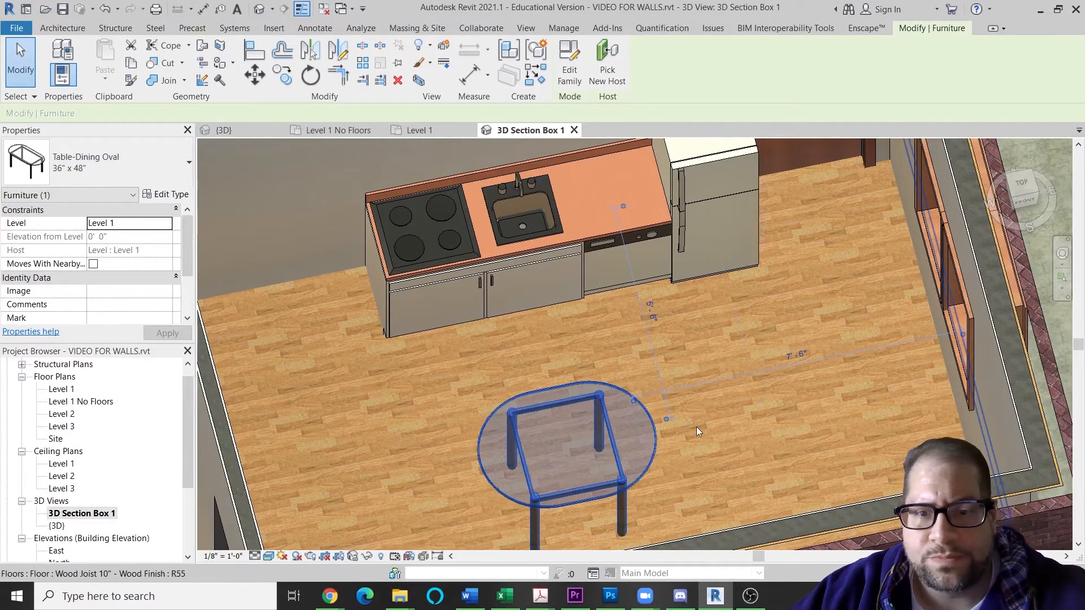
key("Escape")
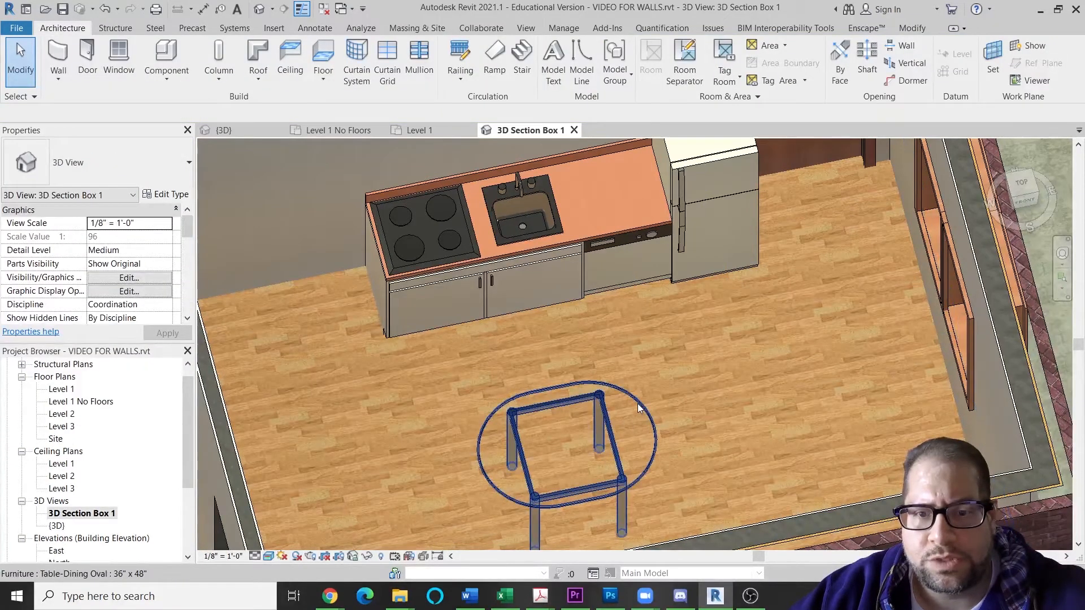
Step: Move the oval dining table a little closer to the kitchenette and deselect it
left_click_drag(645, 408, 660, 371)
key("Escape")
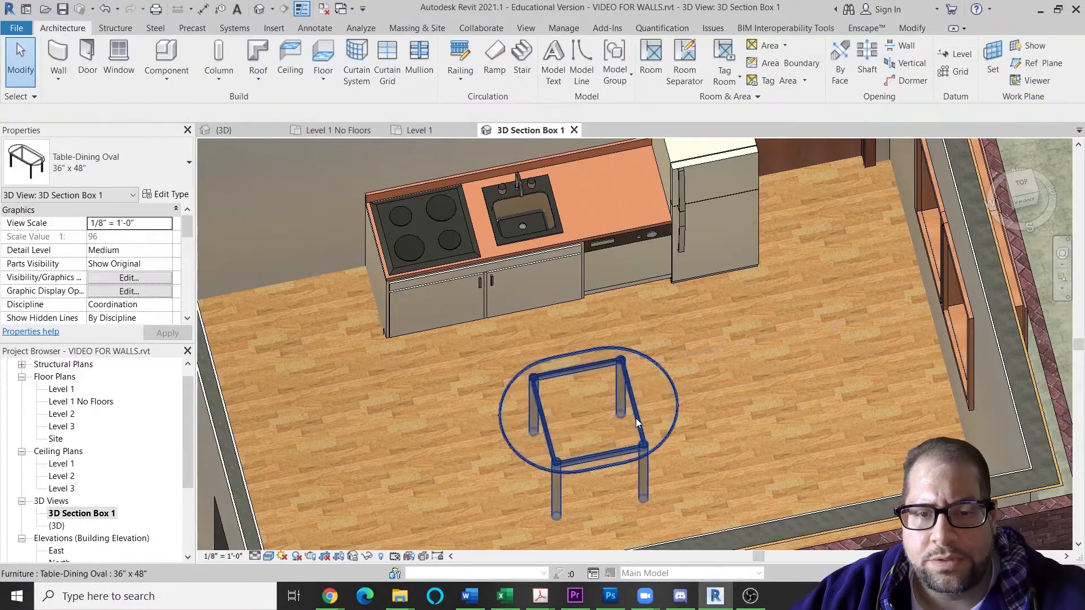
left_click(658, 397)
key("Escape")
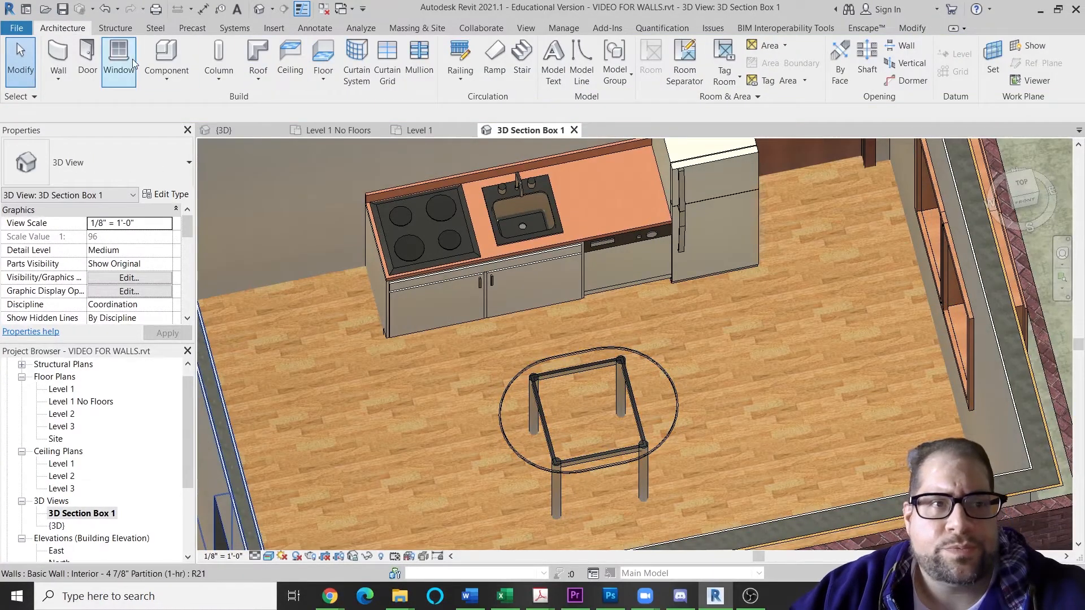
Step: Load the Chair-Breuer component family from the library's Furniture > Seating folder
left_click(166, 57)
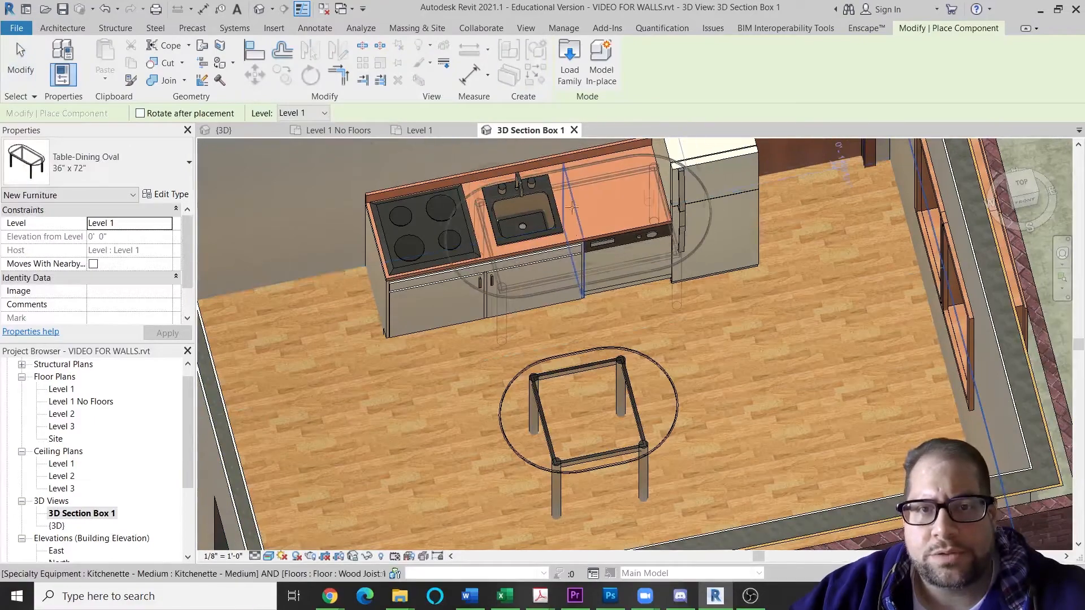
left_click(569, 63)
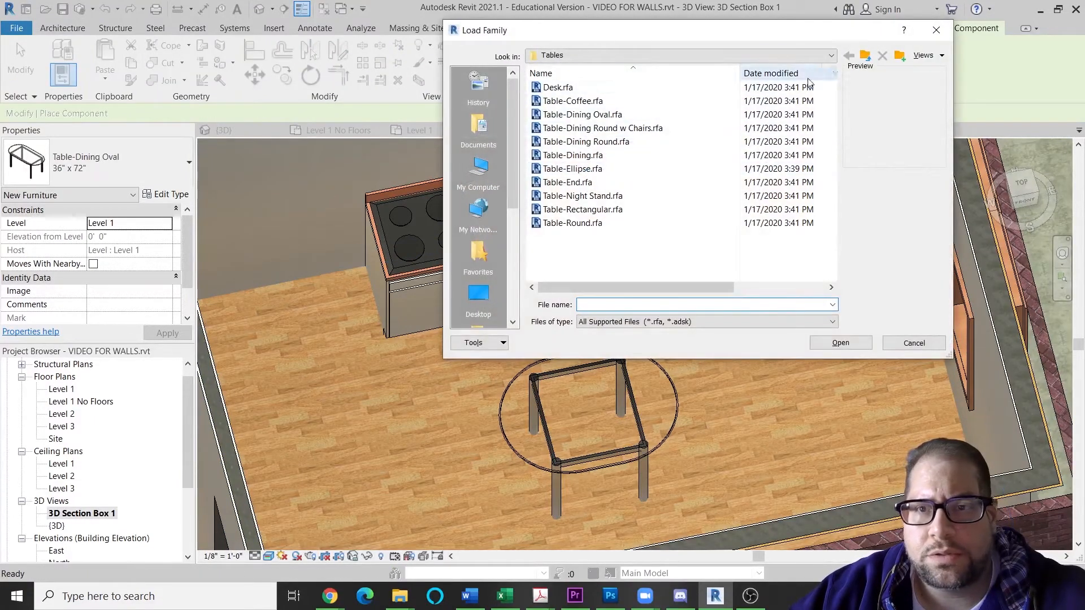
left_click(865, 57)
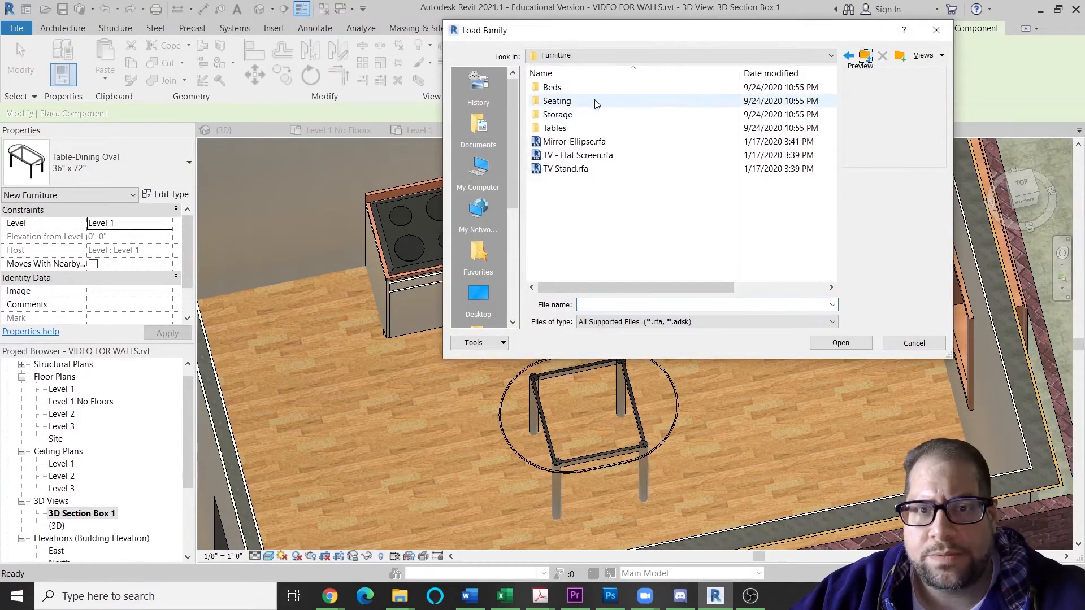
double_click(598, 102)
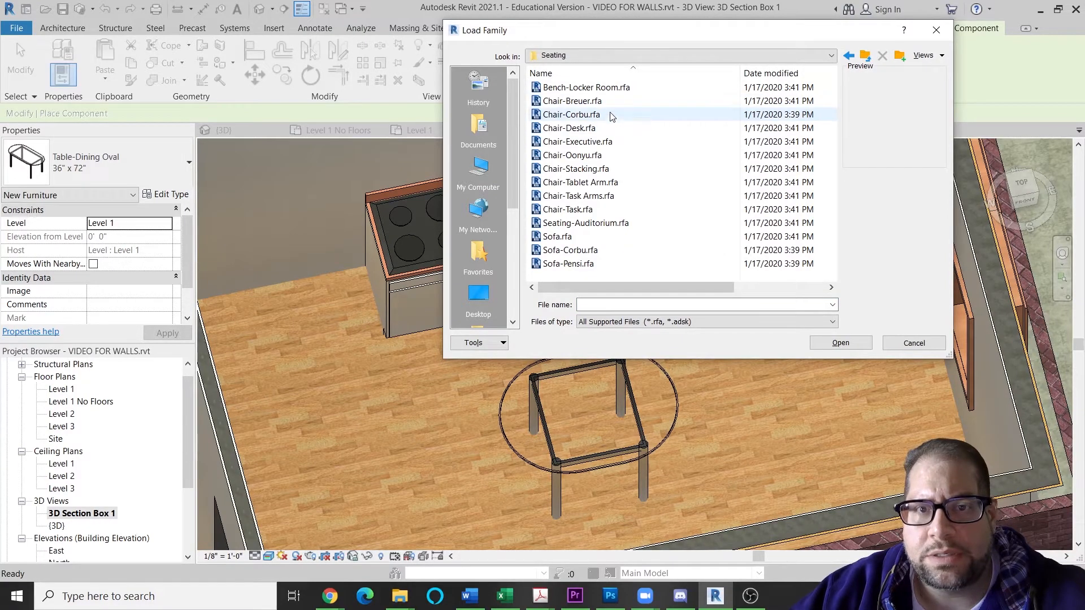
left_click(610, 114)
left_click(607, 105)
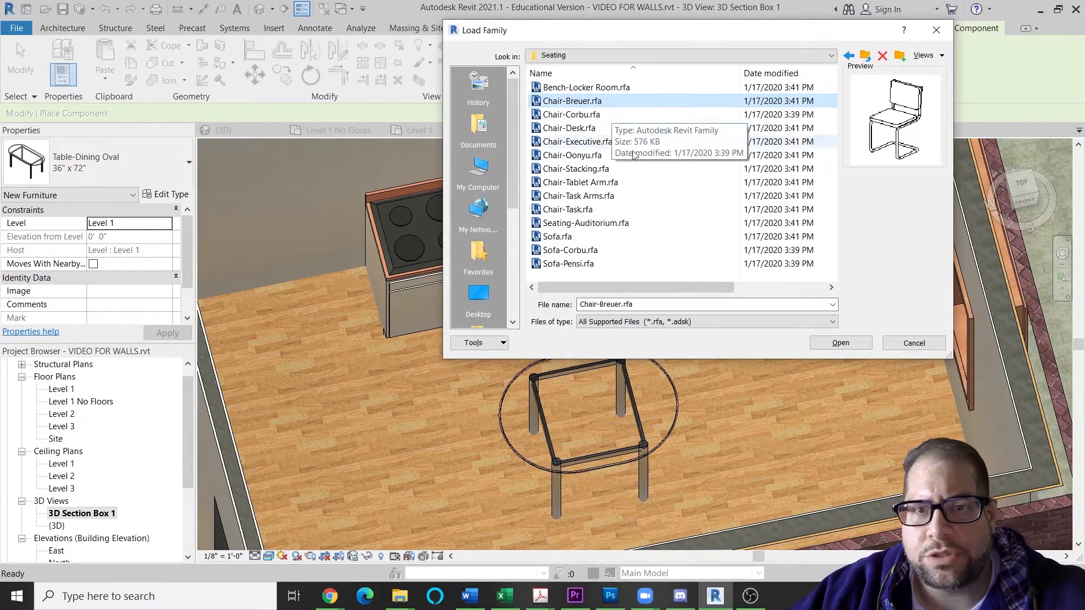
left_click(840, 343)
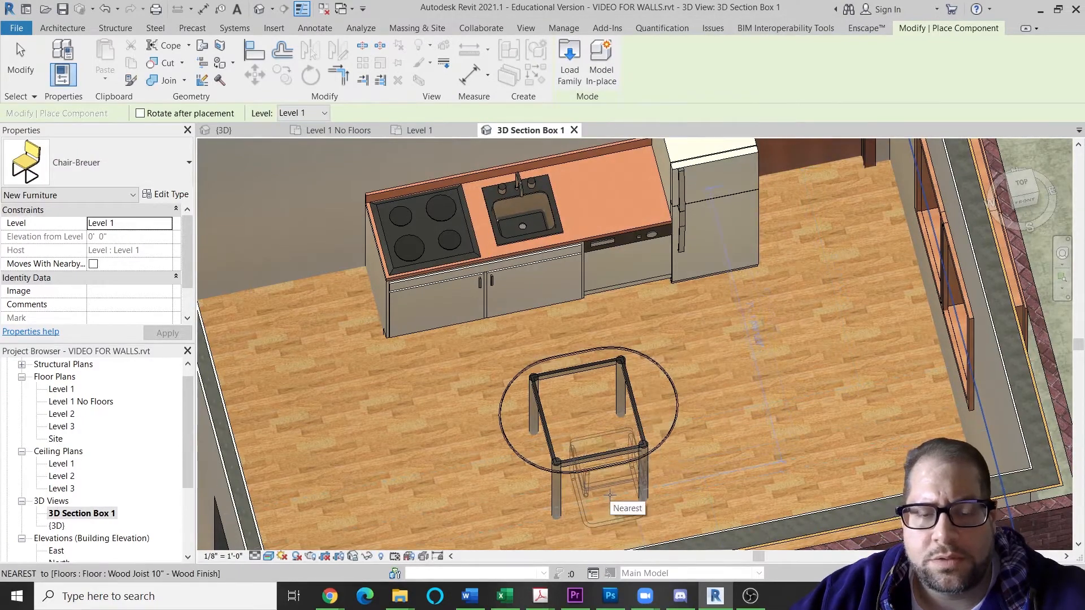
Step: Switch to the top view and place four unrotated Chair-Breuer chairs around the oval table, one centred on each straight side and one at each rounded end
middle_click_drag(609, 495, 598, 446)
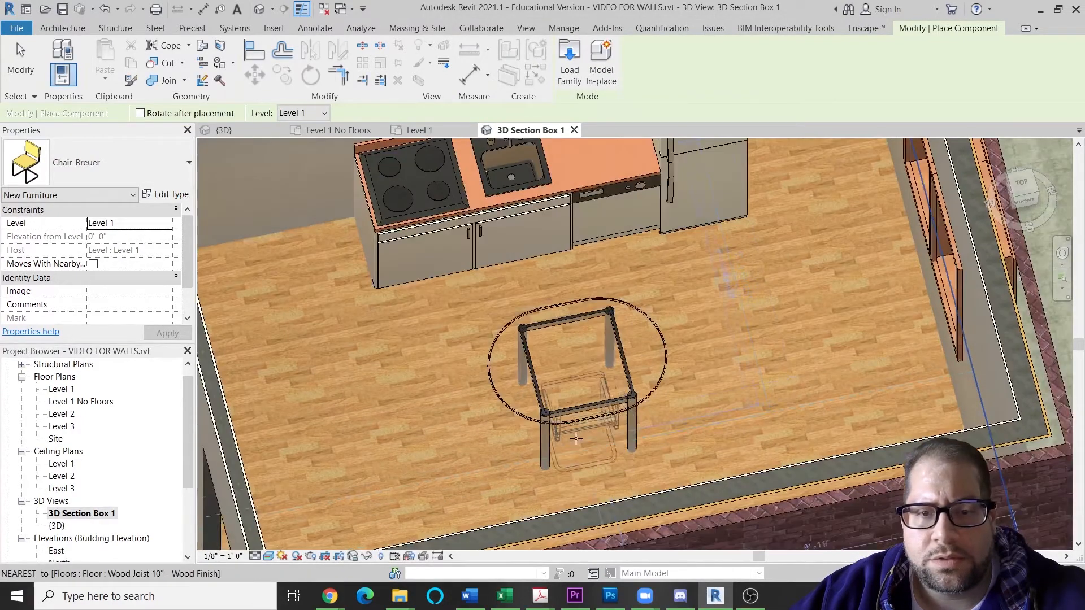
left_click(1023, 192)
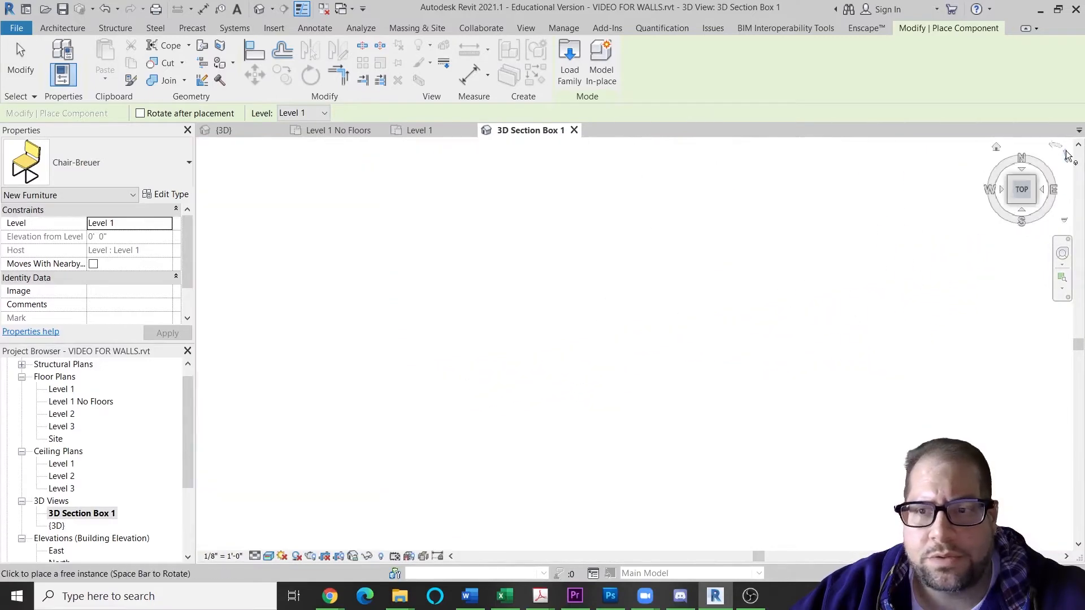
scroll(706, 314, "up", 10)
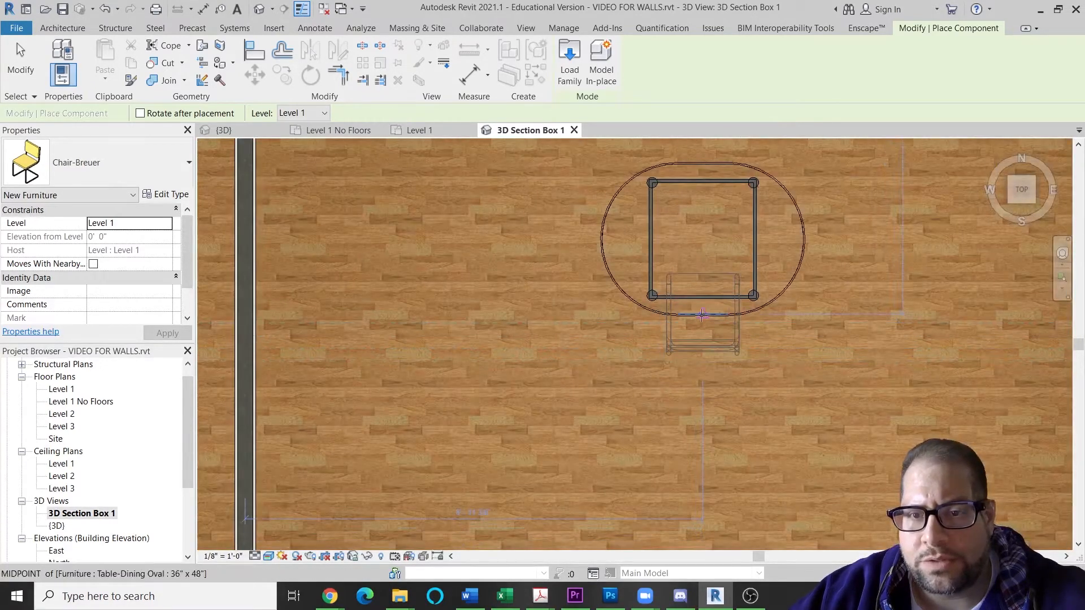
left_click(734, 289)
middle_click_drag(704, 196, 672, 276)
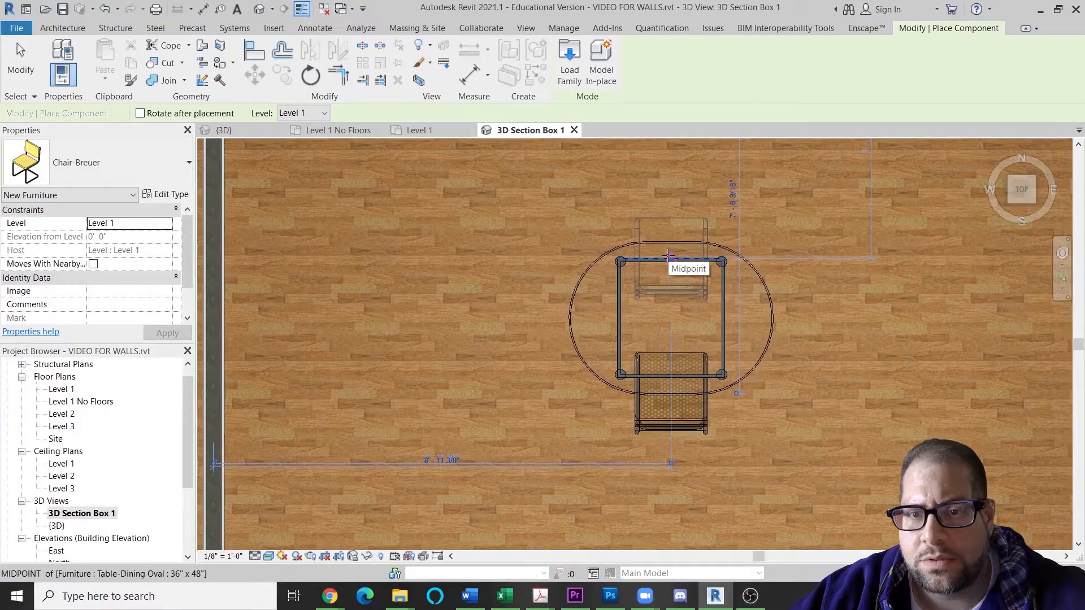
left_click(668, 256)
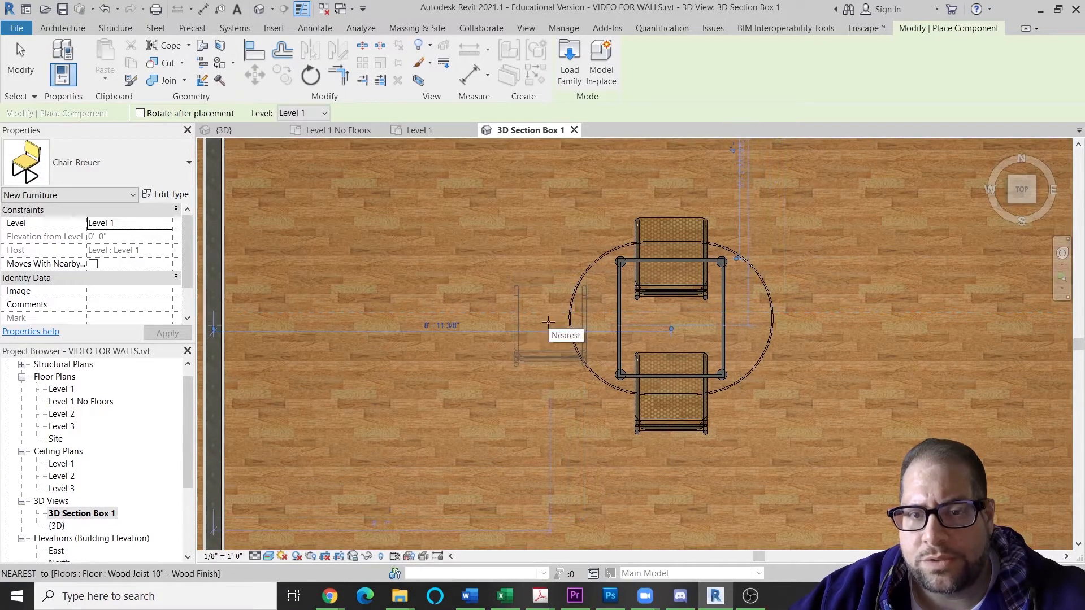
left_click(547, 323)
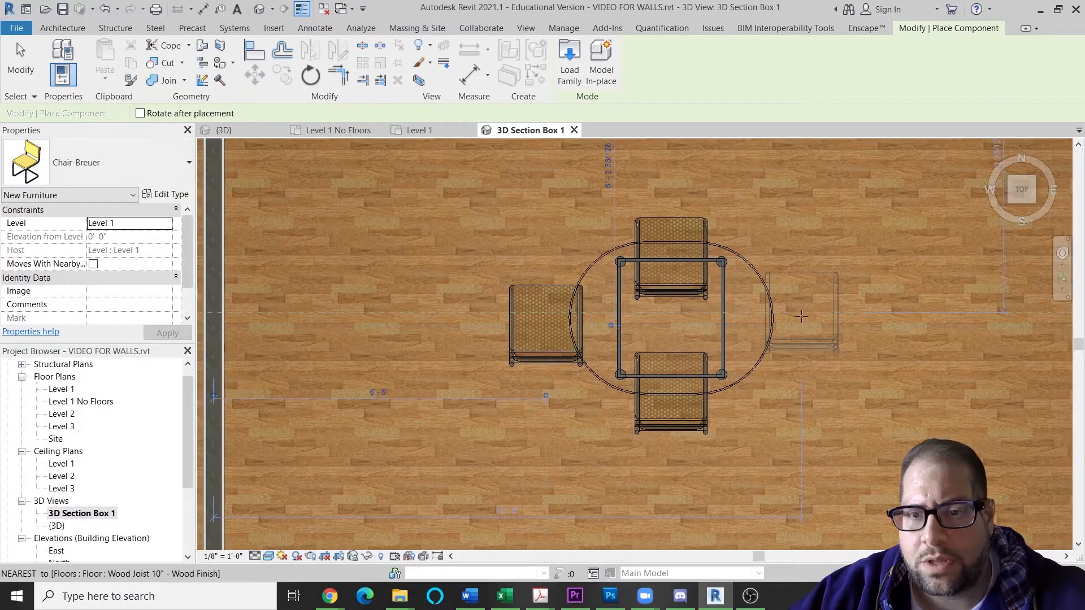
left_click(797, 325)
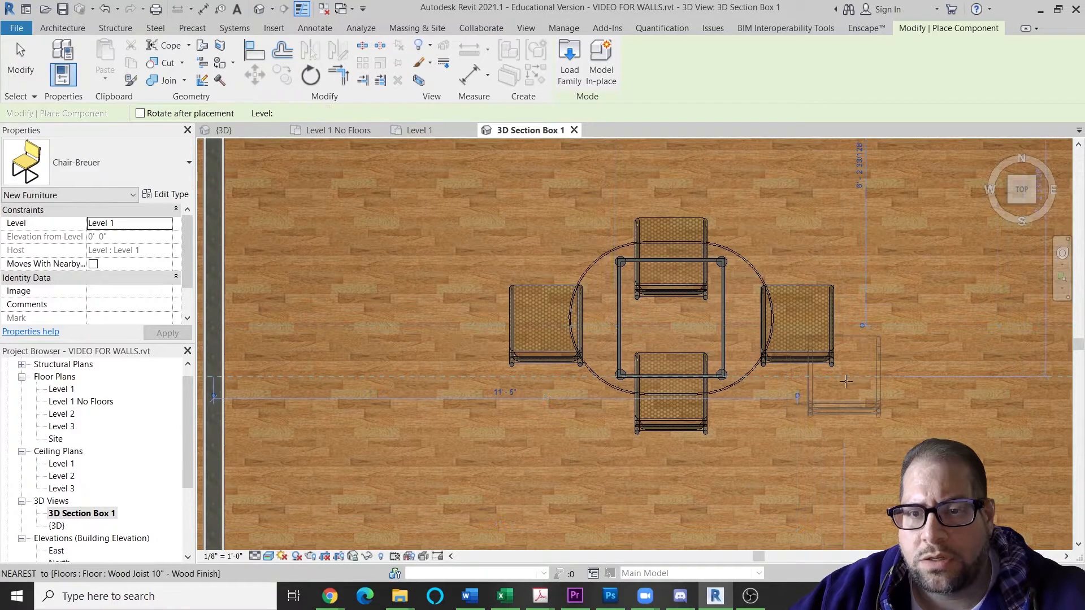
Step: Rotate the Chair-Breuer at the oval table's east end 90° counterclockwise so that it faces the table
key("Escape")
key("Escape")
left_click(828, 326)
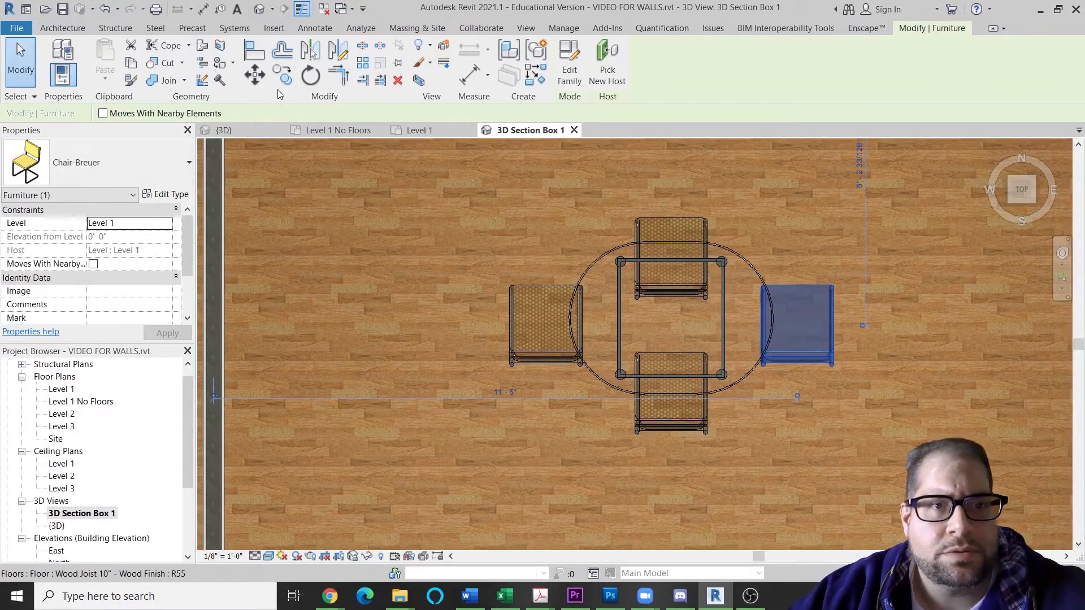
left_click(309, 79)
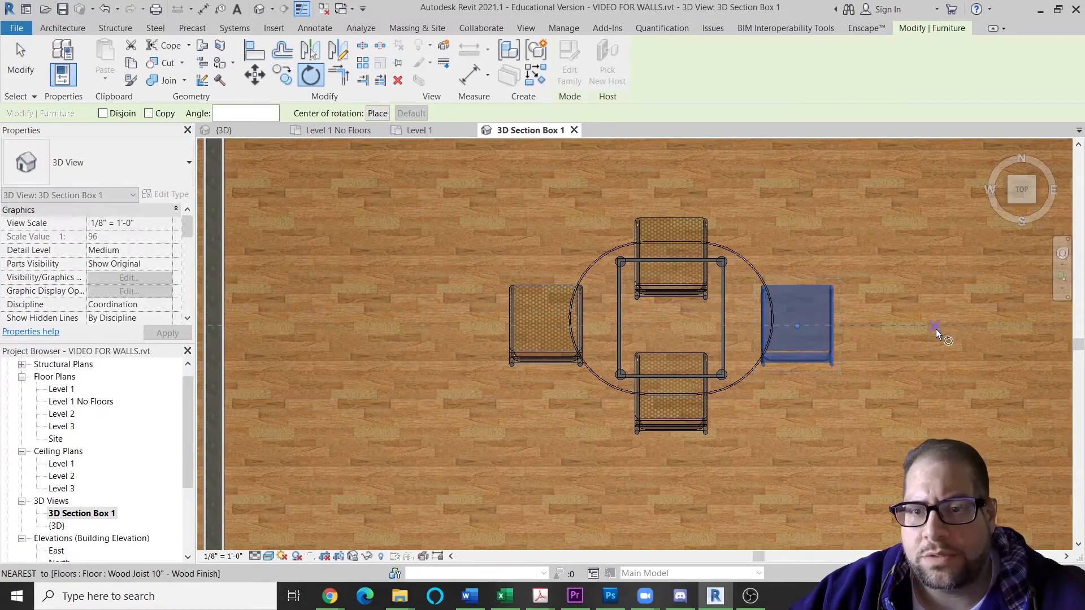
left_click(796, 223)
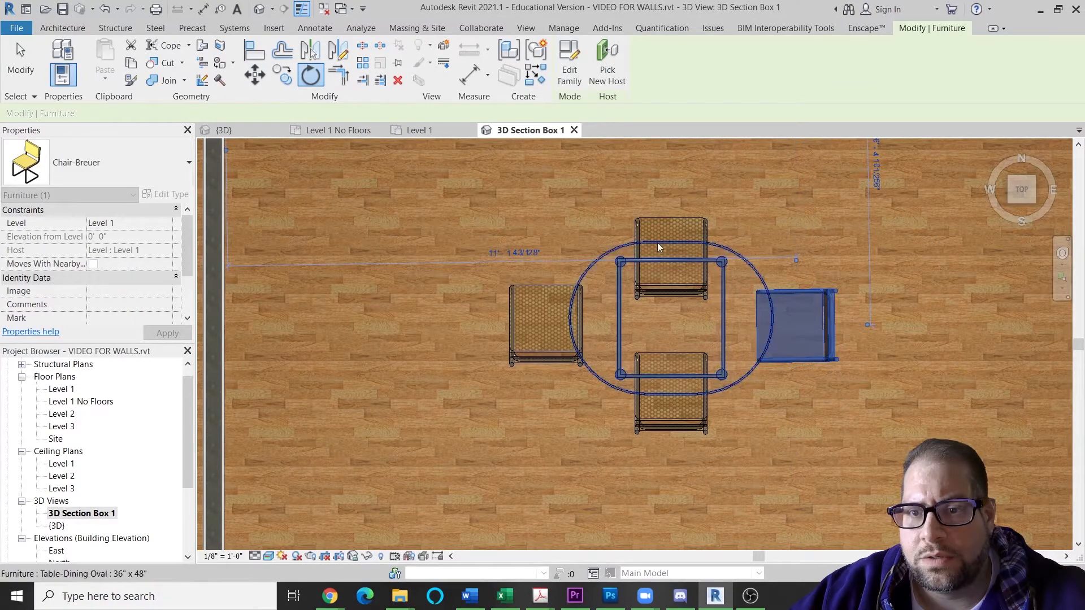
Step: Rotate the Chair-Breuer at the table's west end 90° clockwise so that it faces the table
left_click(537, 360)
left_click(310, 74)
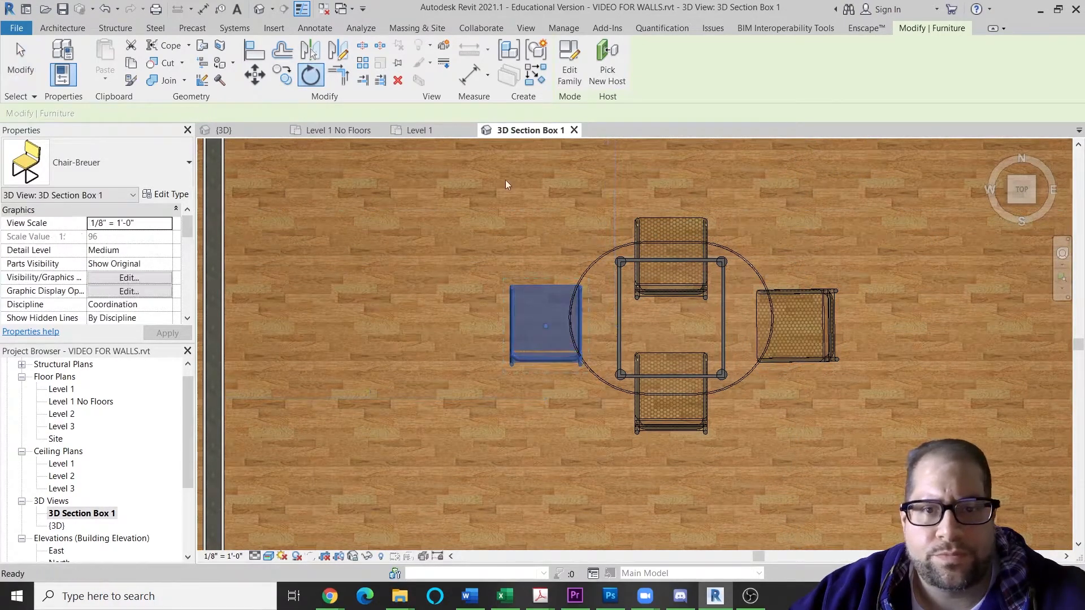
left_click(544, 205)
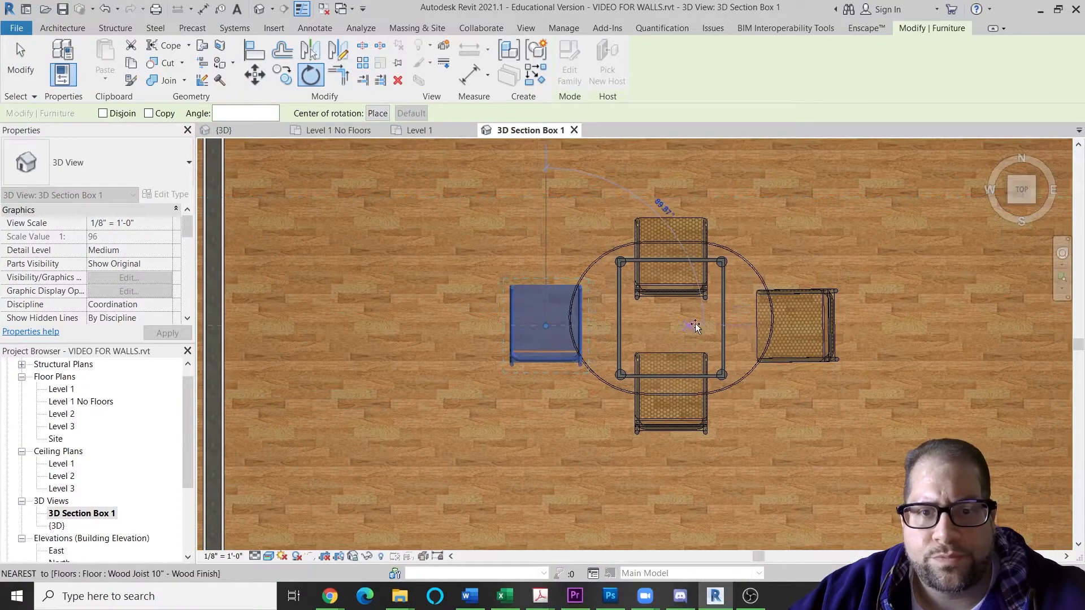
left_click(799, 324)
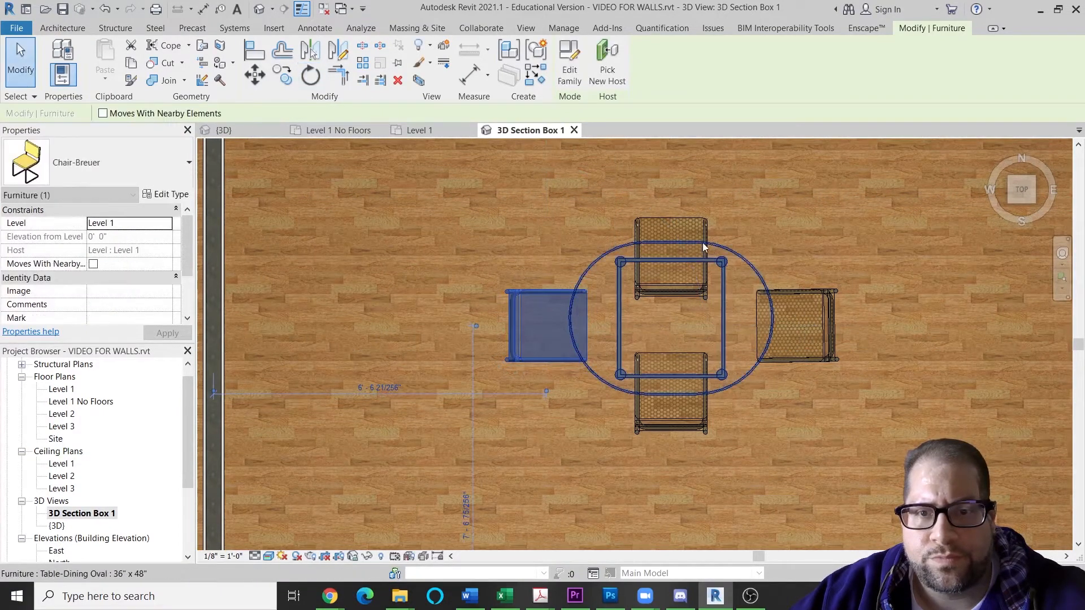
Step: Rotate the chair on the table's north side about 180° so that its back points away from the table
left_click(690, 224)
left_click(305, 72)
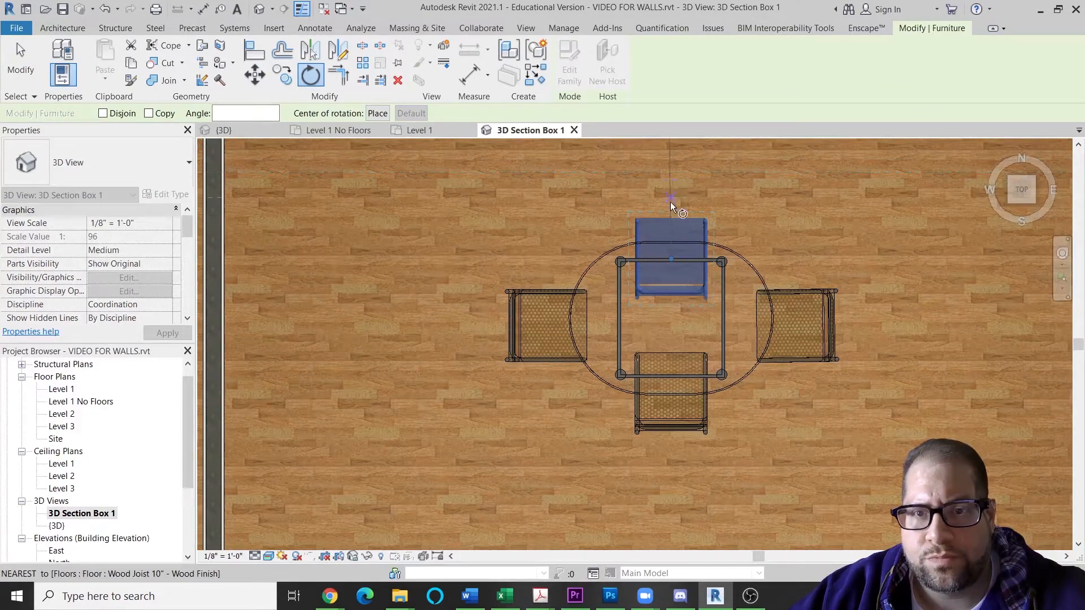
left_click(671, 209)
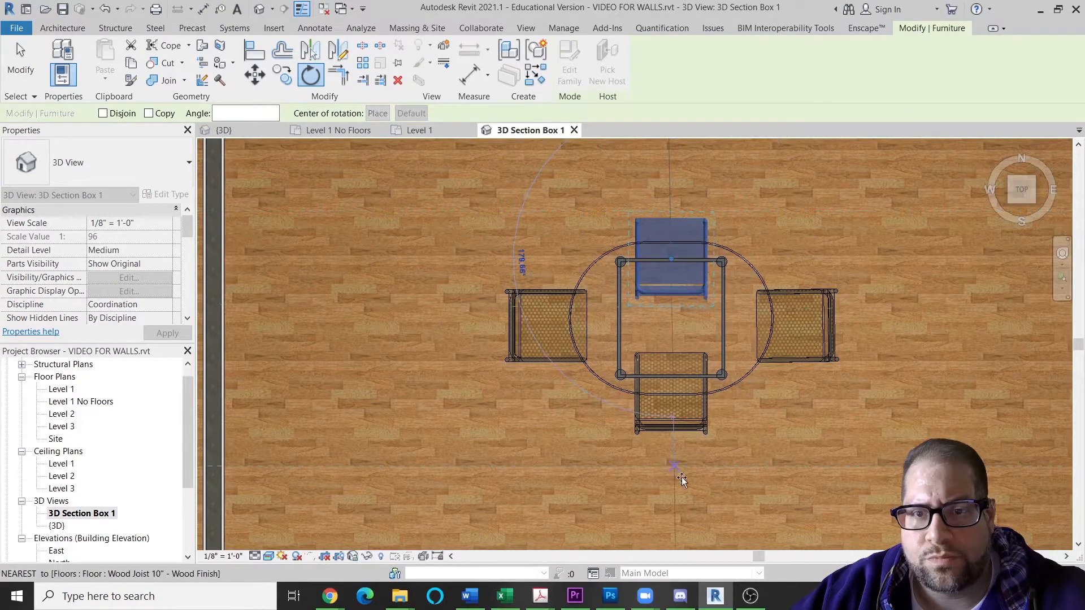
left_click(680, 493)
key("Escape")
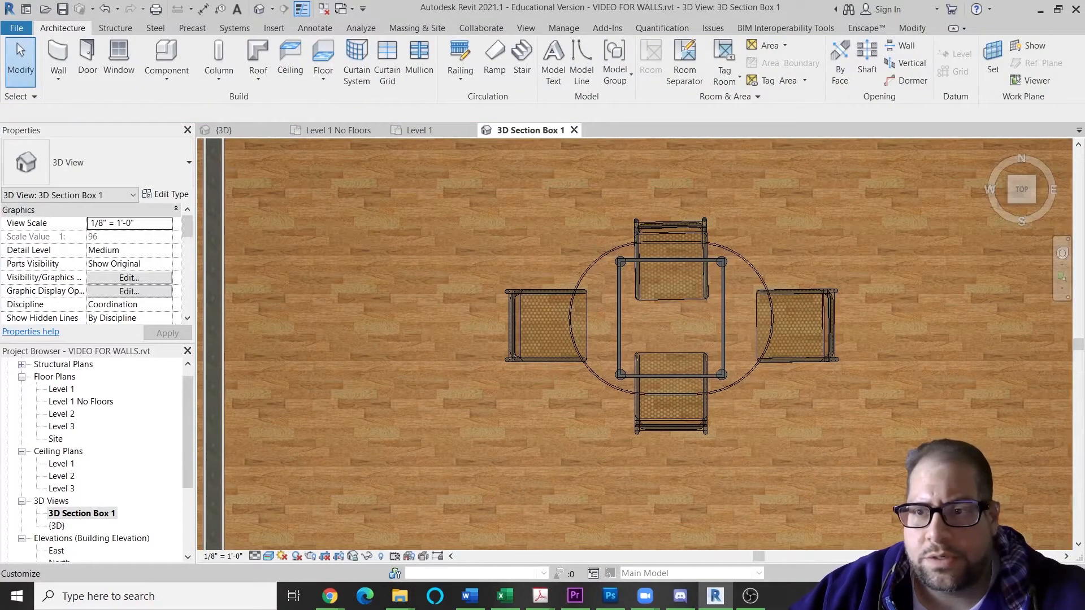
Step: Open the Level 1 No Floors floor plan at the oval dining table and its chairs
left_click_drag(1012, 194, 990, 209)
middle_click_drag(787, 343, 728, 388)
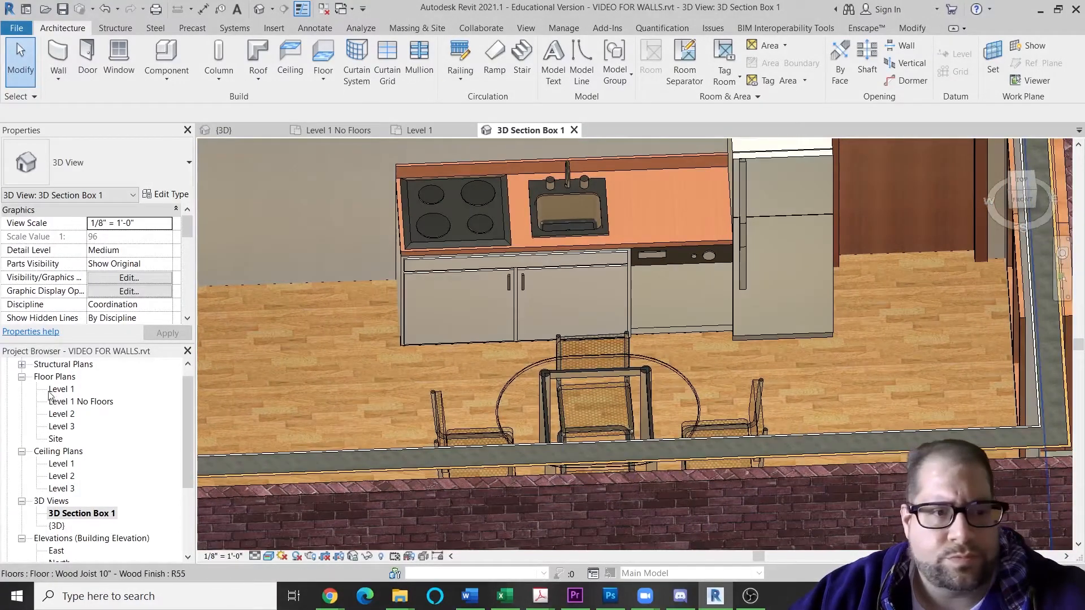
double_click(64, 403)
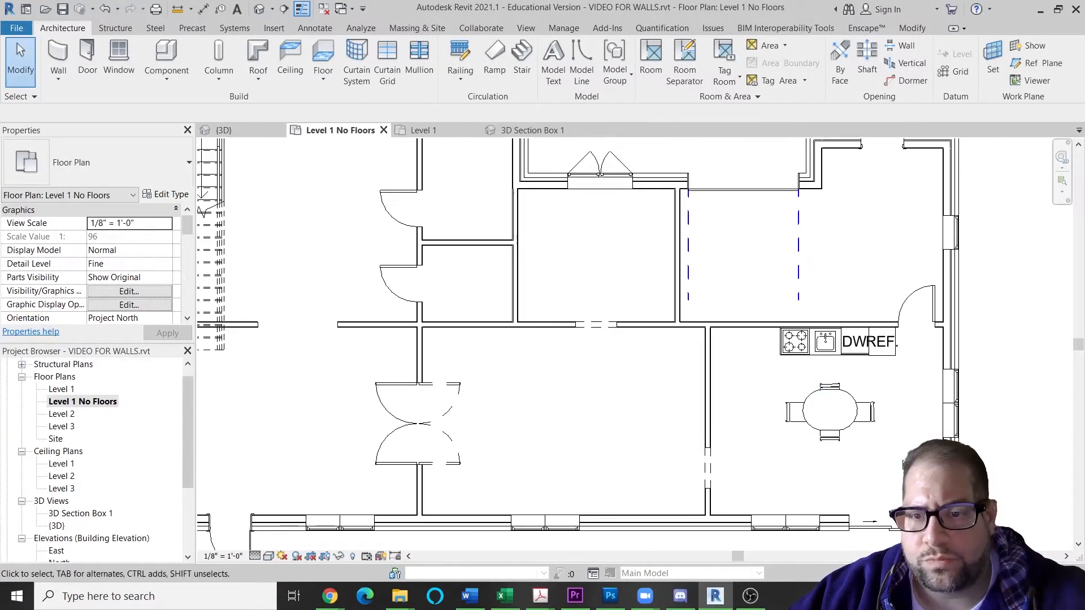
scroll(858, 440, "up", 6)
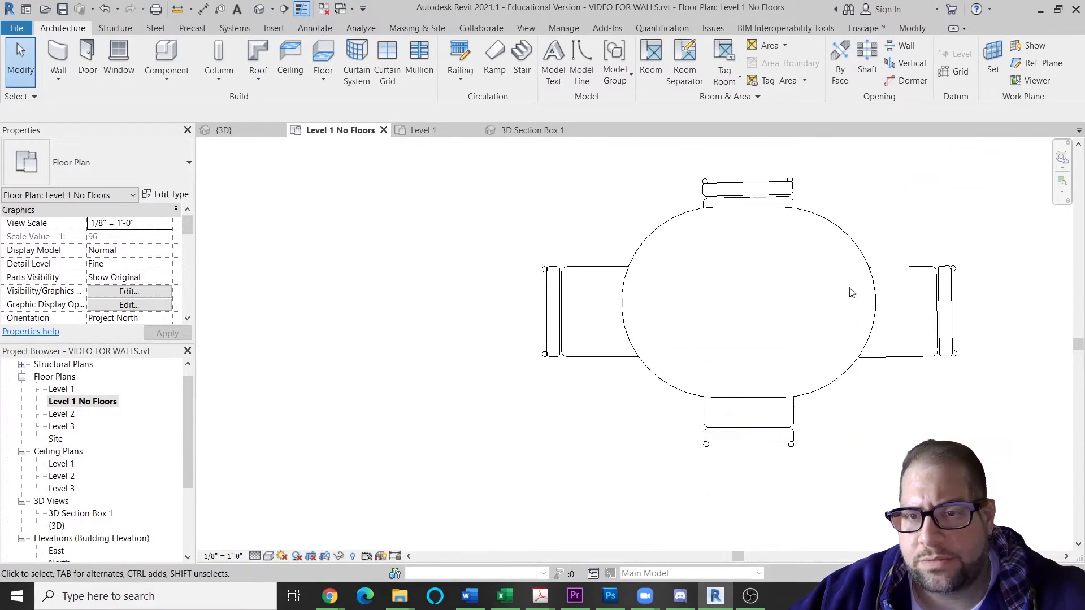
Step: Undo the three chair rotations and the placement of the chair at the table's east end
key("ctrl+z")
key("ctrl+z")
key("ctrl+z")
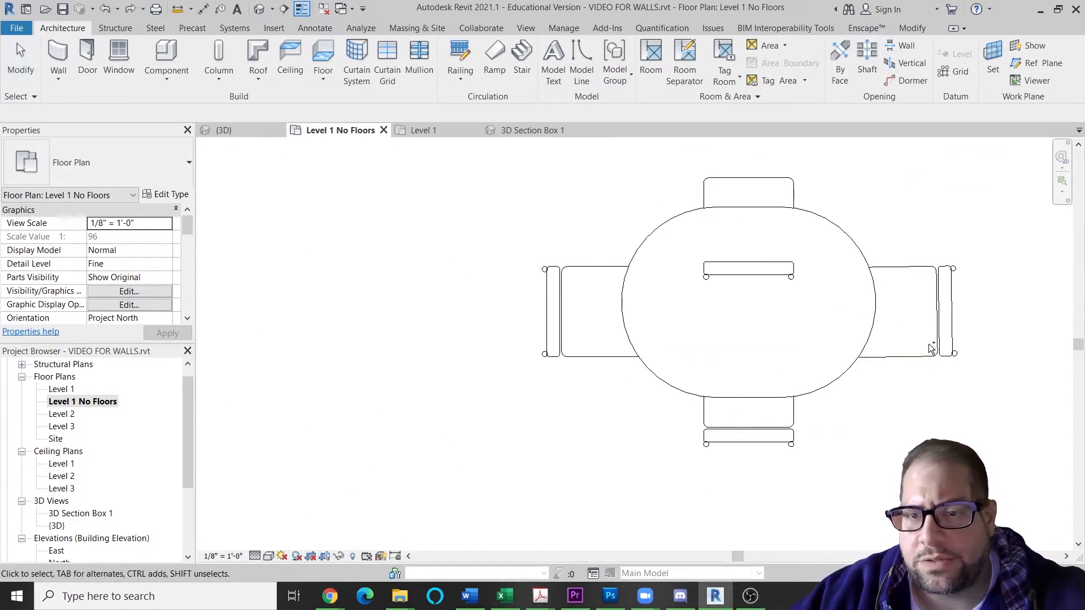
key("ctrl+z")
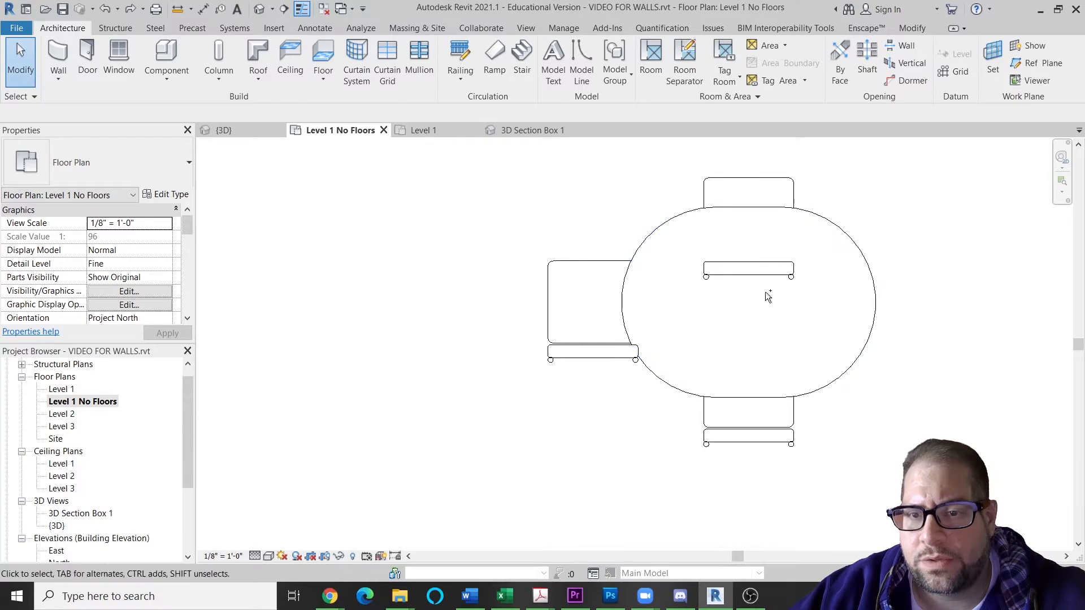
Step: Copy the chair at the table's west end horizontally across to the east end
left_click(576, 359)
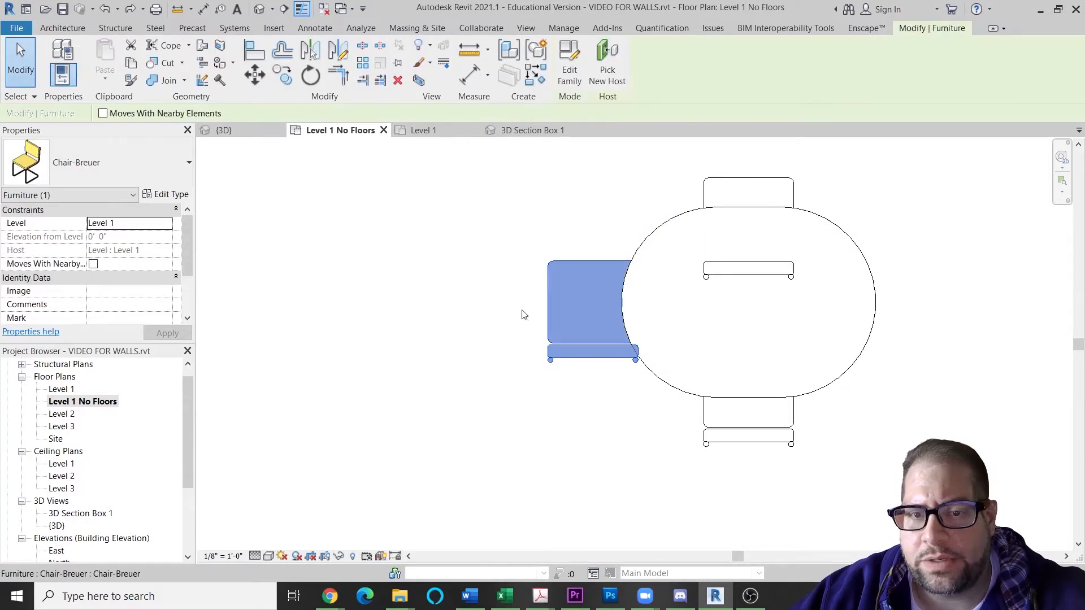
left_click(283, 76)
left_click(551, 360)
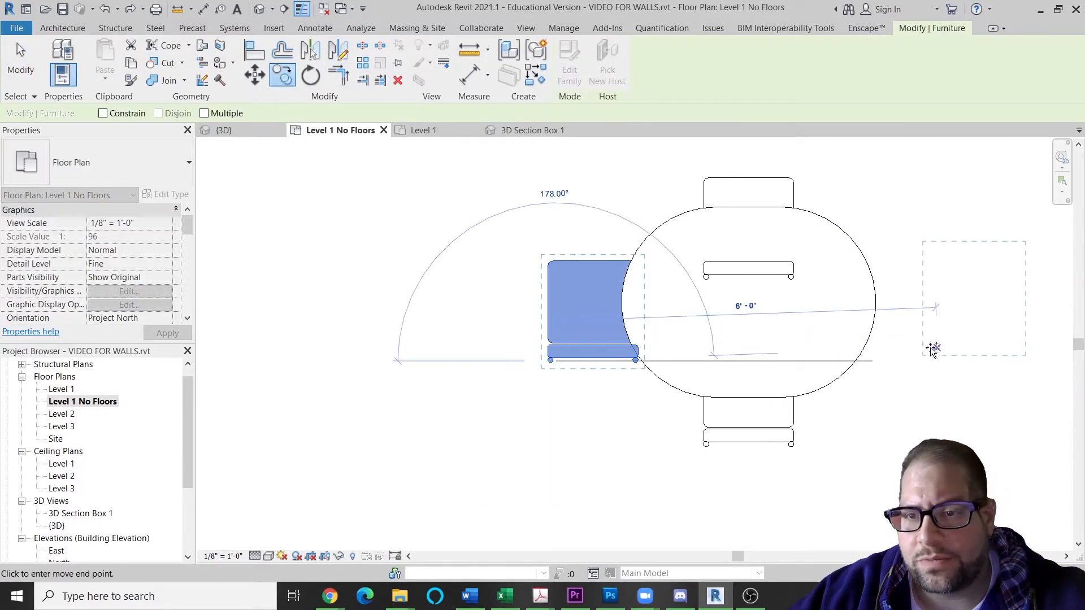
left_click(873, 359)
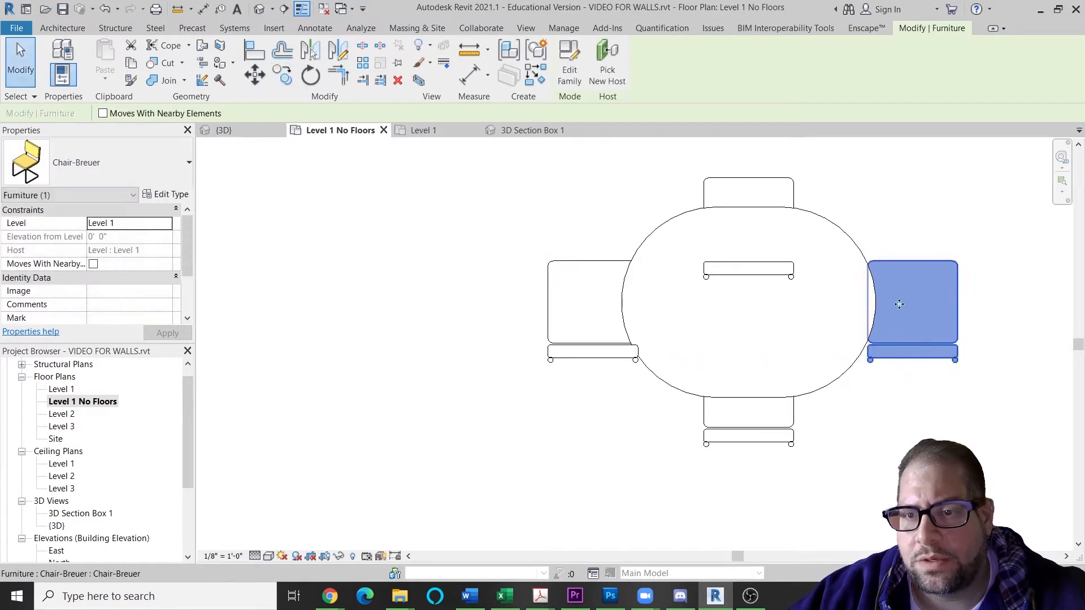
Step: Rotate the east chair 90° counterclockwise and the west chair 90° clockwise so that both face the oval table
left_click(304, 75)
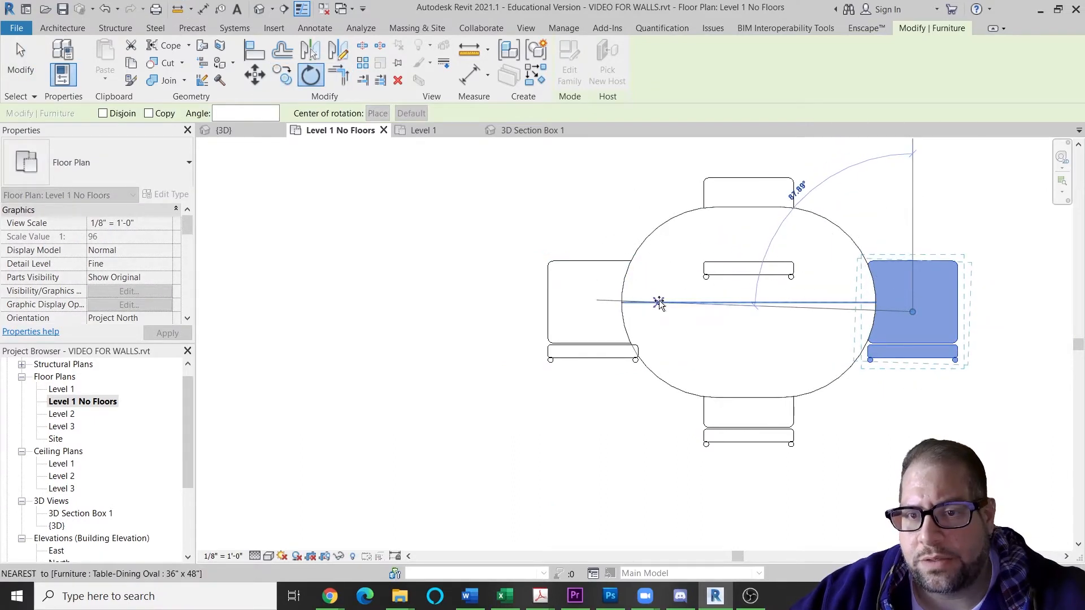
left_click(379, 291)
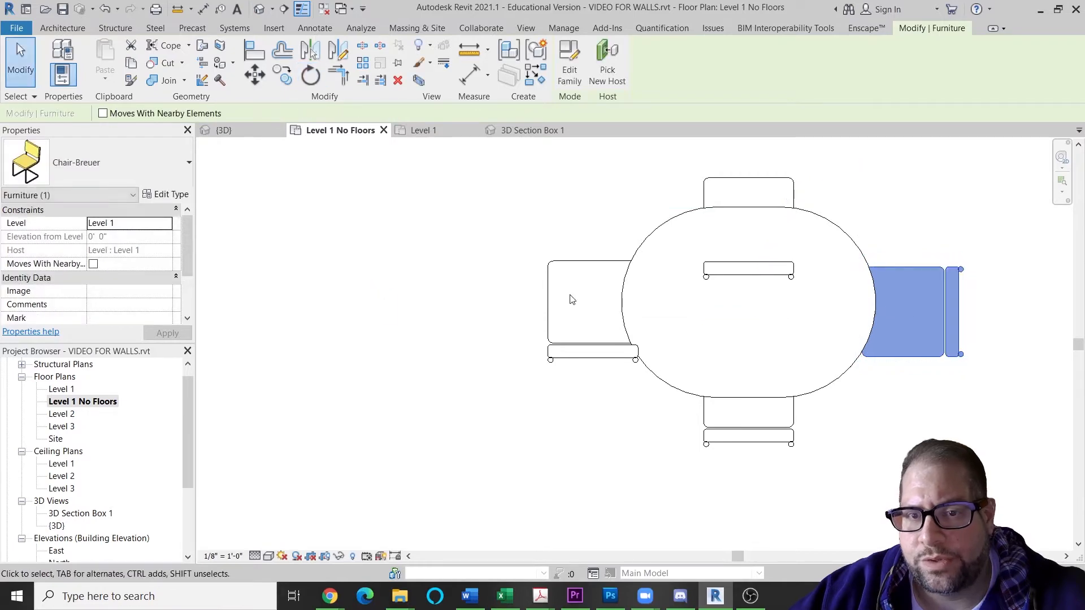
key("Escape")
left_click(574, 269)
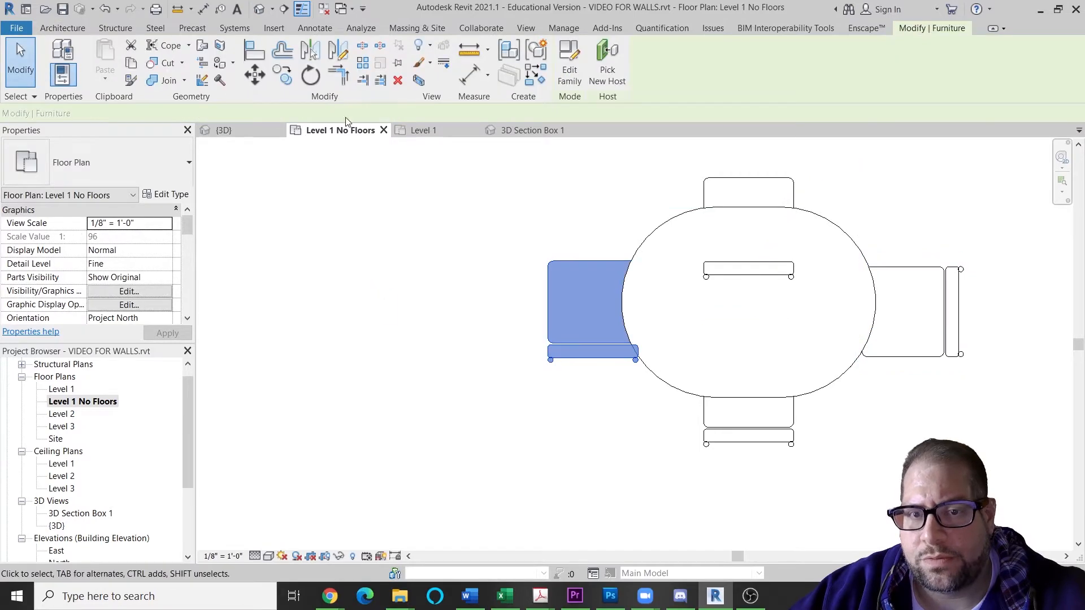
left_click(310, 76)
left_click(1013, 326)
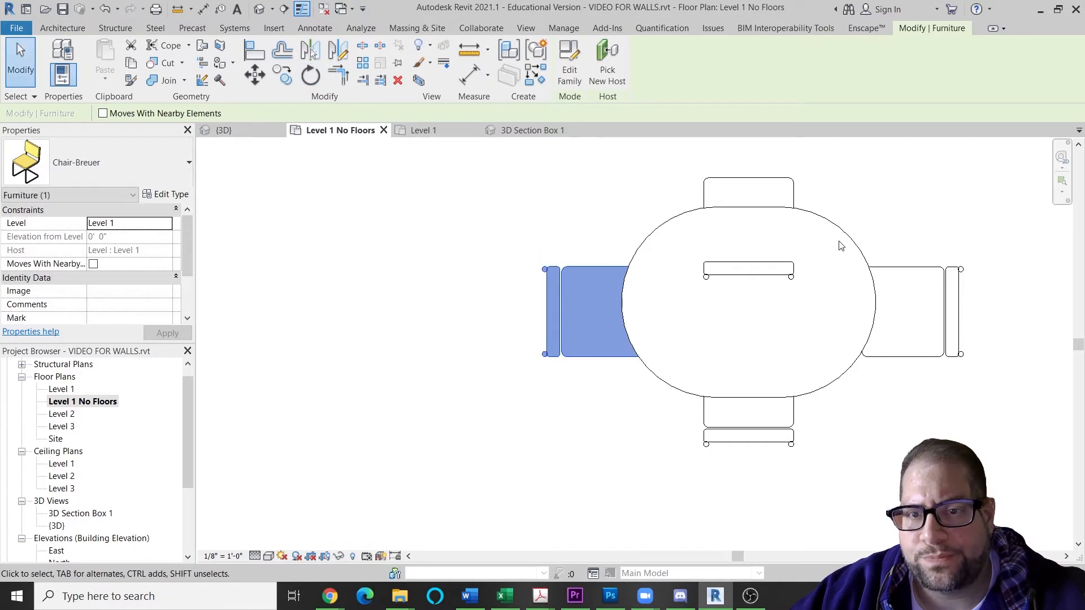
Step: Rotate the chair on the table's north side 180° to face the table and deselect it
left_click(781, 182)
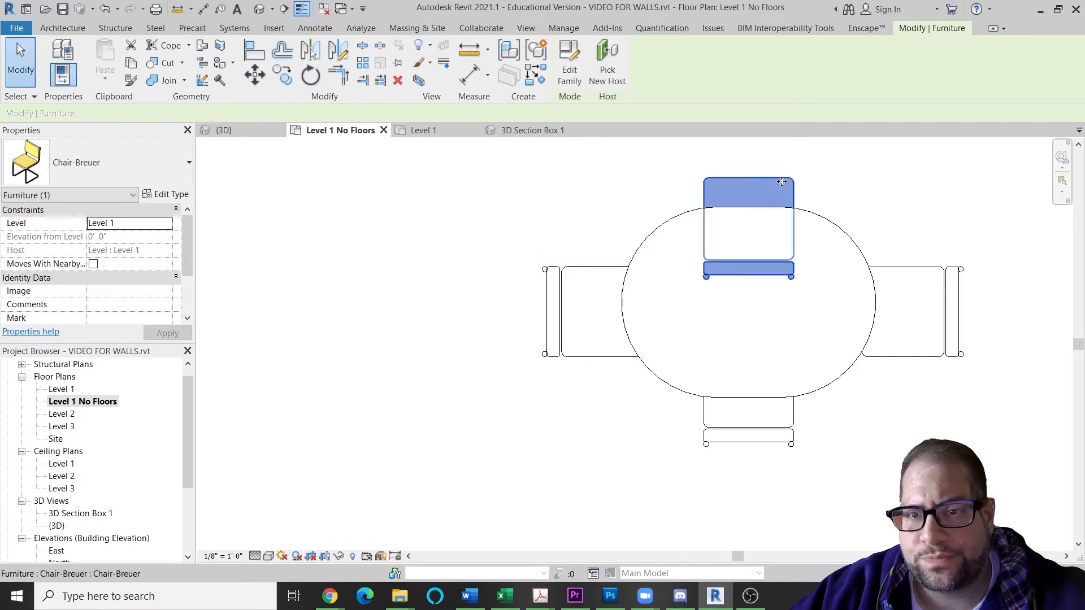
left_click(310, 82)
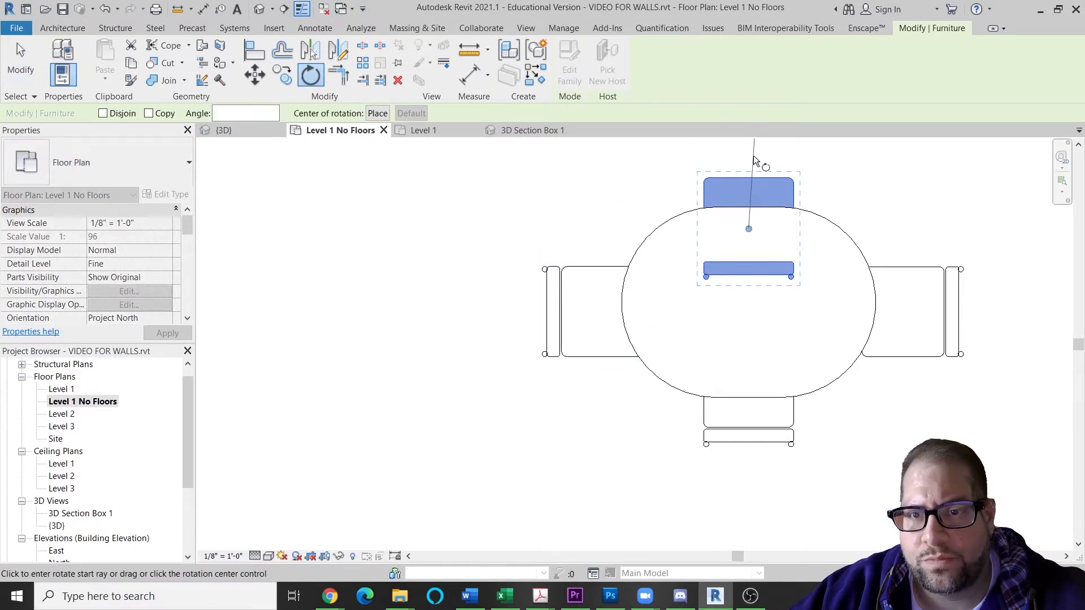
left_click(758, 505)
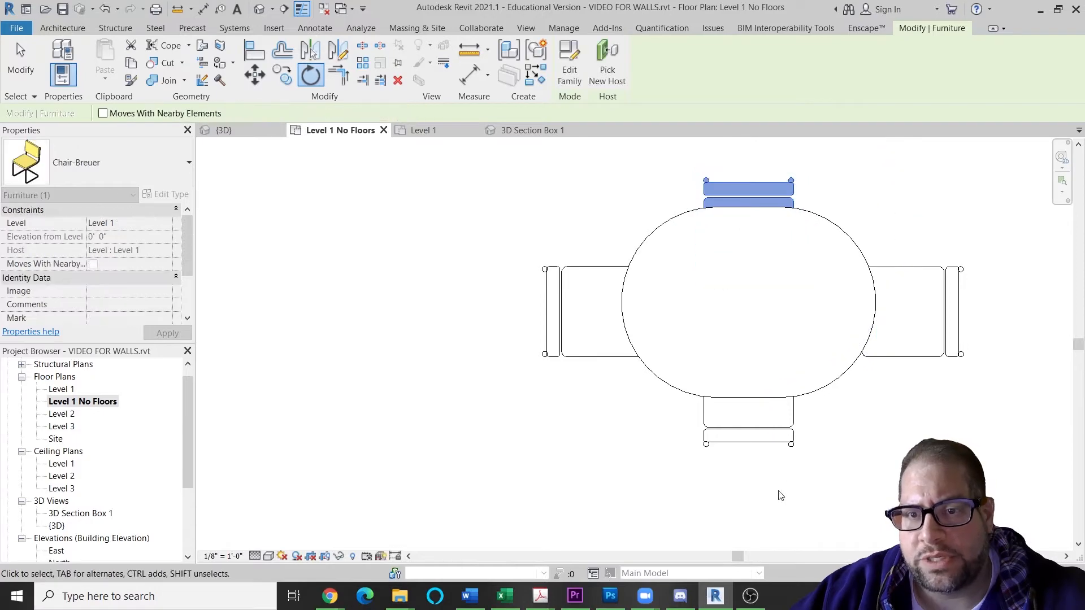
left_click(780, 494)
Step: Examine the kitchen's finished dining set and the small room with a single door west of it in the floor plan
scroll(795, 347, "down", 1)
middle_click_drag(796, 347, 683, 399)
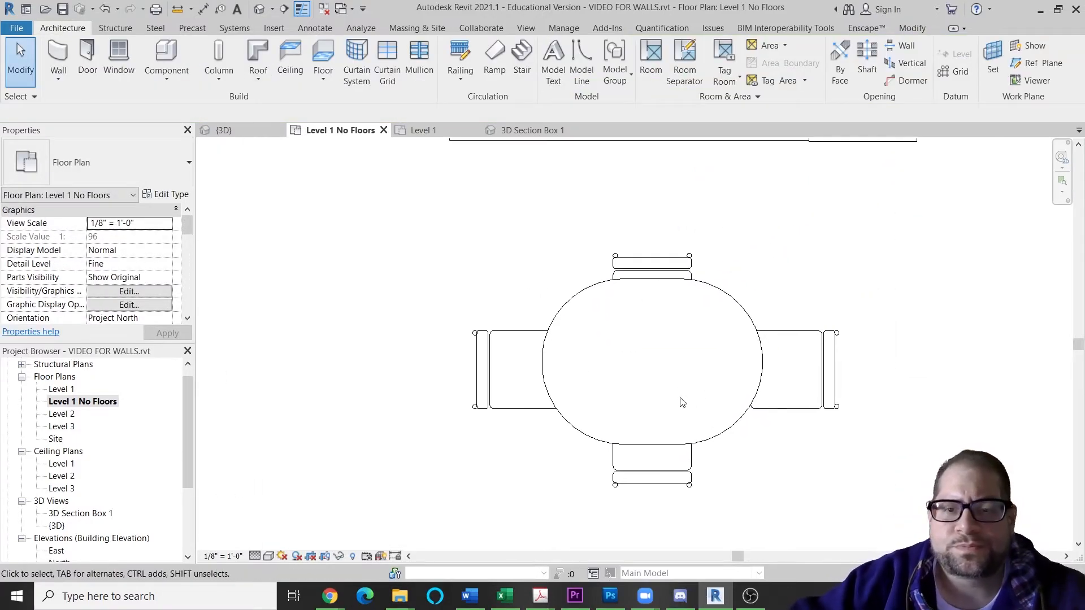
scroll(671, 322, "down", 6)
middle_click_drag(671, 324, 704, 332)
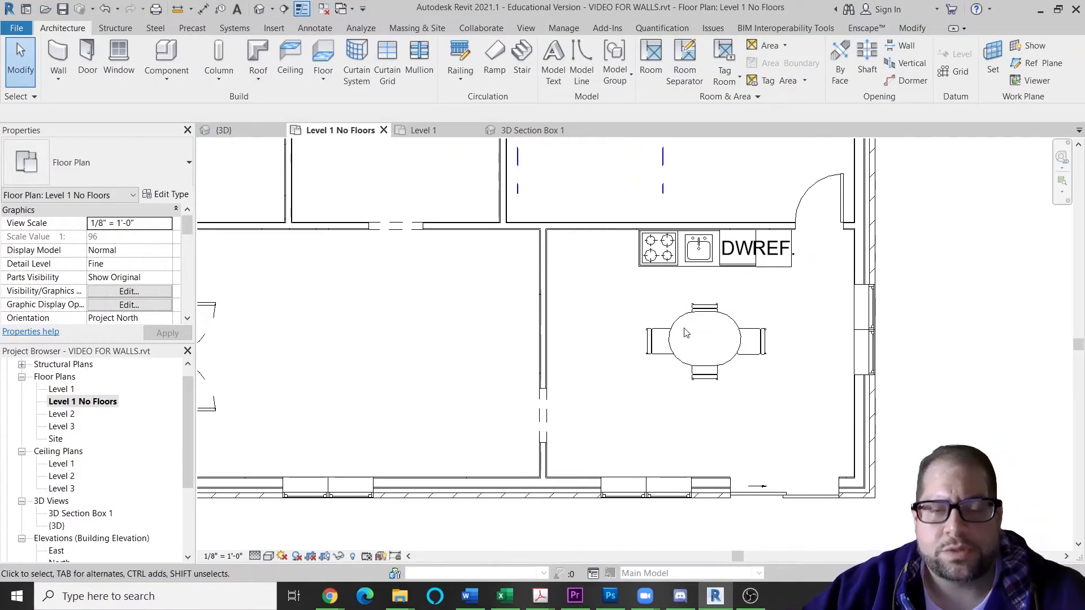
middle_click_drag(565, 259, 668, 347)
scroll(759, 305, "down", 2)
scroll(677, 327, "down", 1)
scroll(591, 375, "up", 5)
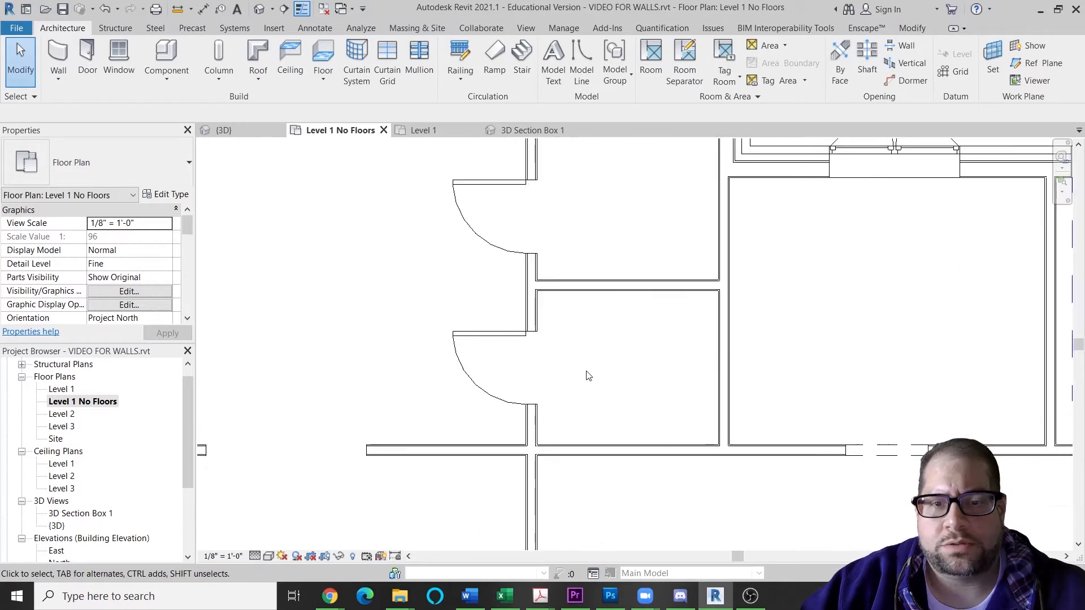
middle_click_drag(579, 358, 476, 359)
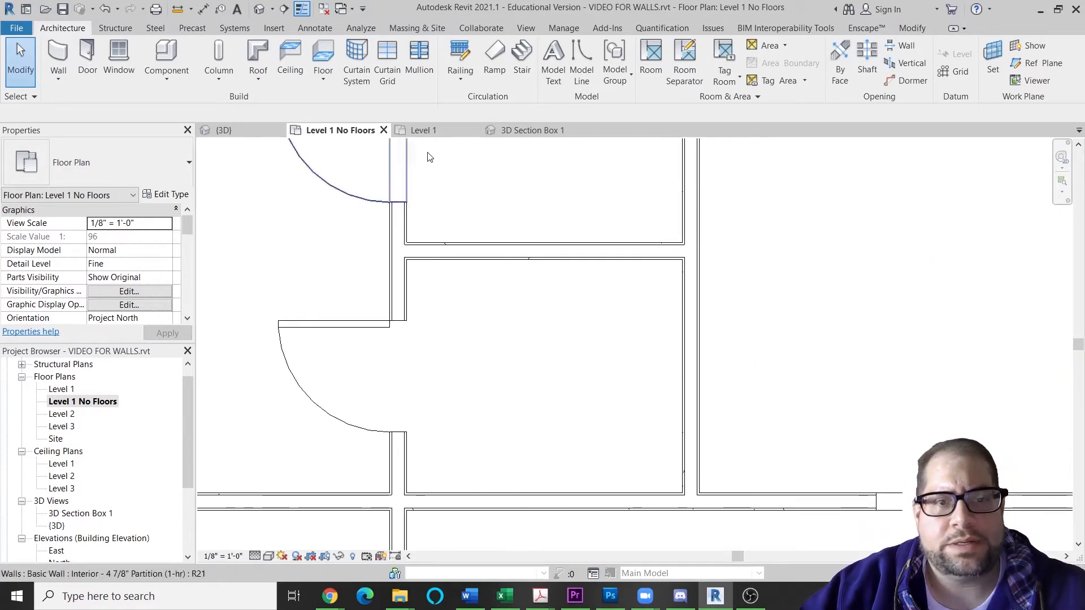
Step: Load the Toilet-Domestic-3D family from the Water Closets folder of the architectural plumbing fixtures library
left_click(194, 59)
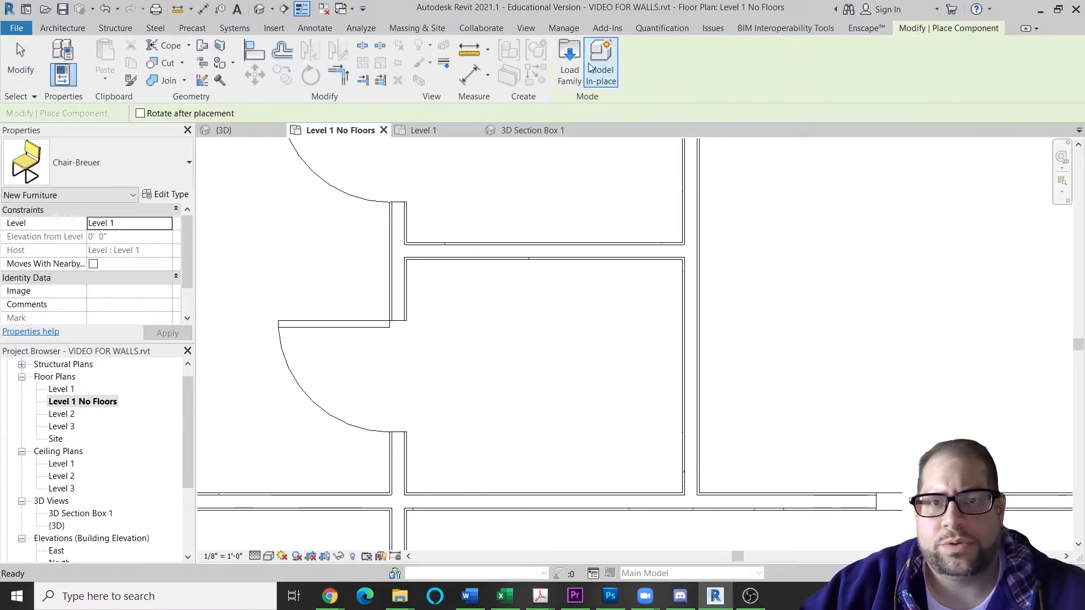
left_click(570, 62)
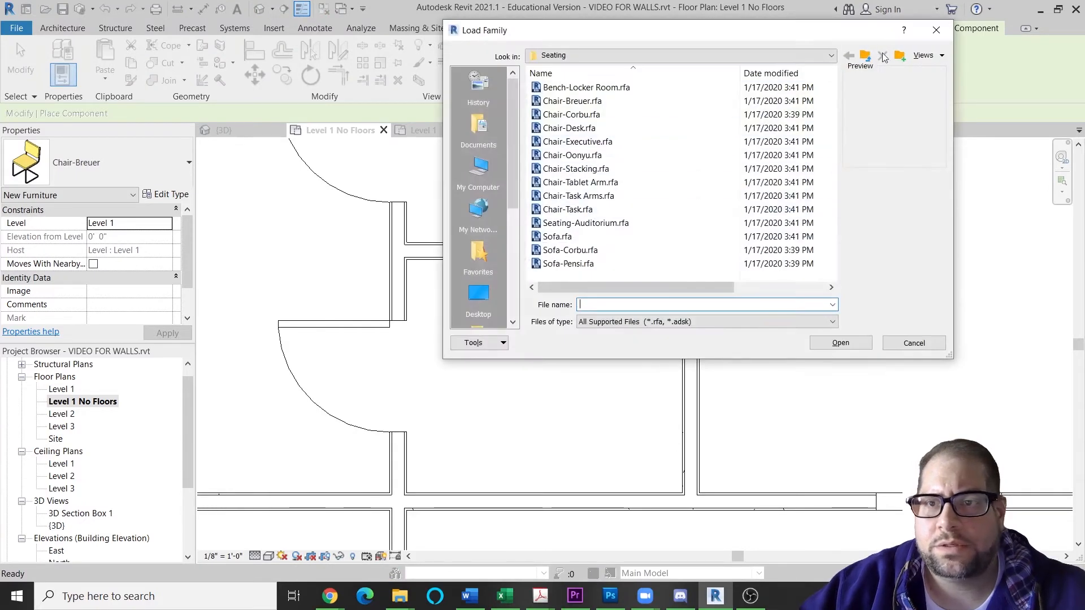
left_click(865, 55)
left_click(865, 54)
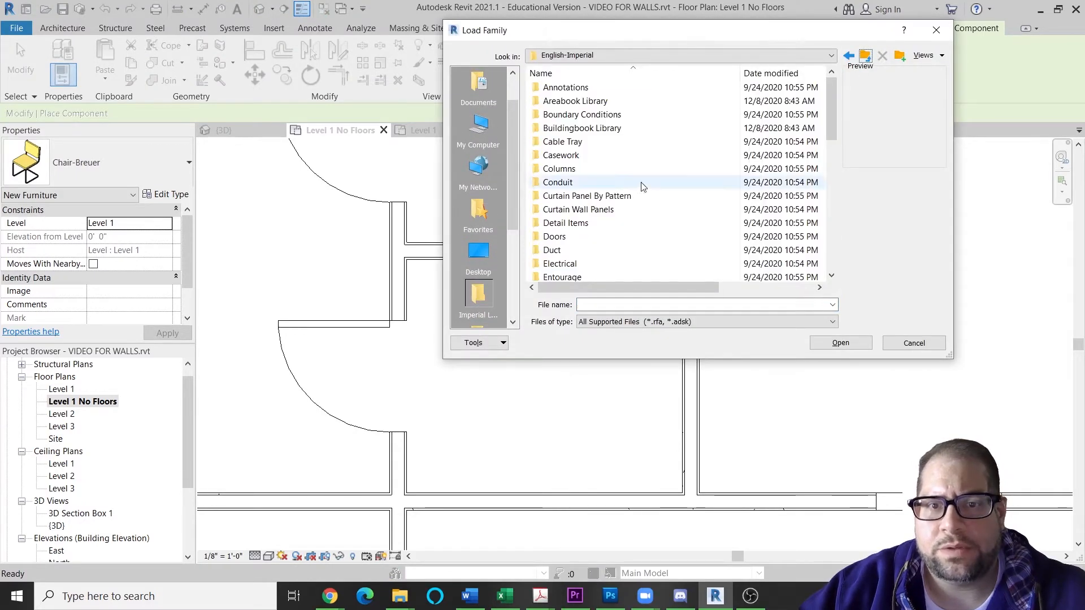
scroll(638, 190, "down", 5)
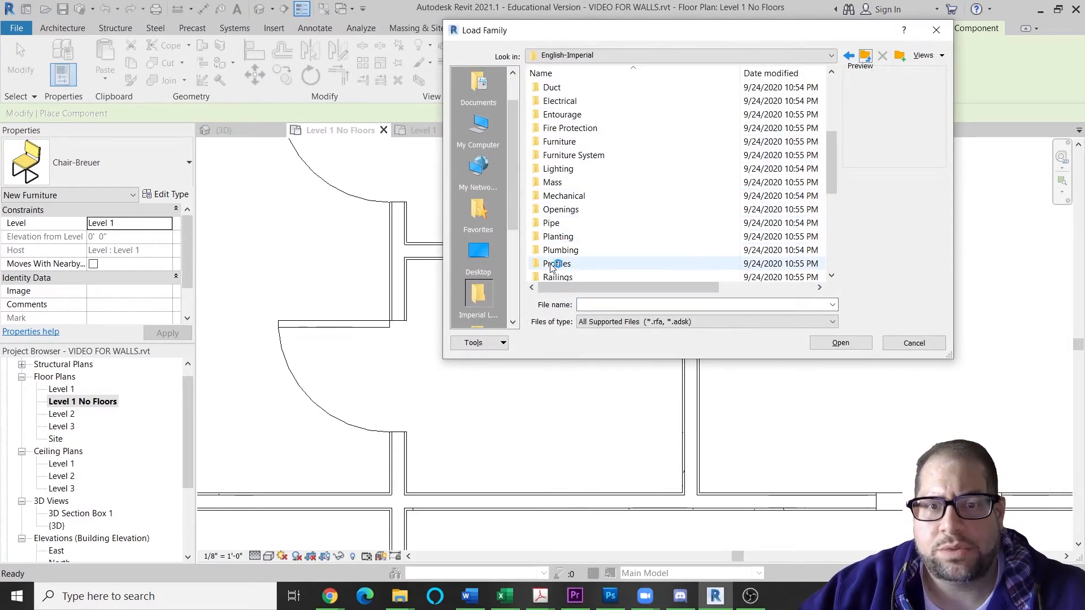
double_click(558, 250)
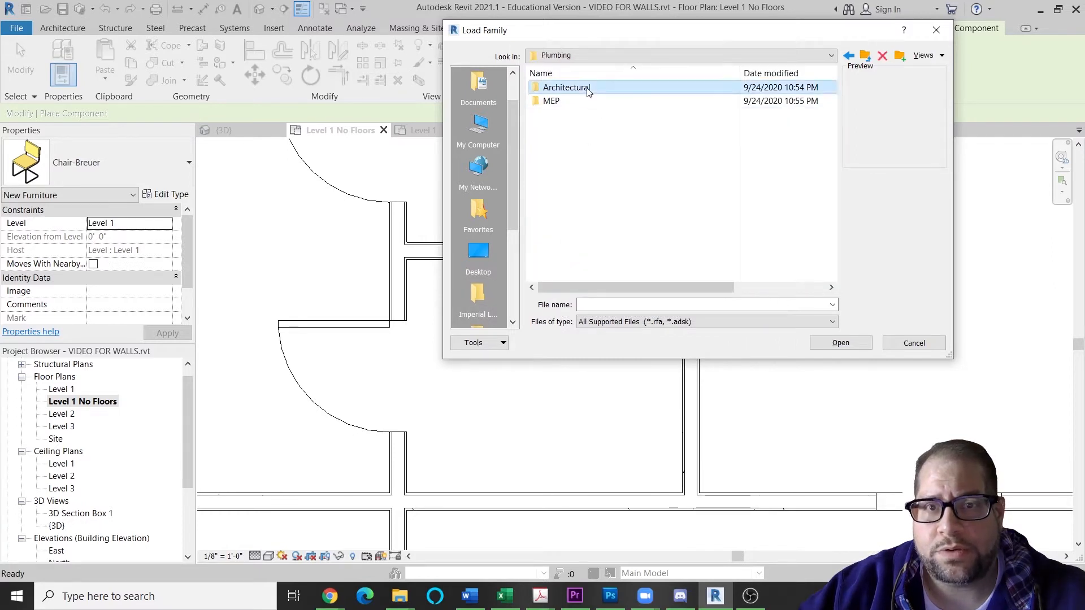
double_click(584, 89)
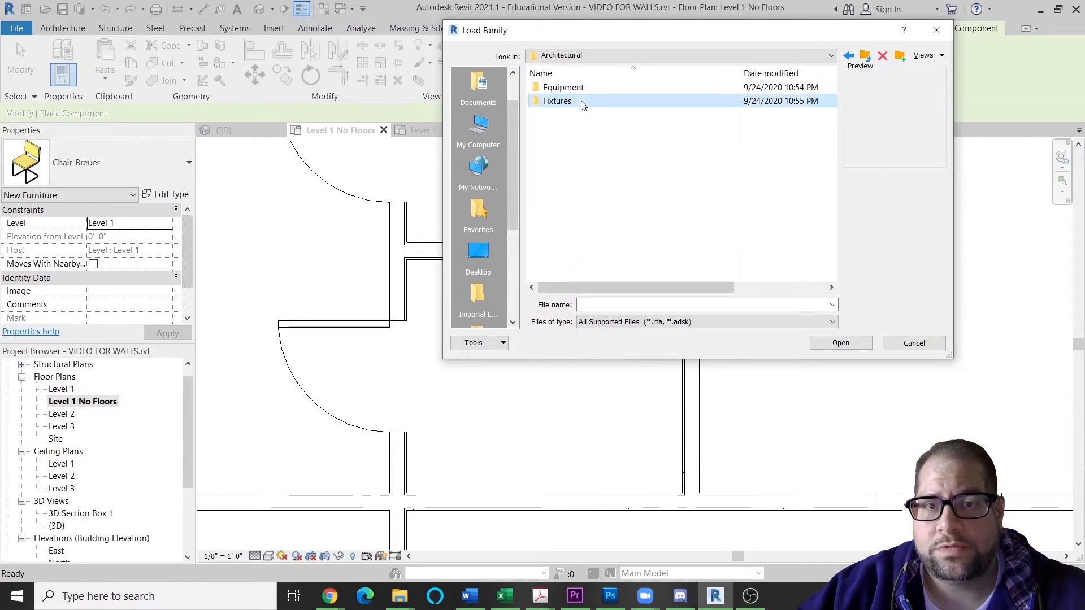
double_click(581, 102)
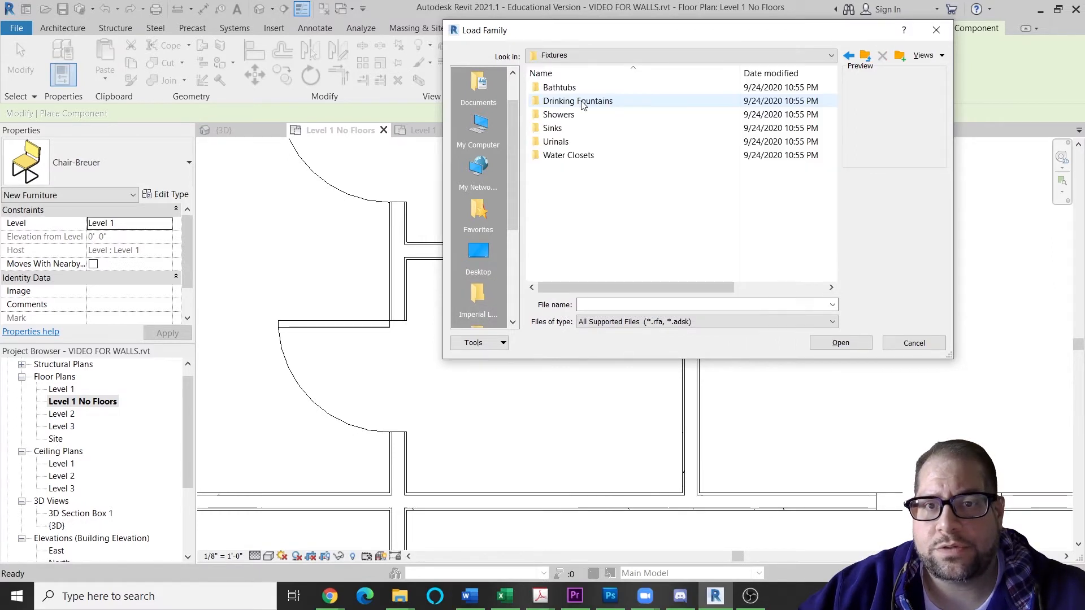
double_click(567, 156)
left_click(616, 129)
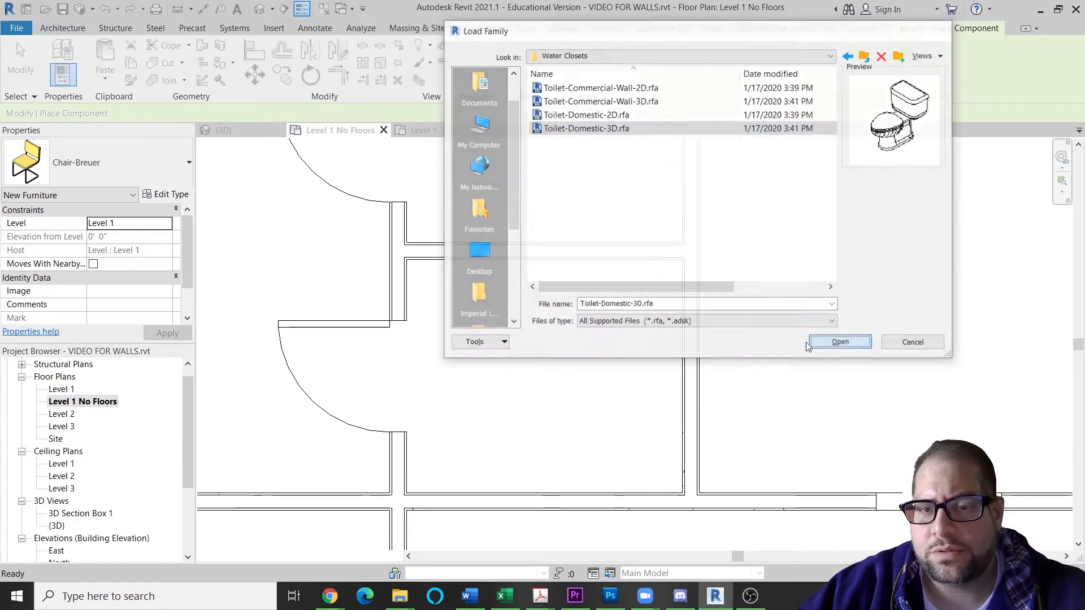
left_click(835, 343)
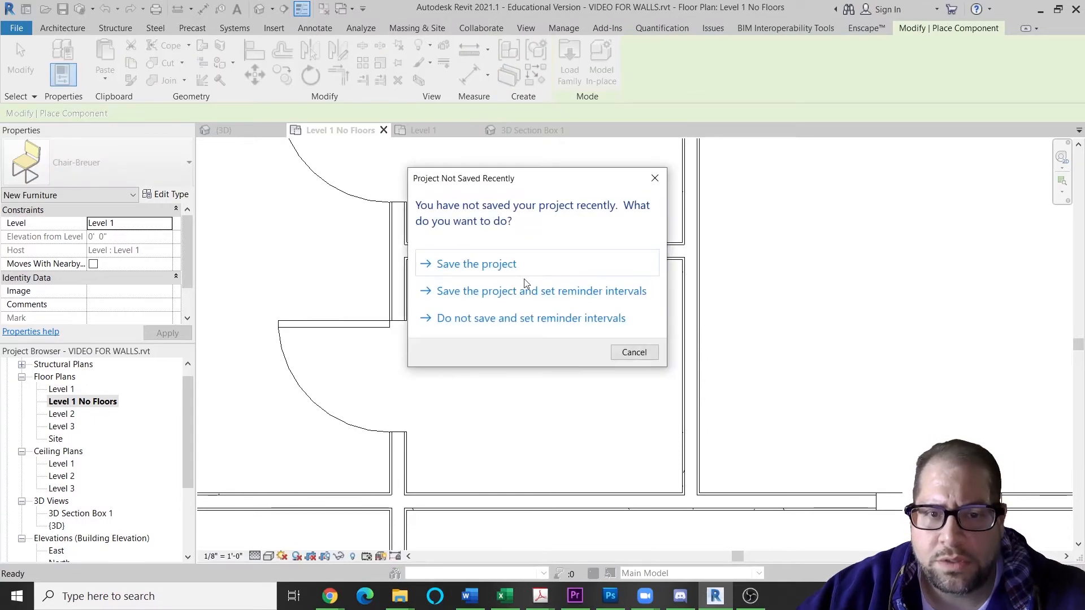
Step: Dismiss the save reminder without saving and place the domestic toilet against the small room's north wall, near its west end
left_click(533, 320)
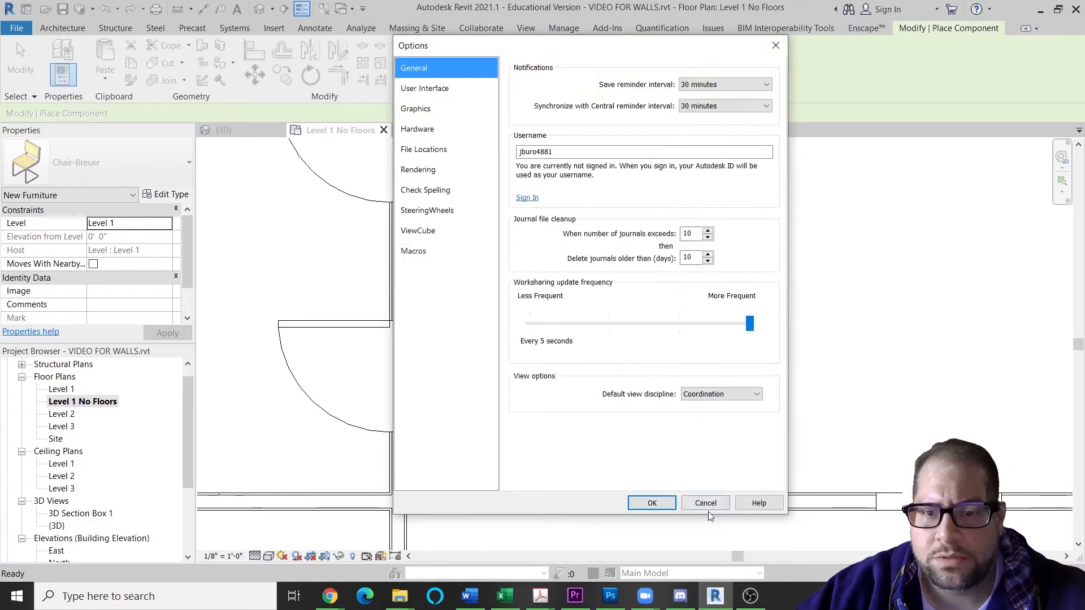
left_click(707, 509)
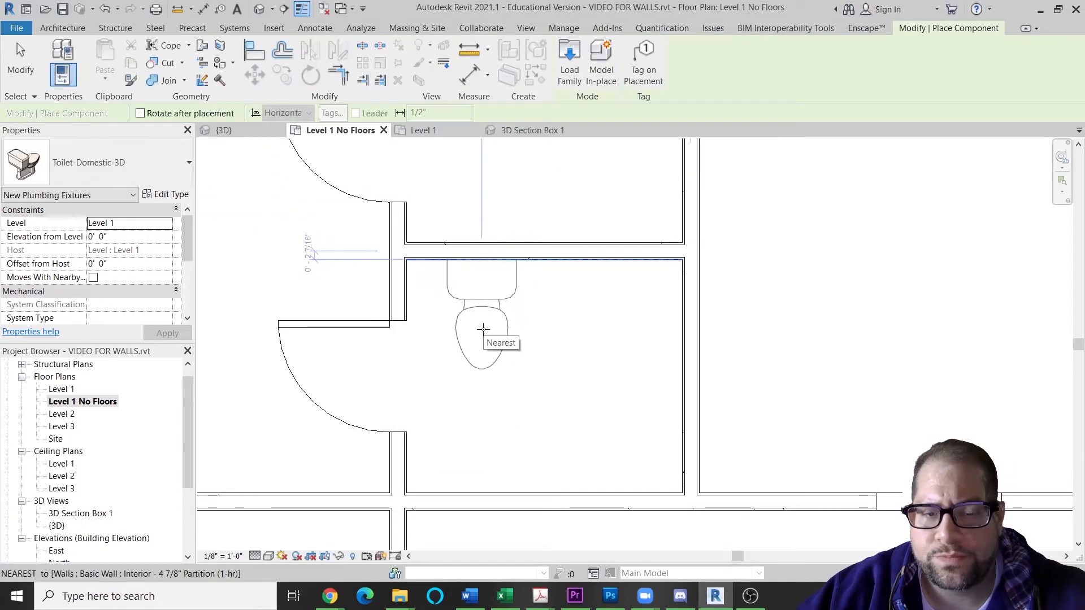
left_click(481, 329)
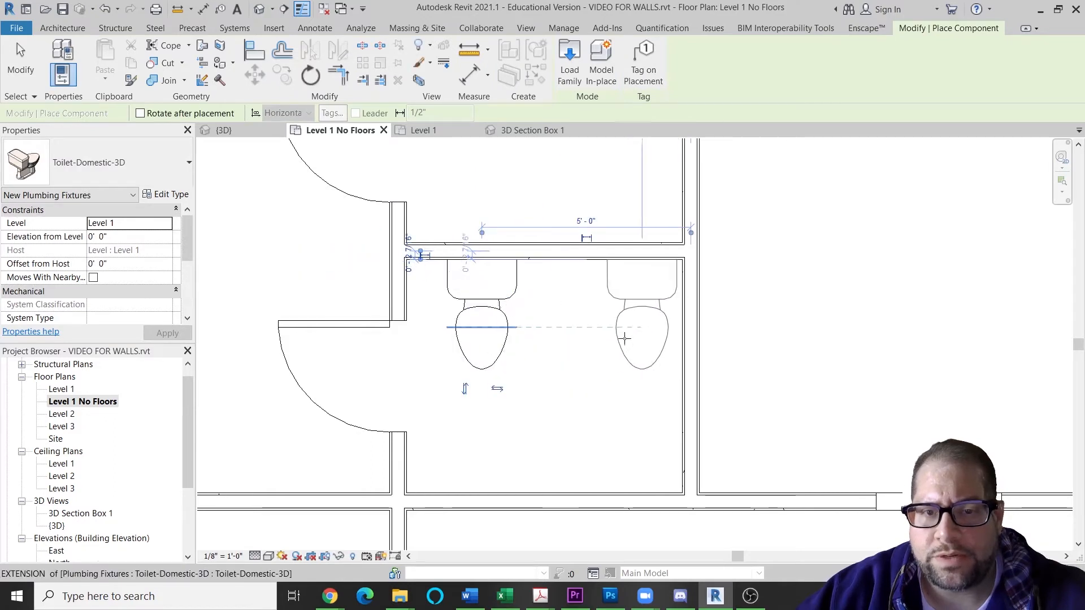
key("Escape")
key("Escape")
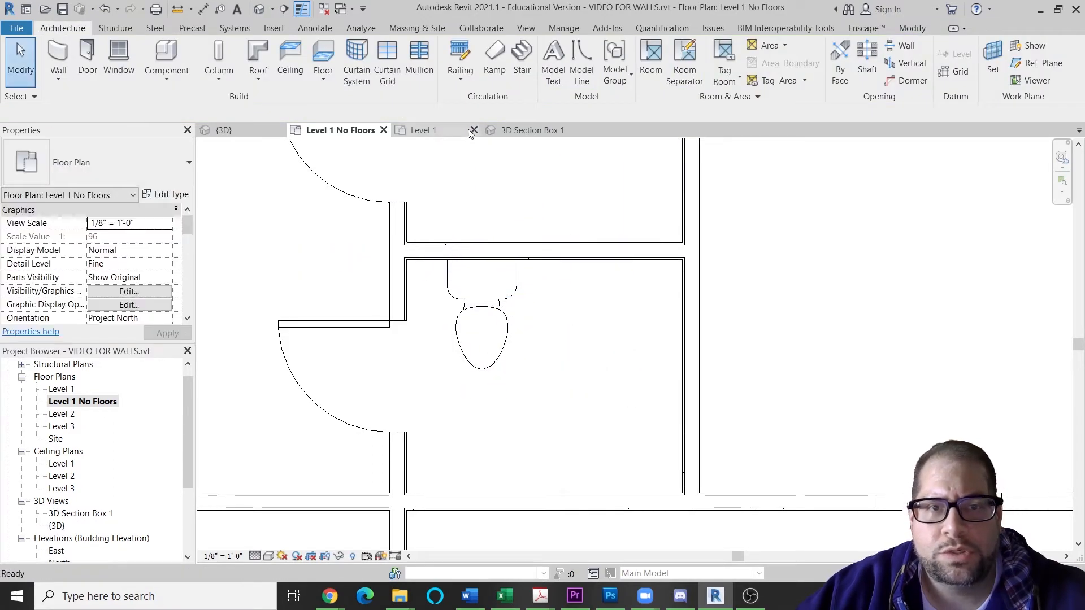
Step: Preview several families in the plumbing fixtures' Sinks folder and load Sink Vanity-Square
left_click(166, 56)
left_click(568, 67)
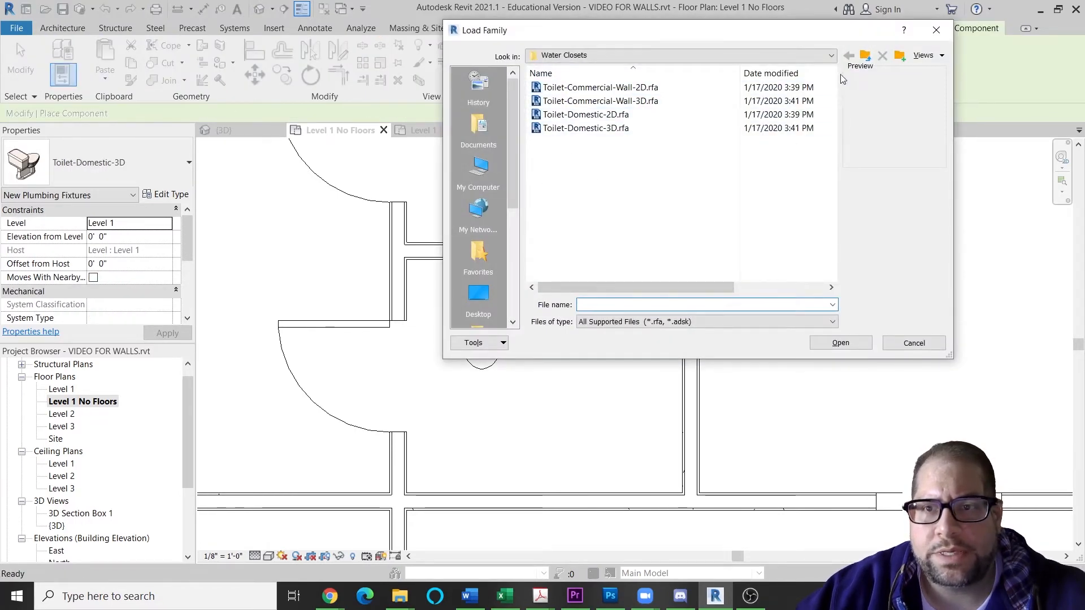
left_click(865, 55)
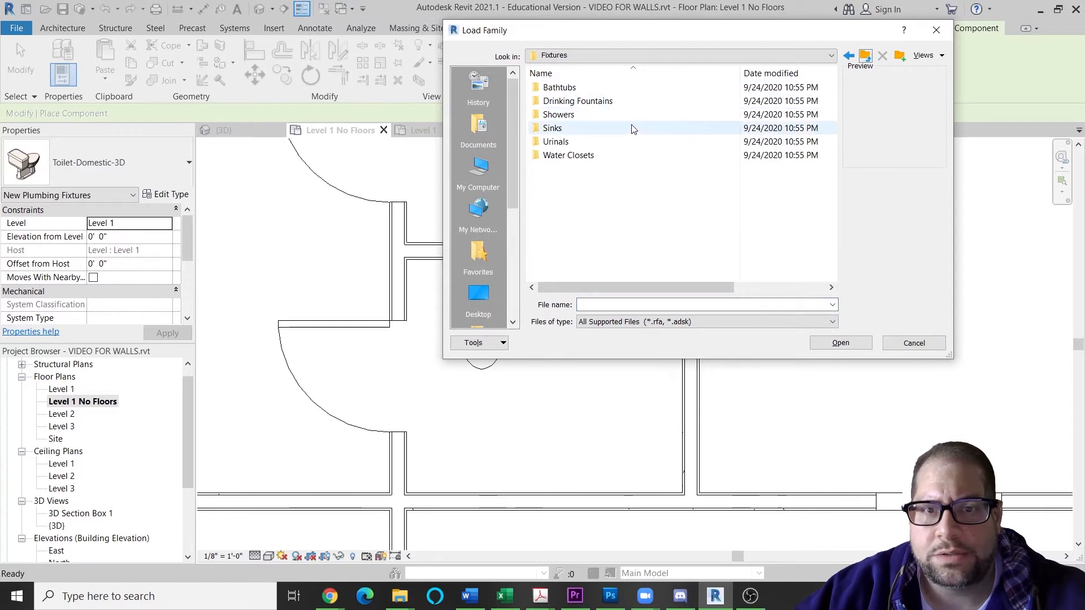
double_click(633, 129)
left_click(617, 104)
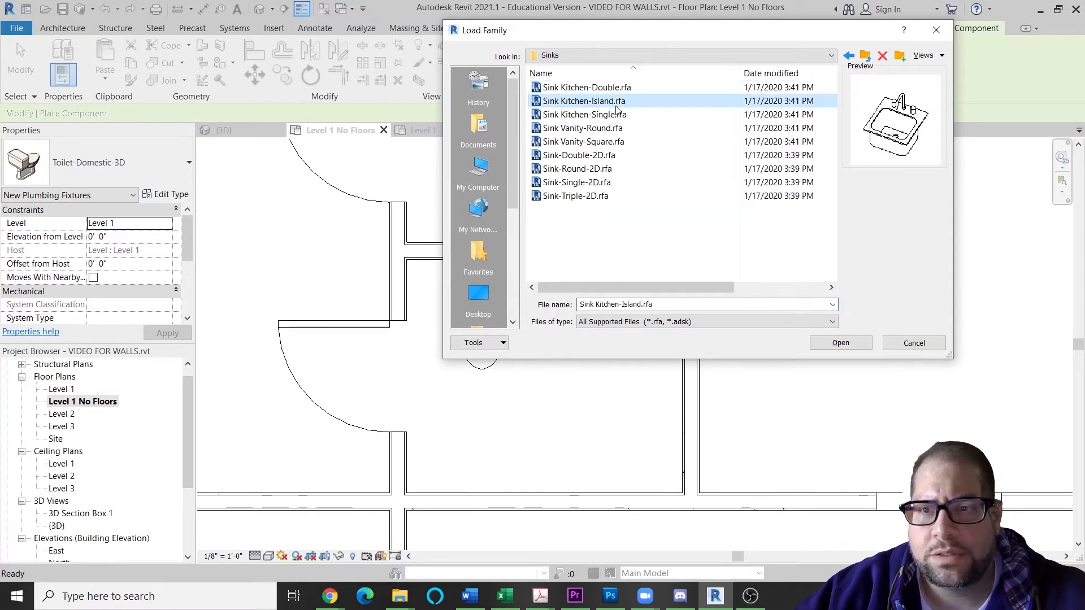
left_click(617, 114)
left_click(599, 155)
left_click(590, 169)
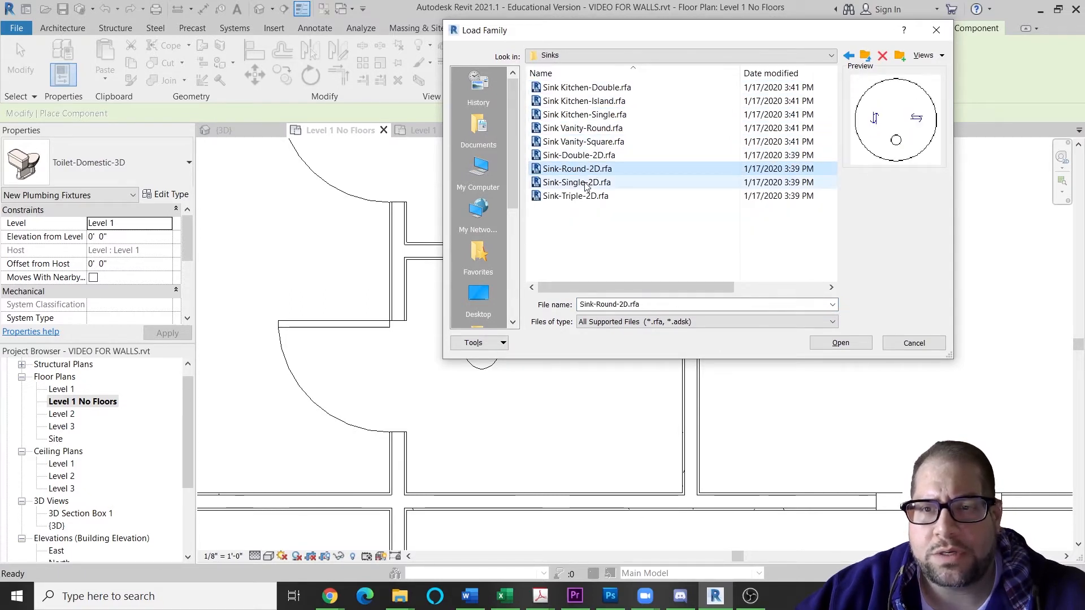
left_click(582, 196)
left_click(587, 182)
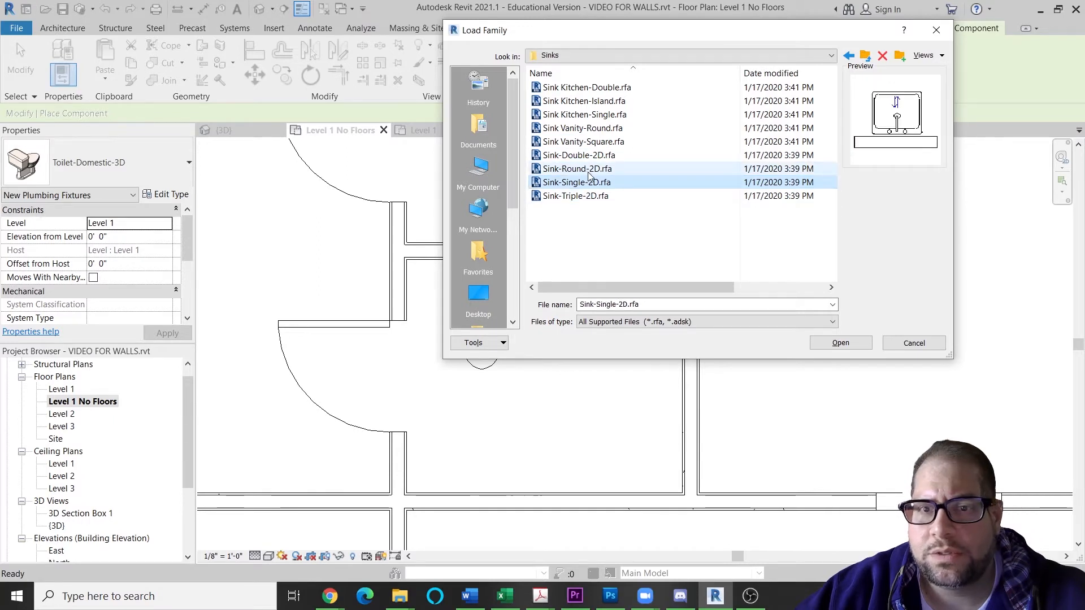
left_click(593, 130)
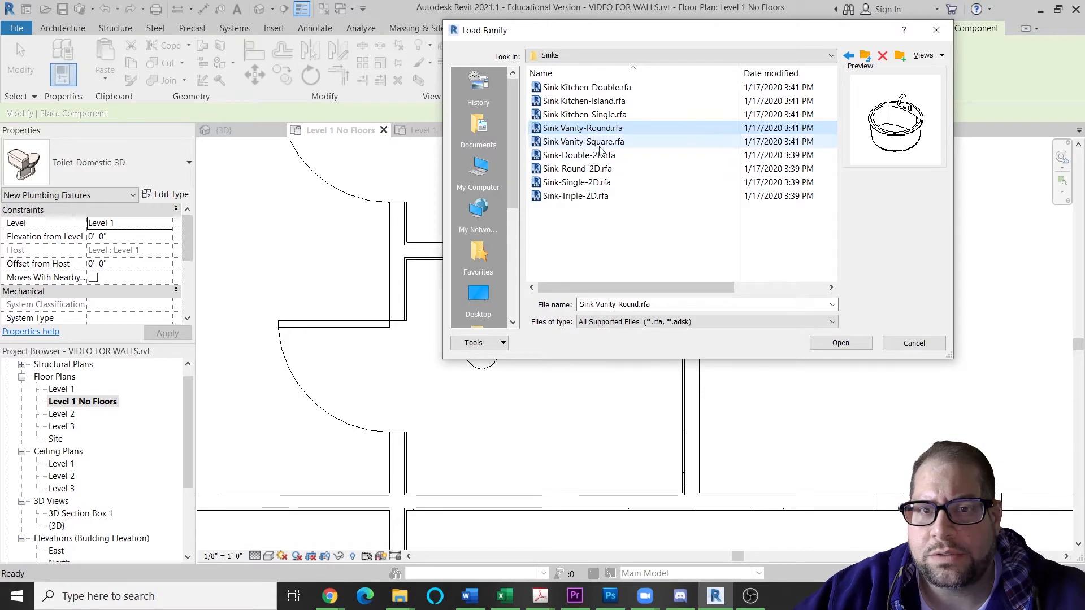
left_click(598, 144)
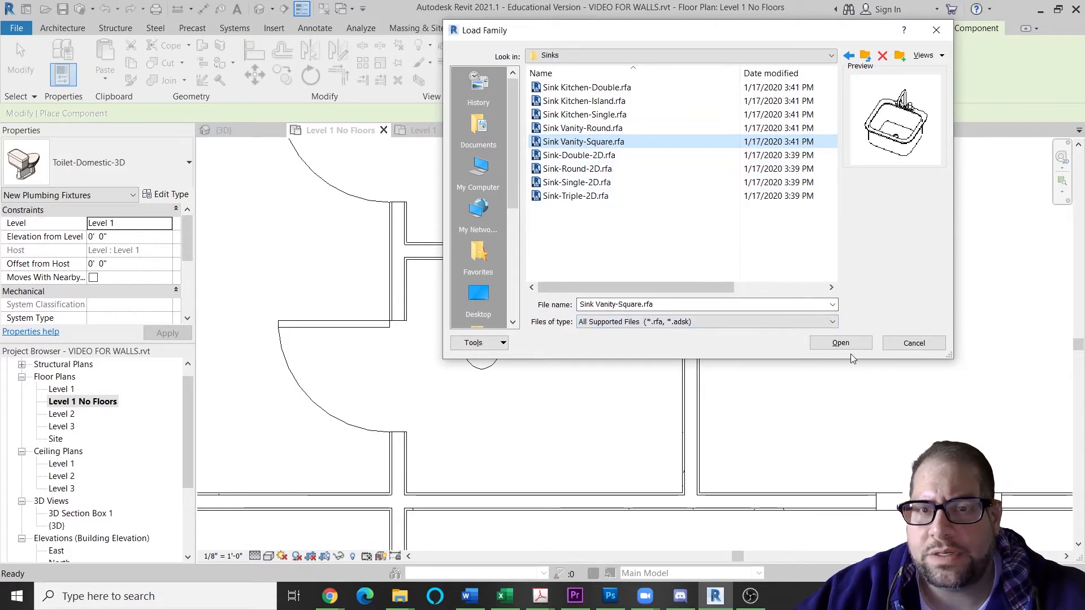
left_click(839, 343)
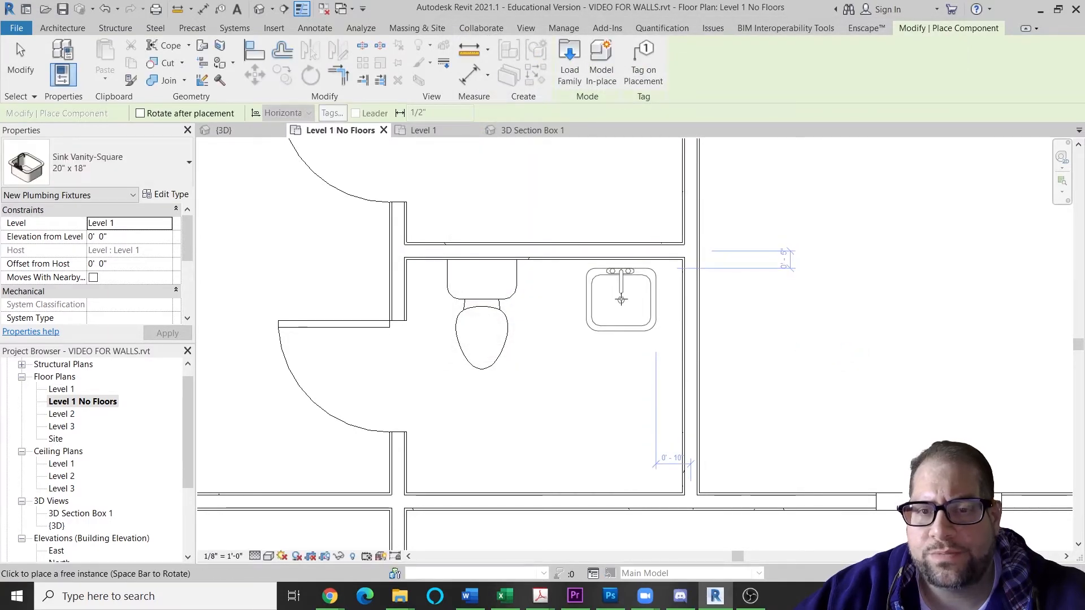
Step: Place the 20" x 18" square vanity sink east of the toilet, close to the small room's north wall
left_click(621, 299)
key("Escape")
key("Escape")
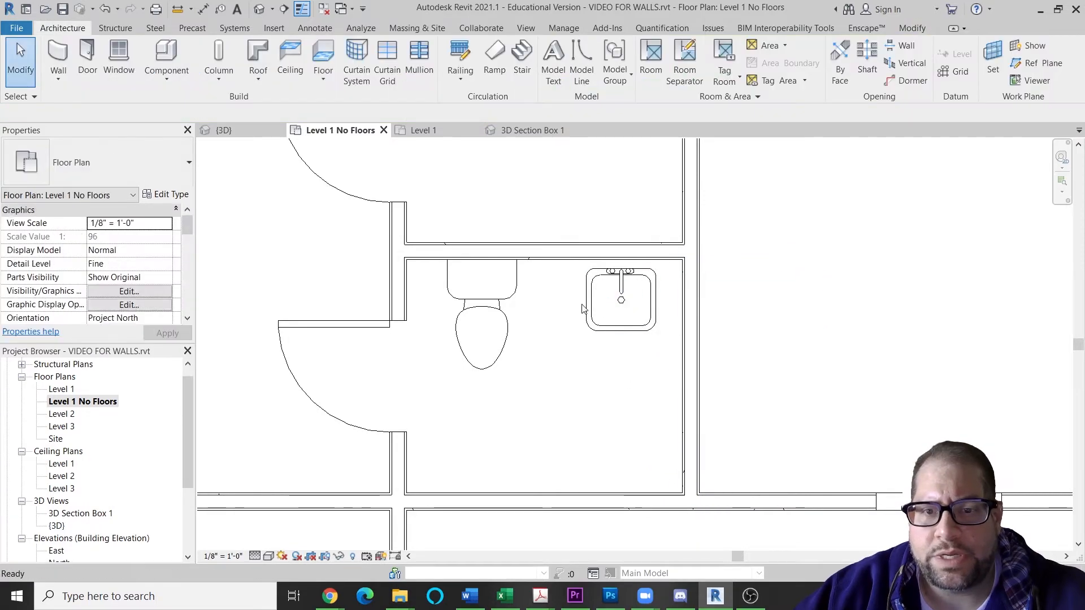
Step: Compare the vanity cabinets in the Casework library's Base Cabinets folder and load Vanity Cabinet-Single Door & Drawer
left_click(168, 59)
left_click(568, 62)
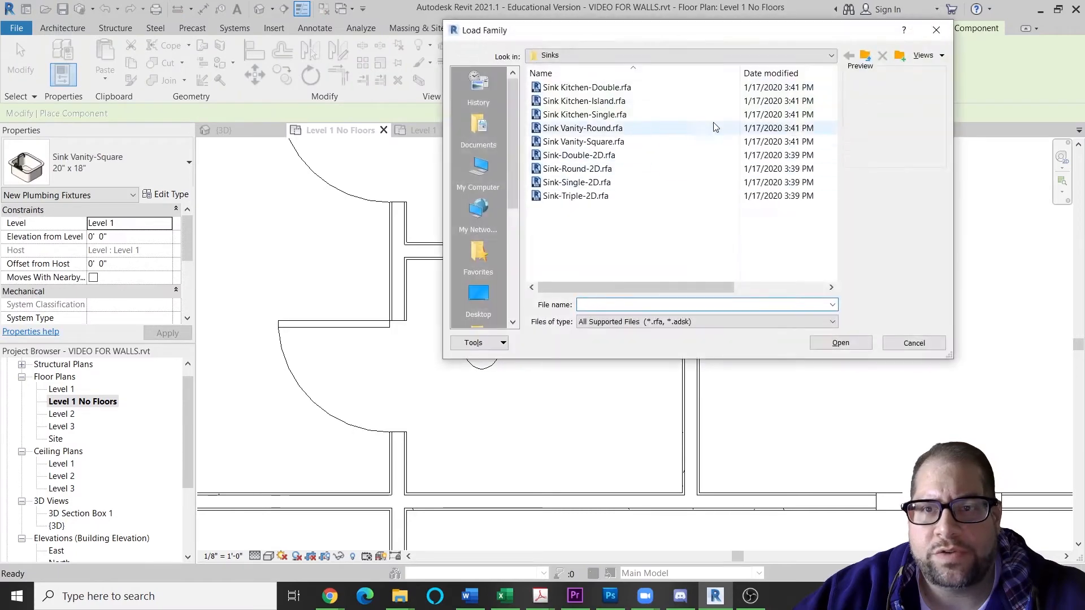
left_click(863, 60)
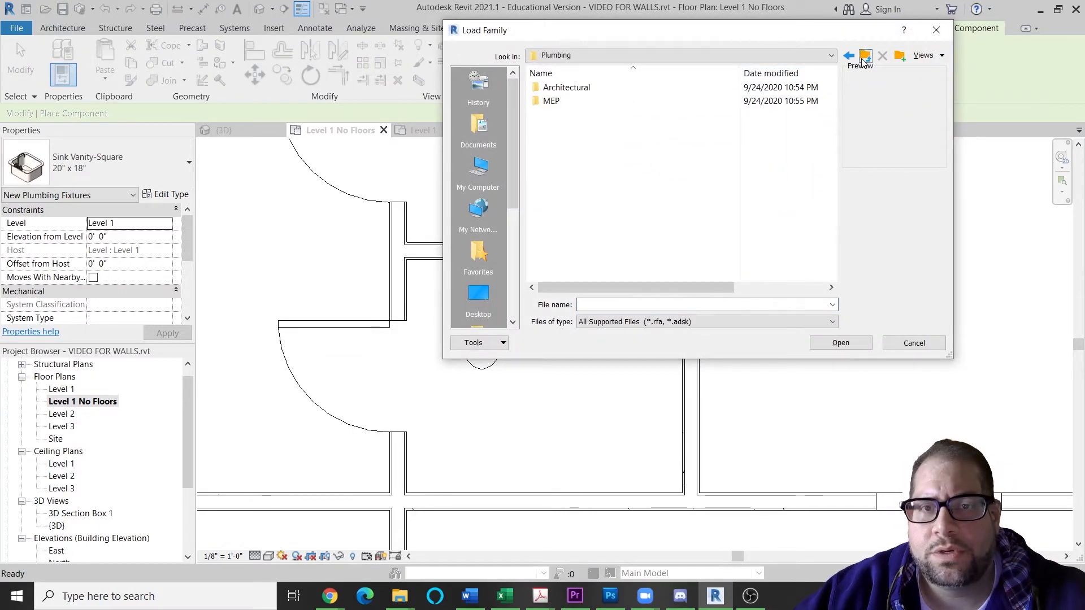
left_click(863, 59)
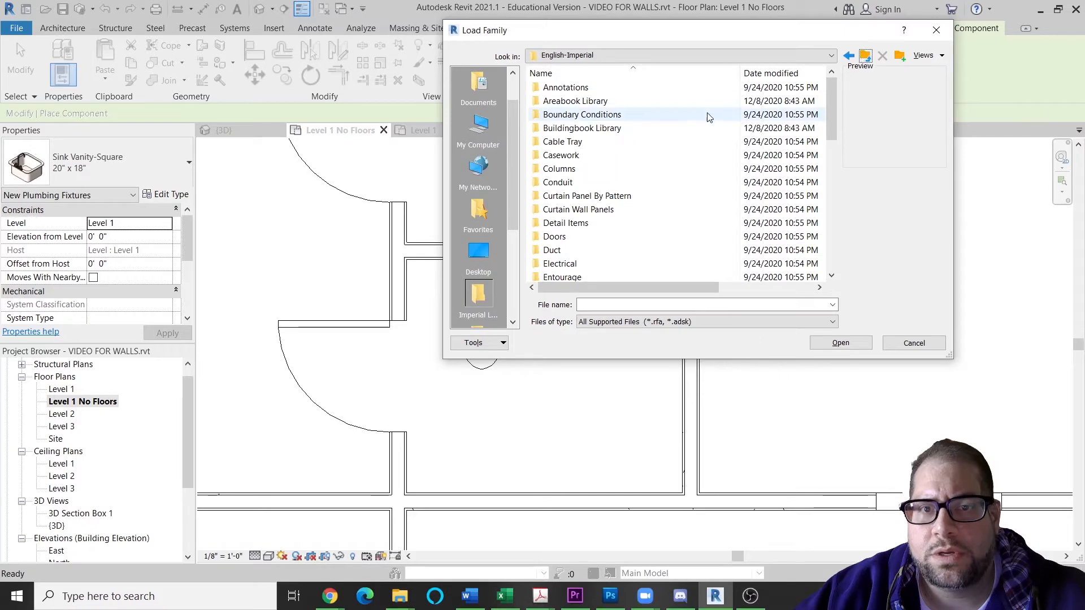
double_click(614, 156)
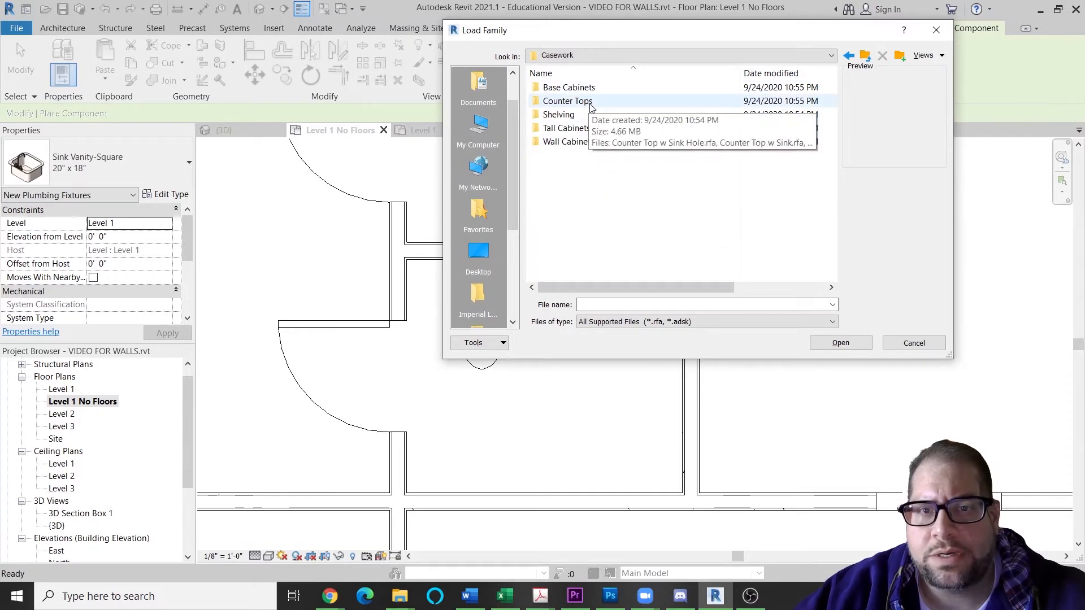
double_click(603, 88)
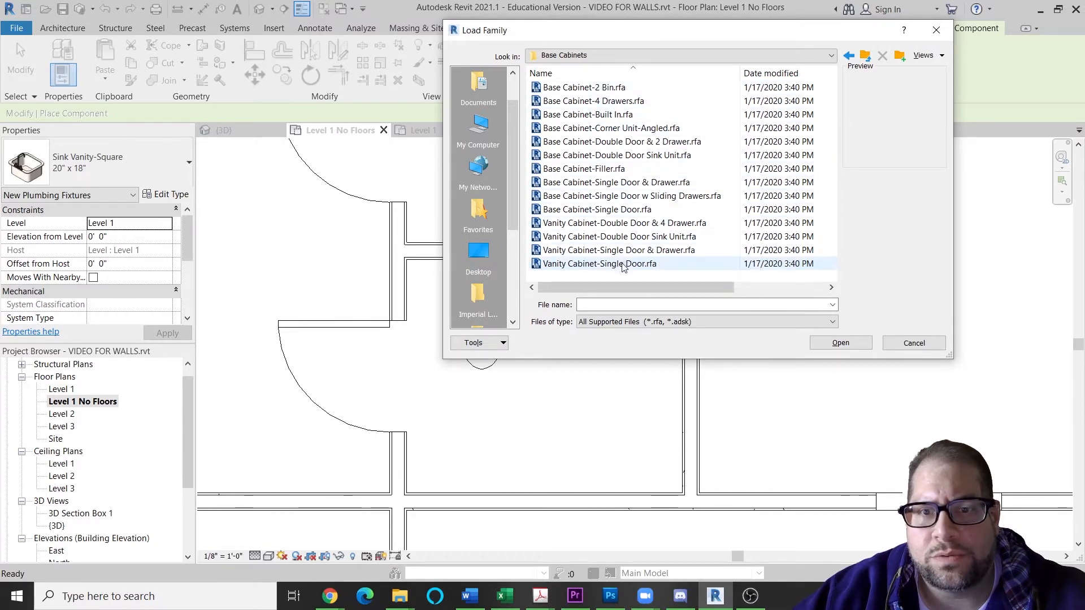
left_click(641, 266)
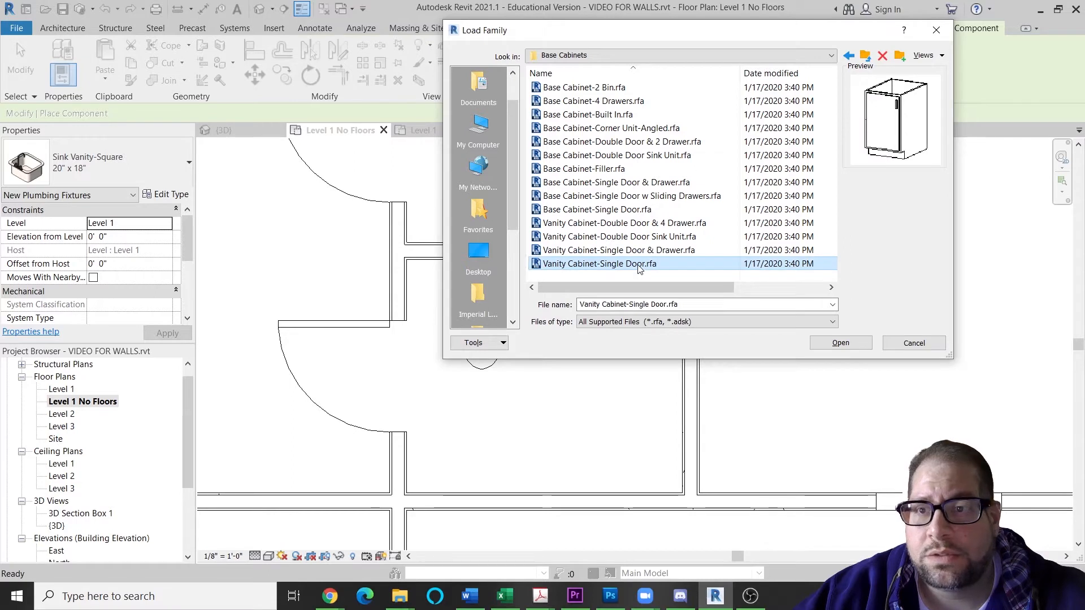
left_click(637, 256)
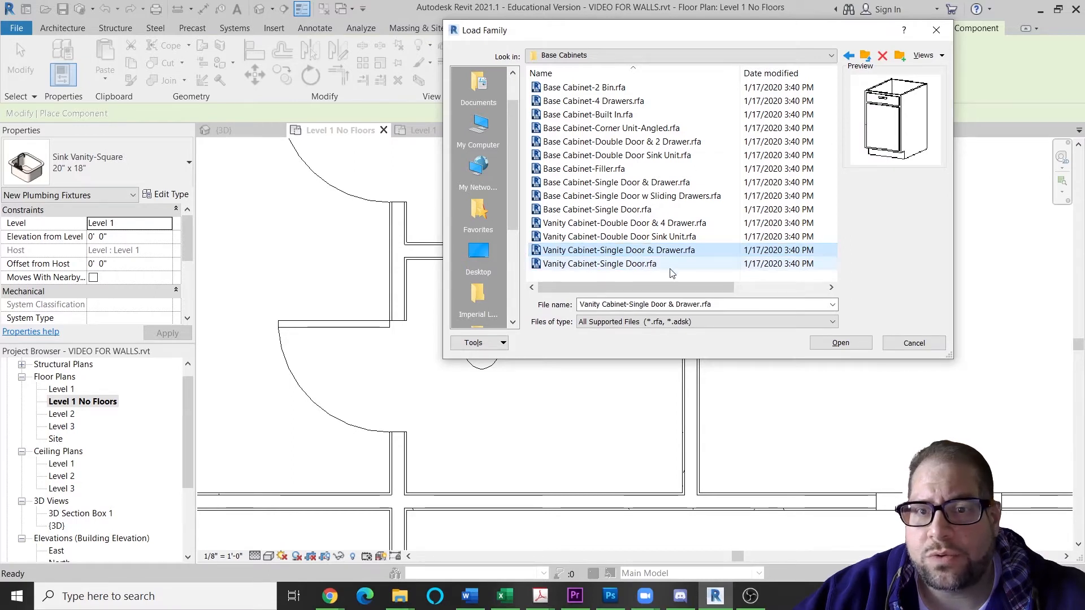
left_click(671, 241)
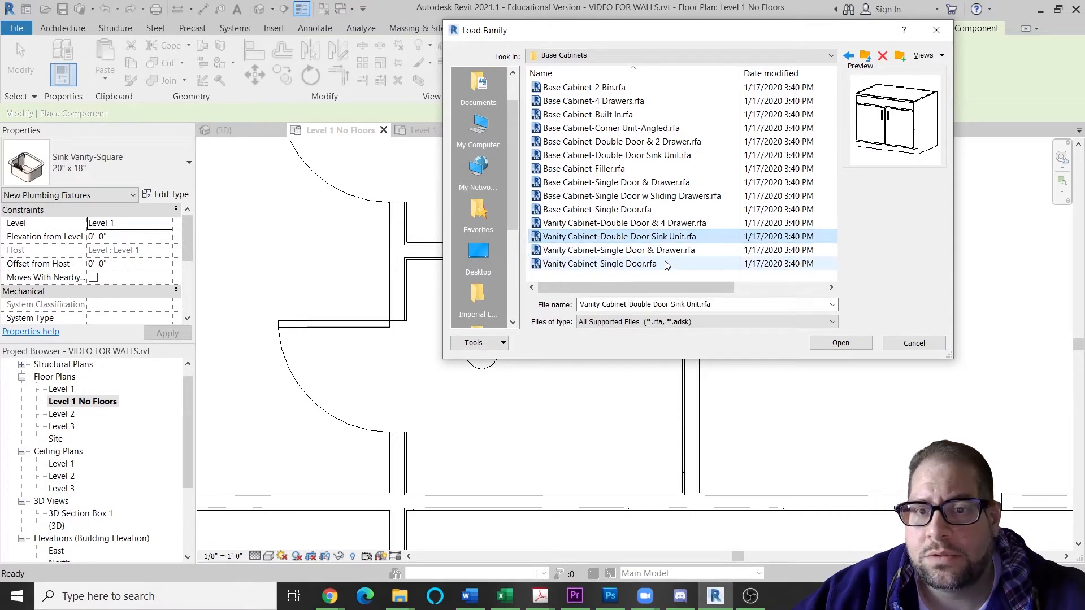
left_click(665, 255)
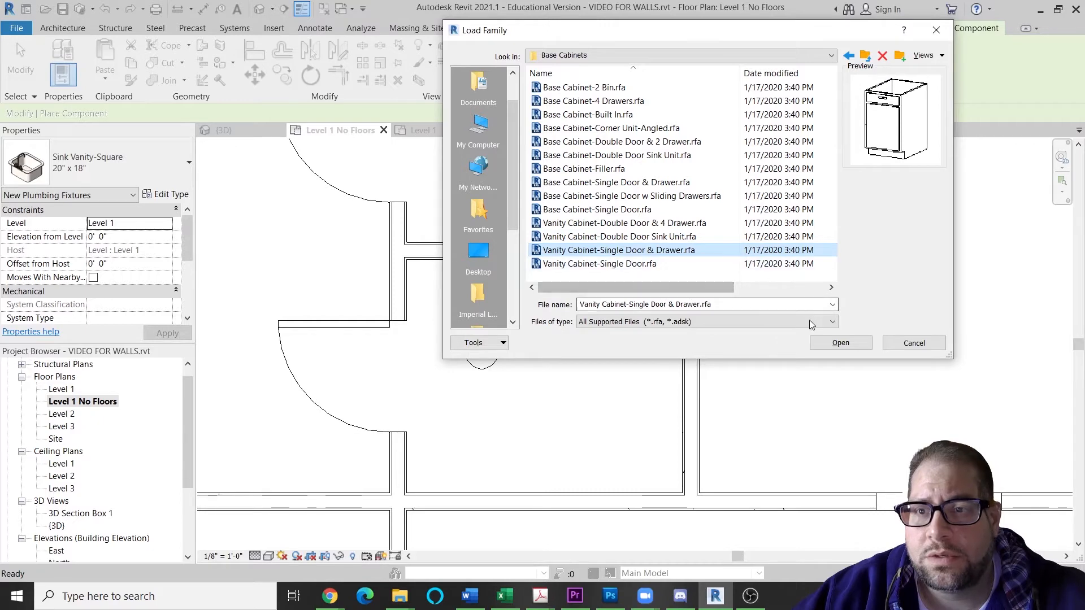
left_click(829, 343)
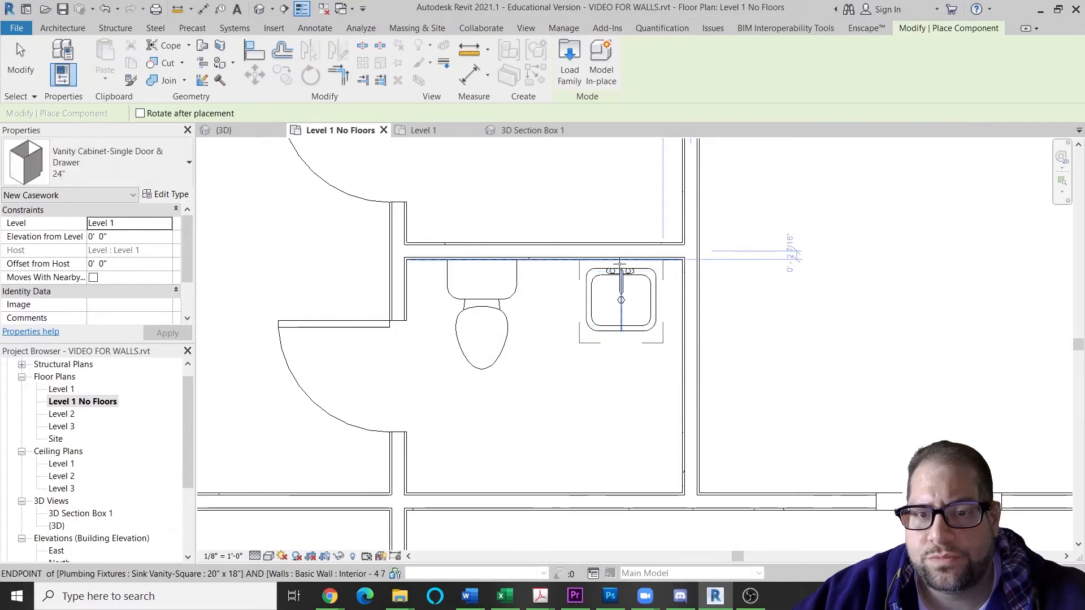
Step: Place the 24" vanity cabinet against the small room's north wall, centered on the sink
left_click(620, 264)
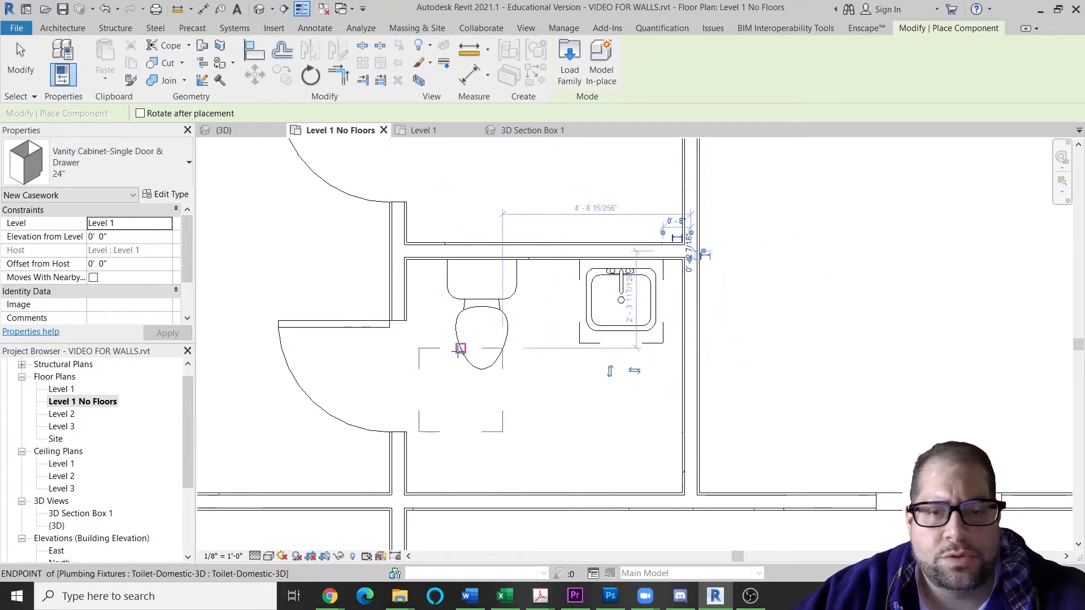
key("Escape")
key("Escape")
Step: Examine the small room's toilet, vanity sink and cabinet from above in the 3D Section Box 1 view
double_click(74, 513)
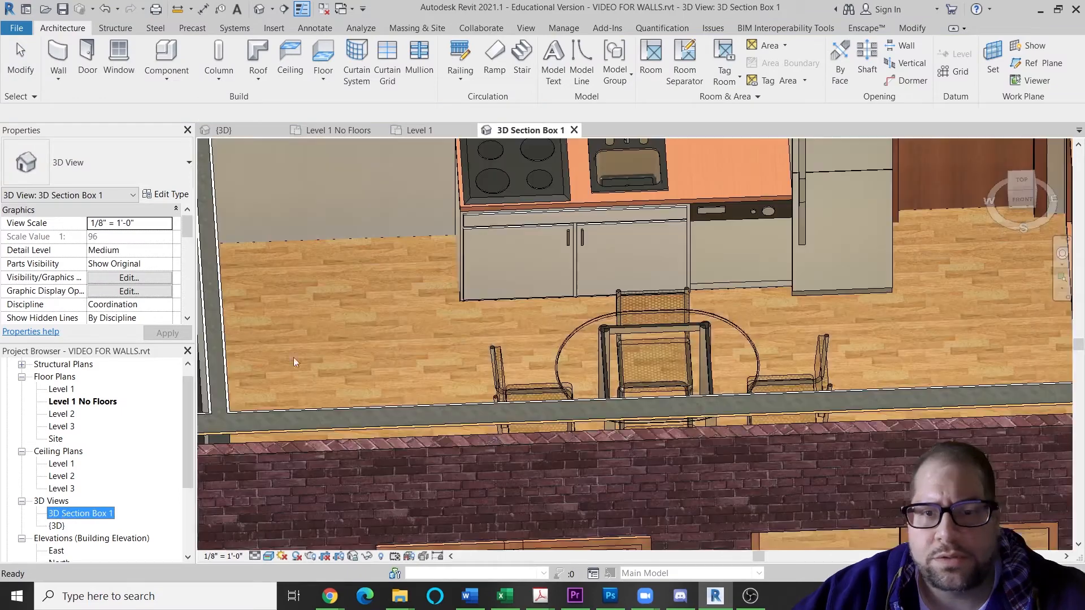
middle_click_drag(679, 275, 949, 316)
middle_click_drag(594, 390, 882, 430)
middle_click_drag(503, 452, 842, 542)
scroll(547, 443, "down", 4)
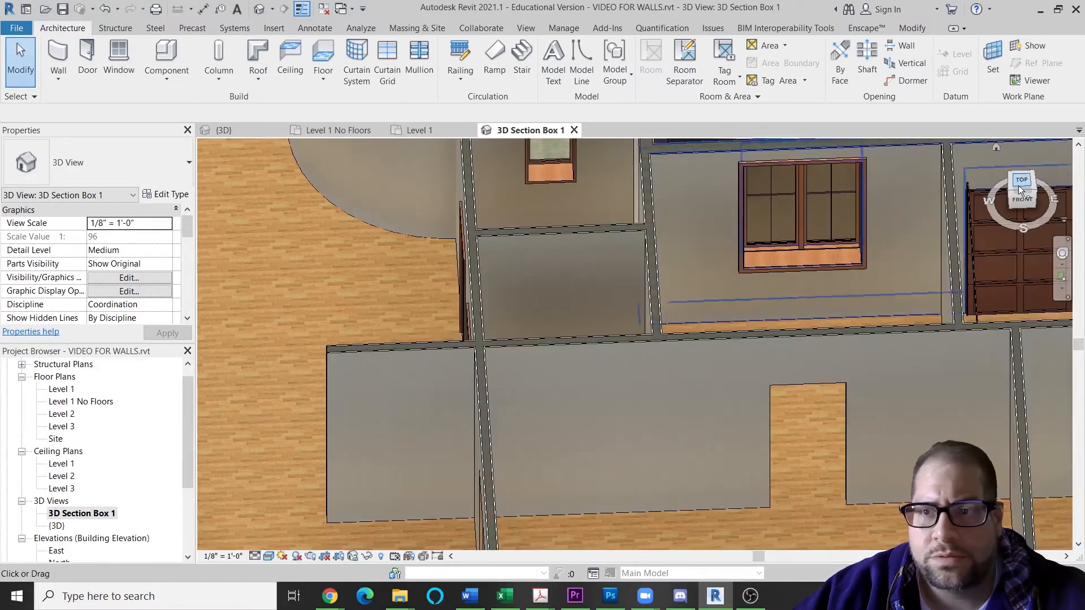
left_click_drag(1025, 197, 1036, 227)
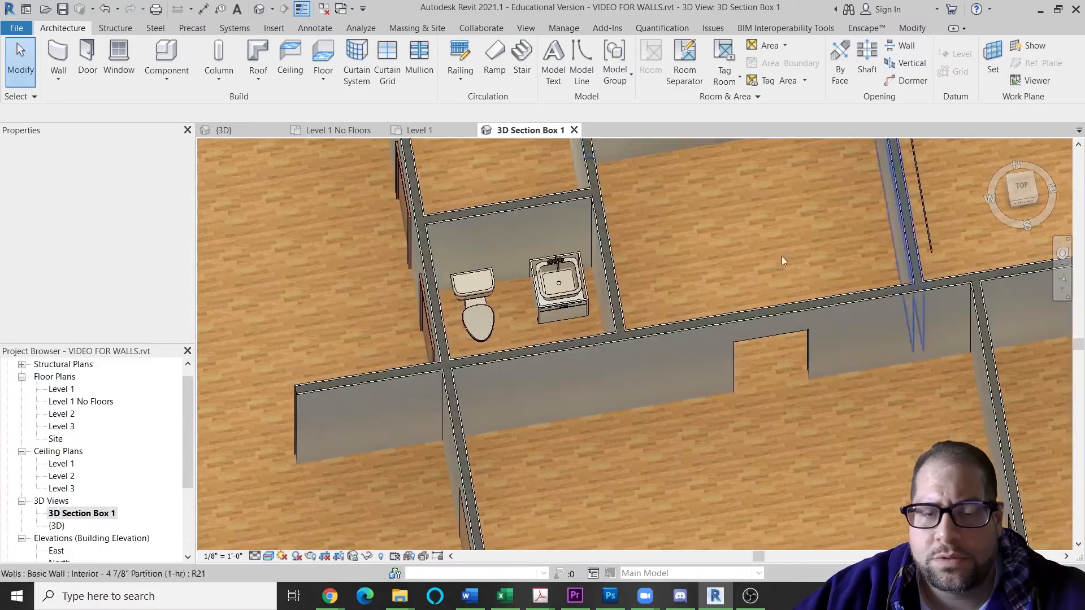
scroll(452, 341, "up", 1)
scroll(526, 328, "up", 1)
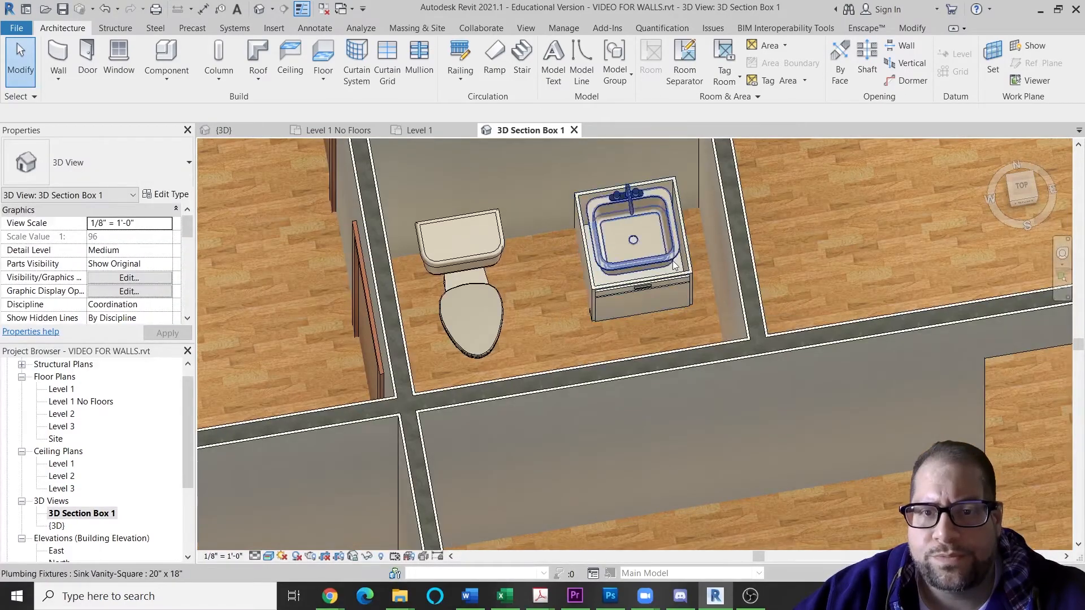
scroll(701, 294, "up", 1)
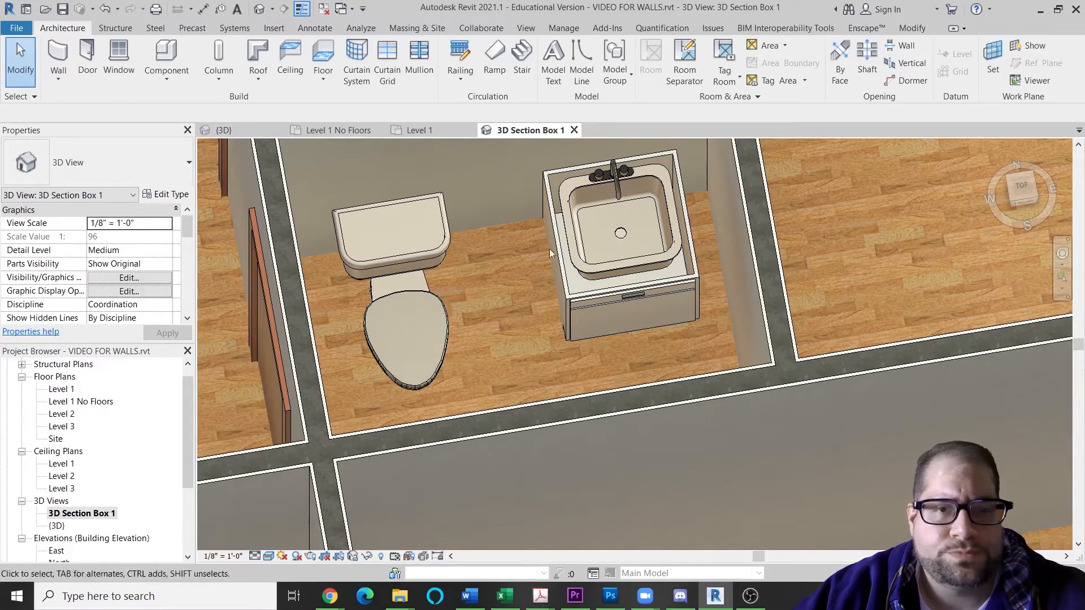
Step: From the Level 1 No Floors plan, preview the Casework library's Counter Tops and load Vanity Counter Top w Square Sink Hole
double_click(80, 402)
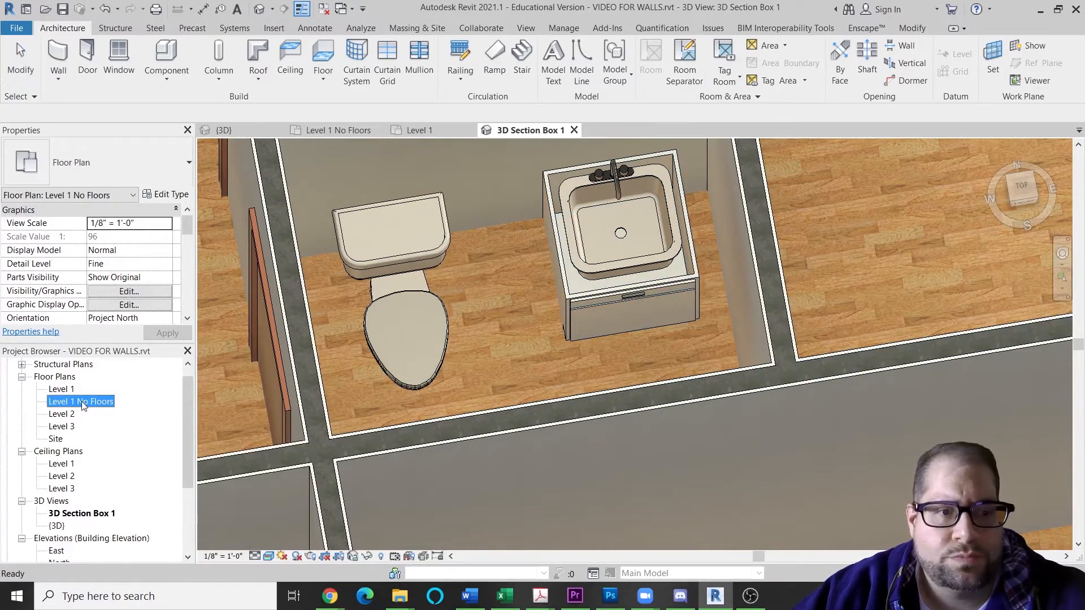
left_click(192, 46)
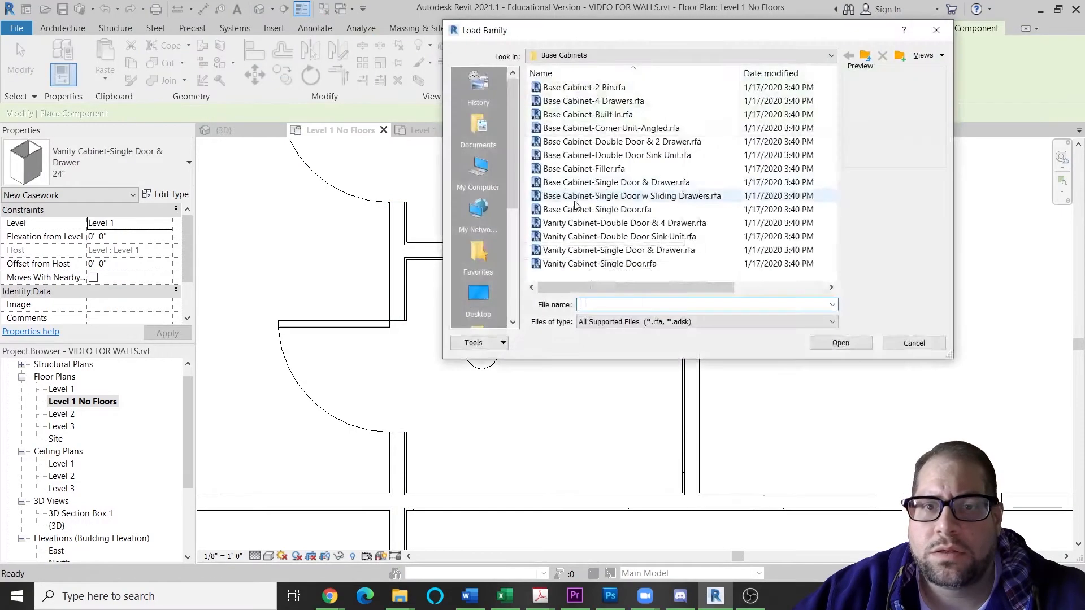
left_click(863, 56)
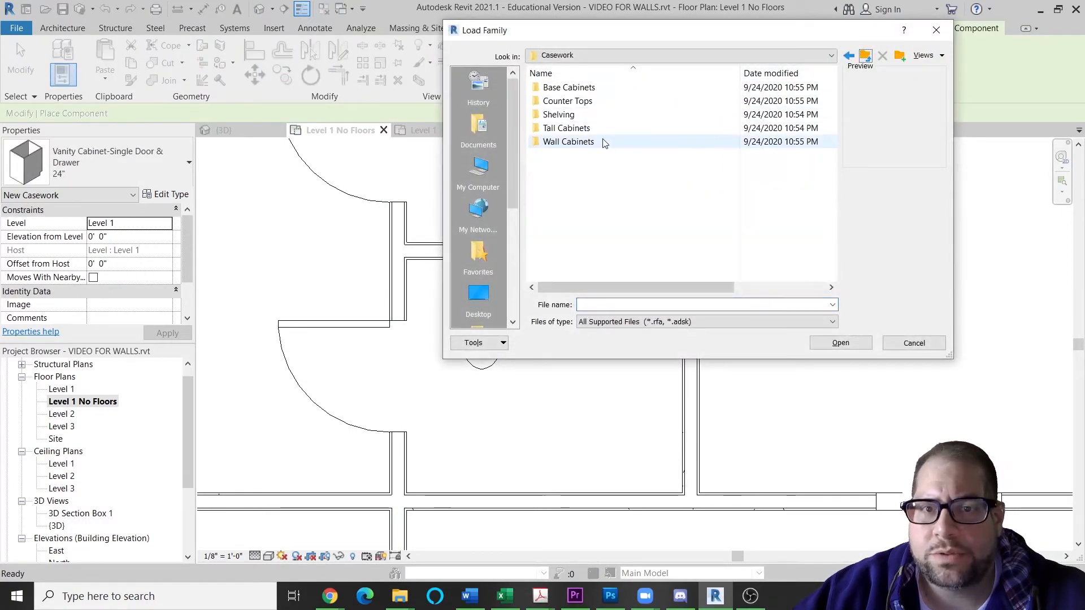
double_click(596, 102)
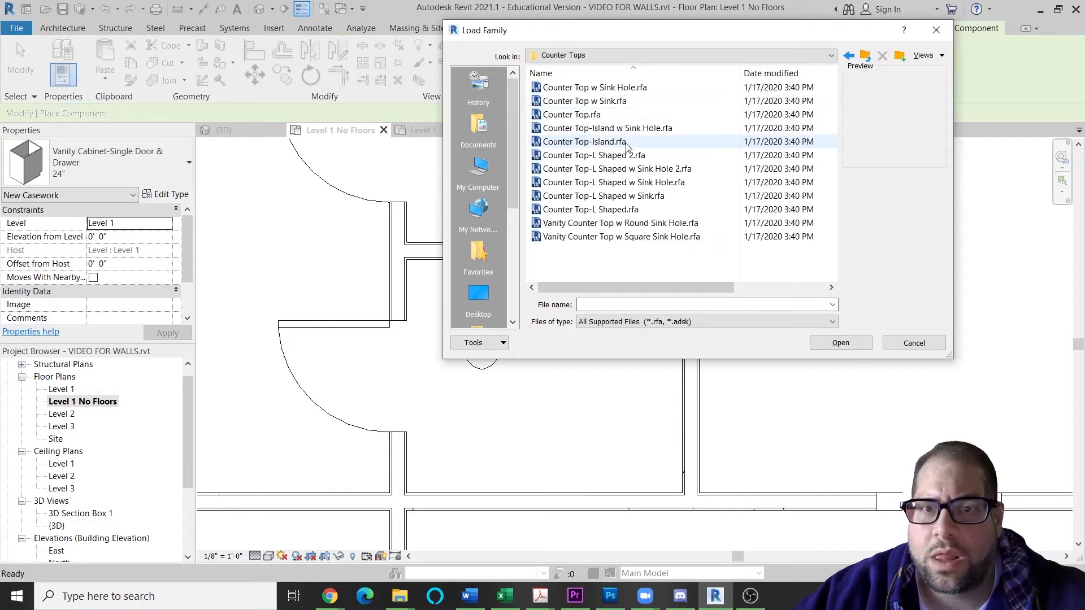
left_click(635, 101)
left_click(635, 90)
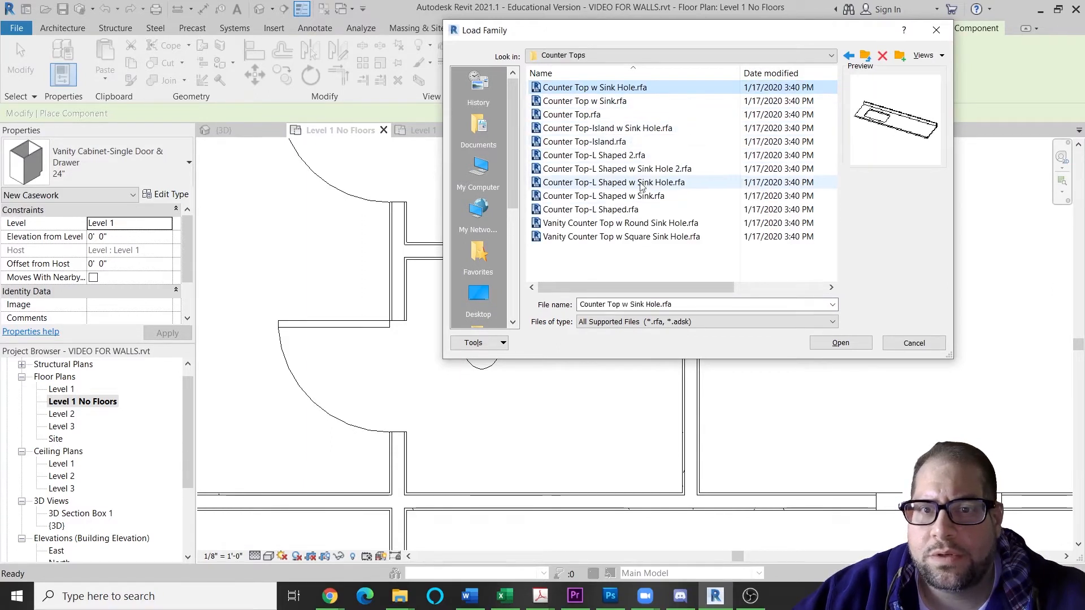
left_click(627, 128)
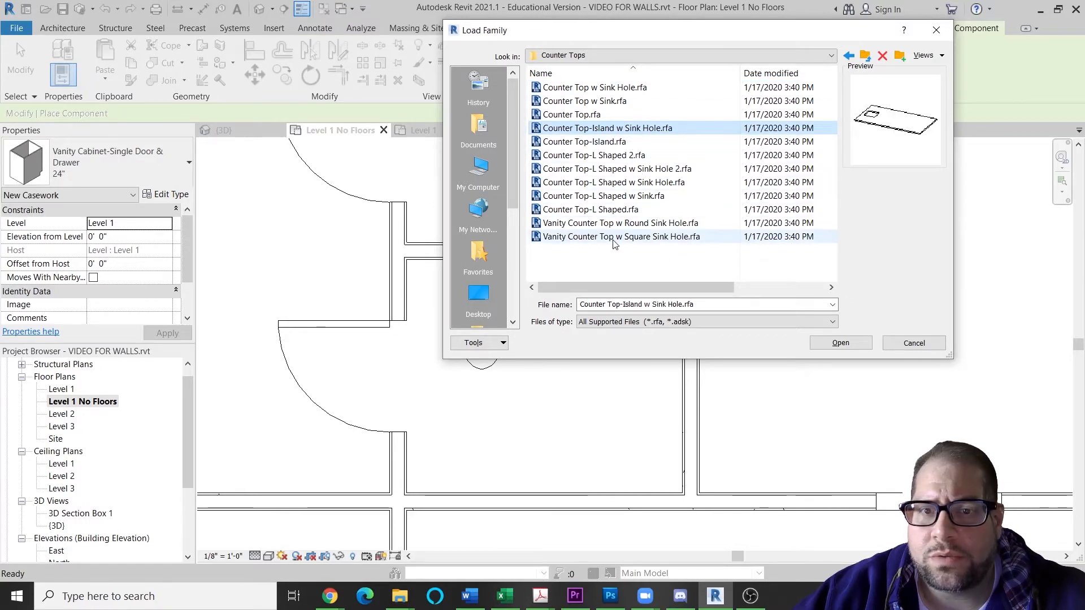
left_click(664, 239)
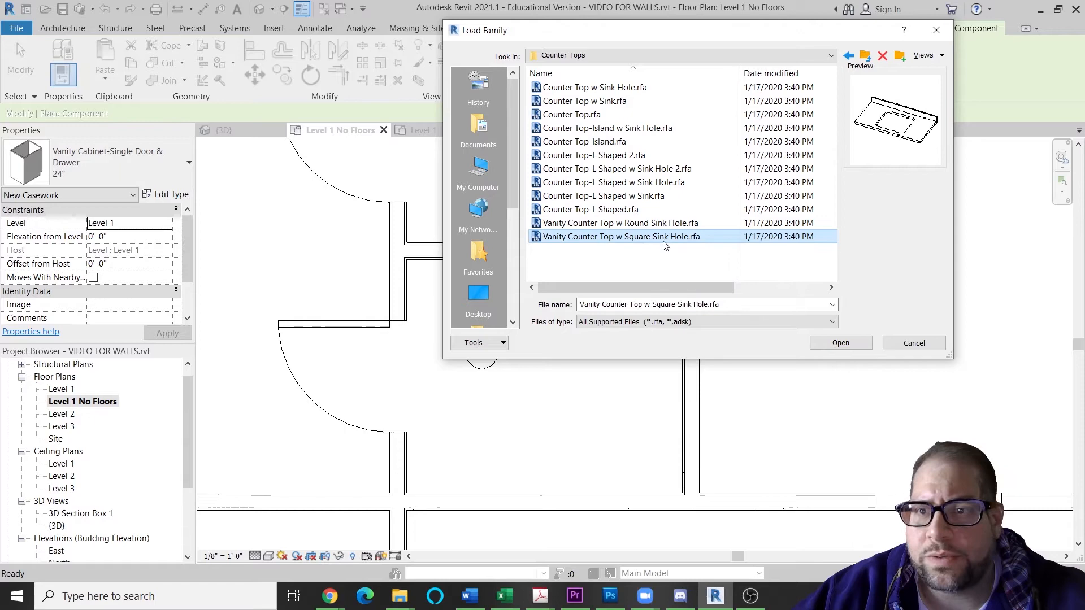
left_click(840, 342)
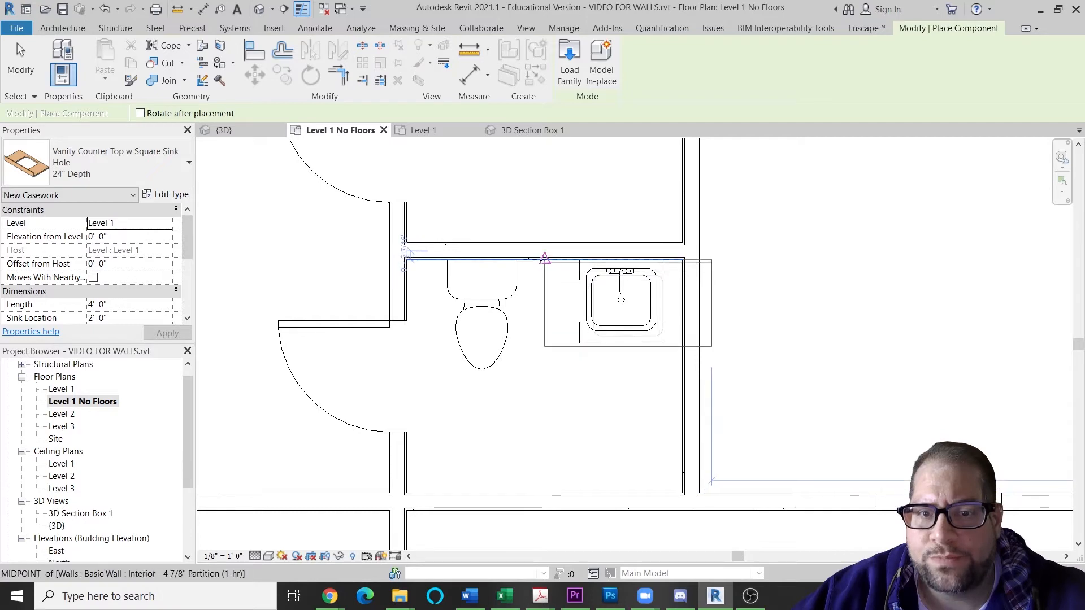
Step: Place the 24" deep vanity counter top against the small room's north wall, over the sink and cabinet
left_click(532, 261)
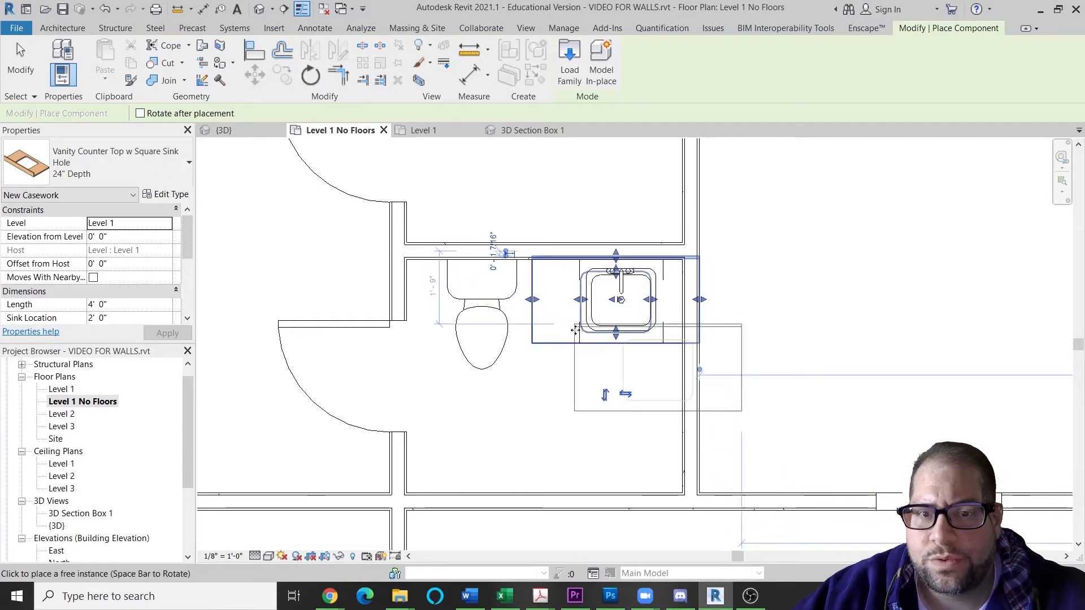
key("Escape")
key("Escape")
Step: Shorten the vanity counter top to about 2' 10" by pulling its east end to the wall and its west end nearer the sink
left_click(560, 343)
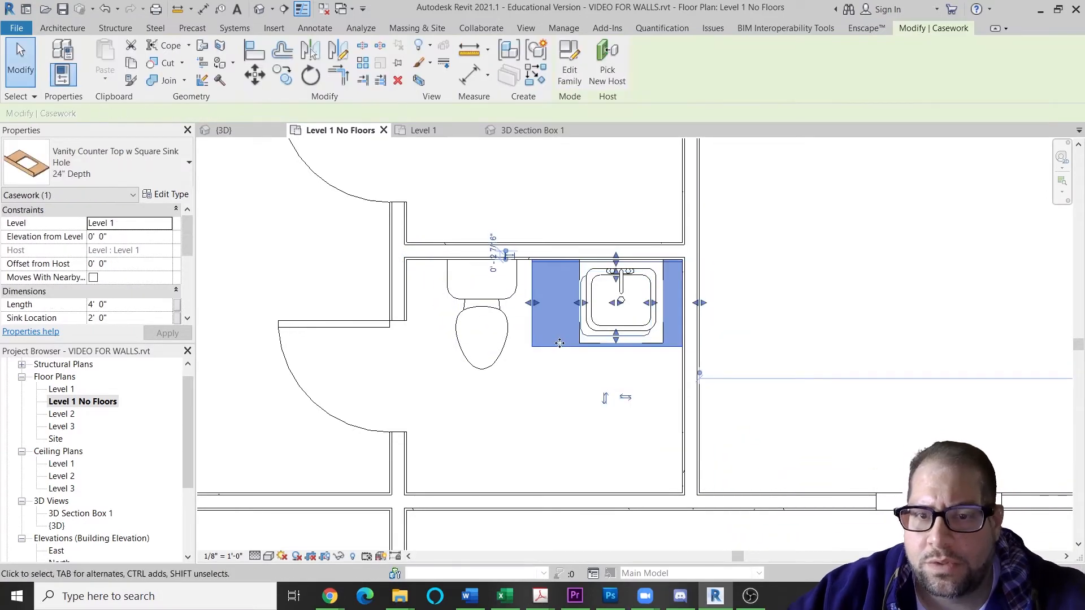
key("Escape")
left_click(614, 349)
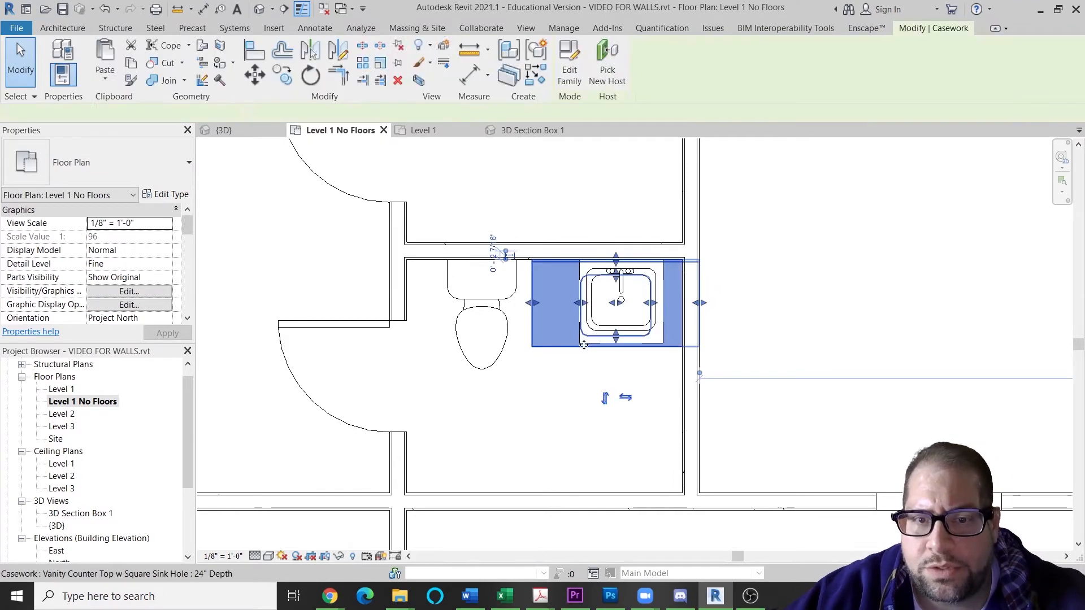
scroll(615, 352, "up", 2)
scroll(653, 336, "up", 1)
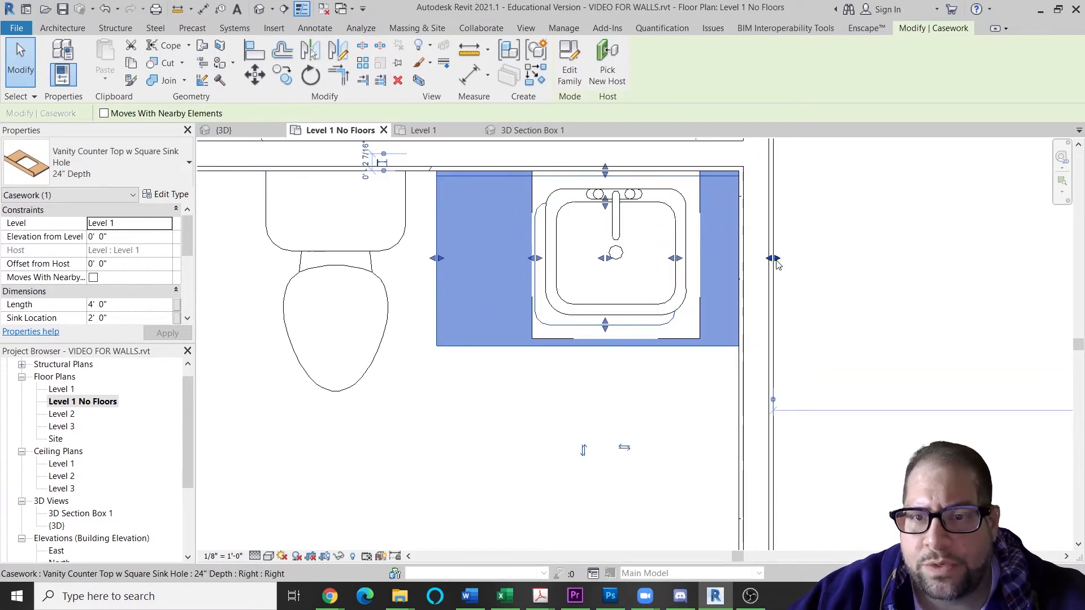
left_click_drag(737, 259, 734, 260)
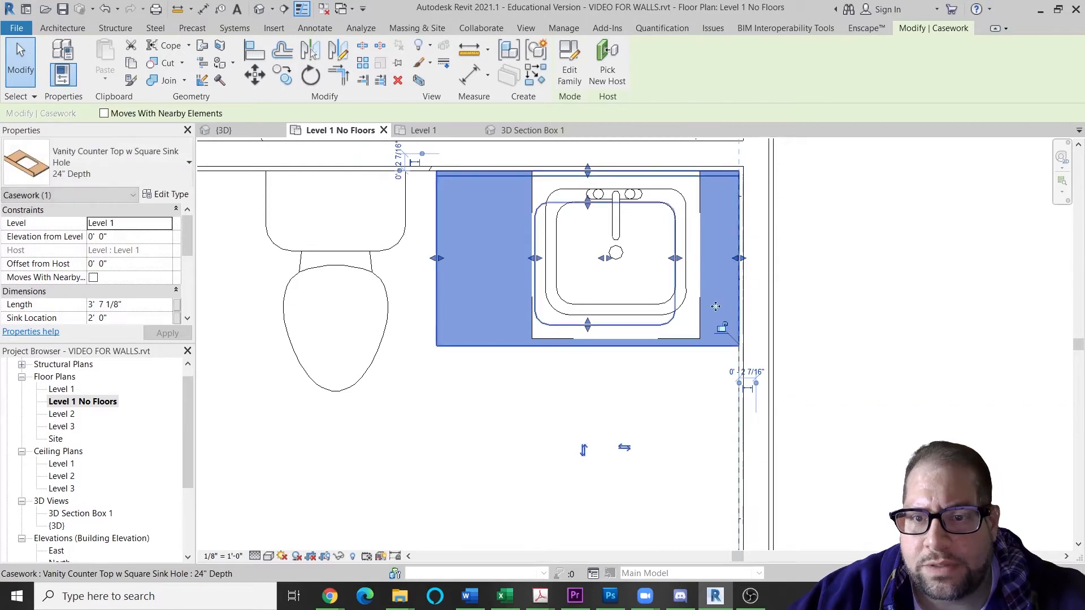
left_click_drag(435, 259, 500, 258)
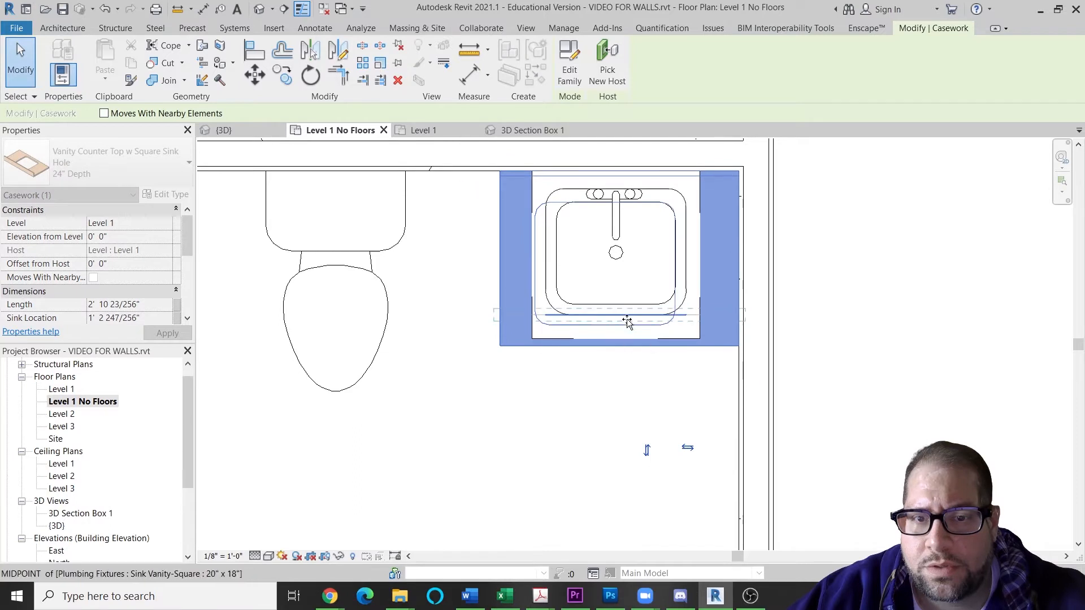
Step: Align the front and west edges of the counter top's sink hole with the outline of the square sink
left_click_drag(627, 314, 626, 315)
left_click_drag(536, 259, 546, 260)
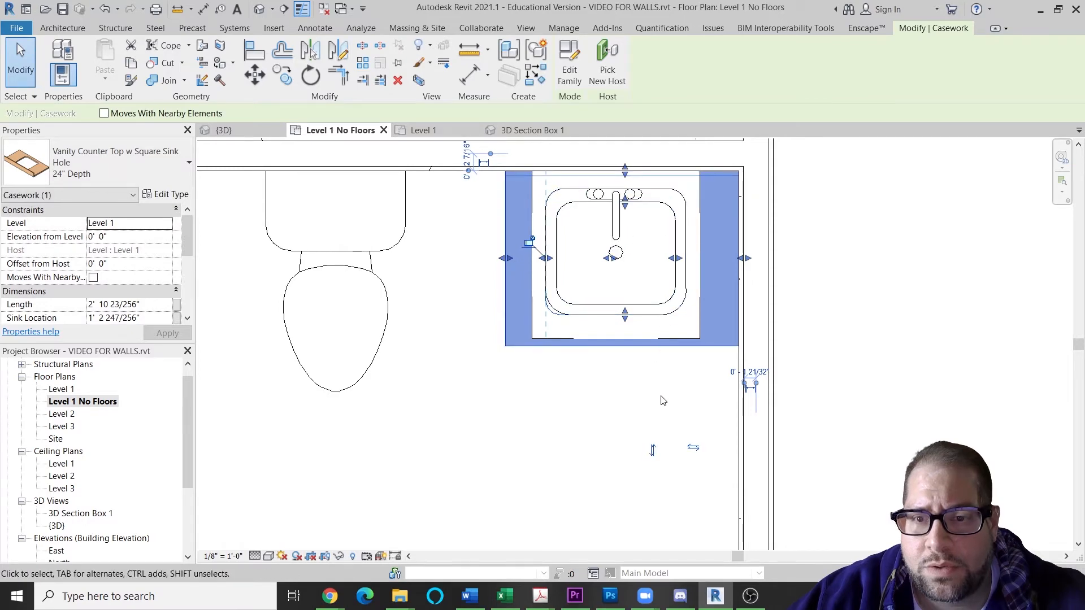
key("Escape")
Step: Pull in both ends of the vanity counter top to leave a small overhang beyond the cabinet, about 2' 6" long
left_click(742, 268)
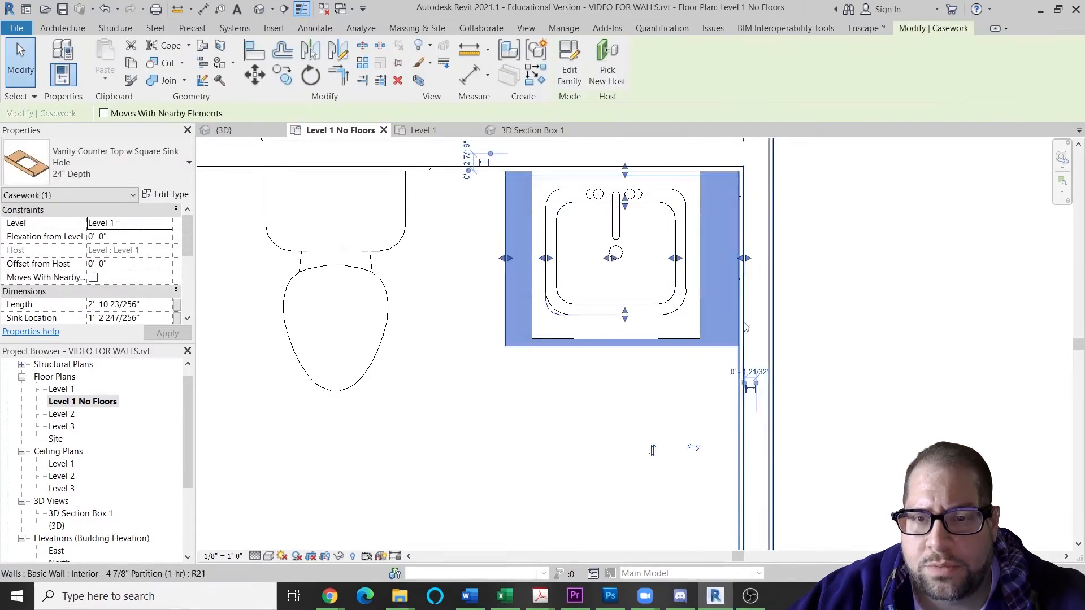
left_click_drag(726, 261, 720, 261)
left_click_drag(506, 263, 510, 261)
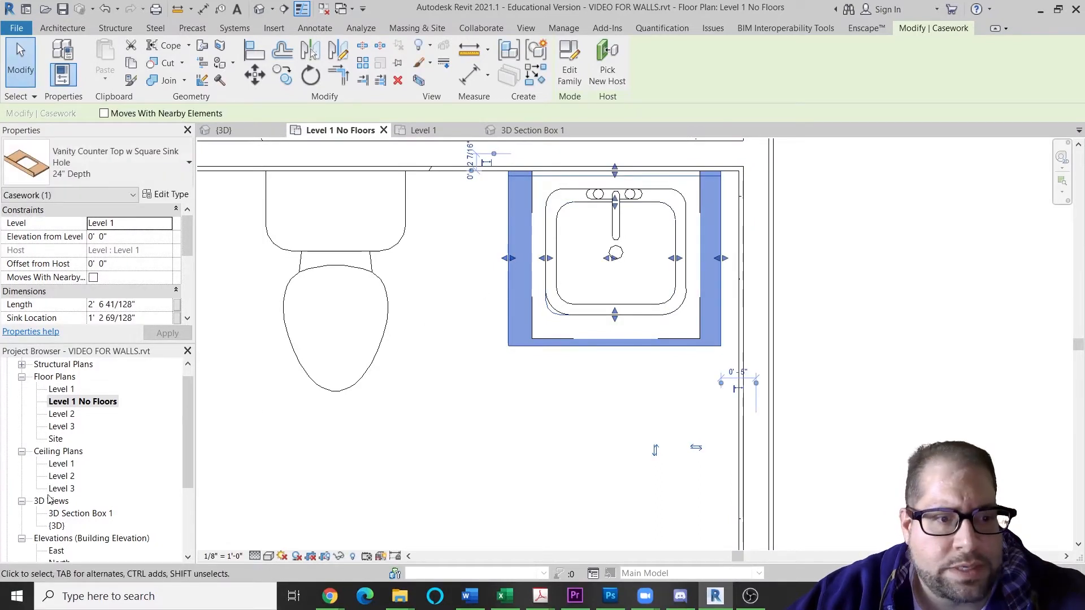
Step: Inspect the vanity counter top, sink hole and cabinet in the 3D Section Box 1 view
double_click(79, 513)
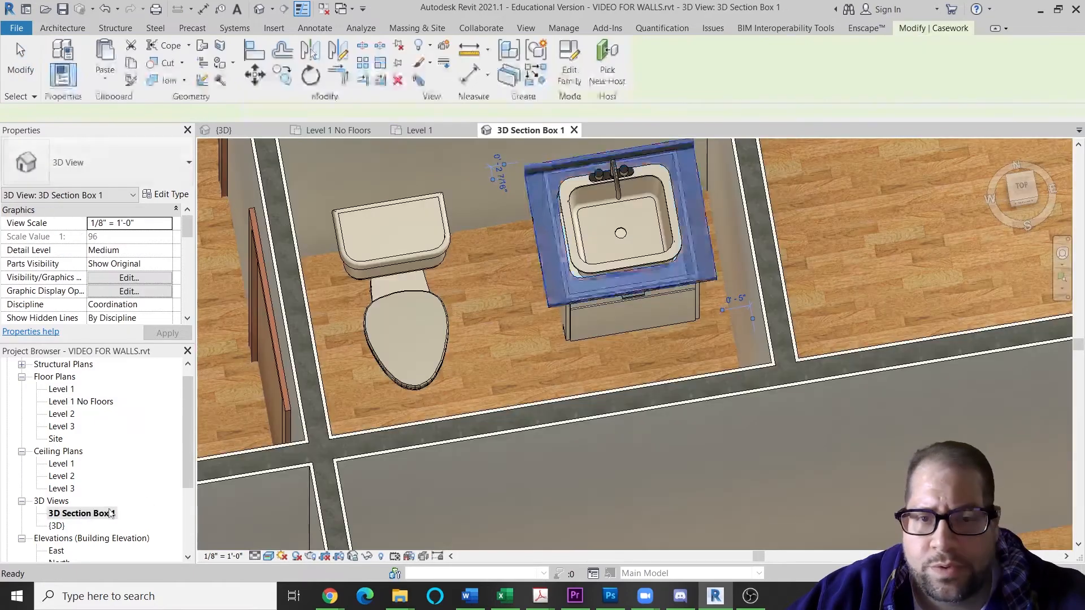
scroll(701, 304, "up", 2)
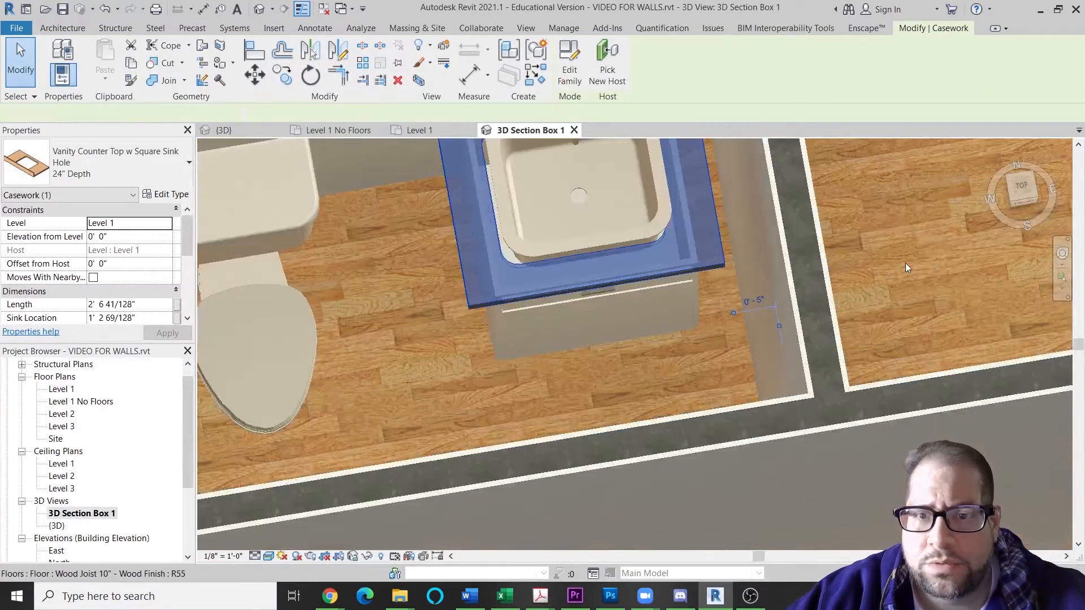
left_click(904, 264)
scroll(855, 261, "down", 1)
middle_click_drag(856, 261, 829, 327)
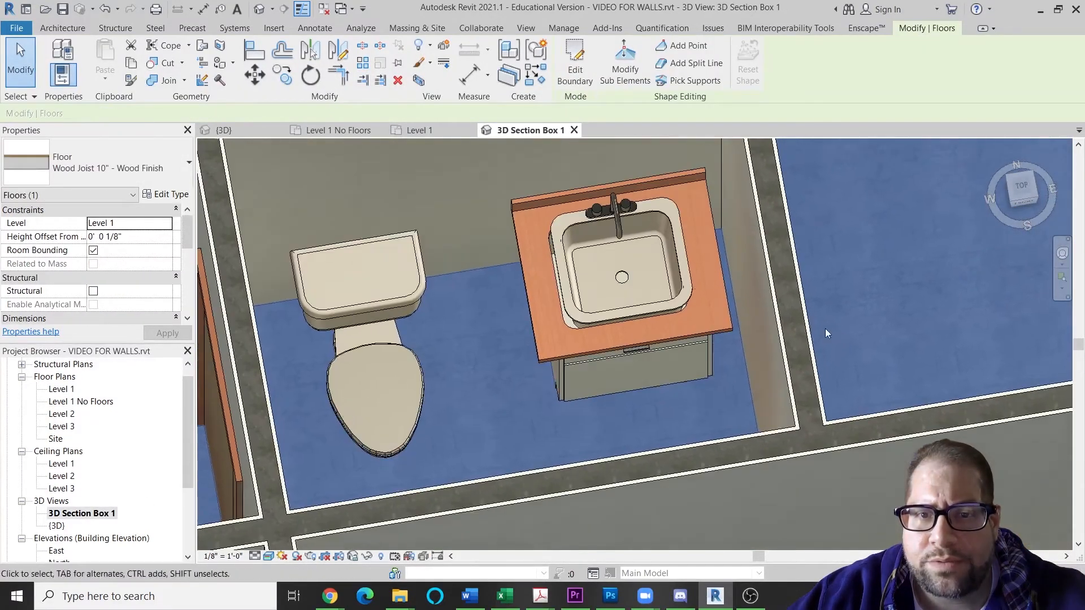
left_click(581, 332)
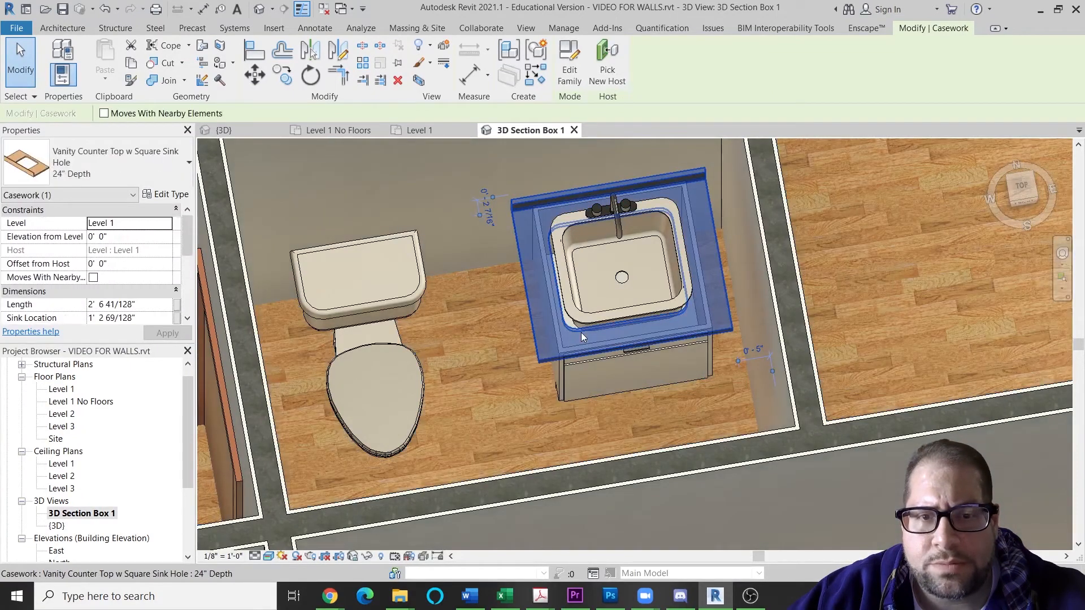
key("Escape")
Step: In the Level 1 No Floors plan, adjust the sink hole's west and front edges to sit inside the sink's rim
double_click(110, 401)
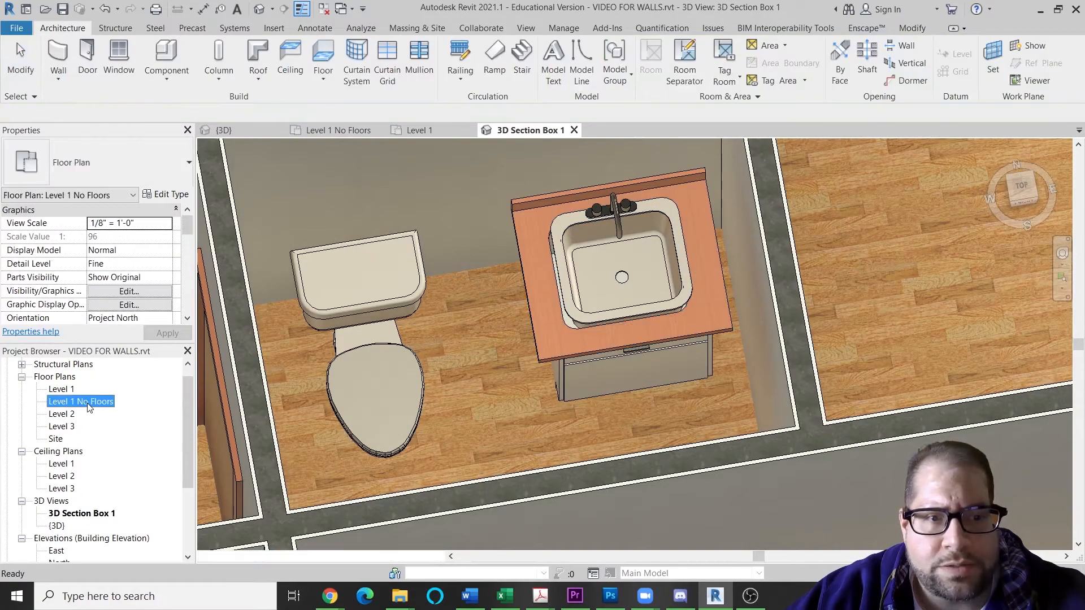
left_click(551, 266)
left_click_drag(551, 264, 547, 260)
scroll(555, 262, "up", 5)
left_click_drag(813, 487, 811, 472)
scroll(819, 461, "down", 2)
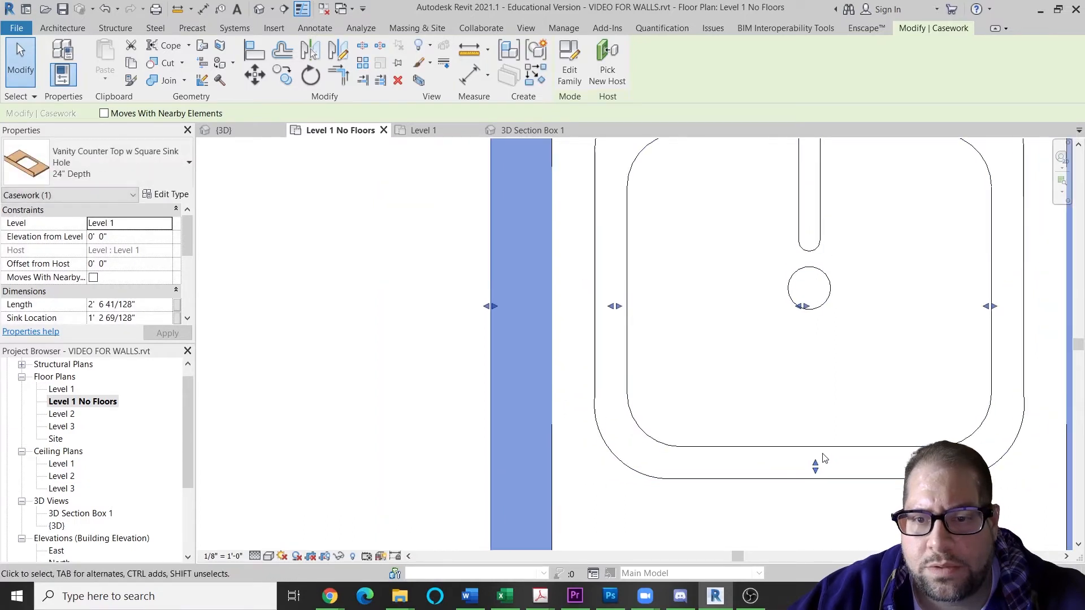
scroll(875, 396, "down", 2)
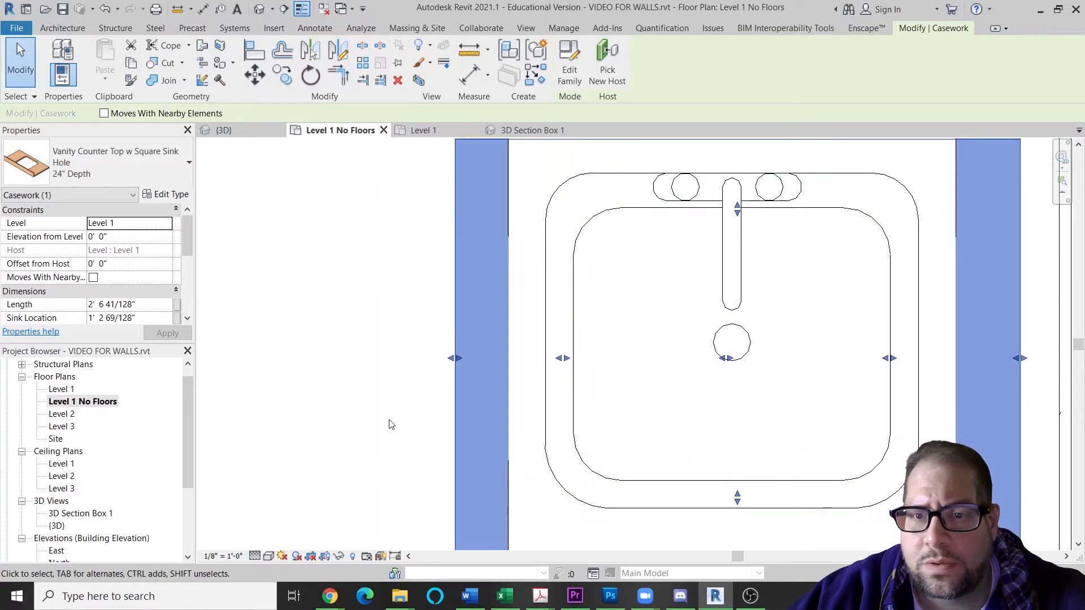
Step: Check in 3D Section Box 1 how the counter top's opening fits beneath the sink rim
double_click(80, 512)
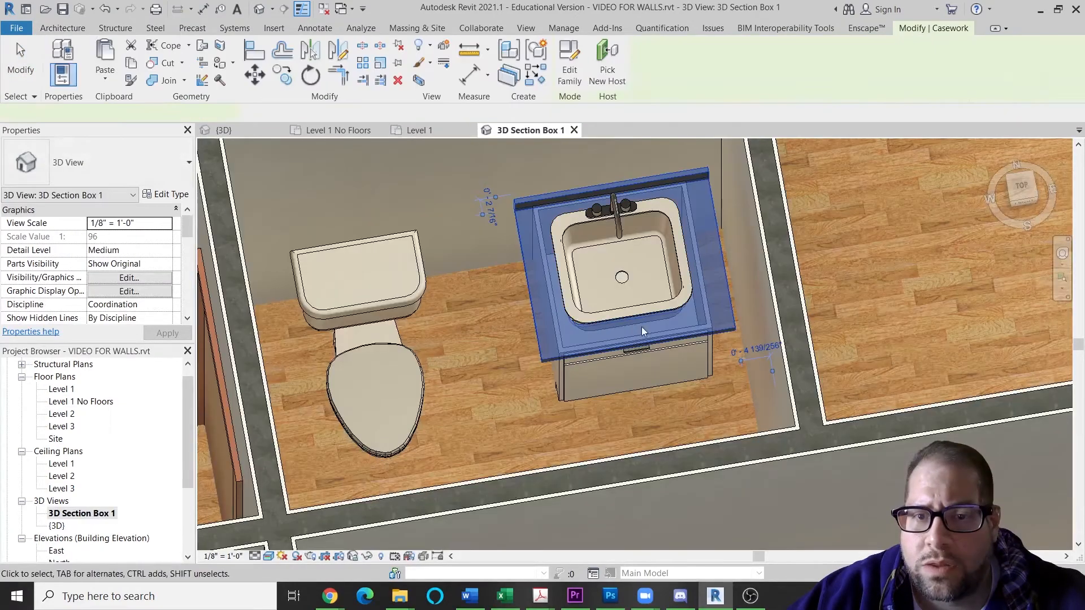
scroll(595, 316, "up", 5)
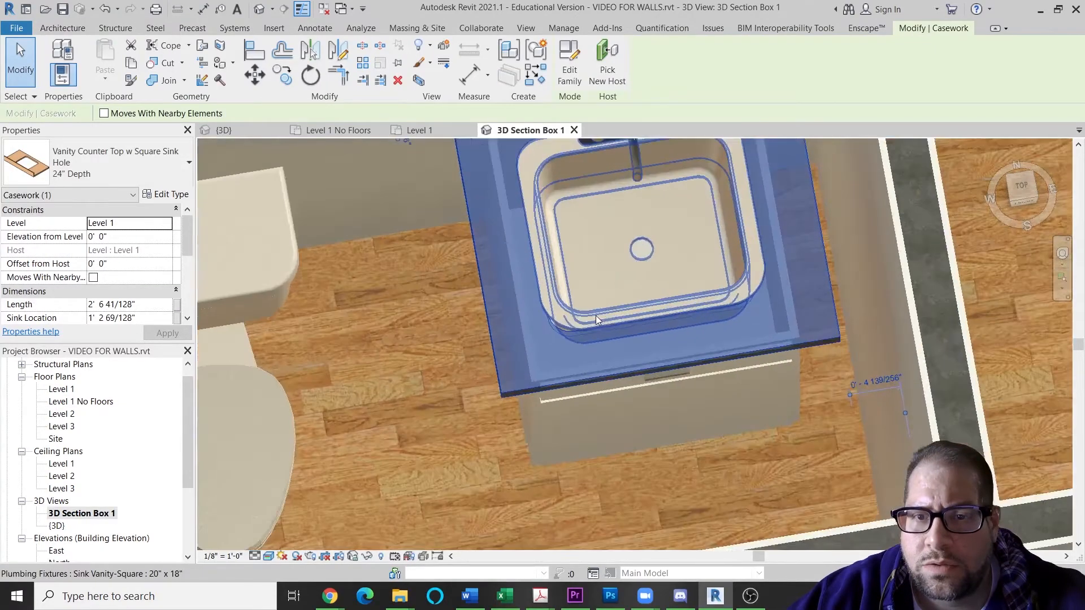
key("Escape")
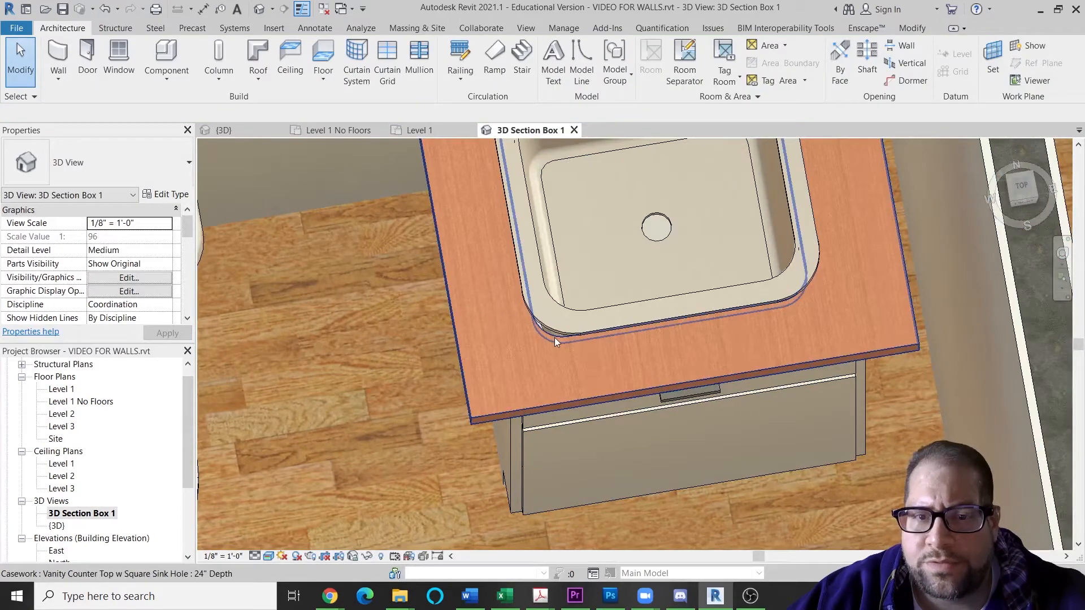
Step: Refine the counter top's sink hole in the Level 1 No Floors plan and recheck its fit in 3D Section Box 1
left_click(554, 338)
double_click(93, 402)
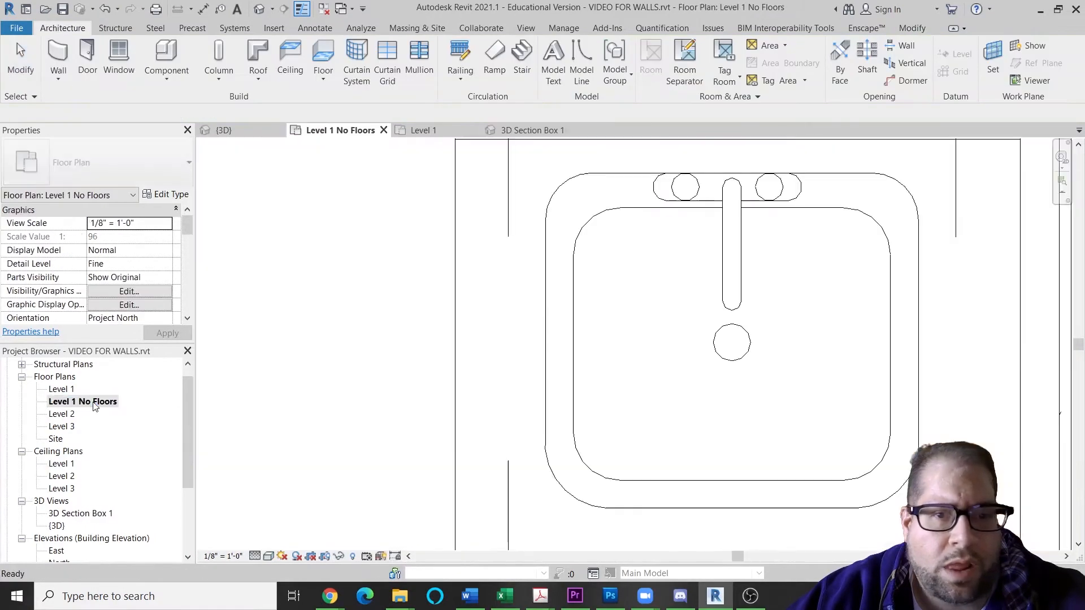
scroll(729, 503, "up", 2)
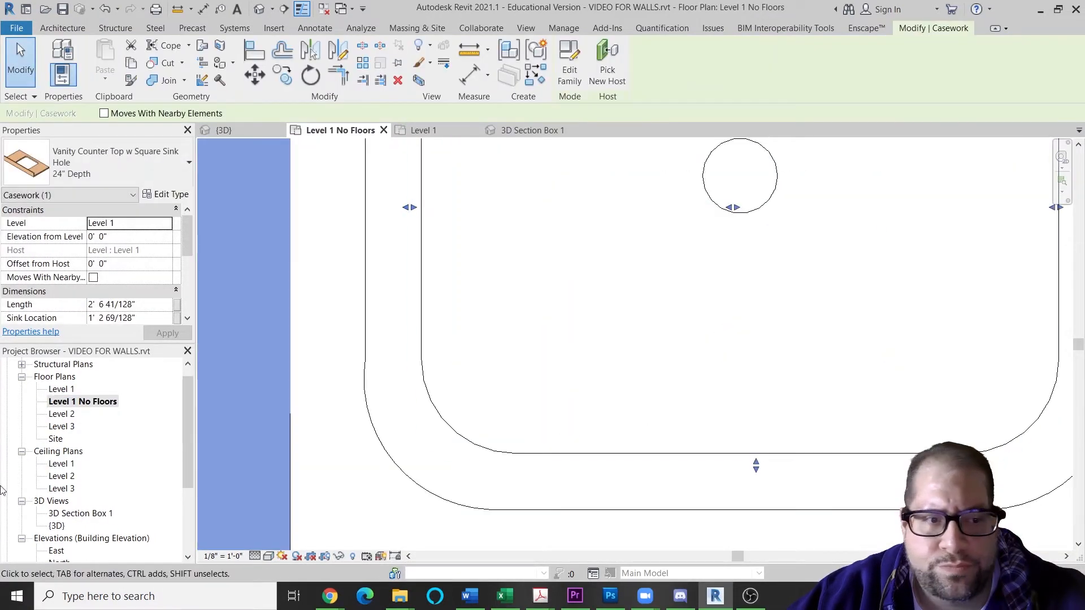
double_click(106, 514)
left_click(833, 379)
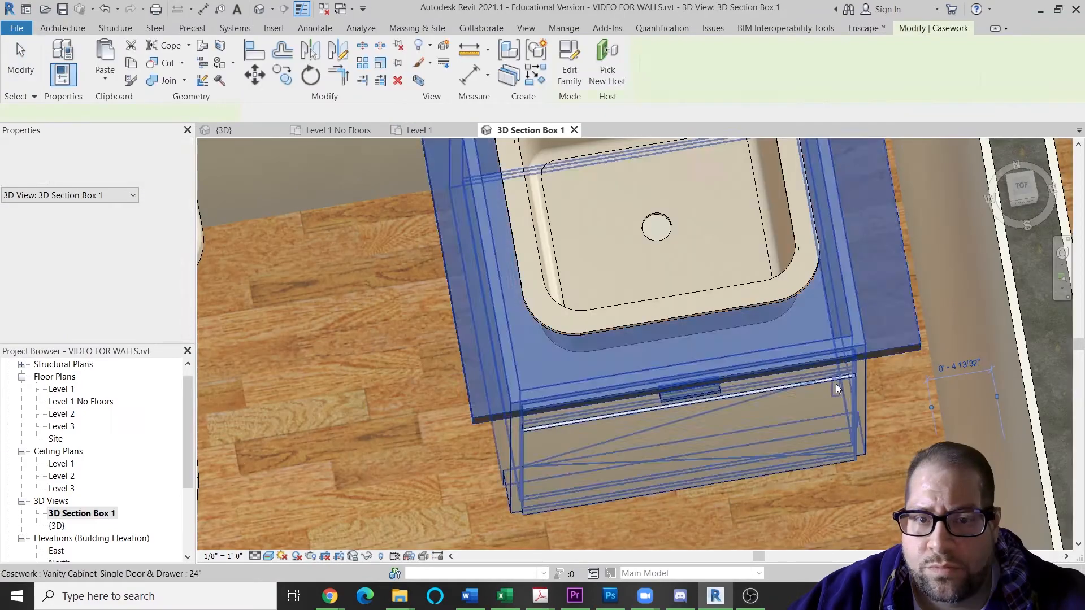
Step: Examine the bathroom's vanity and toilet in 3D Section Box 1, then view the whole ground floor from above
key("Escape")
scroll(822, 398, "down", 1)
scroll(822, 399, "down", 3)
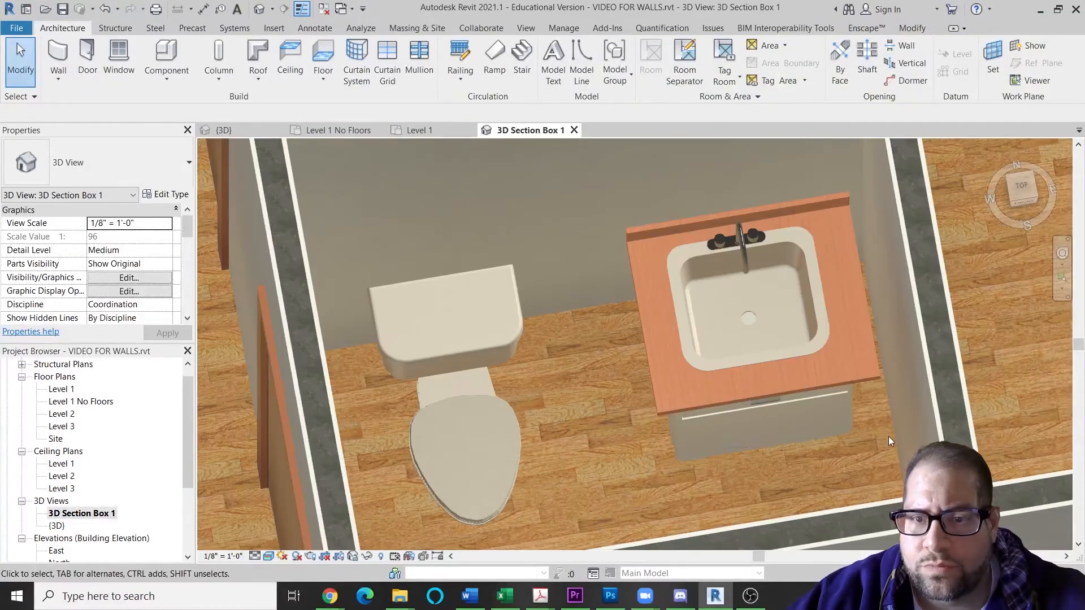
scroll(888, 436, "up", 2)
middle_click_drag(805, 425, 791, 330)
scroll(783, 331, "down", 1)
middle_click_drag(743, 366, 604, 432)
left_click(991, 193)
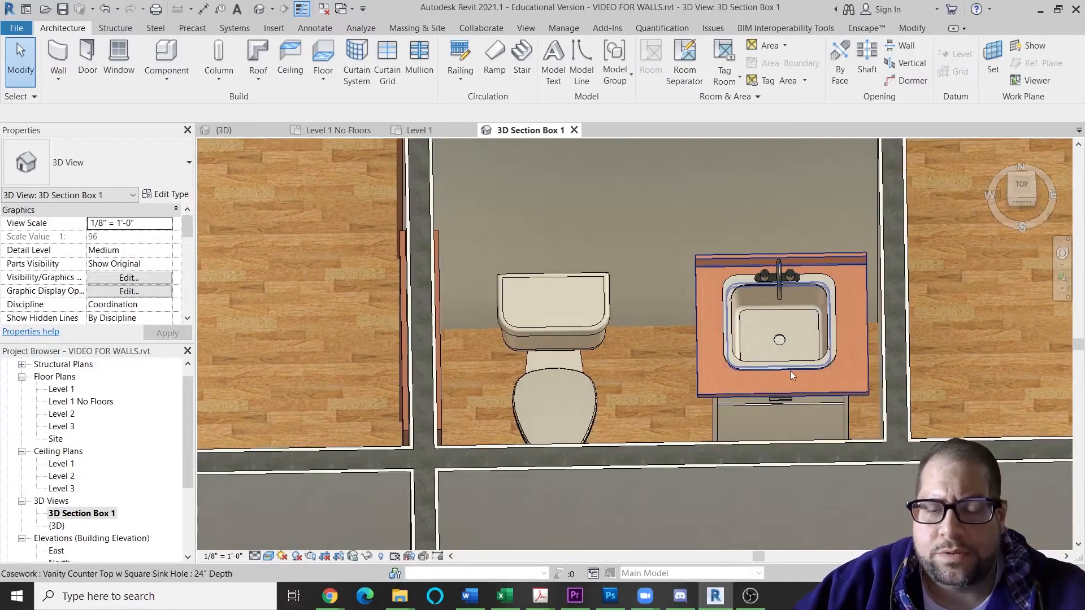
scroll(783, 378, "down", 2)
scroll(774, 389, "down", 6)
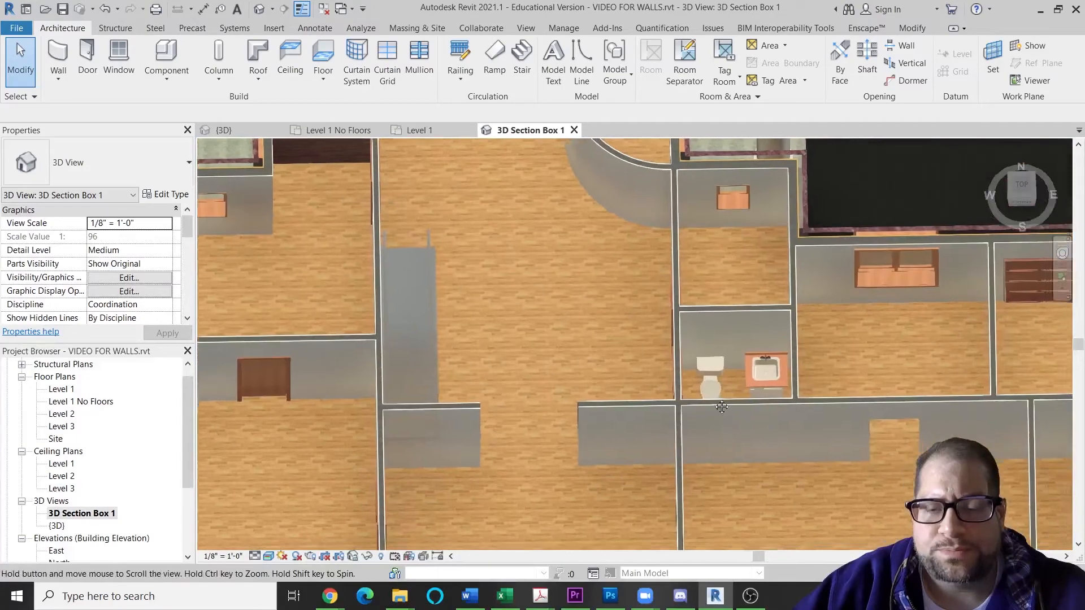
scroll(666, 402, "down", 5)
scroll(666, 402, "up", 4)
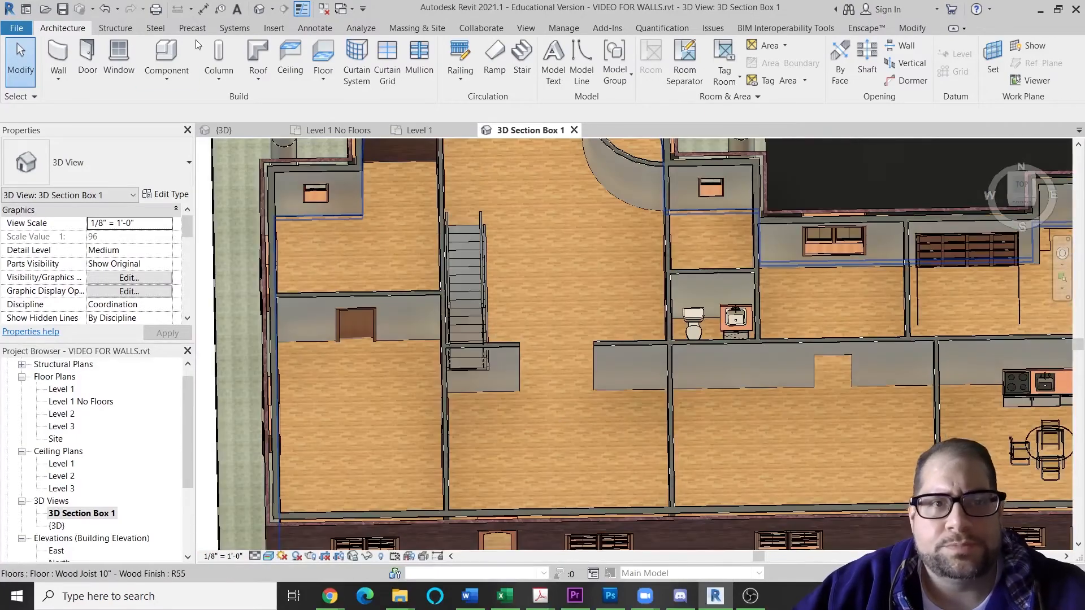
Step: Start loading a component family and browse the English-Imperial library to the Beds folder under Furniture
left_click(164, 53)
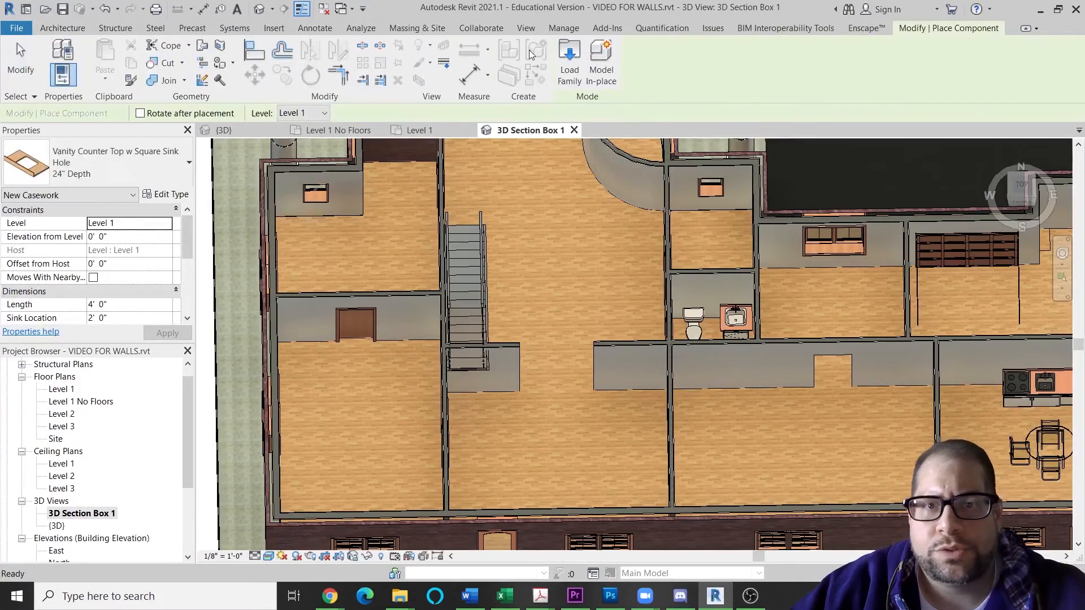
left_click(570, 63)
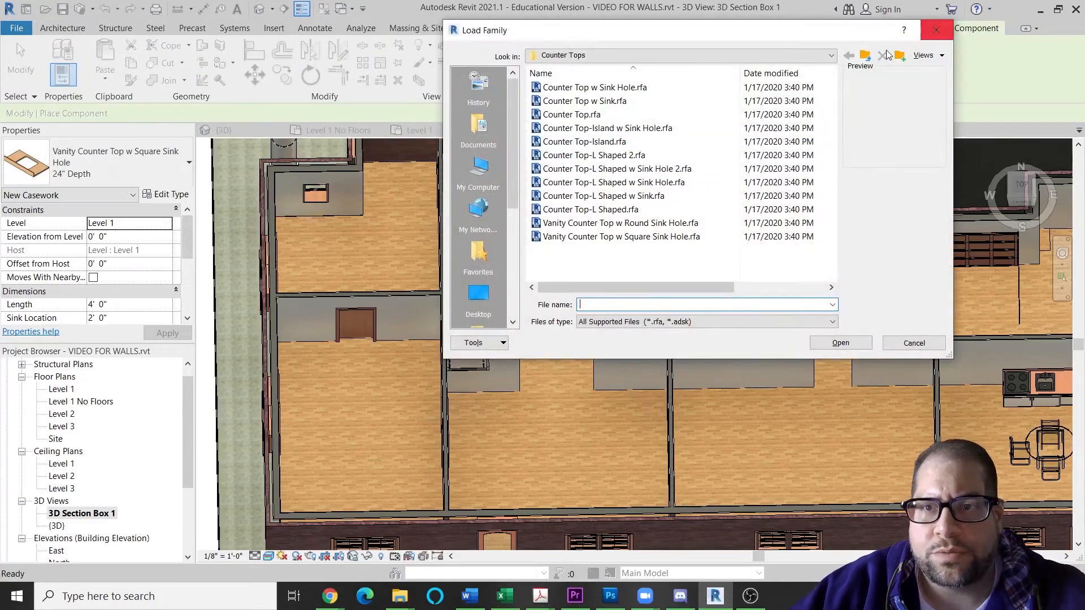
left_click(869, 59)
left_click(869, 59)
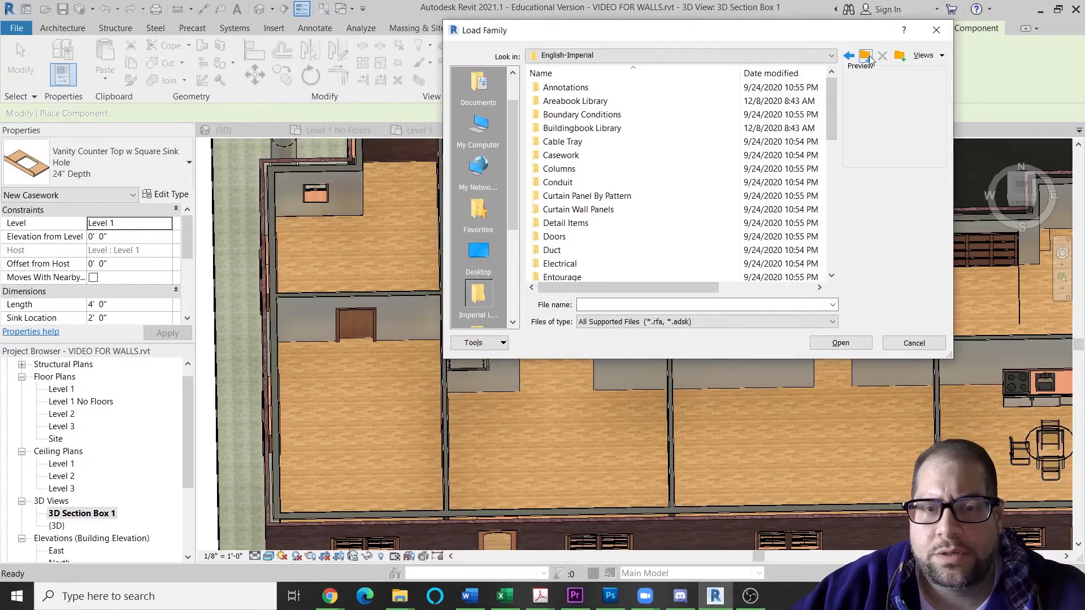
scroll(585, 229, "down", 2)
double_click(582, 226)
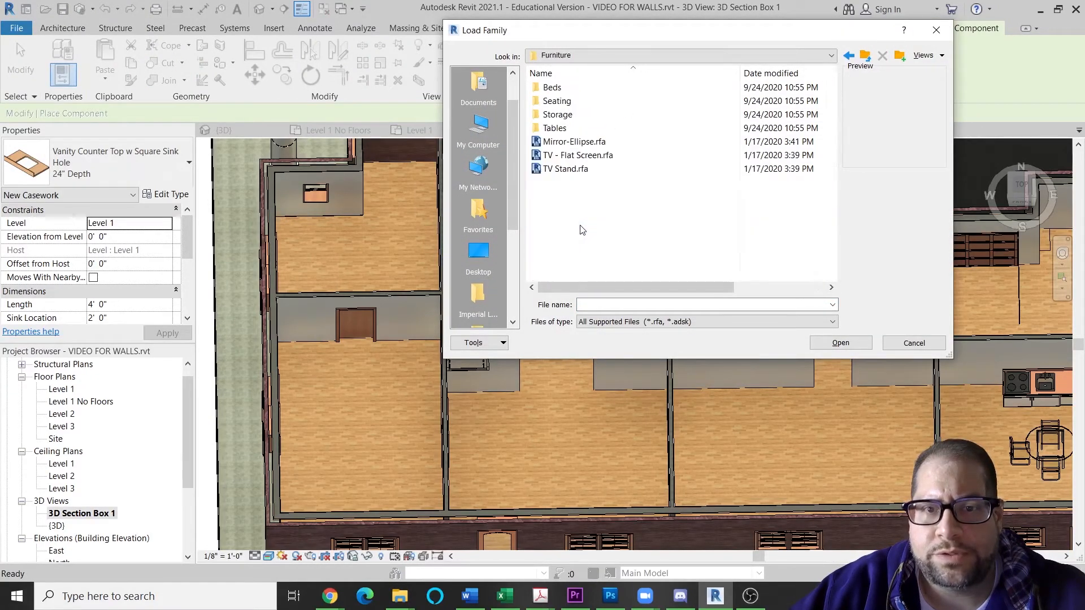
double_click(557, 88)
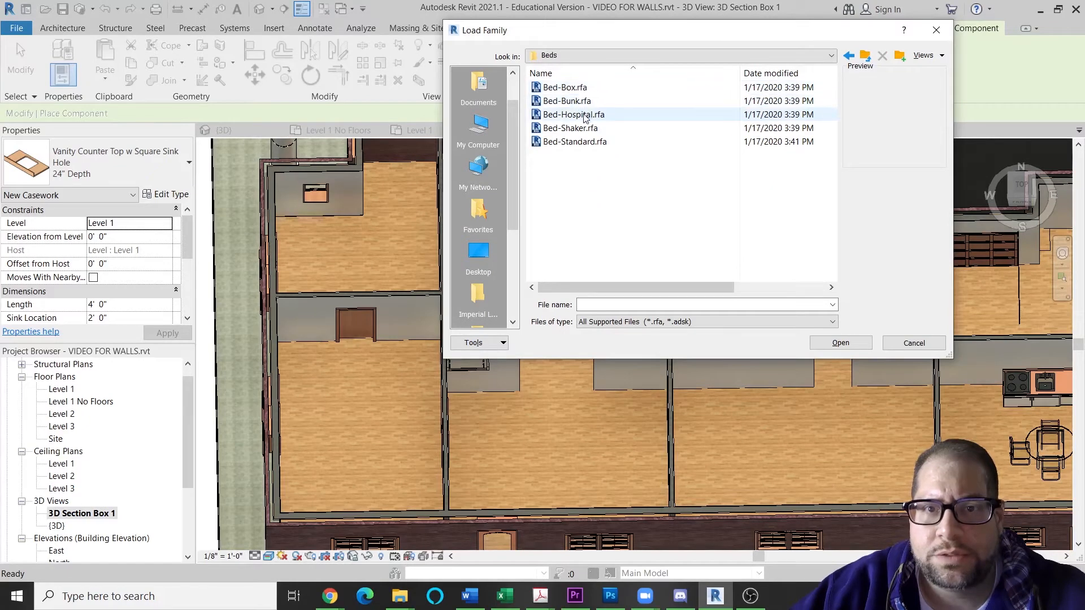
Step: Compare the previews of the bed families and load Bed-Shaker.rfa
left_click(581, 114)
left_click(582, 102)
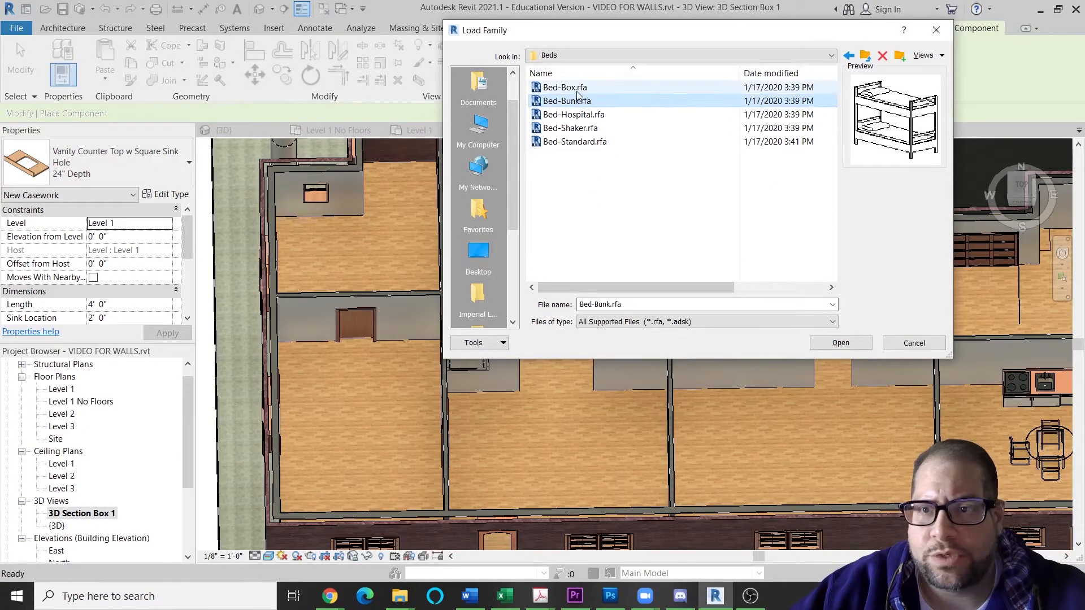
left_click(582, 128)
left_click(584, 141)
left_click(584, 129)
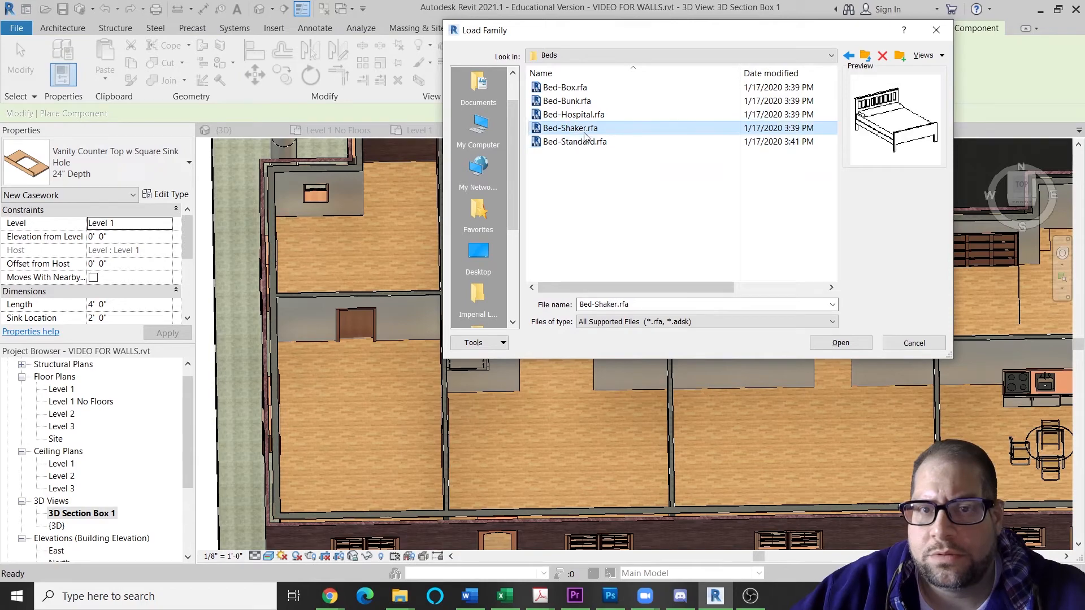
left_click(841, 343)
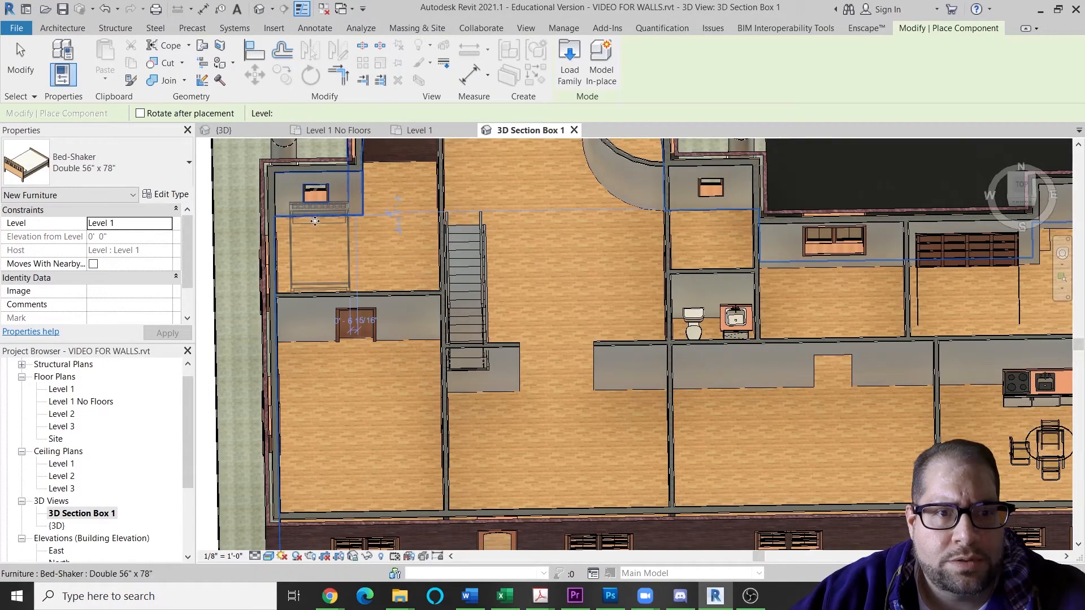
Step: Place a Double 56" x 78" Bed-Shaker in the northwest bedroom with its headboard beneath the north window
left_click(315, 221)
key("Escape")
key("Escape")
Step: Try the Twin and King sizes on the placed bed and settle on the Queen 62" x 83" type
left_click(319, 249)
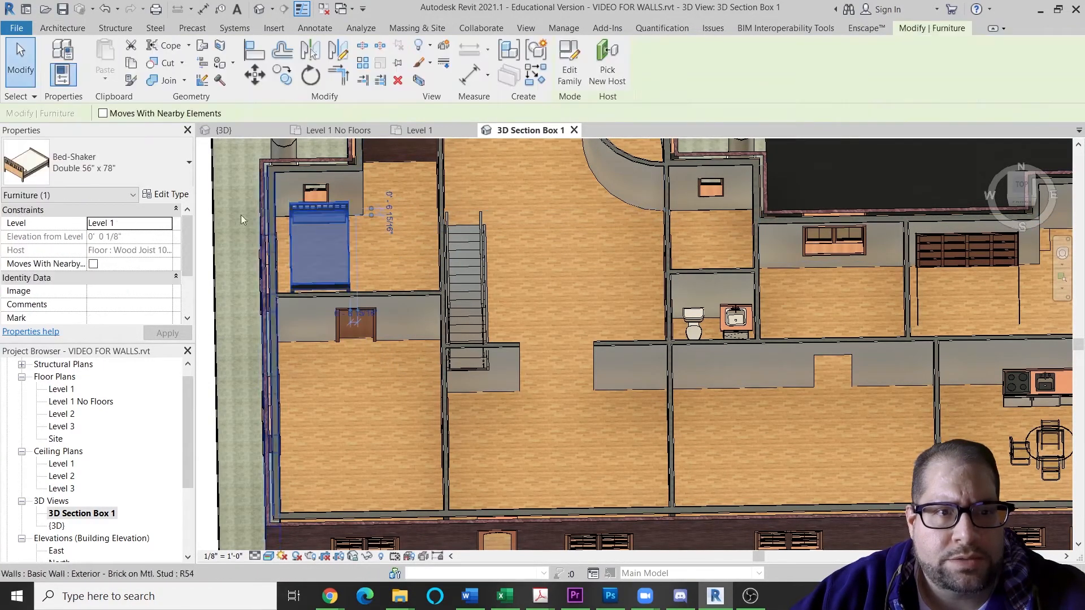
left_click(113, 164)
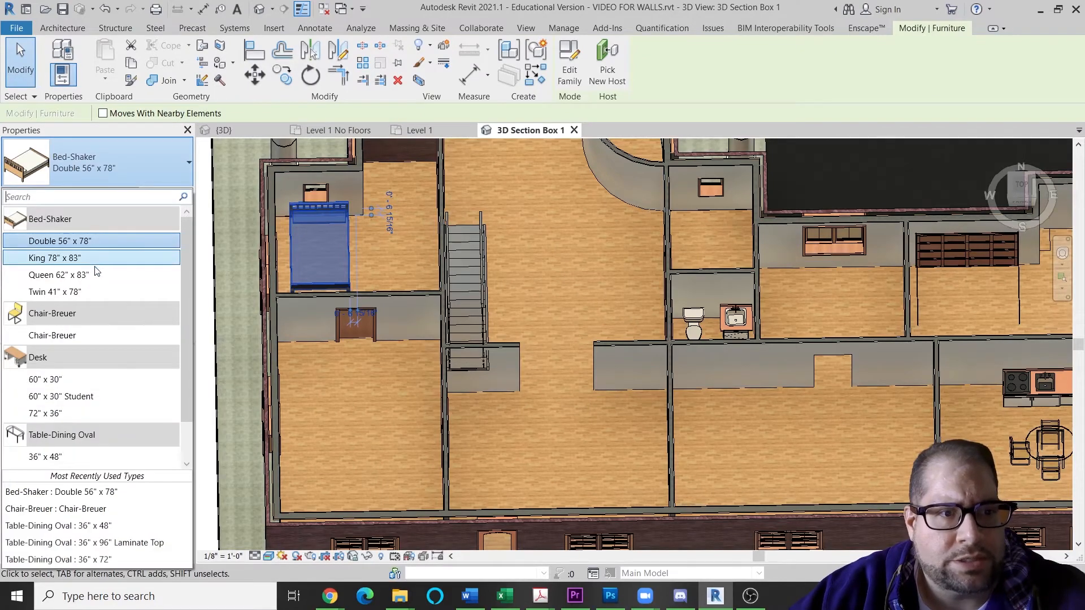
left_click(68, 291)
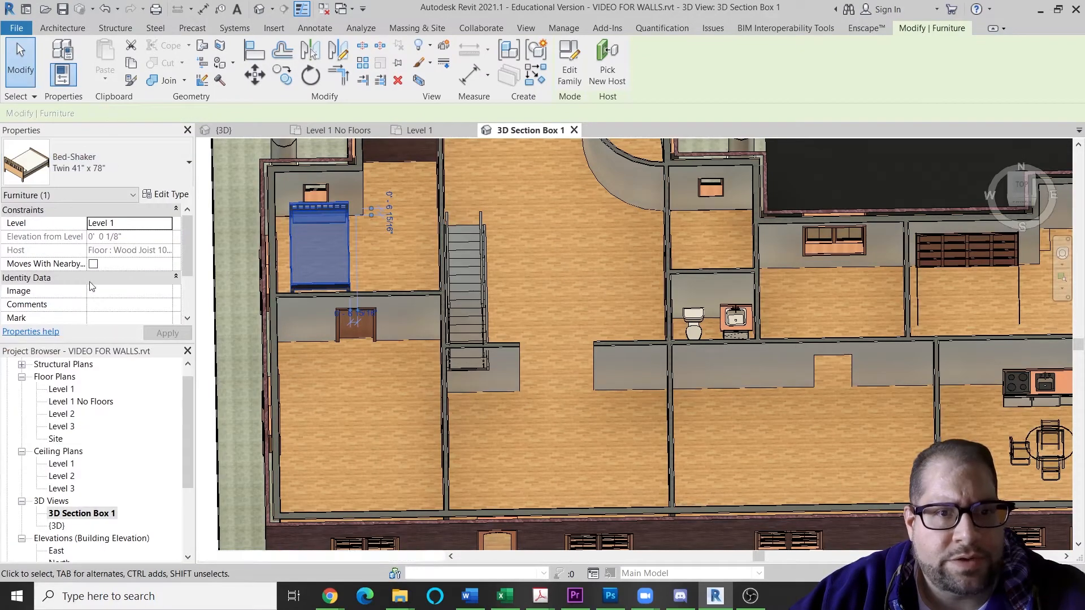
left_click(109, 178)
left_click(111, 253)
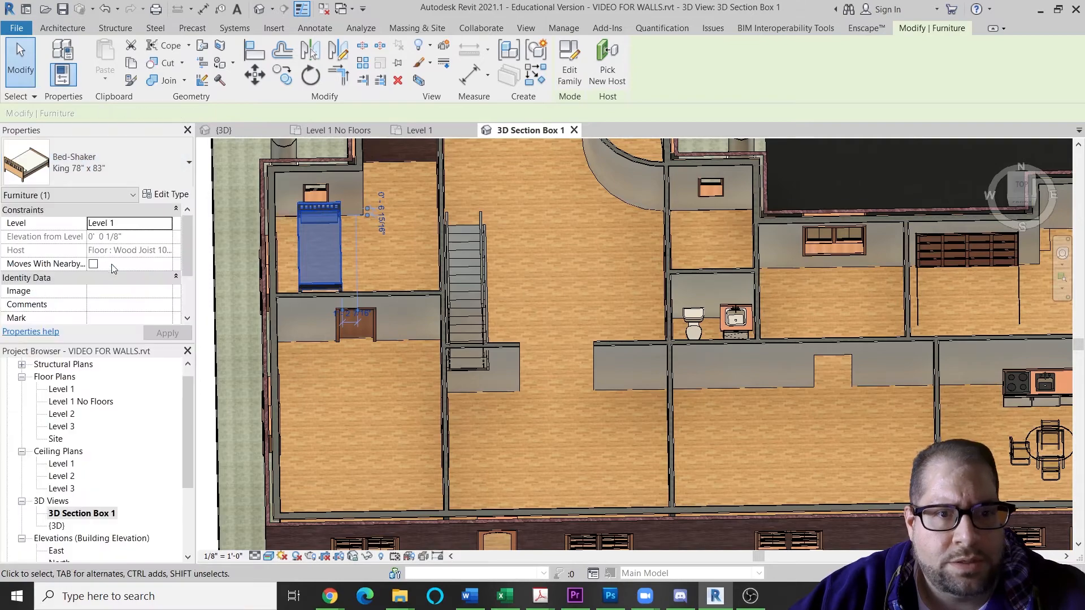
left_click(107, 172)
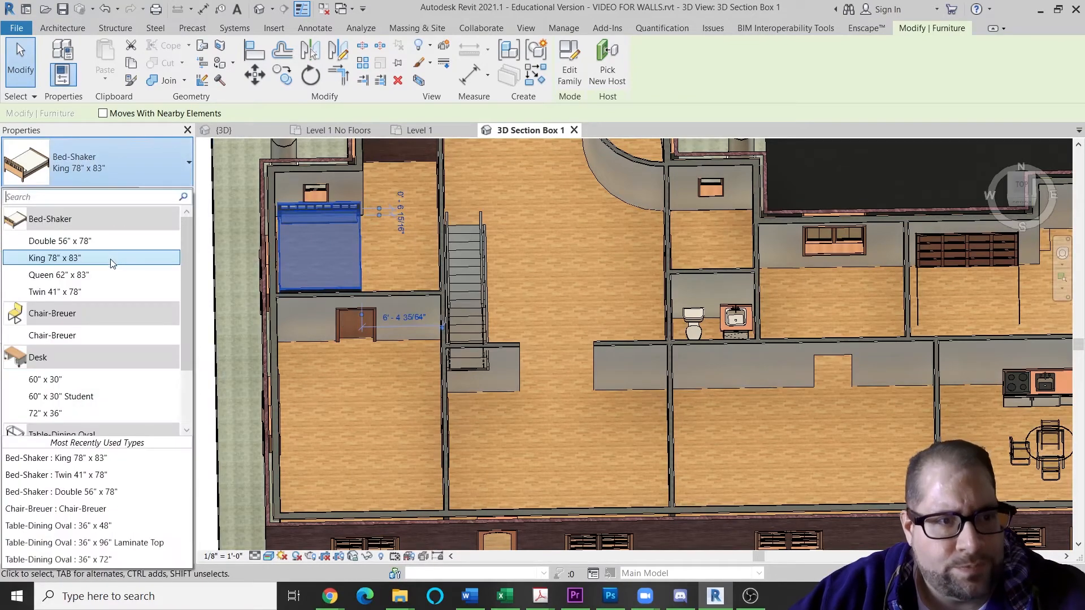
left_click(108, 274)
key("Escape")
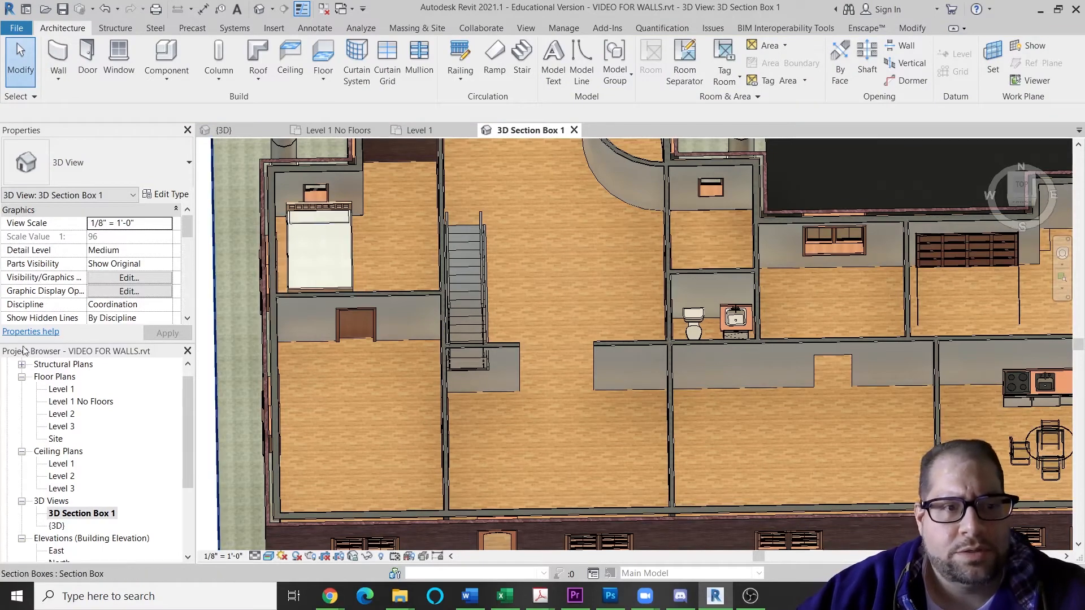
Step: In the Level 1 No Floors plan, nudge the queen bed west and slightly south so it fits the bedroom's northwest corner
double_click(75, 402)
scroll(398, 222, "down", 10)
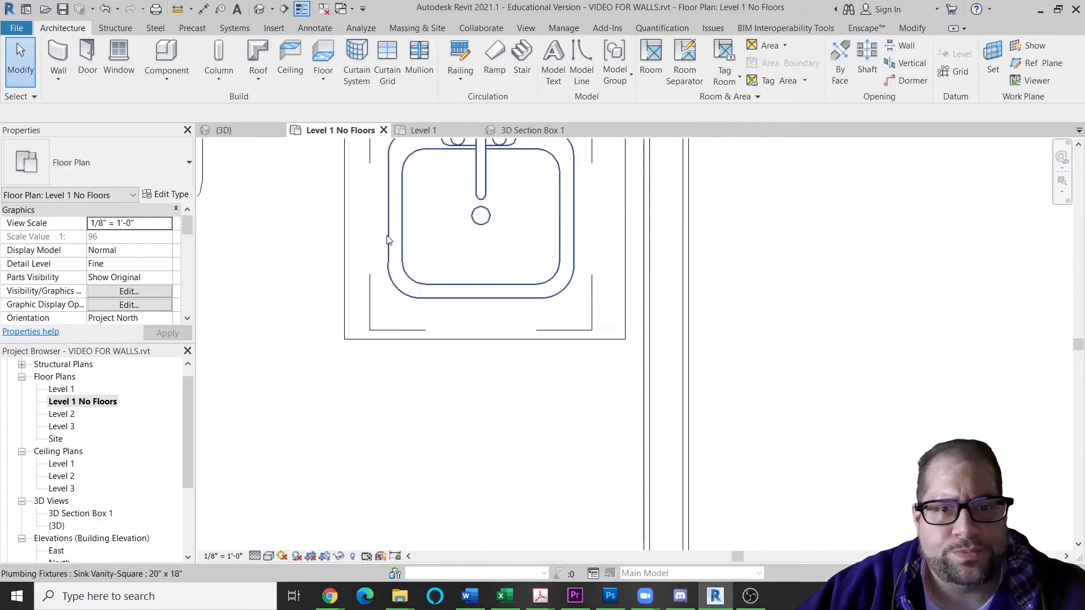
middle_click_drag(509, 339, 652, 485)
middle_click_drag(237, 435, 802, 489)
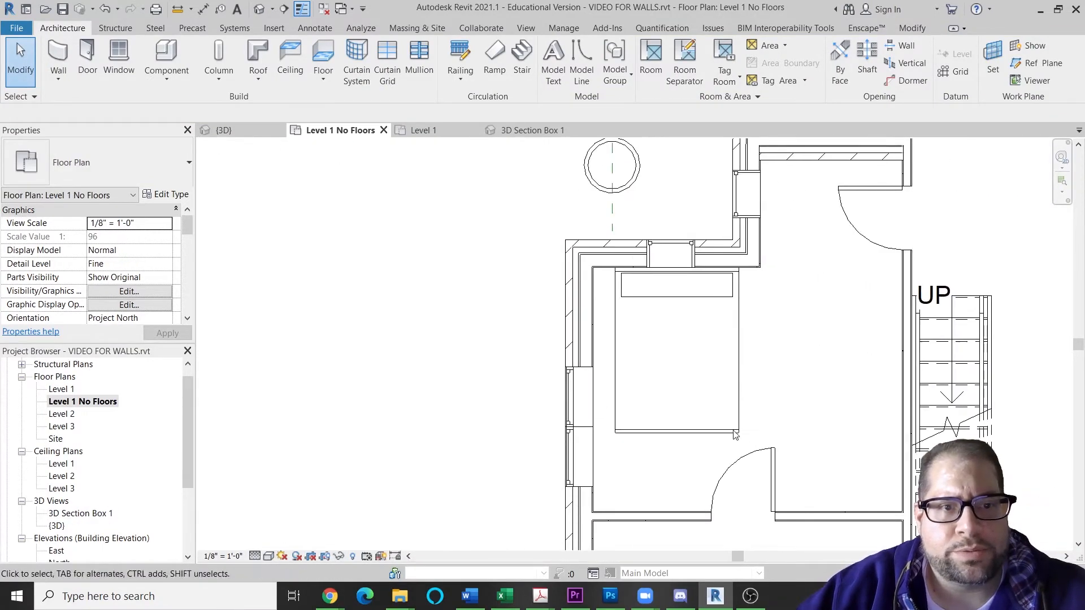
left_click(634, 305)
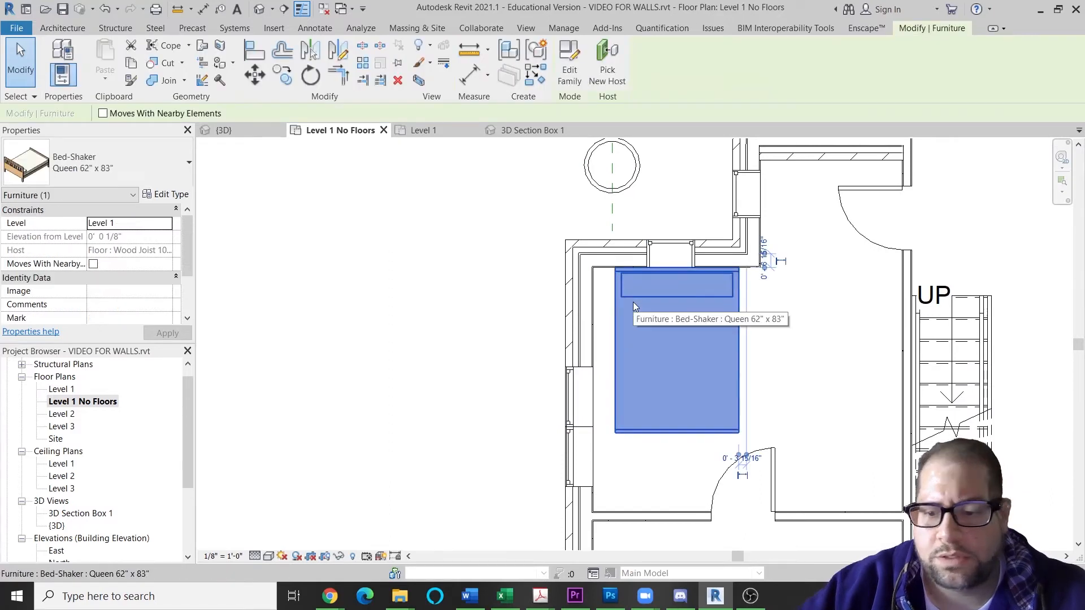
key("Left")
key("Left")
key("Left")
key("Down")
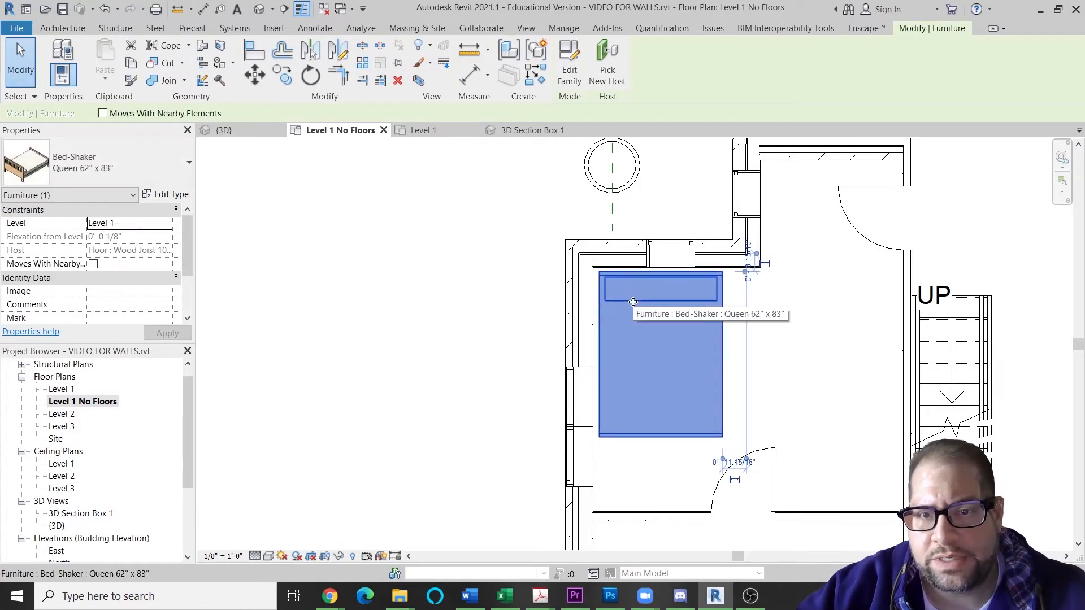
key("Left")
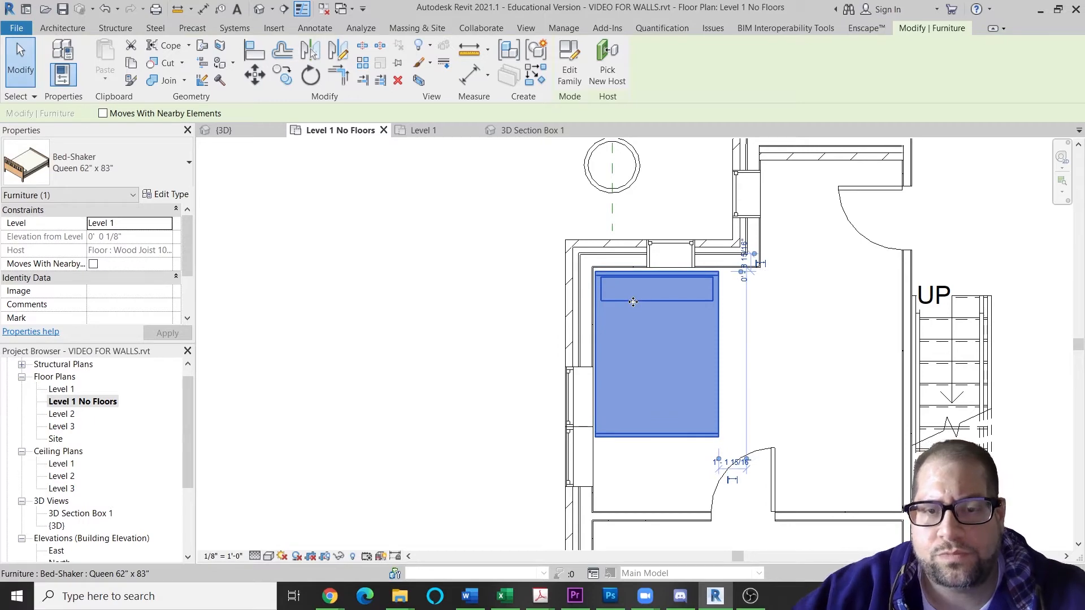
scroll(632, 301, "up", 3)
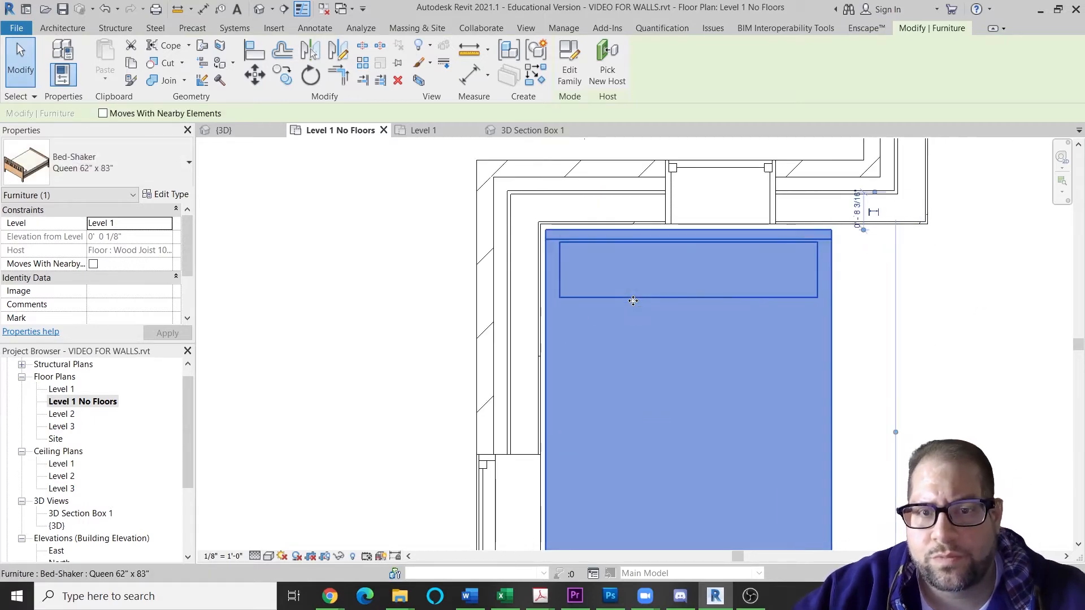
left_click(351, 342)
scroll(351, 341, "down", 4)
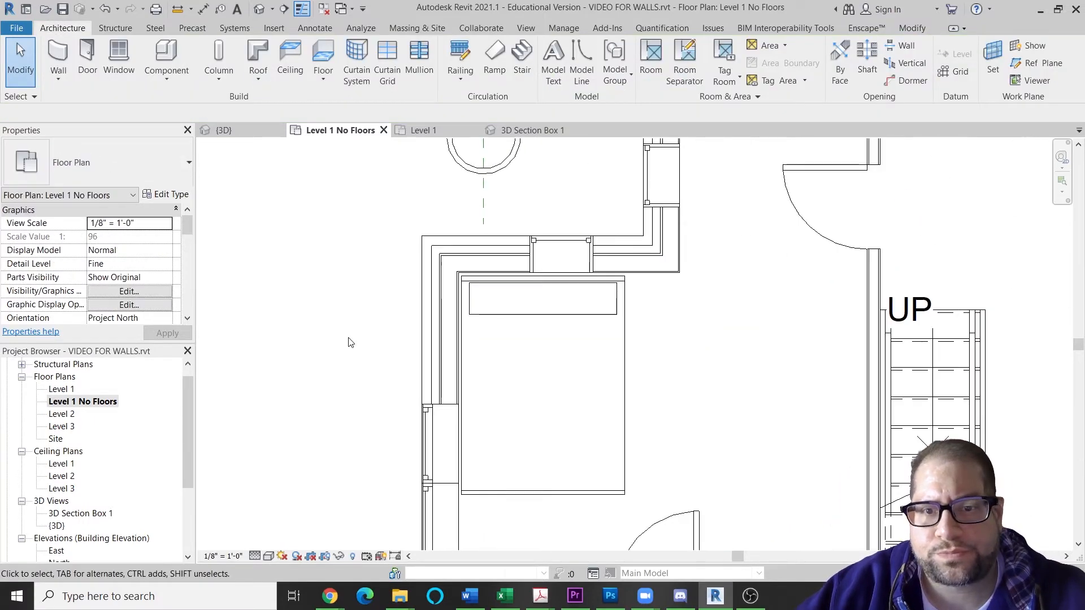
scroll(358, 365, "down", 2)
middle_click_drag(542, 398, 512, 323)
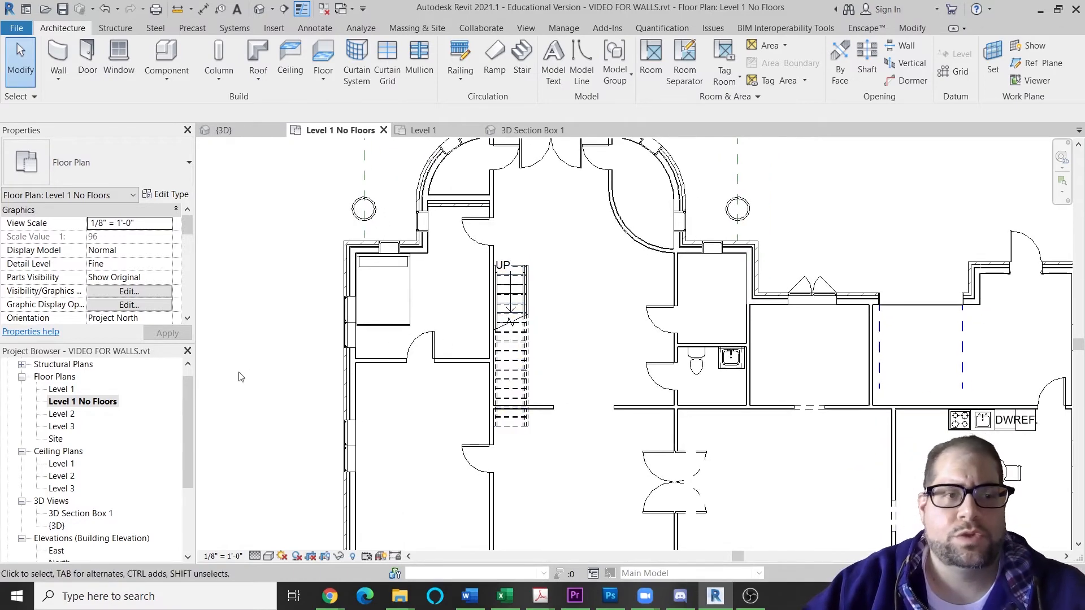
left_click(166, 54)
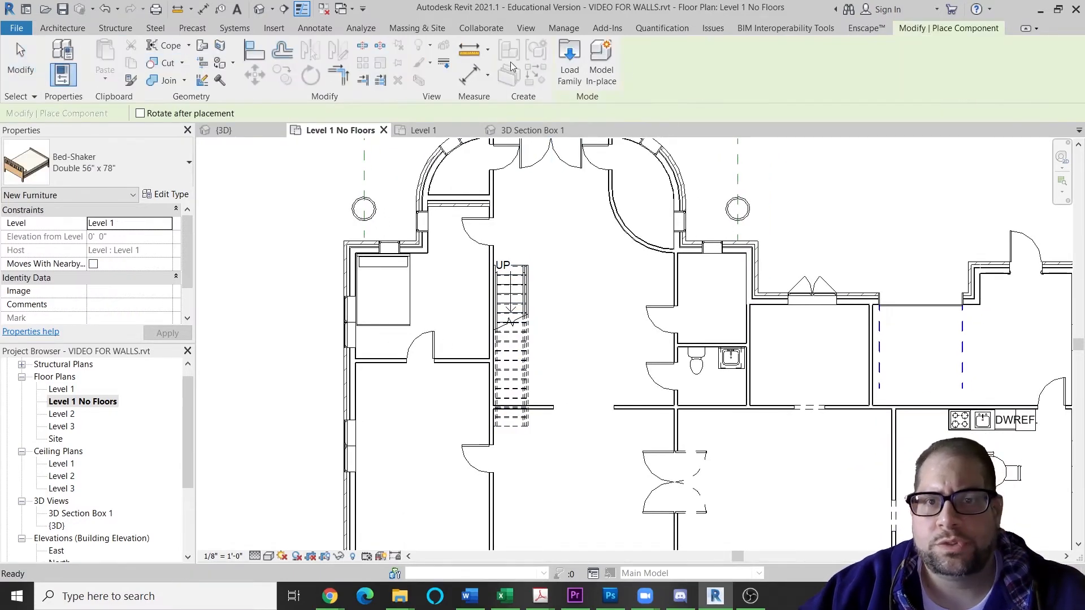
left_click(568, 70)
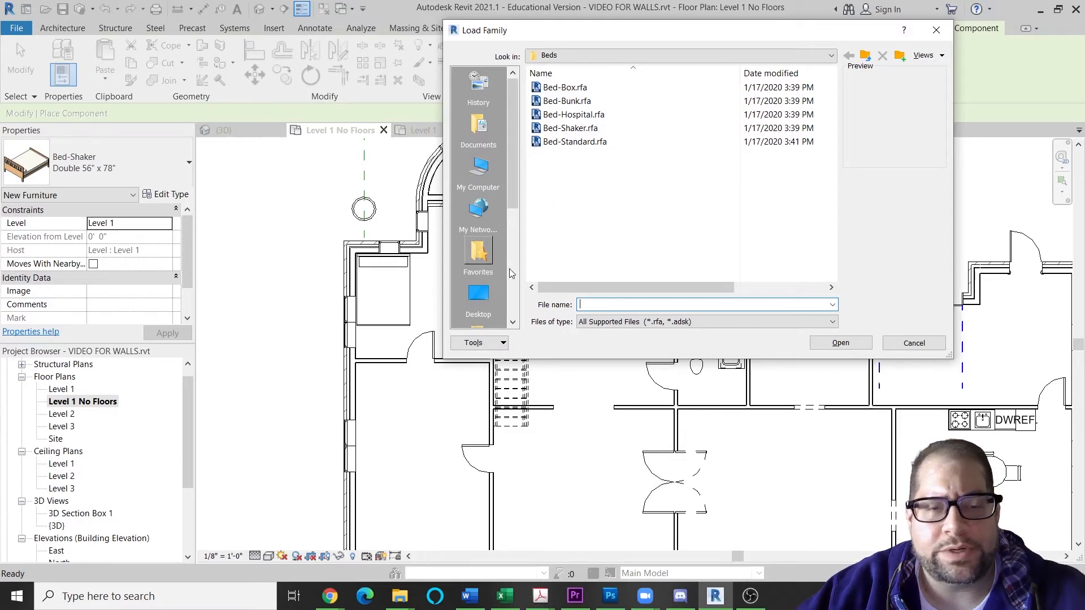
key("Escape")
key("Escape")
Step: Start loading another component family and browse the Furniture library's Tables folder before opening its Storage folder
middle_click_drag(516, 360, 415, 280)
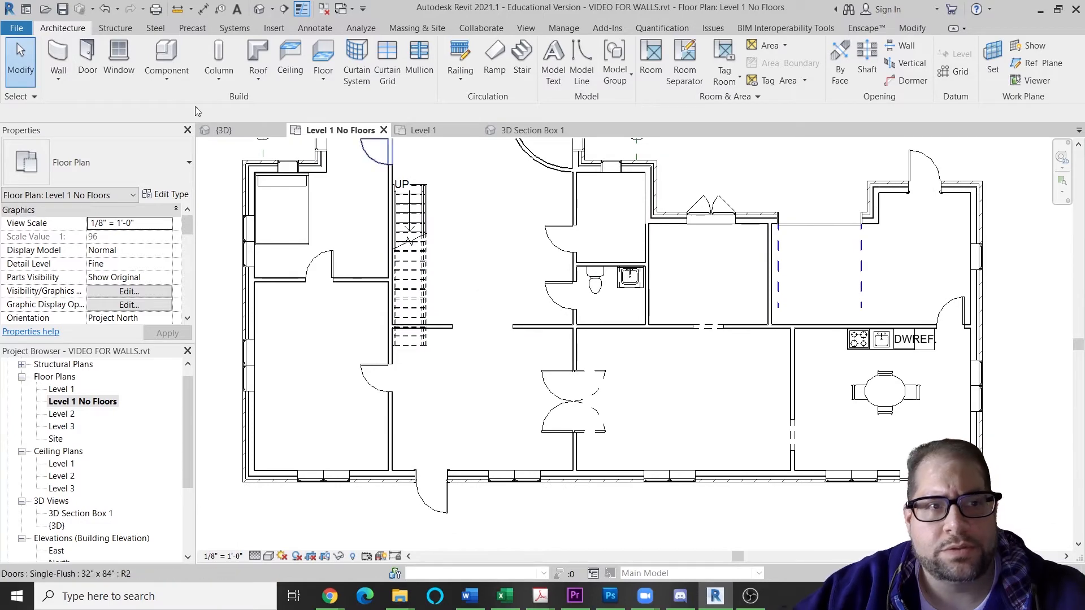
left_click(160, 56)
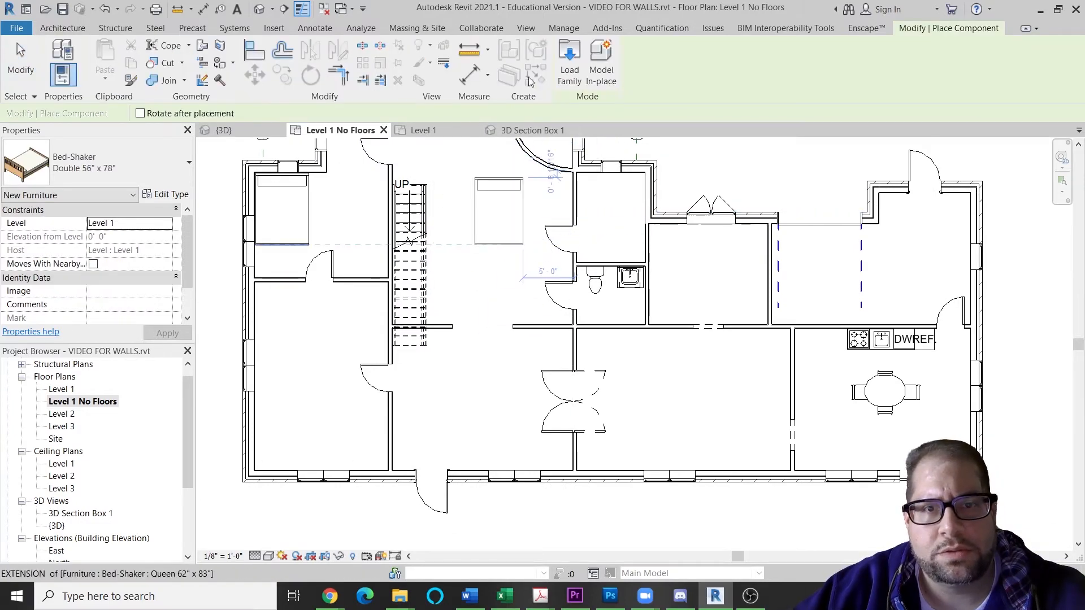
left_click(560, 66)
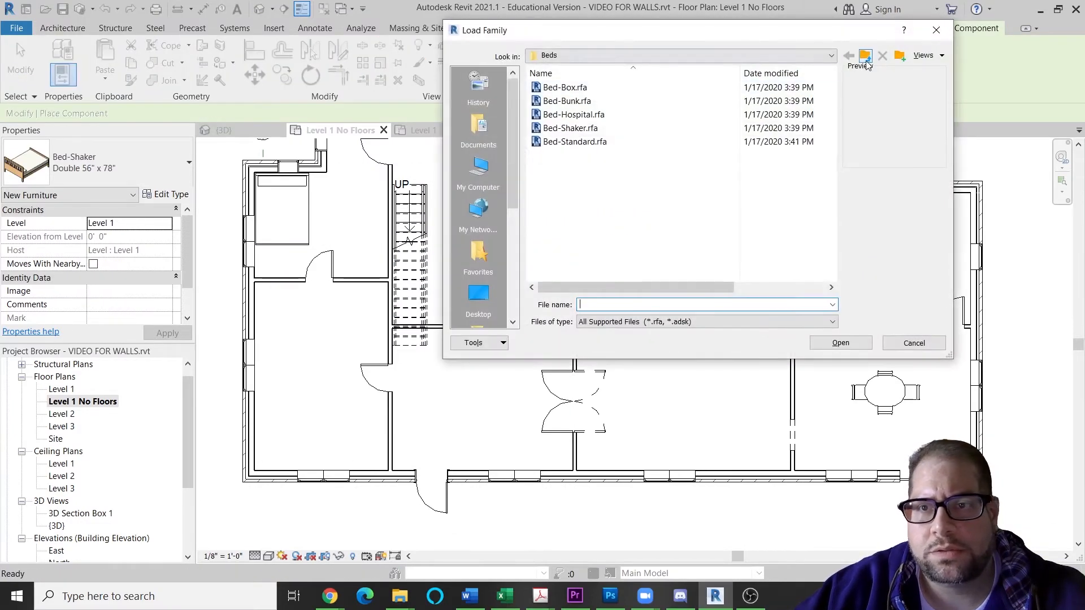
left_click(865, 56)
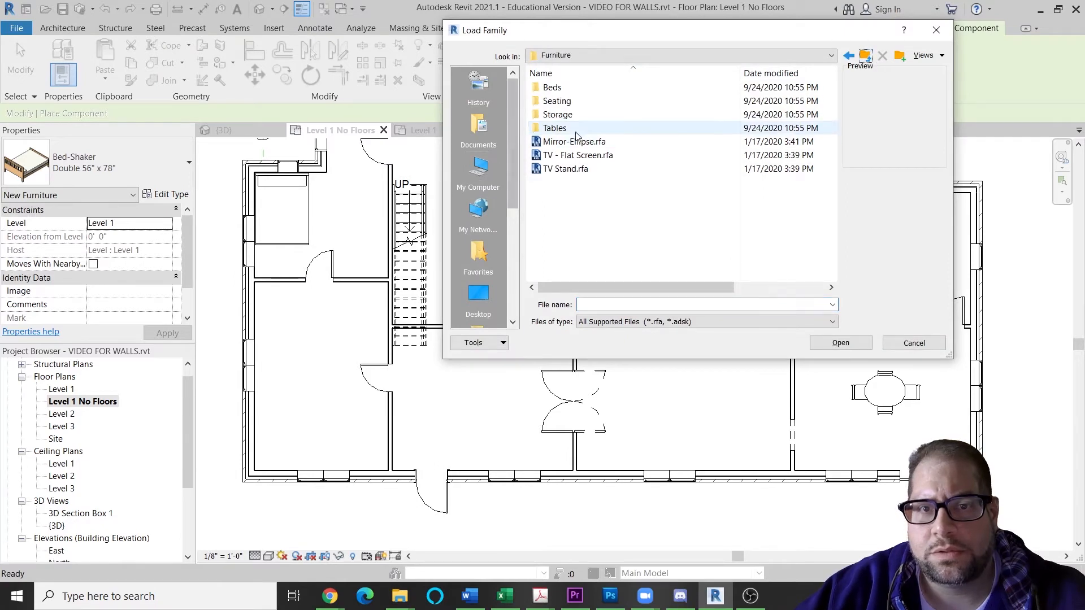
double_click(554, 129)
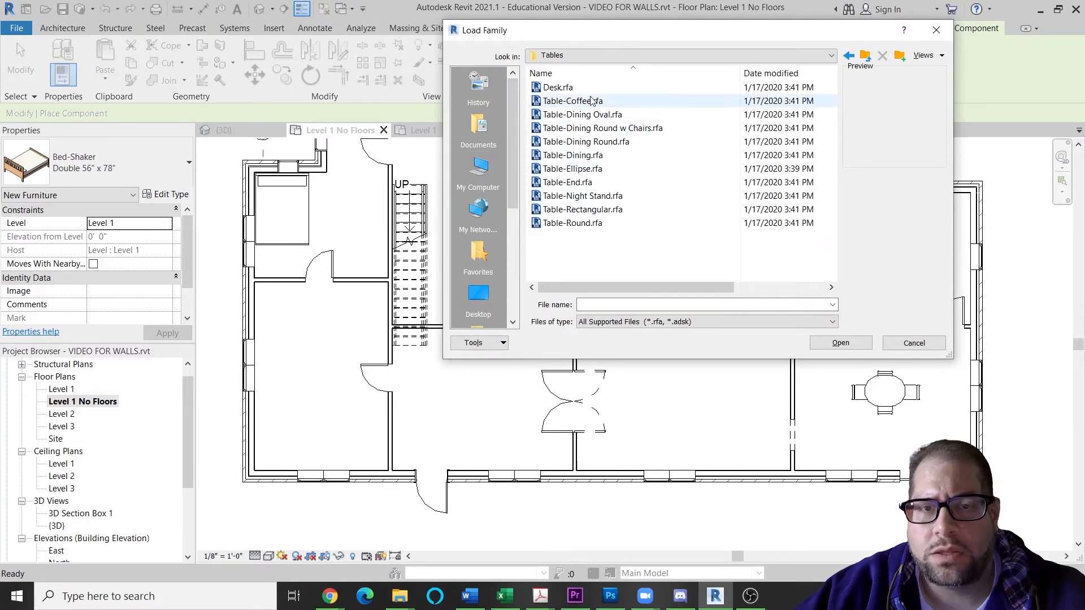
left_click(866, 59)
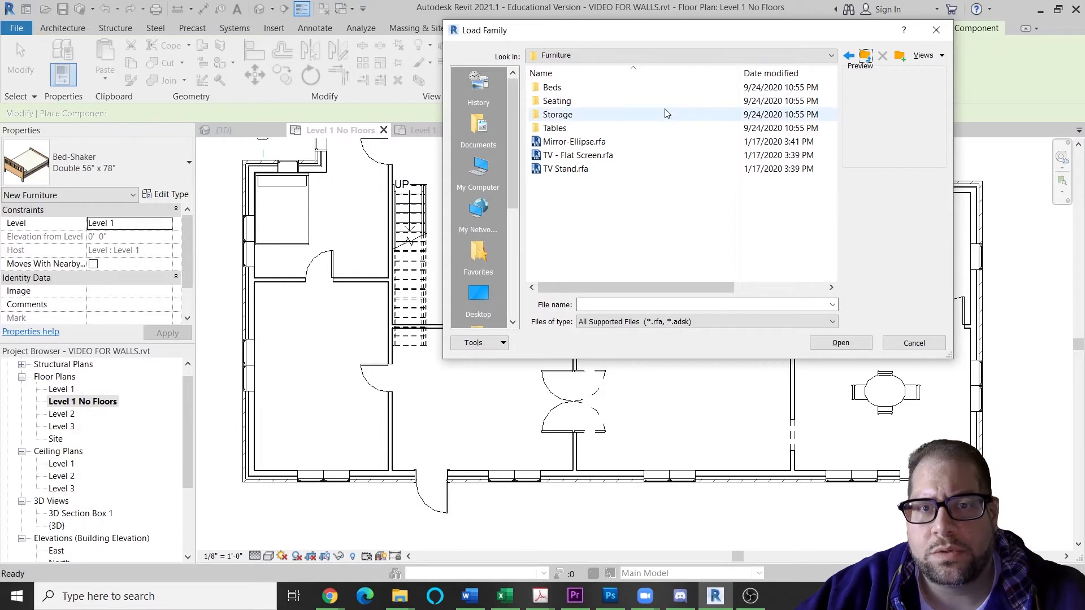
double_click(631, 121)
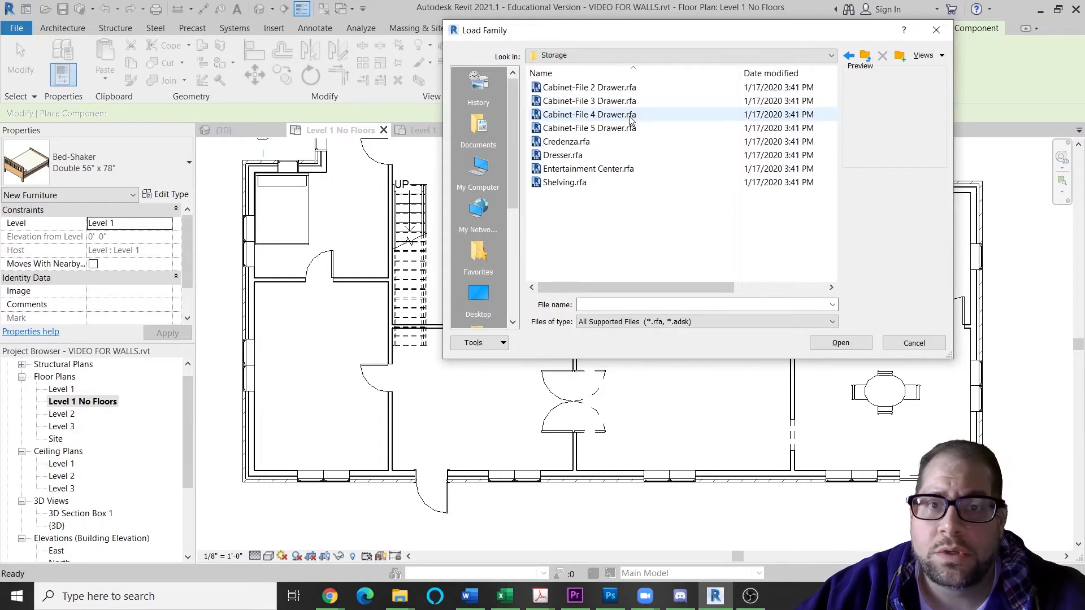
Step: Compare the previews of the entertainment center, dresser and shelving families and load Dresser.rfa
left_click(586, 169)
left_click(565, 156)
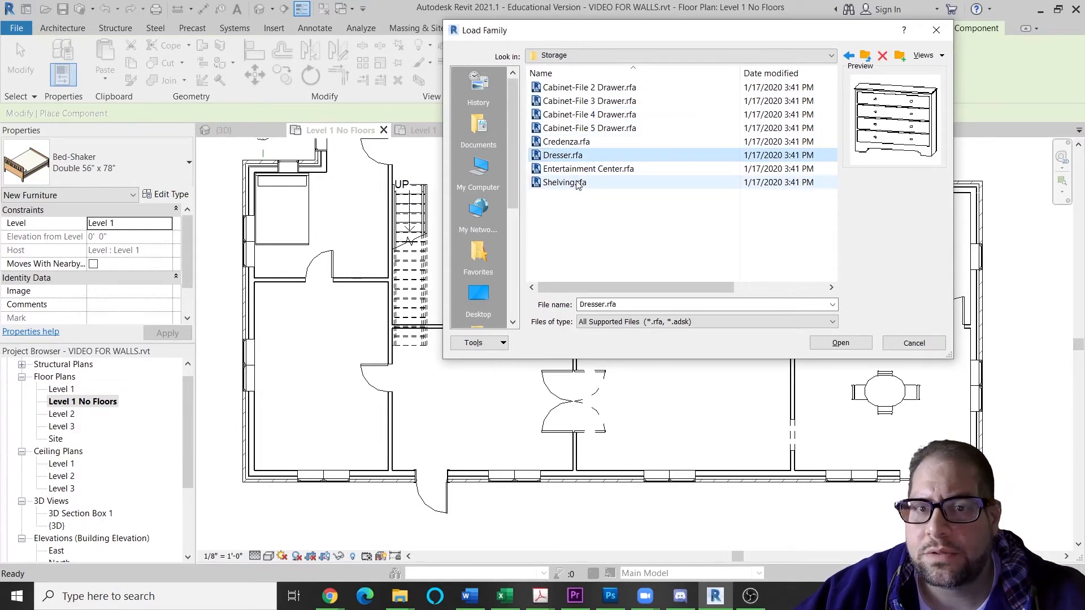
left_click(578, 183)
left_click(584, 170)
left_click(575, 157)
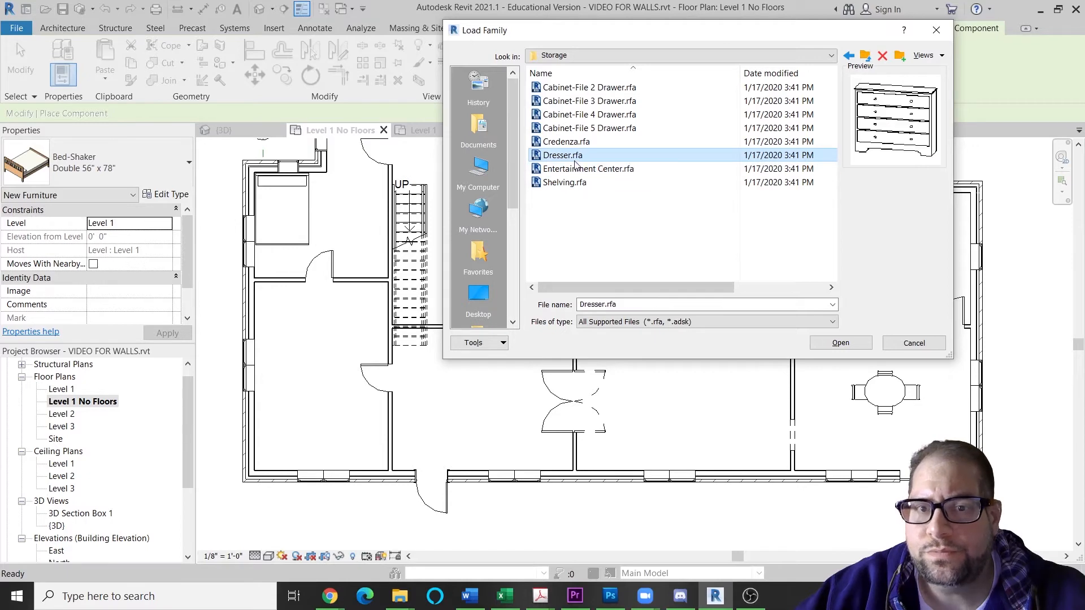
left_click(842, 343)
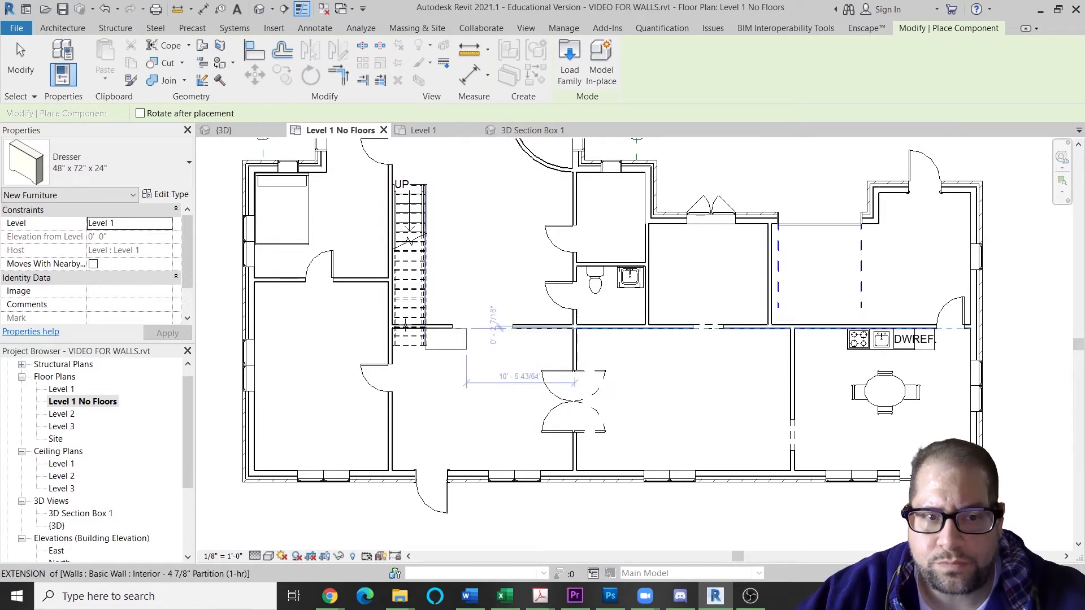
Step: Place a 48" x 72" x 24" dresser against the southwest room's north wall, just west of the door
left_click(287, 295)
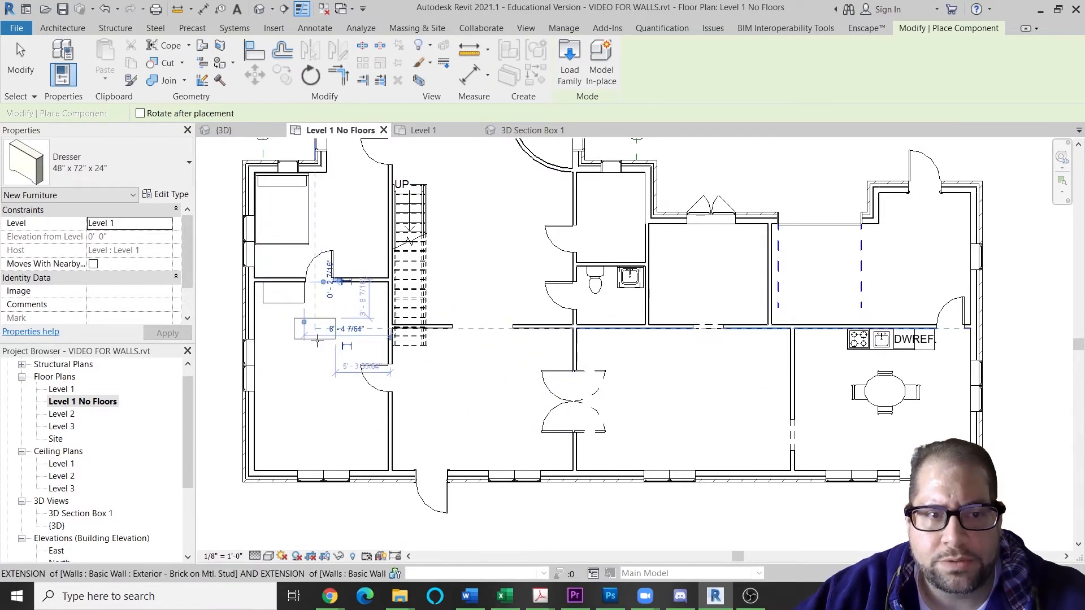
key("Escape")
key("Escape")
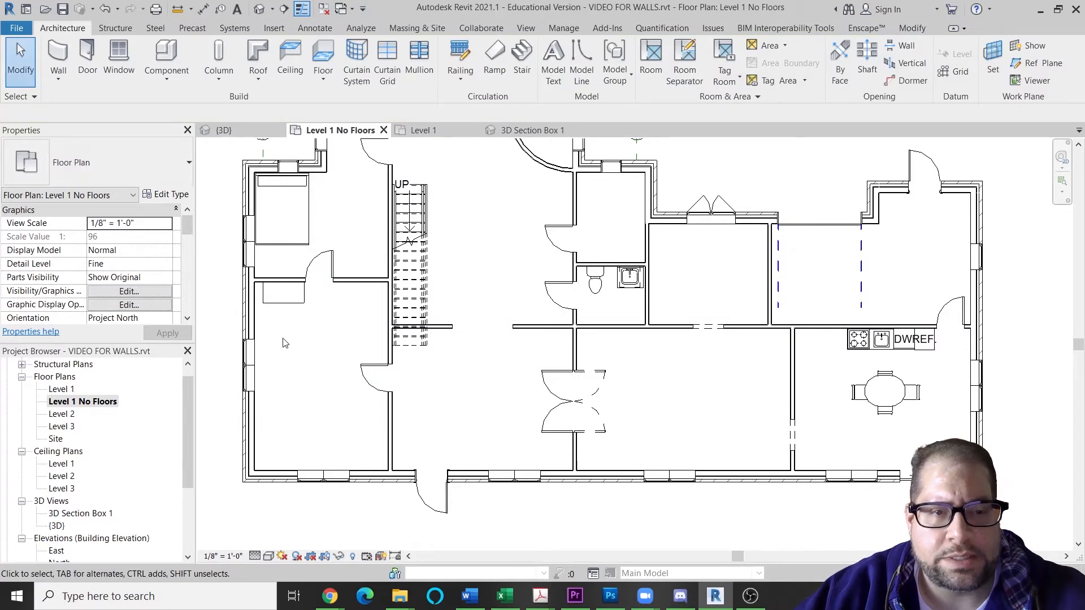
Step: Load TV - Flat Screen.rfa from the Furniture folder and place a 32" TV just south of the dresser
left_click(168, 56)
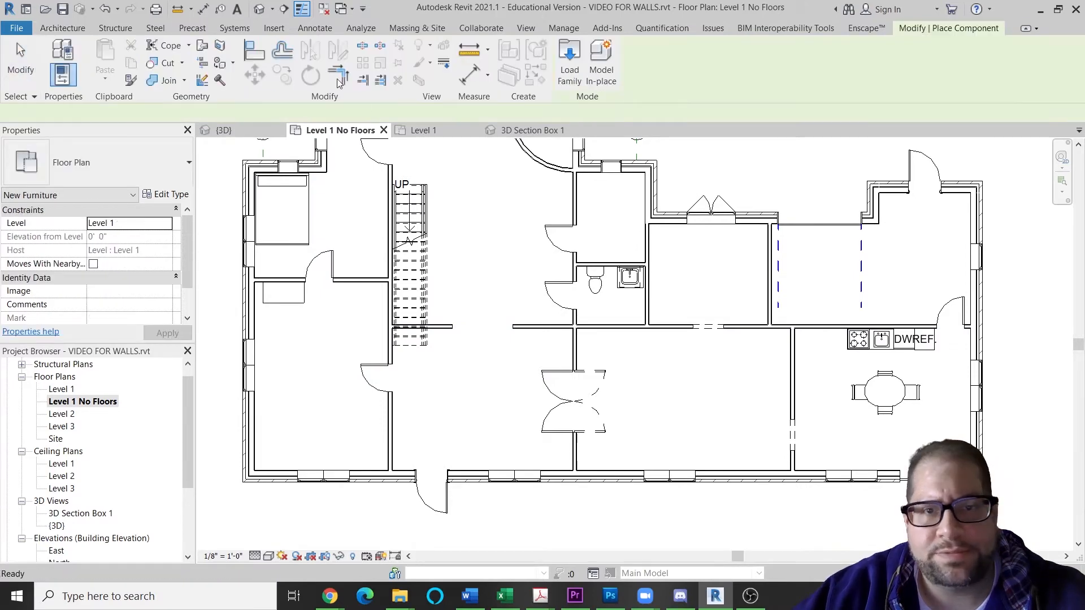
left_click(568, 59)
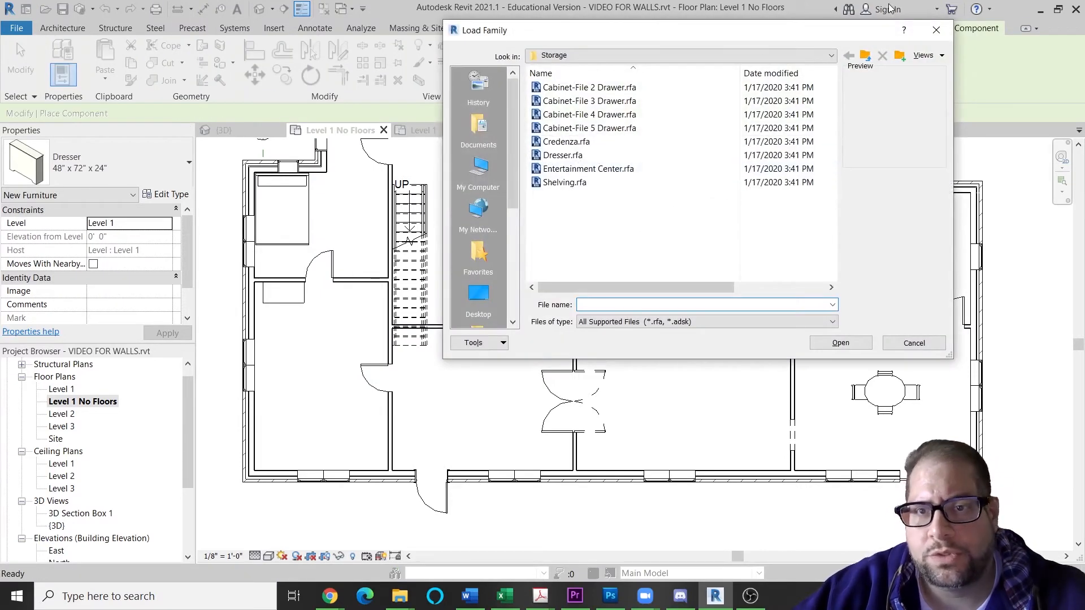
left_click(865, 54)
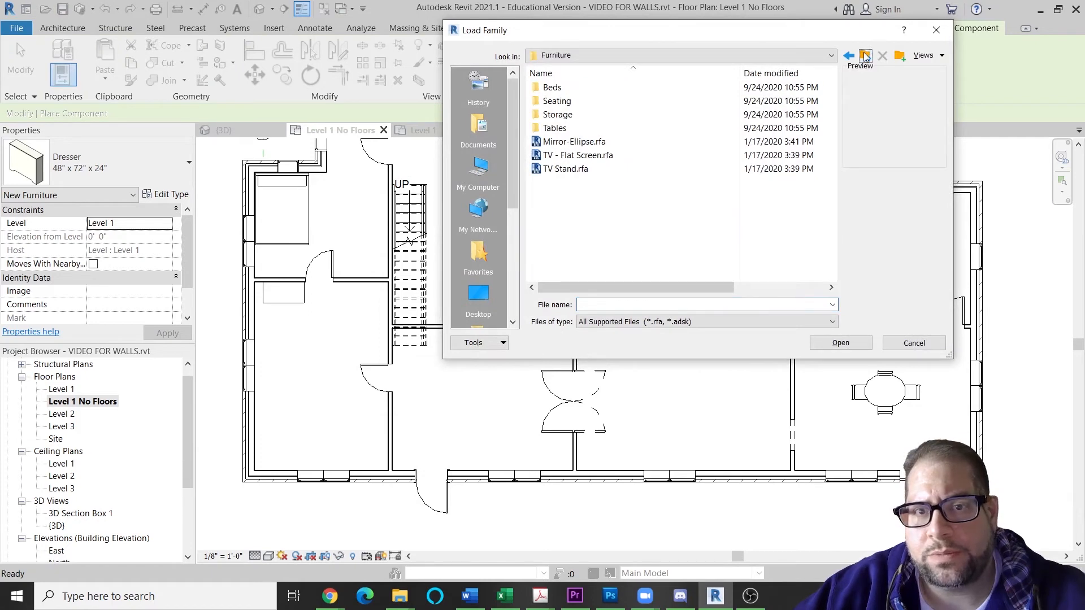
left_click(593, 160)
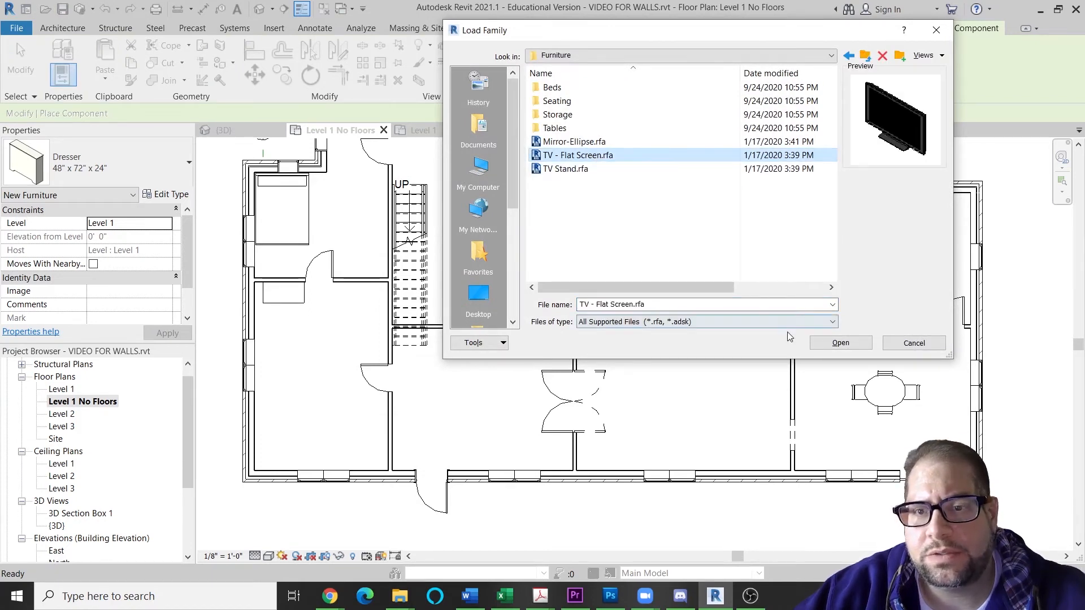
left_click(813, 343)
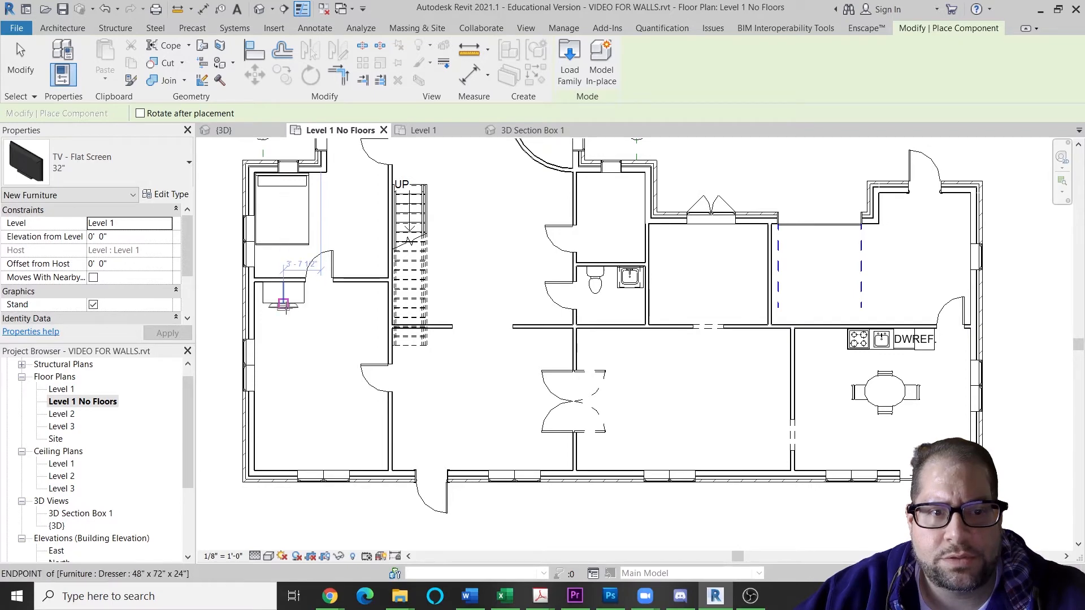
left_click(283, 314)
key("Escape")
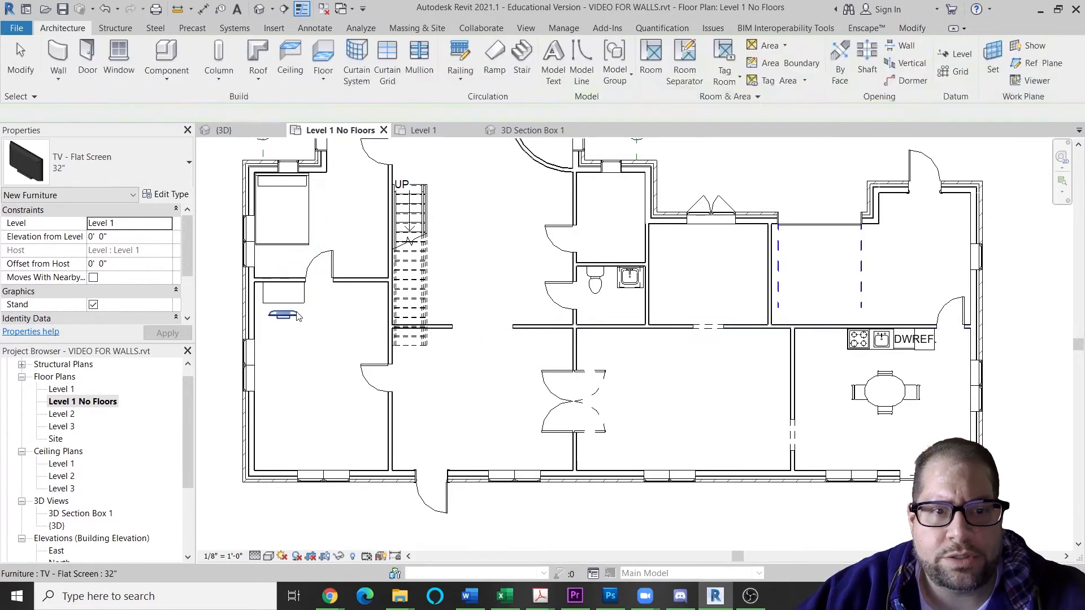
Step: Copy the flat-screen TV to the east side of the room's north door and turn off the copy's stand
left_click(287, 76)
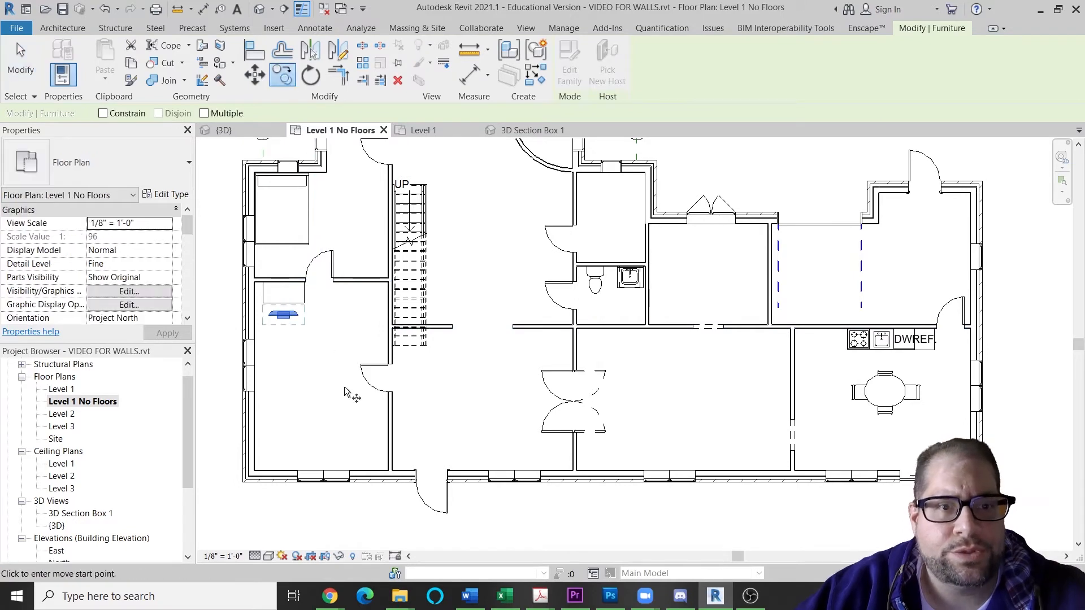
left_click(302, 325)
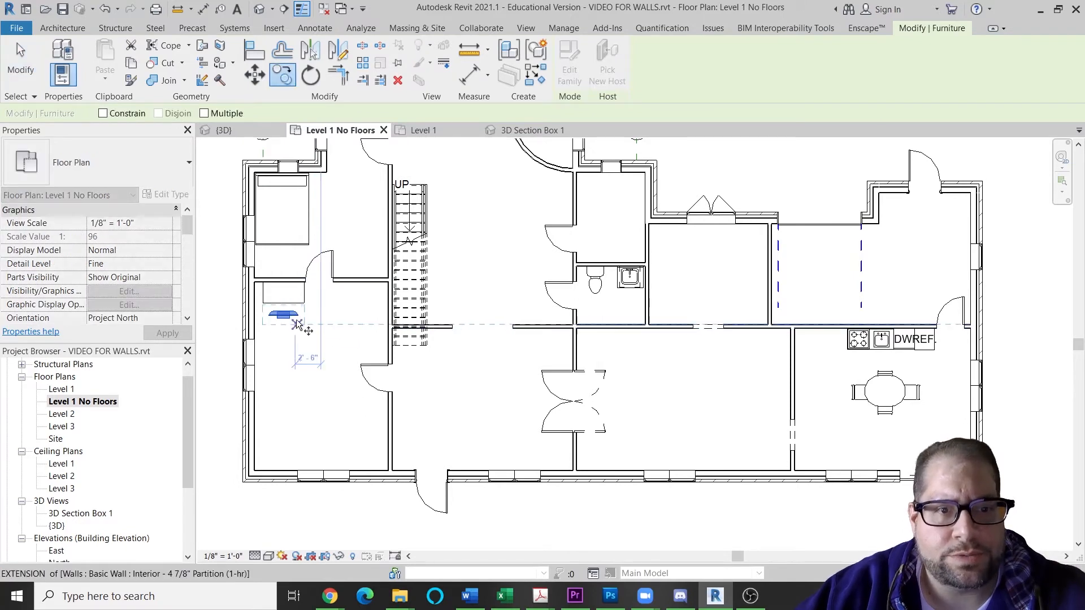
left_click(374, 303)
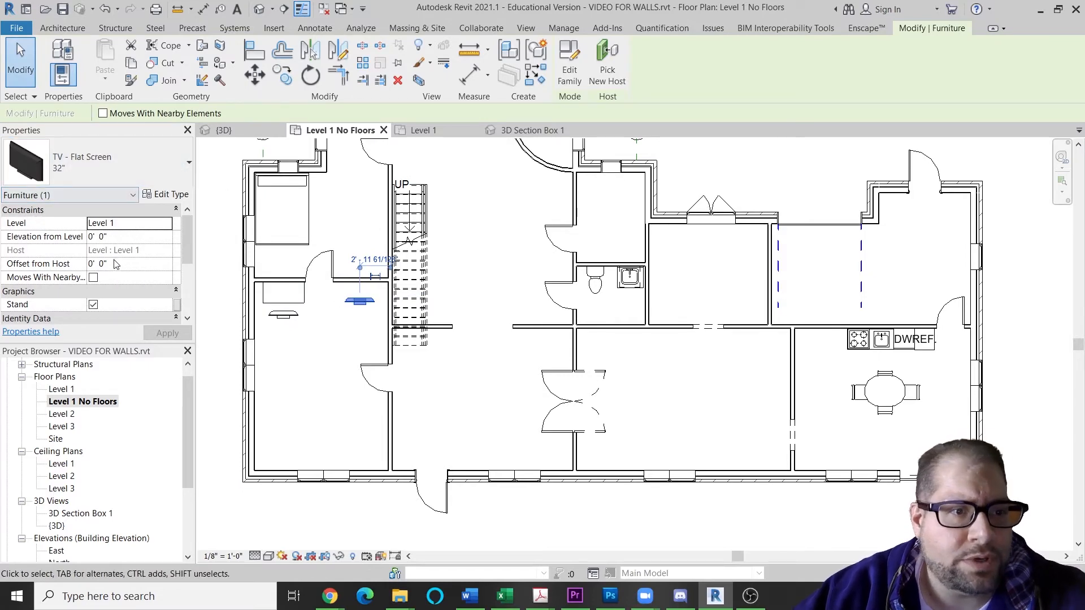
left_click(93, 305)
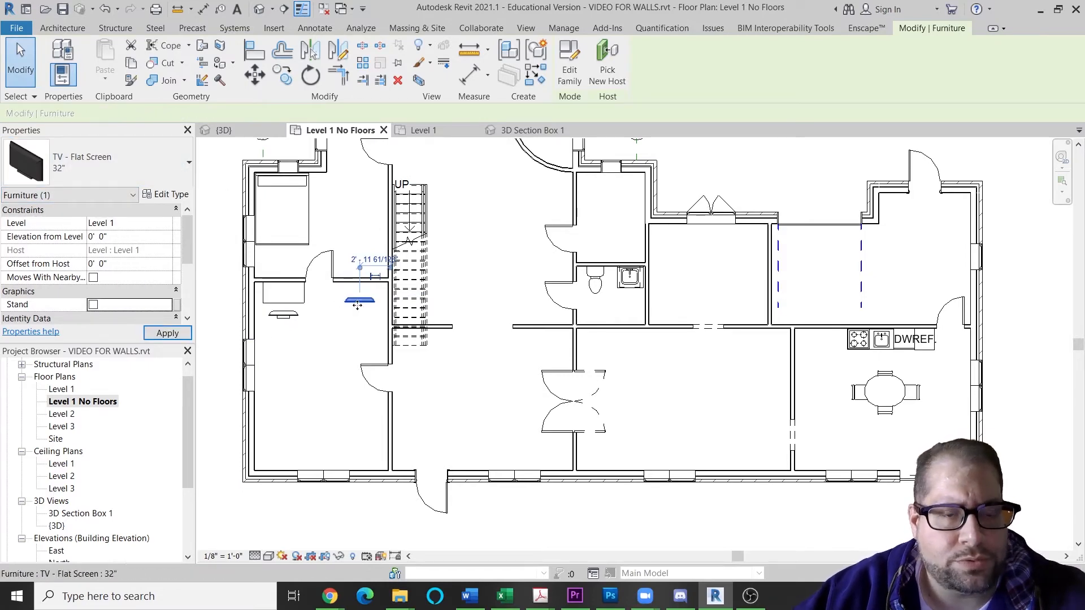
Step: Align the back of the standless TV with the south face of the room's north wall
scroll(352, 301, "up", 2)
scroll(351, 301, "up", 3)
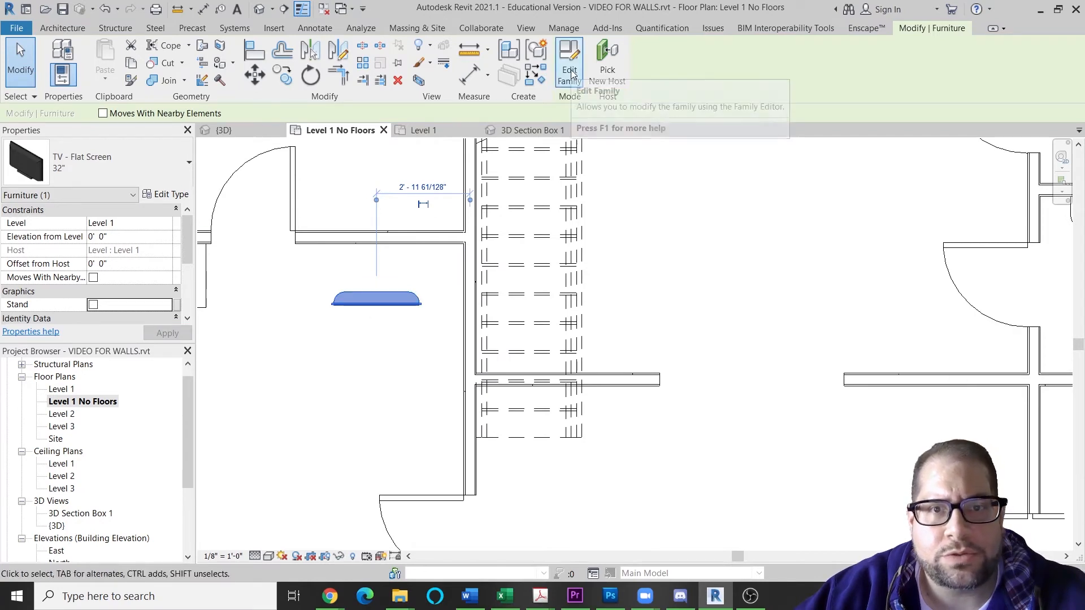
left_click(254, 51)
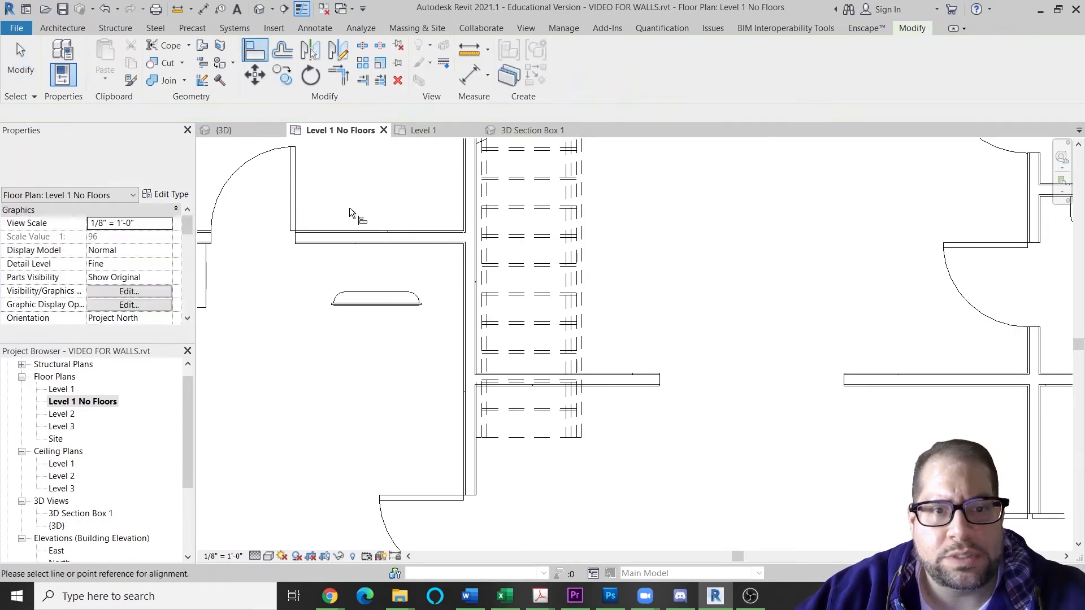
left_click(369, 246)
left_click(377, 294)
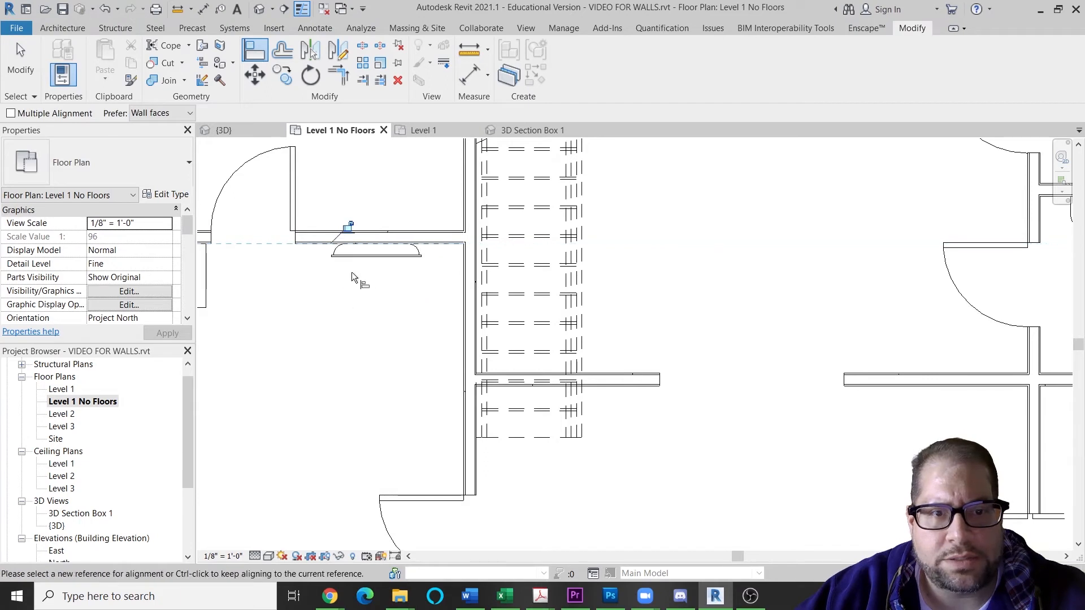
key("Escape")
key("Escape")
Step: Set the wall TV's offset from host to 5' 0"
left_click(363, 261)
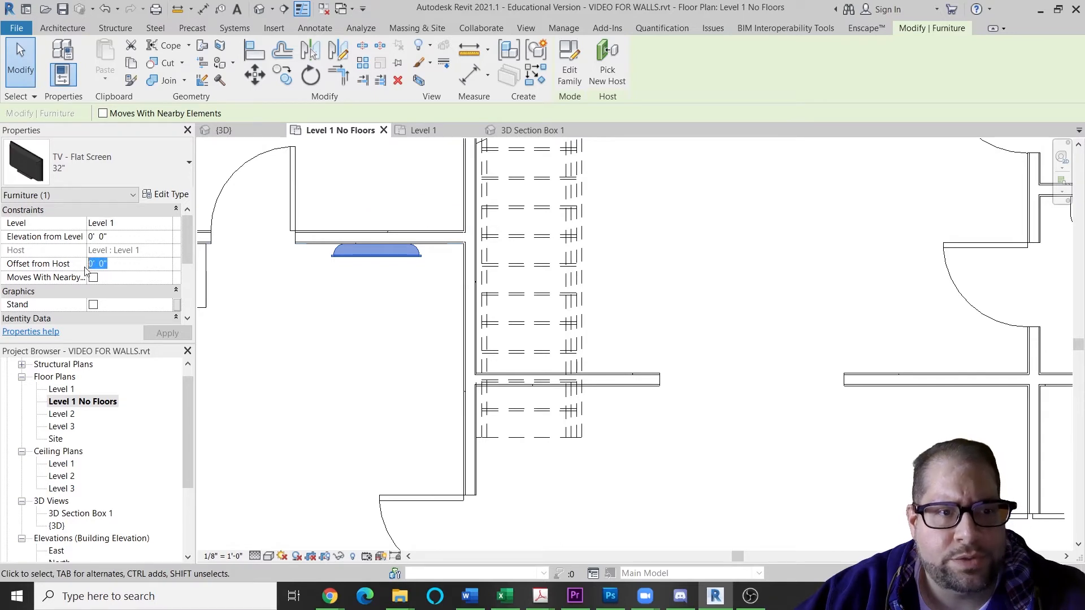
type("5")
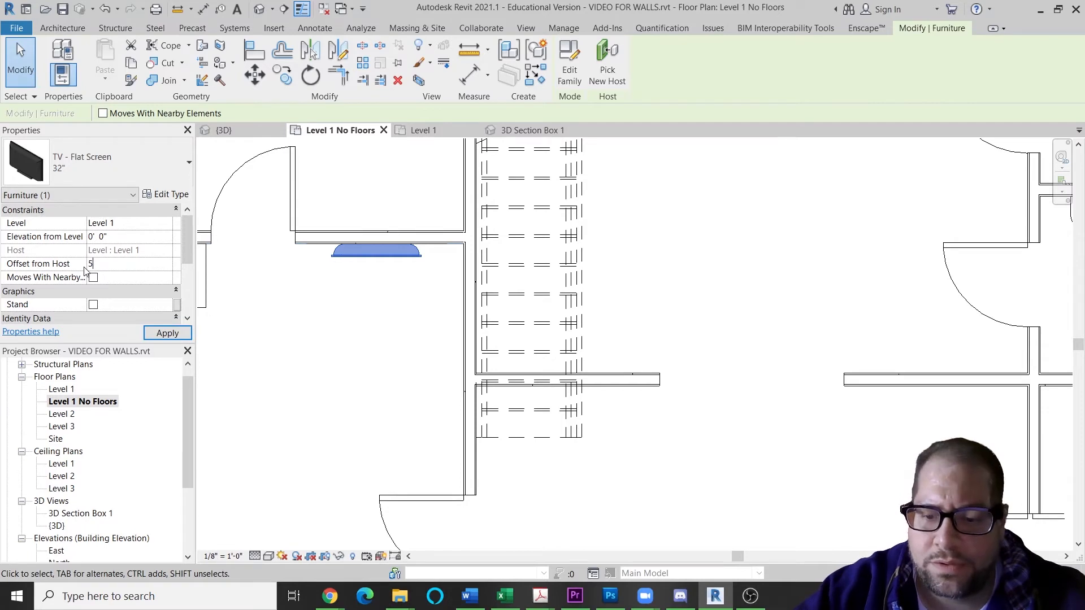
key("Return")
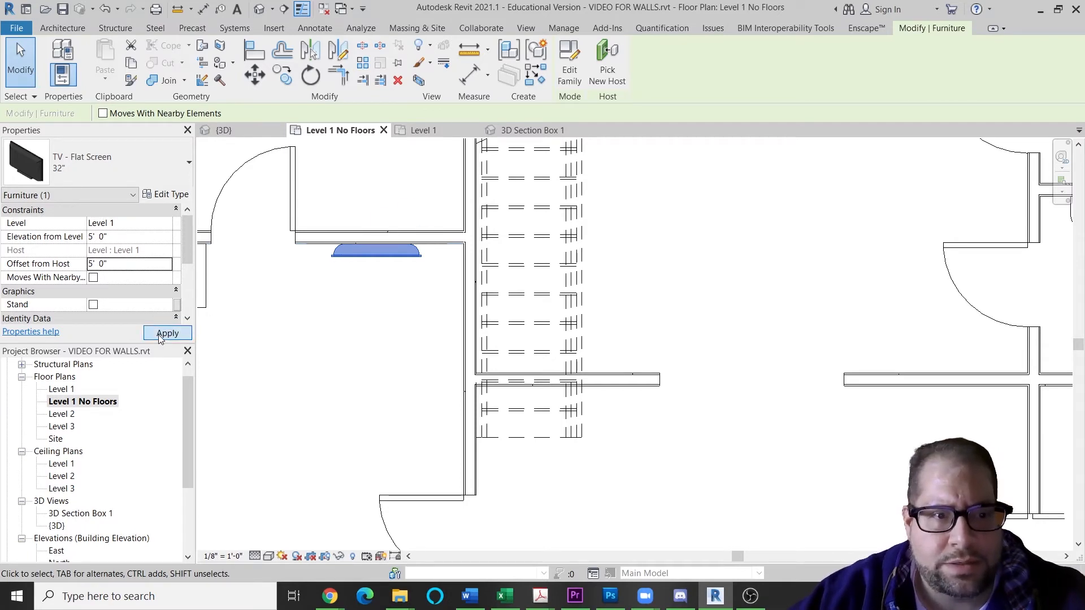
Step: Inspect the wall-mounted TV, the dresser and the TV with a stand in the 3D Section Box 1 view
scroll(144, 388, "down", 1)
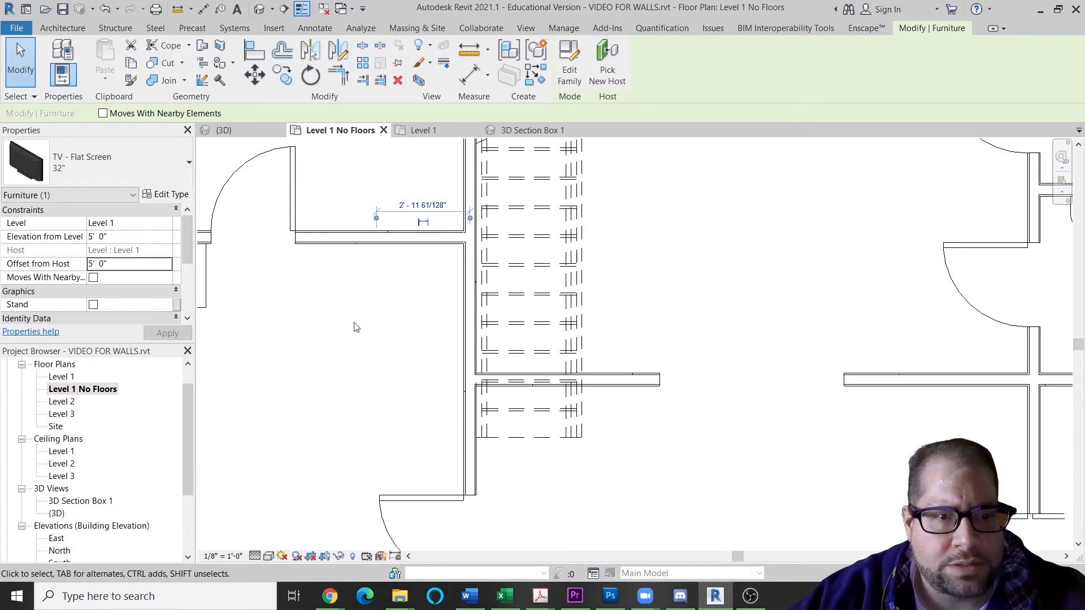
scroll(383, 263, "down", 2)
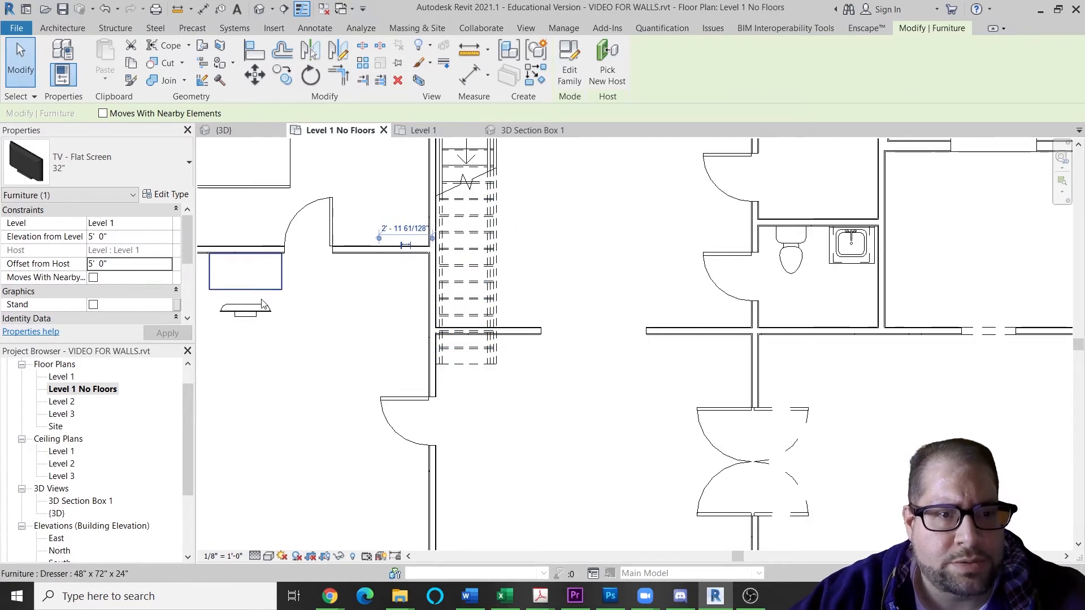
double_click(68, 501)
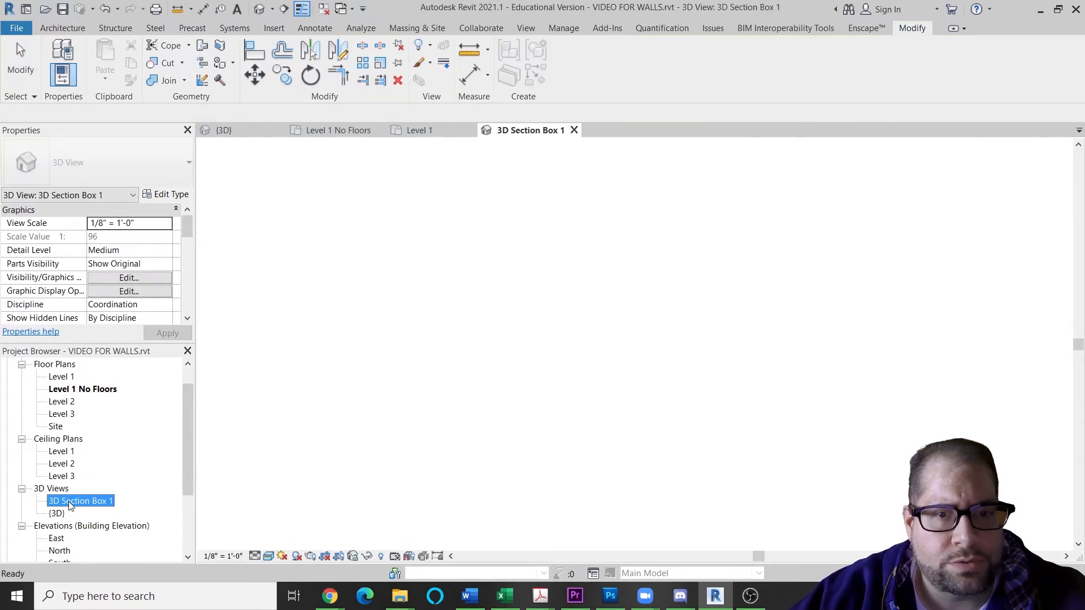
scroll(397, 344, "up", 2)
left_click(397, 344)
scroll(404, 399, "up", 4)
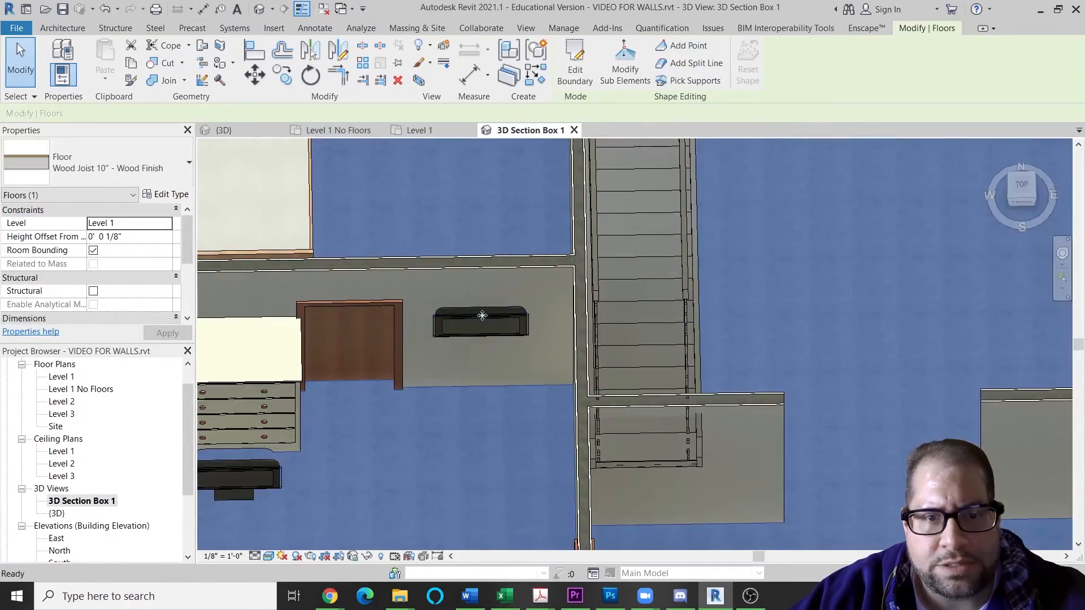
key("Escape")
middle_click_drag(487, 340, 577, 301)
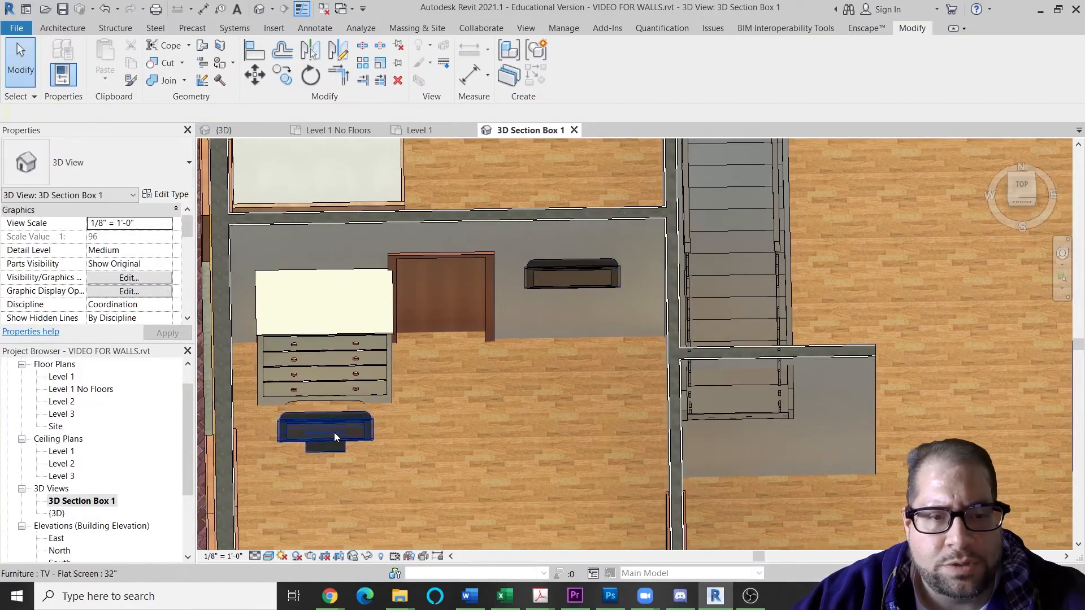
Step: Move the TV with a stand south-east of the dresser and try to rehost it on the dresser's top surface
left_click_drag(334, 432, 452, 405)
left_click(607, 65)
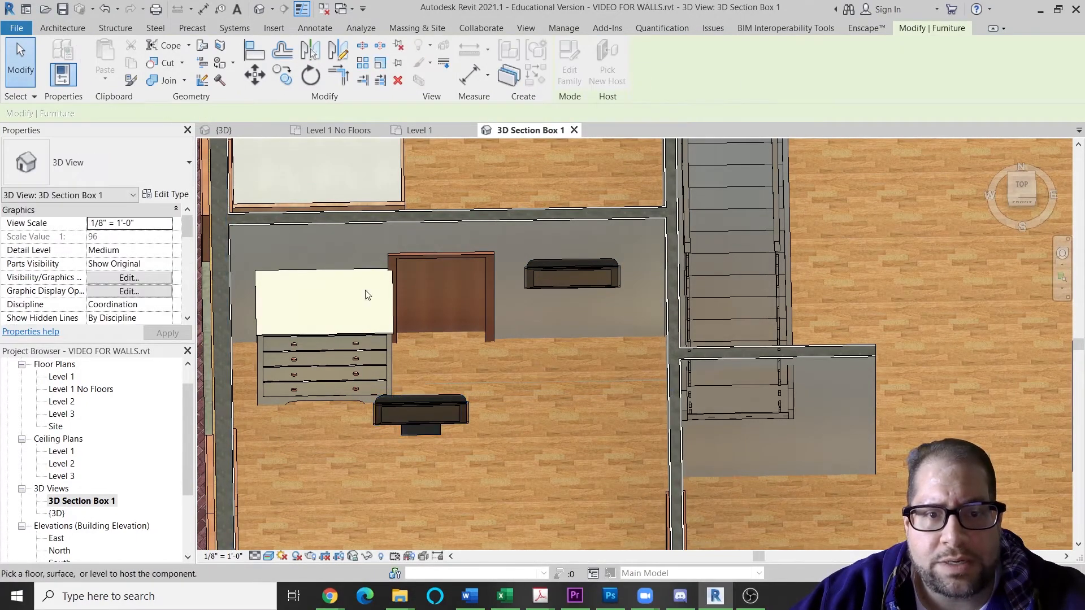
left_click(350, 319)
Step: Open the TV - Flat Screen family for editing, save it over the existing file and load it back into the project
double_click(423, 415)
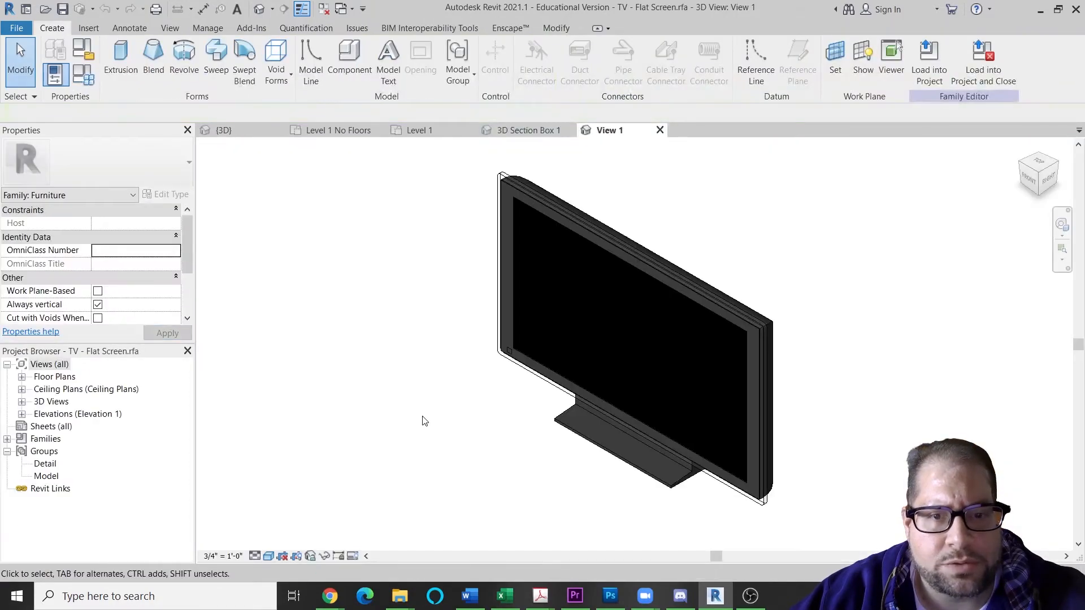
left_click(984, 62)
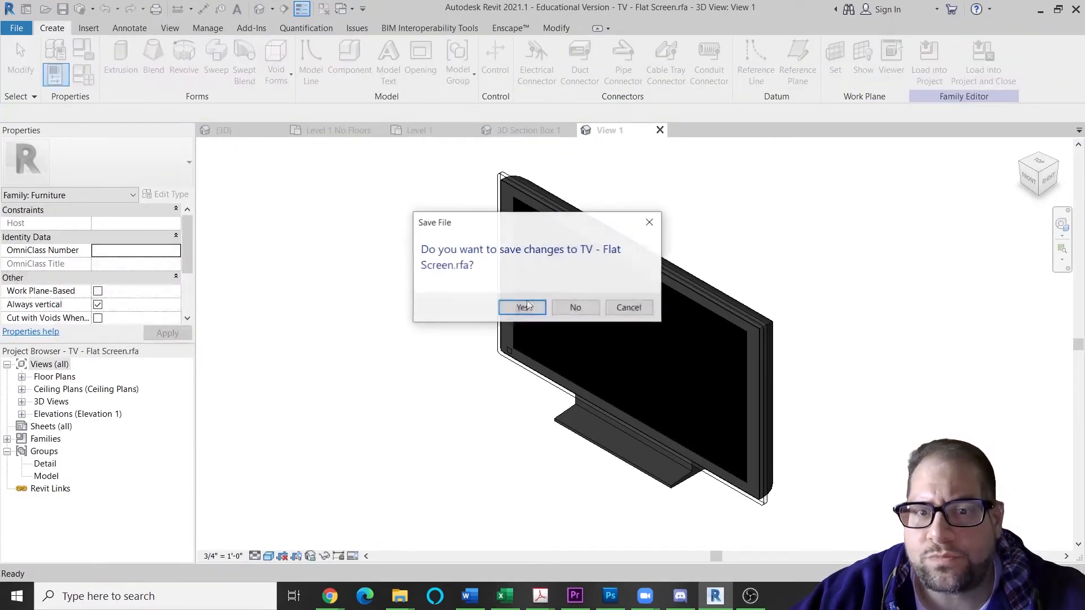
left_click(521, 310)
left_click(522, 309)
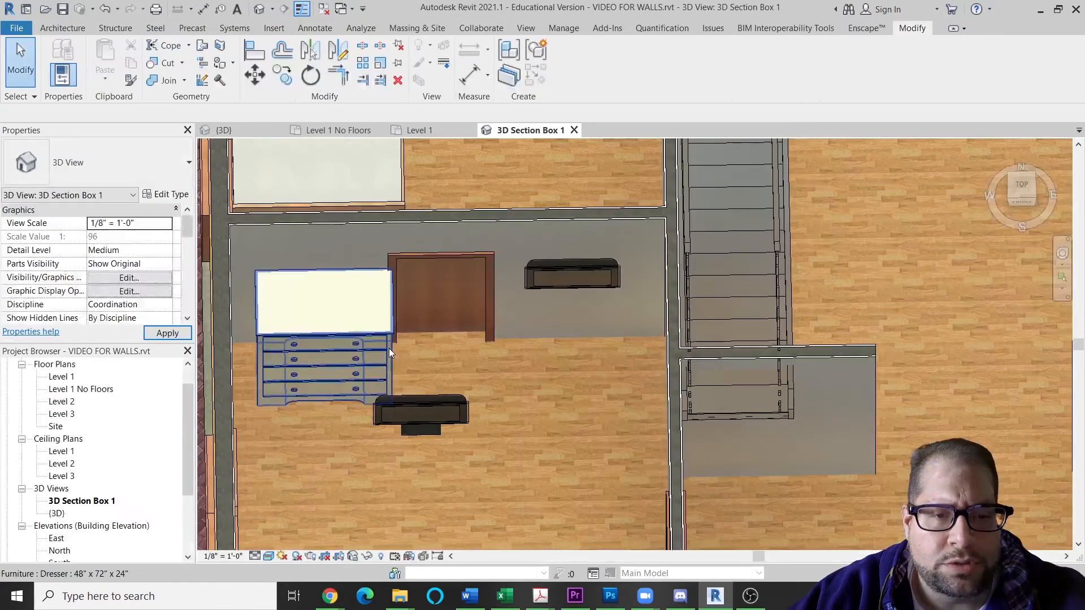
Step: Open the Dresser family, examine its top extrusion, save it over the existing file and load it back into the project
left_click(372, 332)
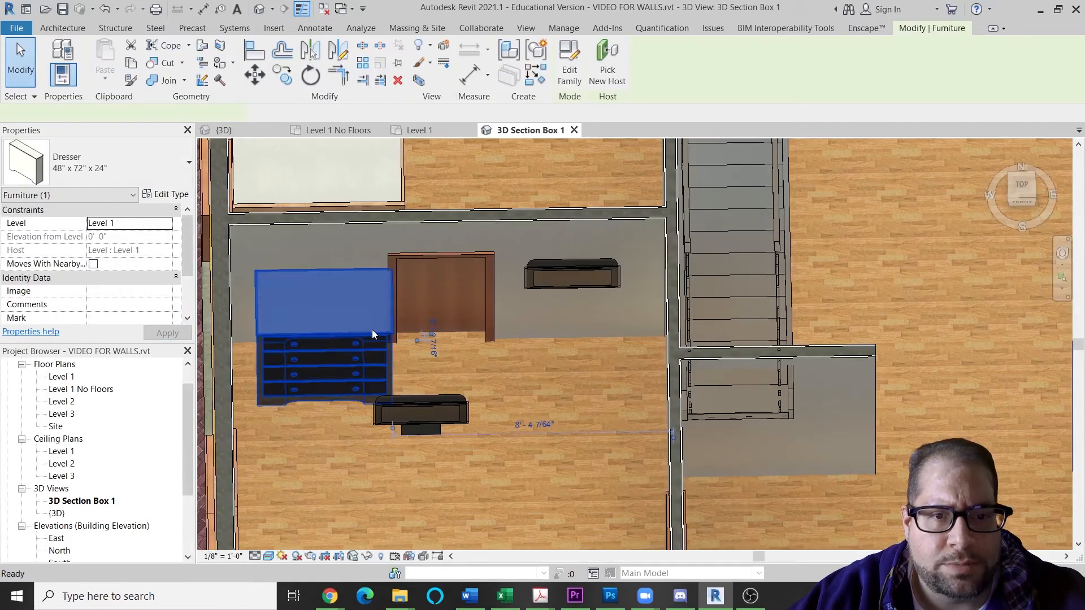
double_click(372, 331)
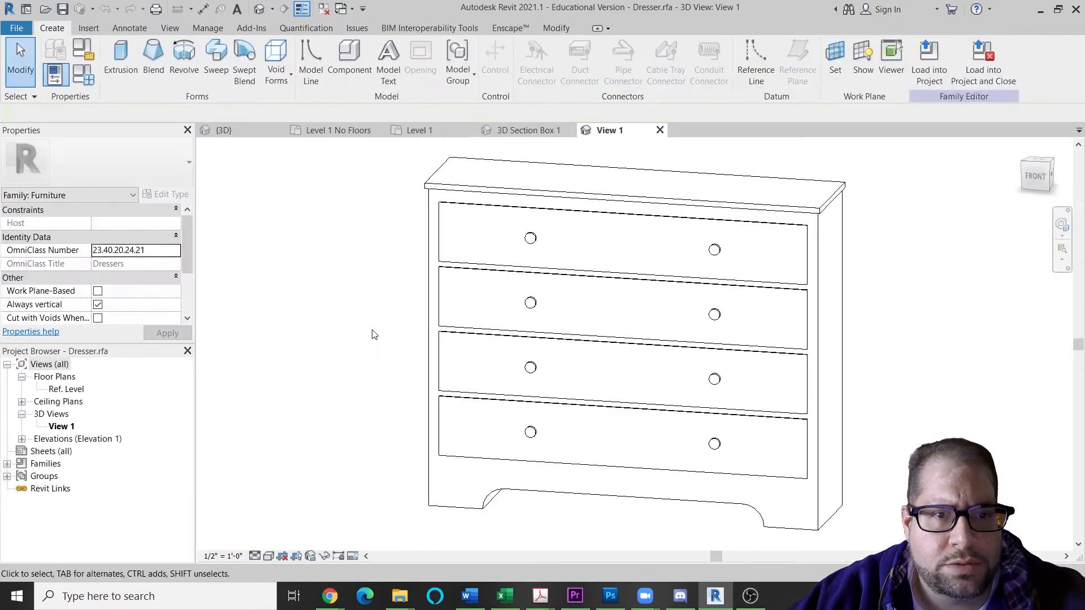
scroll(339, 244, "down", 3)
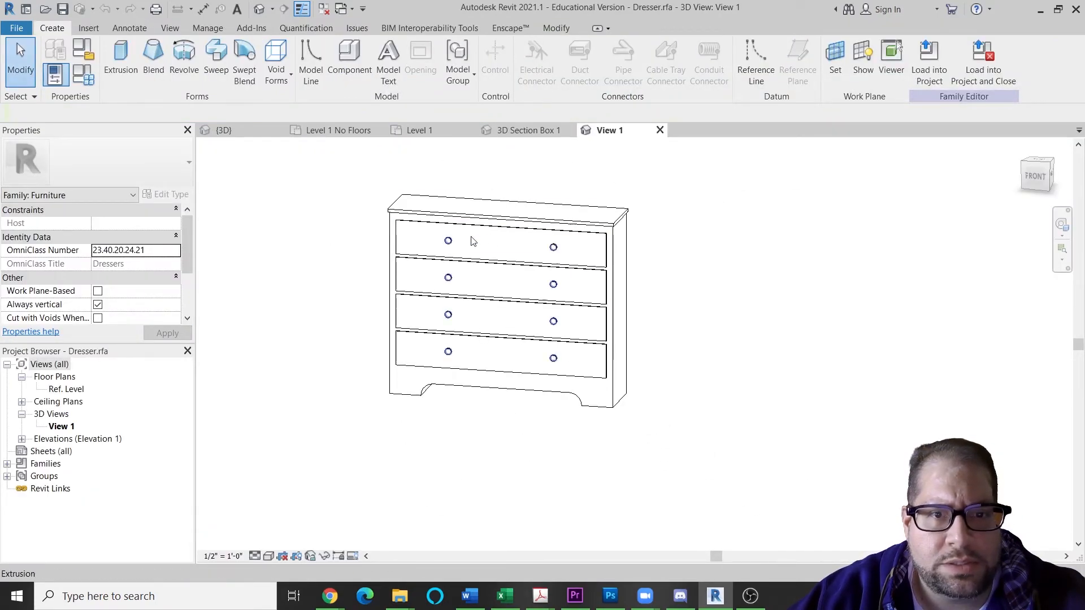
left_click(487, 219)
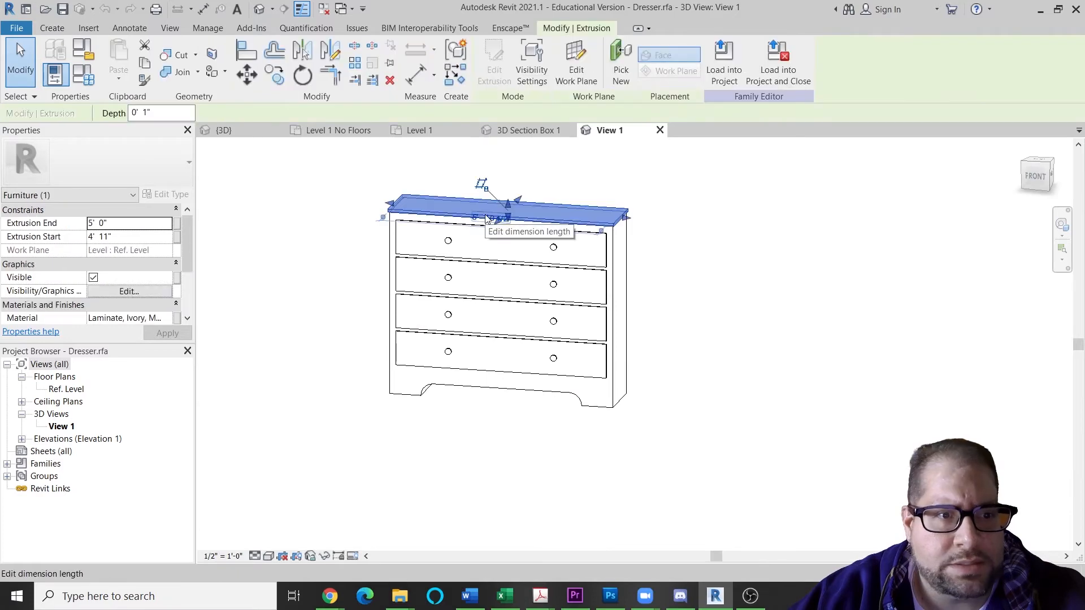
left_click(315, 247)
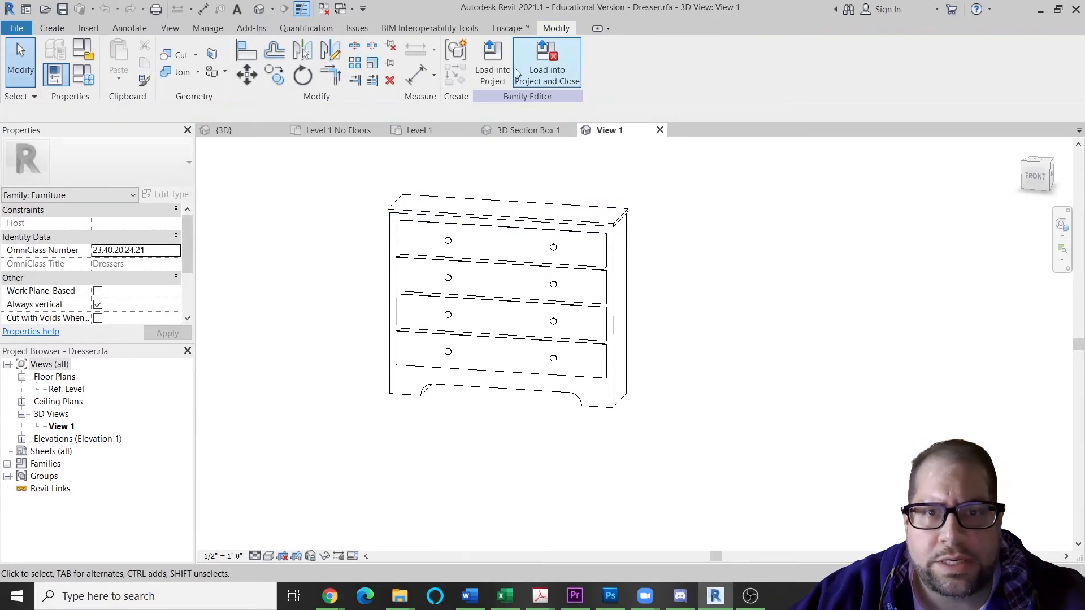
left_click(547, 62)
left_click(521, 298)
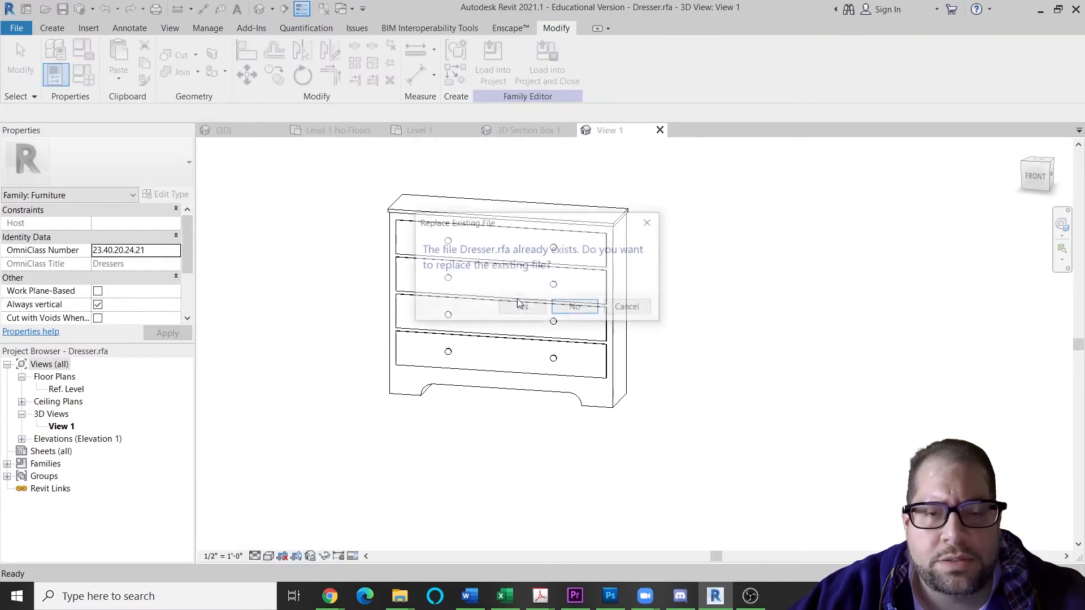
left_click(515, 306)
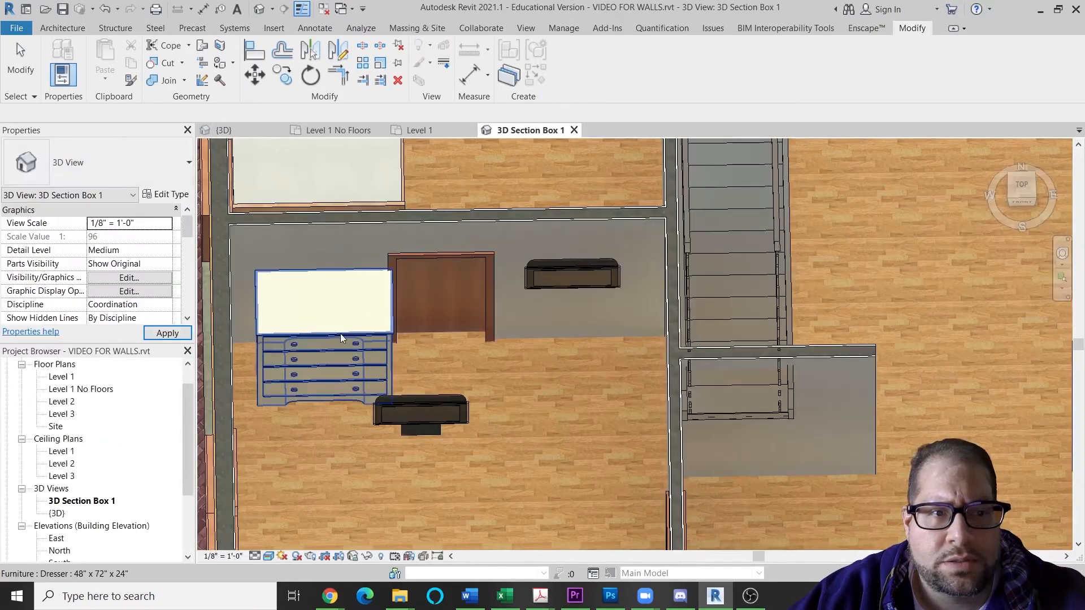
Step: Set the stand TV's offset from host to 6' 0" and position it over the dresser's top, checking it in 3D
left_click(340, 333)
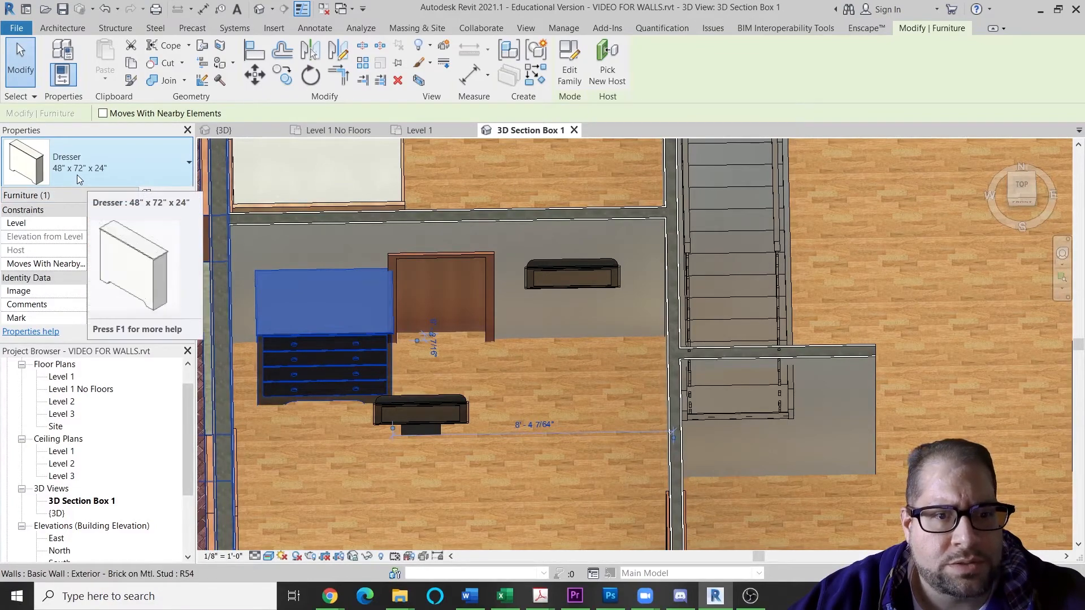
left_click(452, 401)
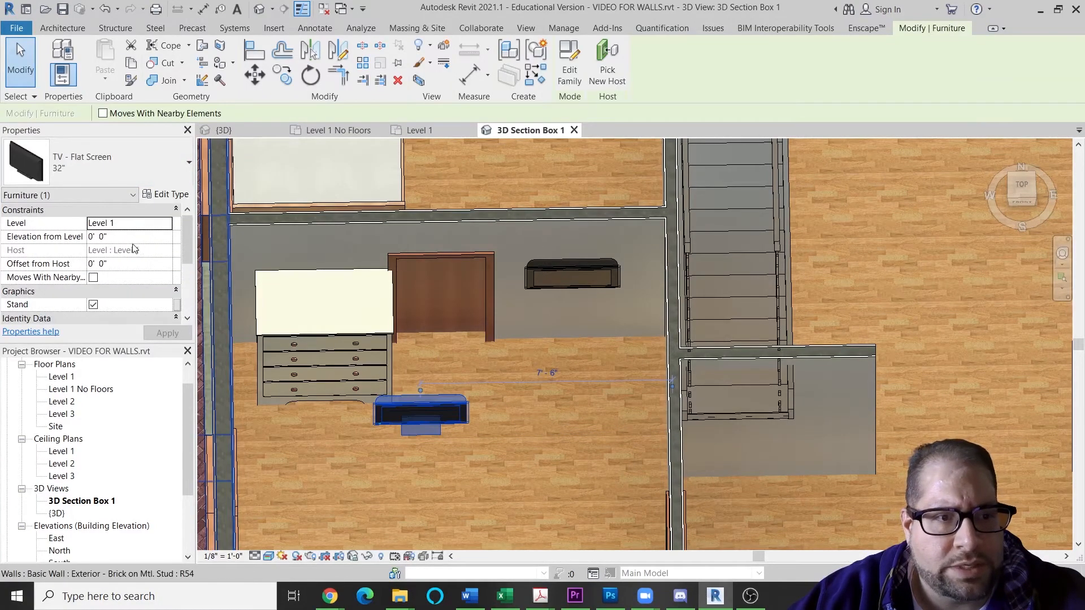
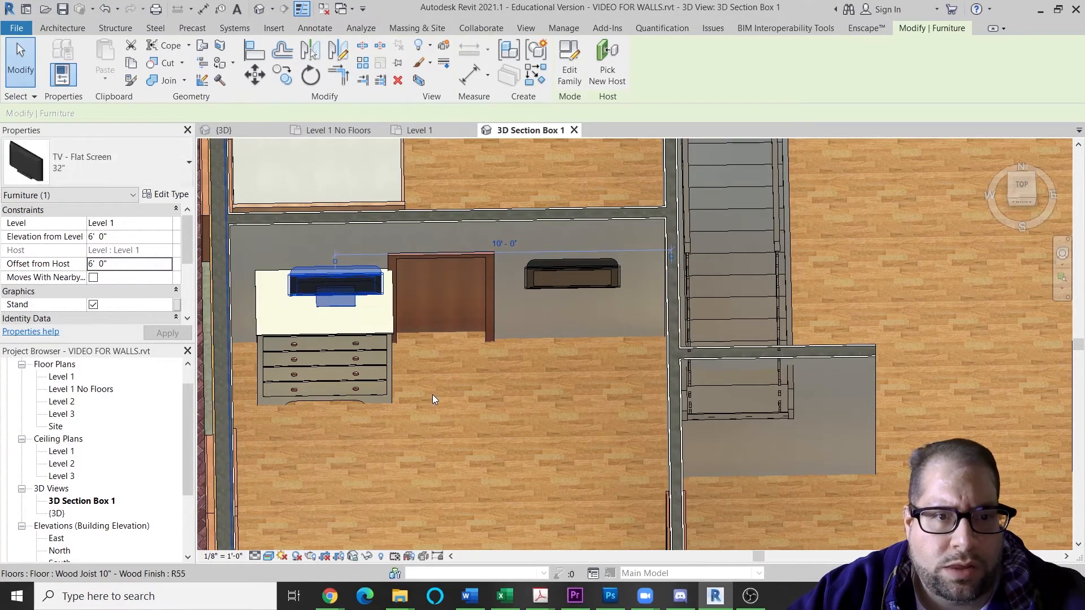
key("Escape")
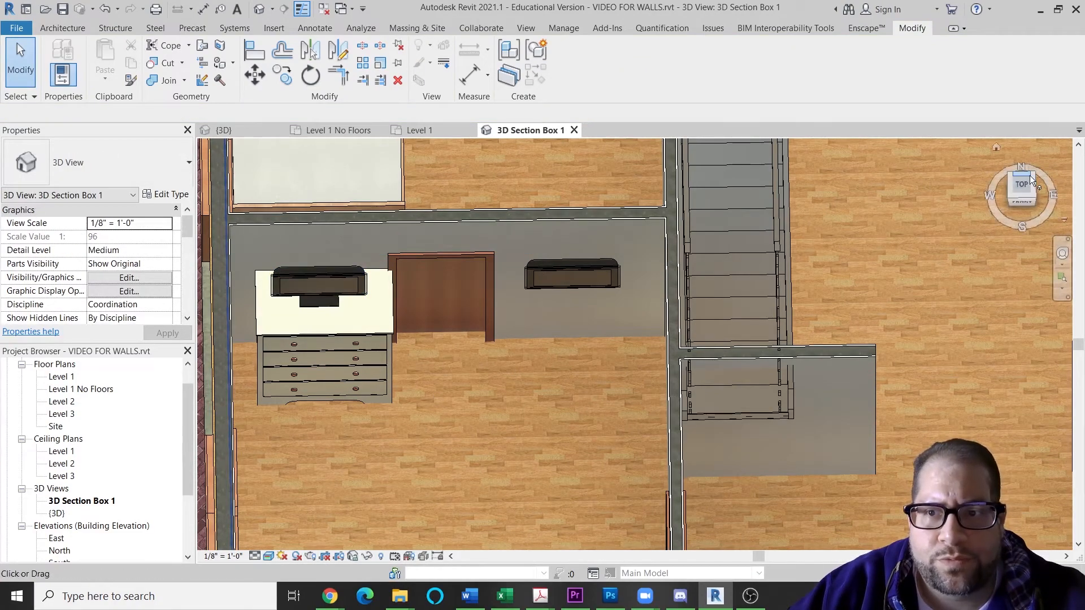
left_click_drag(1025, 188, 932, 173)
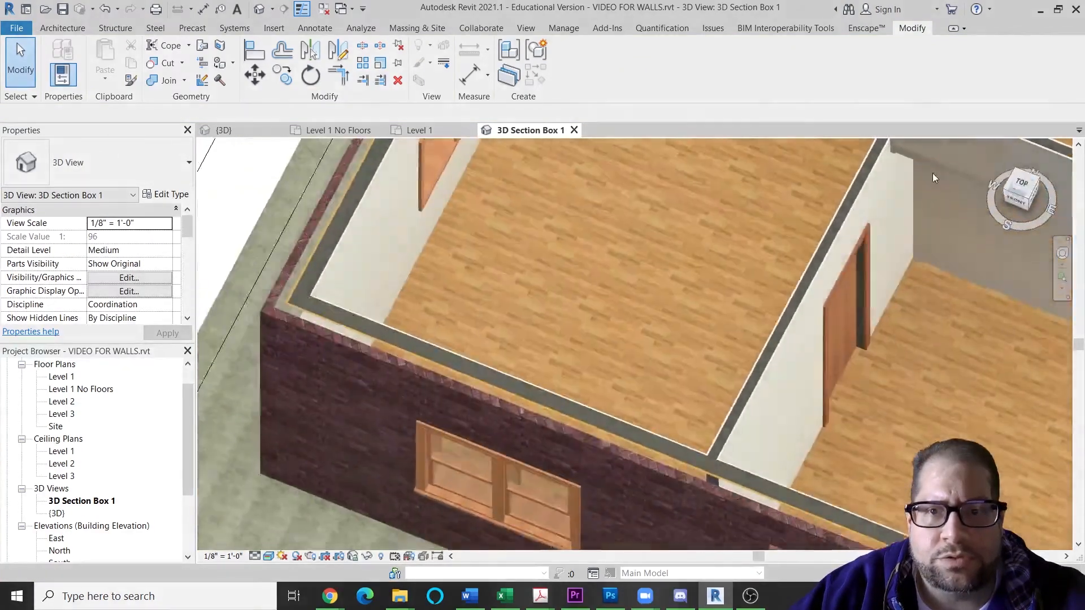
middle_click_drag(873, 225, 648, 515)
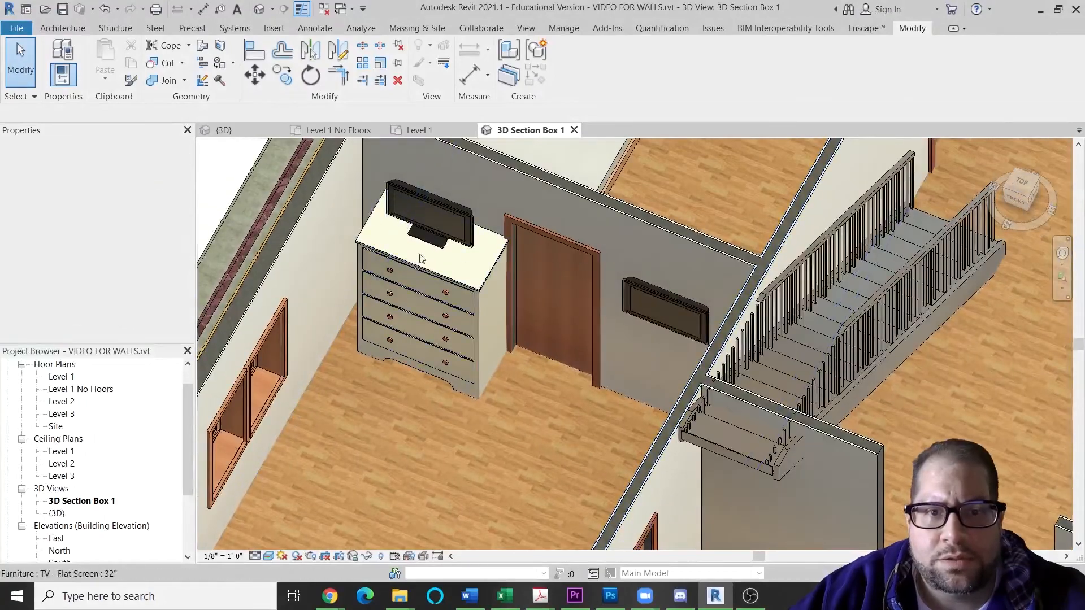
scroll(608, 366, "down", 1)
scroll(609, 366, "down", 3)
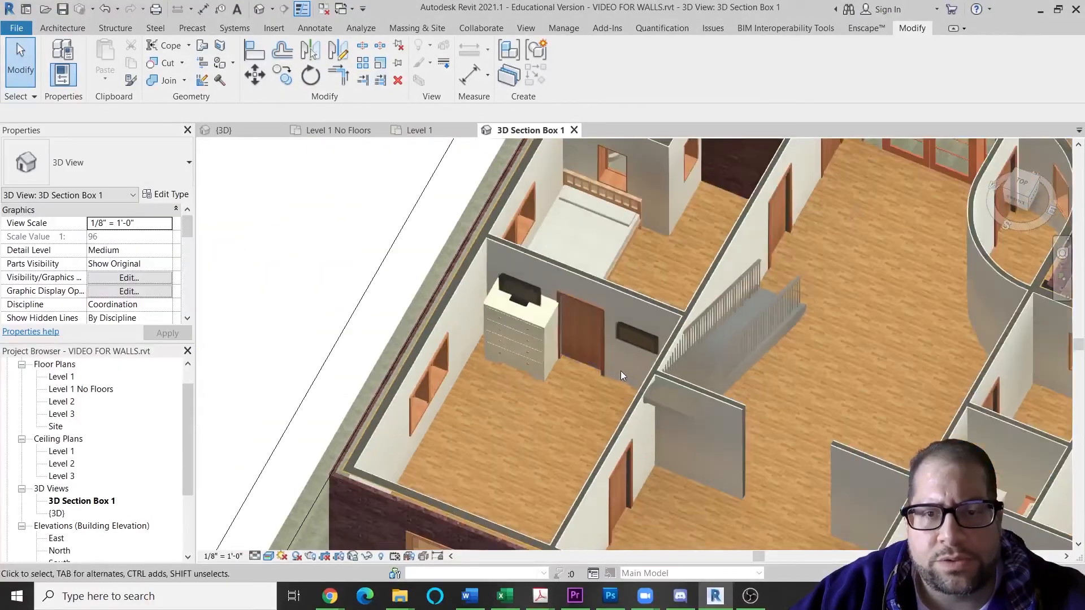
Step: Start loading a component family and browse the English-Imperial library to Plumbing, Architectural, Fixtures, Bathtubs
middle_click_drag(673, 387, 477, 278)
middle_click_drag(838, 382, 597, 290)
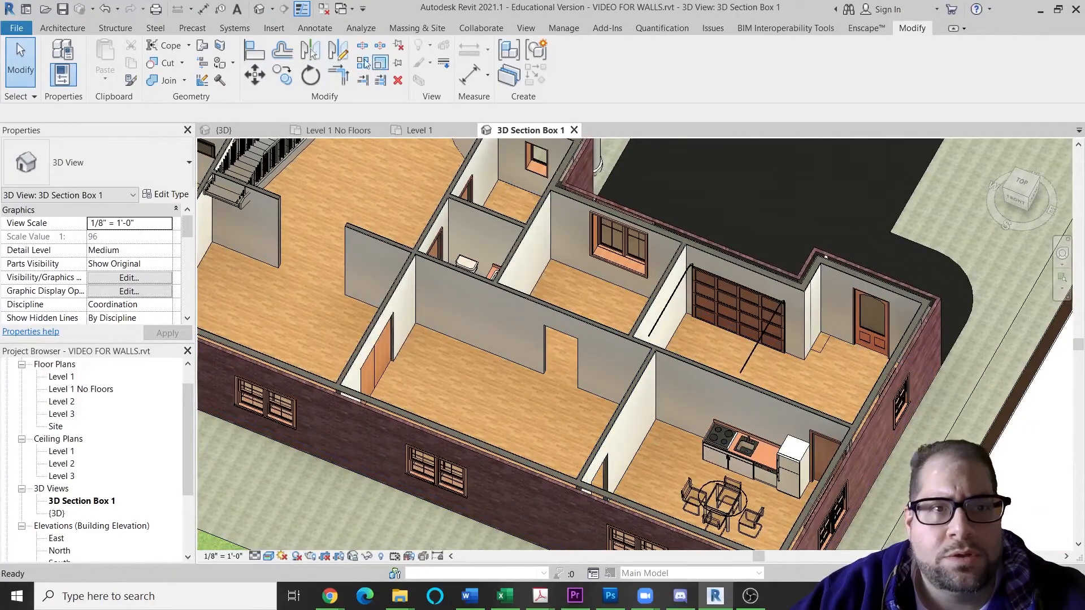
left_click(62, 28)
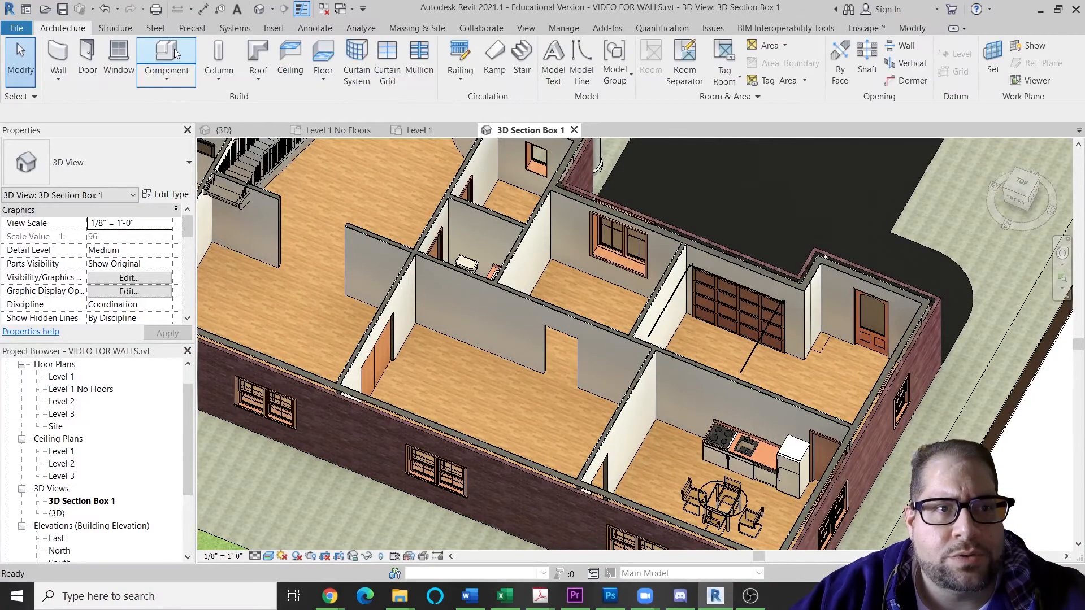
left_click(166, 54)
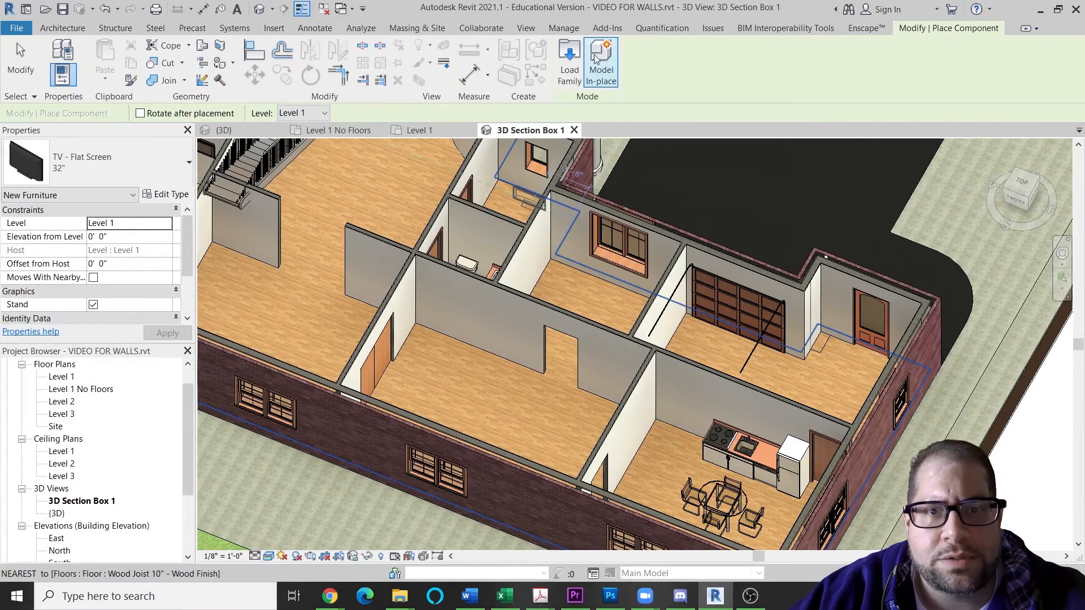
left_click(569, 63)
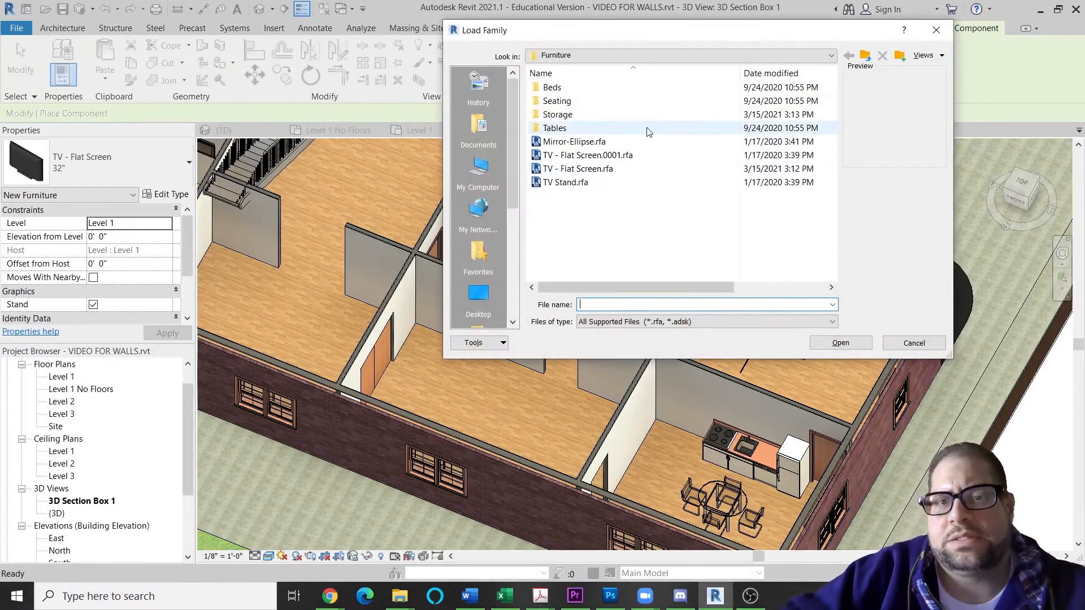
left_click(864, 56)
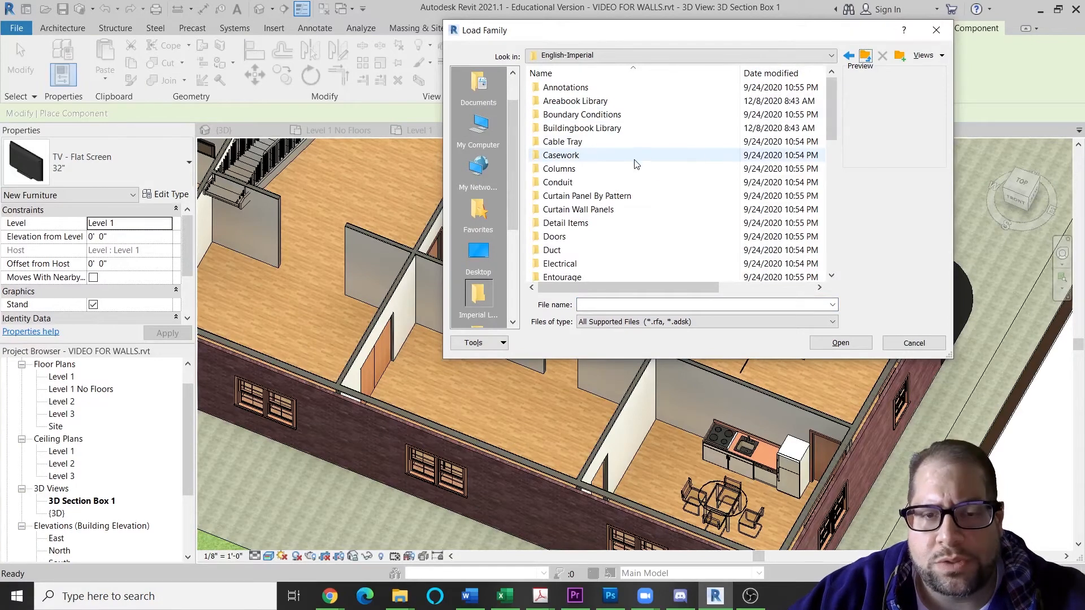
scroll(639, 203, "down", 3)
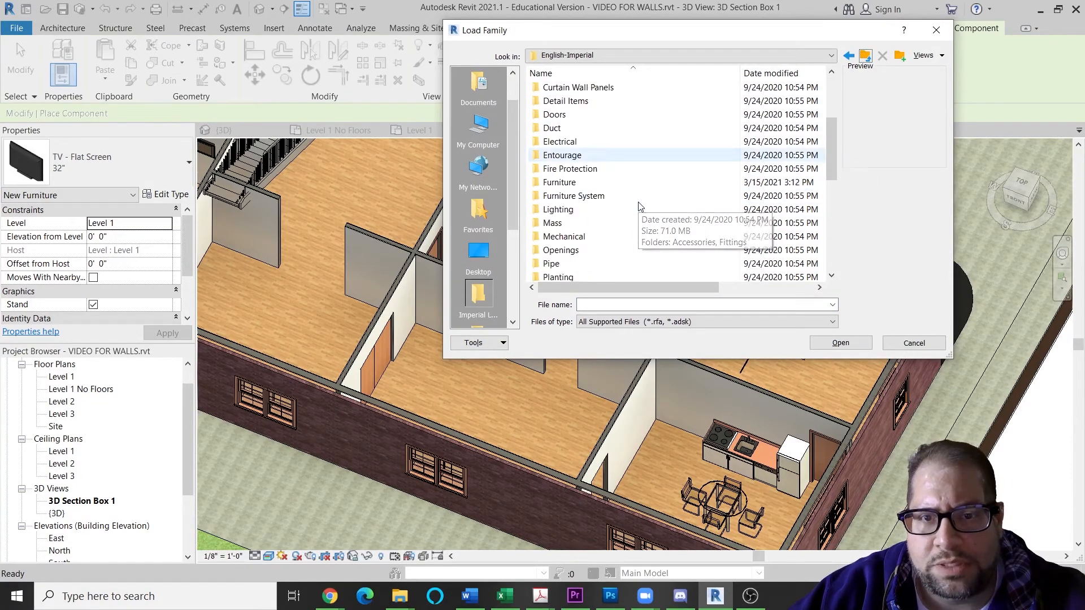
scroll(622, 214, "down", 2)
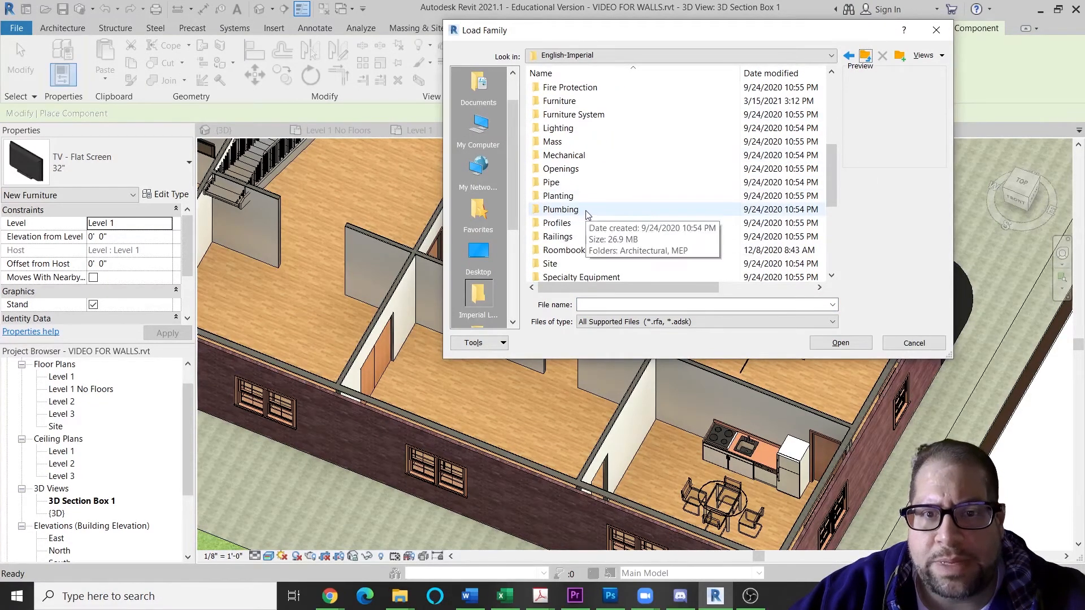
double_click(586, 210)
left_click(570, 94)
double_click(570, 94)
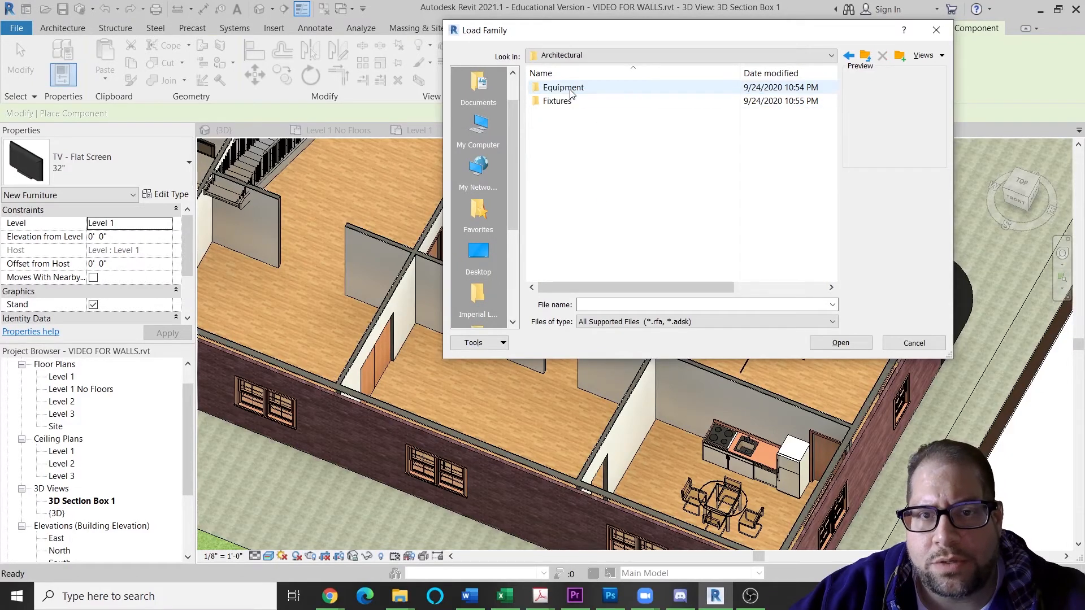
double_click(577, 102)
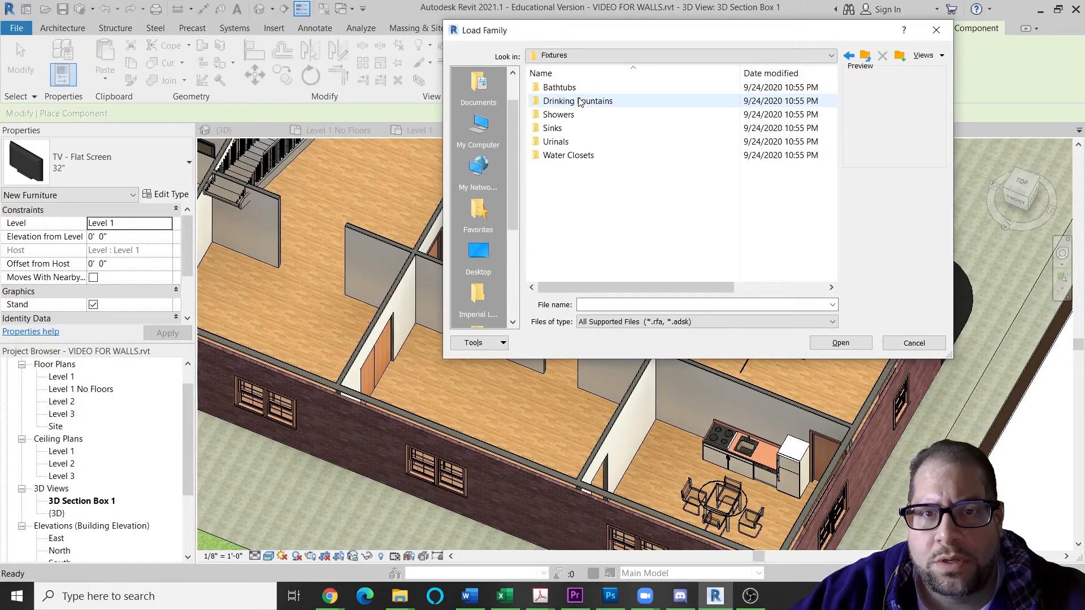
double_click(579, 92)
Step: Load Tub-Rectangular-3D.rfa and place the tub against the north wall of the empty middle room, just west of the doorway opening
left_click(595, 102)
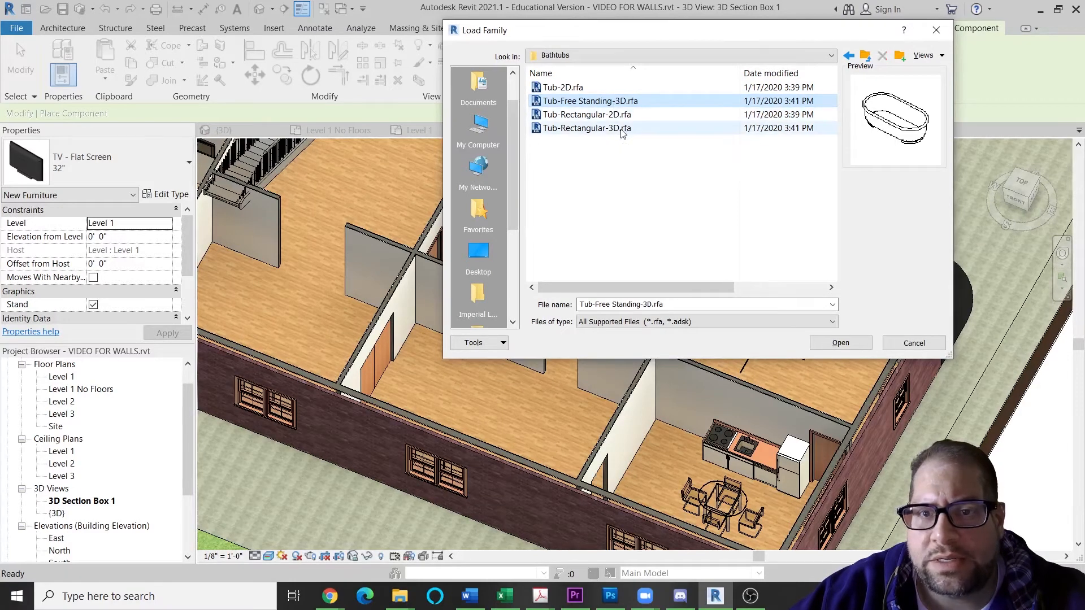
left_click(623, 131)
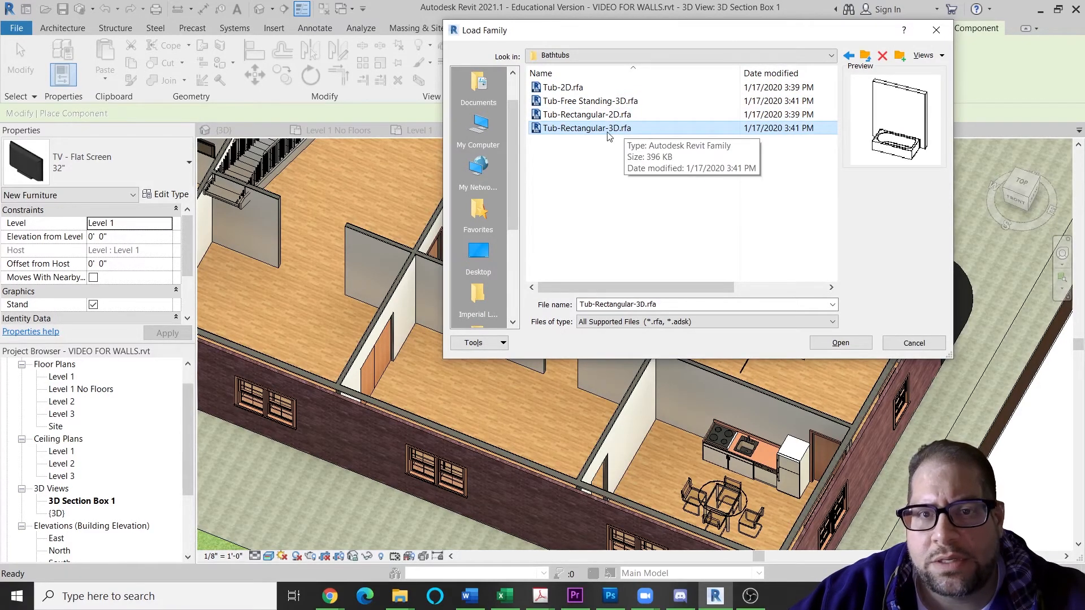
left_click(839, 342)
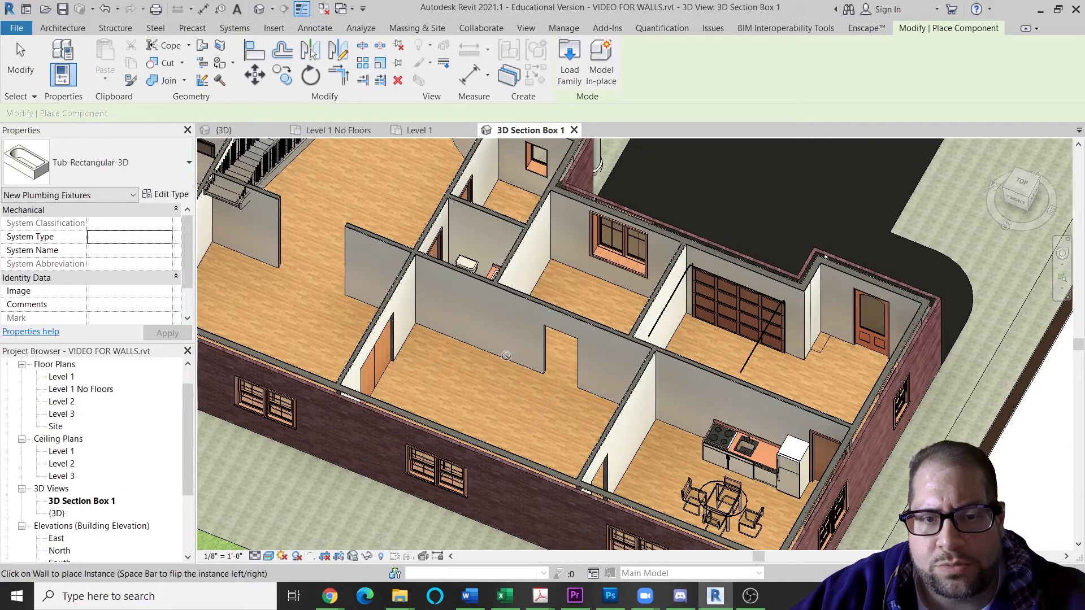
left_click(528, 366)
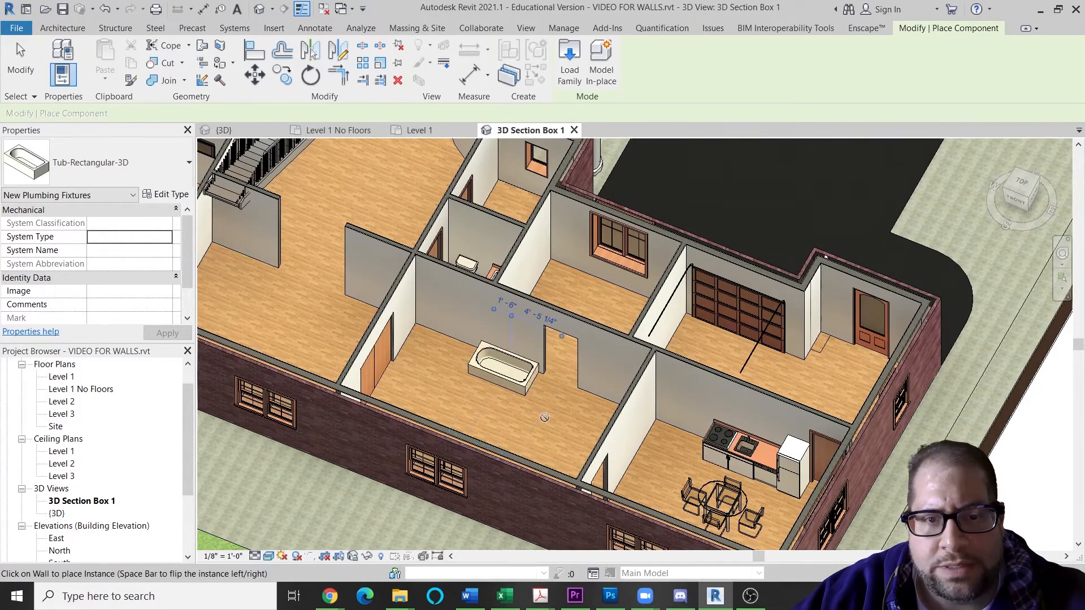
key("Escape")
key("Escape")
scroll(526, 385, "up", 5)
scroll(524, 385, "up", 3)
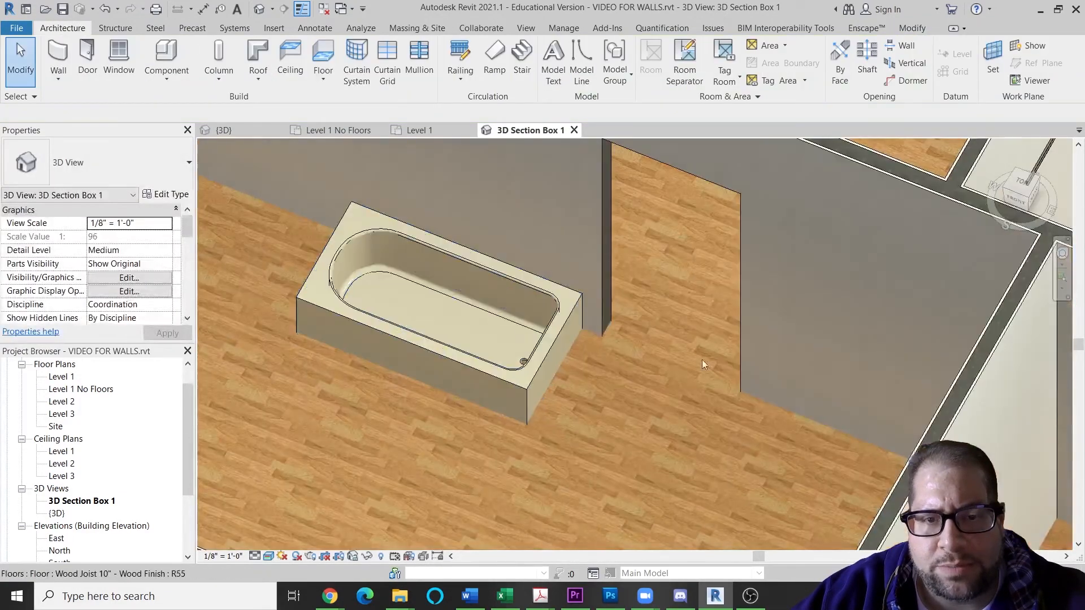
Step: Load the Tub-Free Standing-3D.rfa family from the Bathtubs folder for placement
scroll(701, 339, "down", 4)
left_click(191, 49)
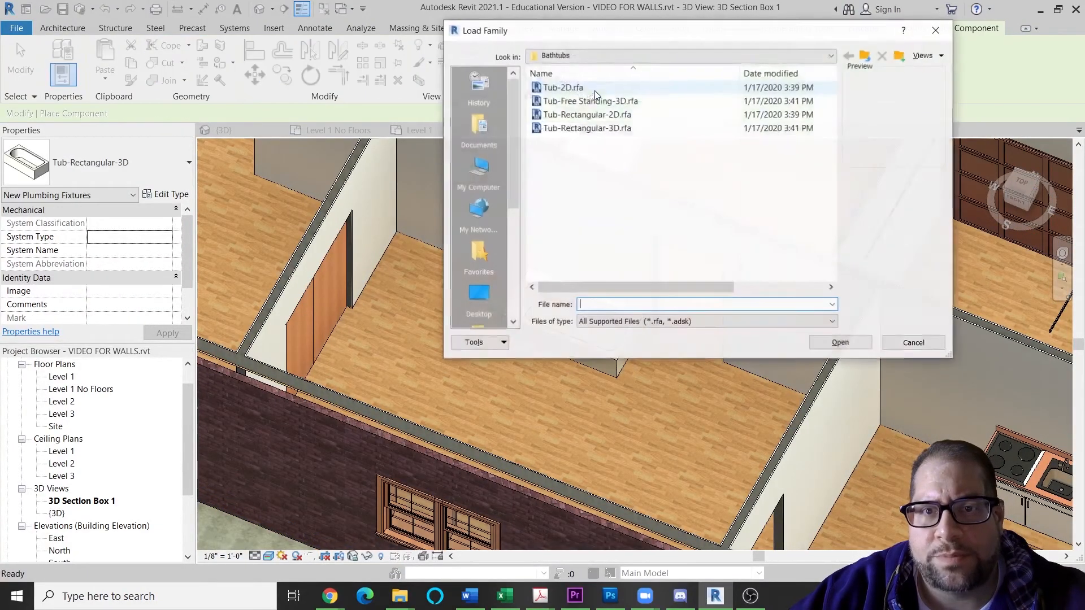
left_click(603, 102)
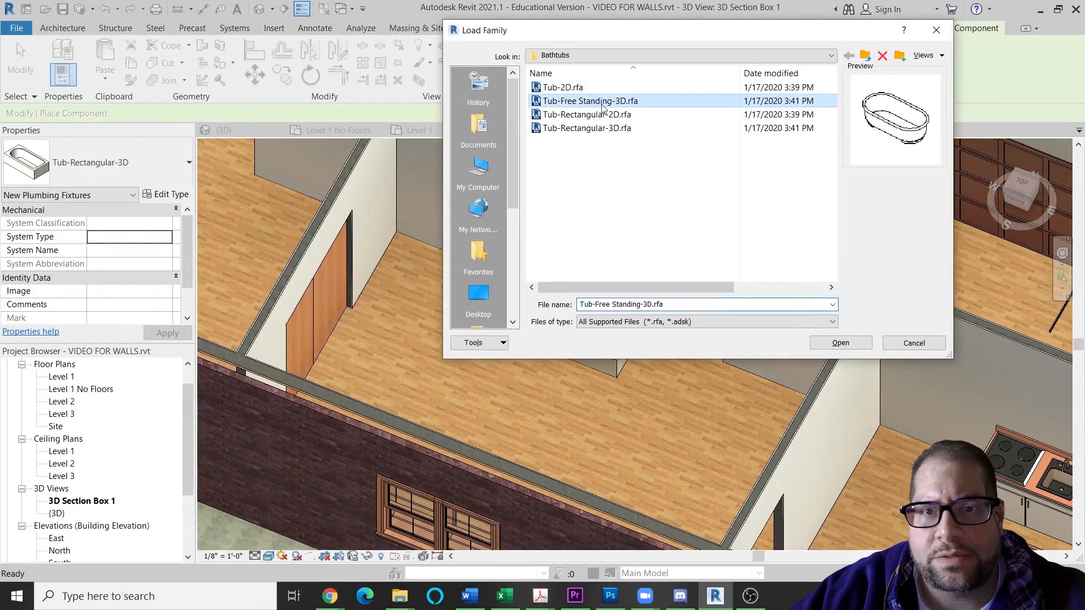
left_click(841, 343)
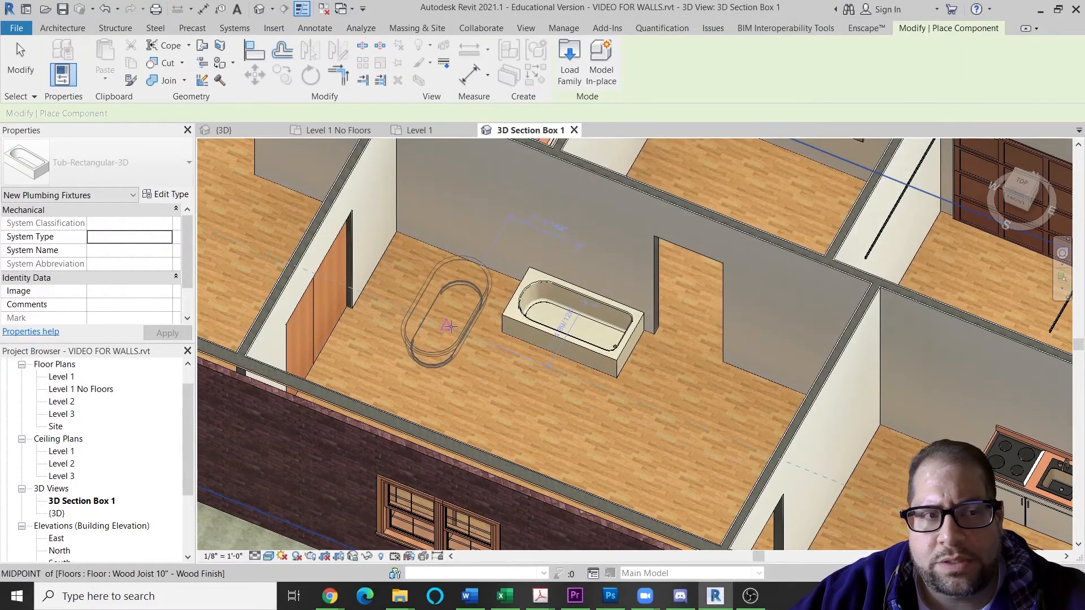
Step: Place the free-standing tub on the middle room's floor, between the double doors and the rectangular tub, and end placement
left_click(437, 351)
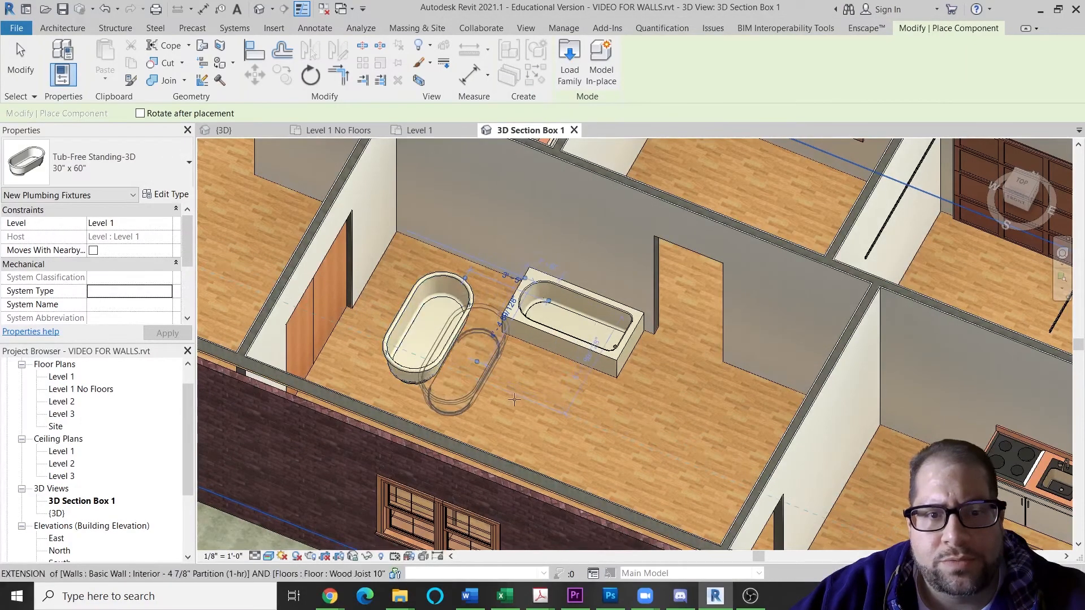
key("Escape")
key("Escape")
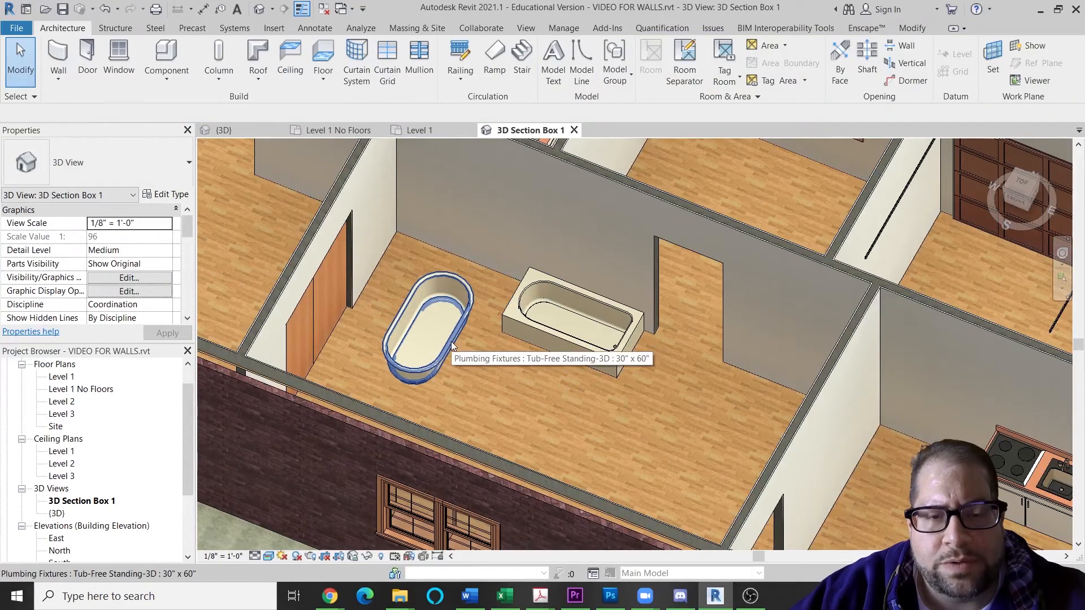
Step: Rehost the rectangular tub onto the short wall beside the foot of the stairs using Pick New Host
left_click(577, 333)
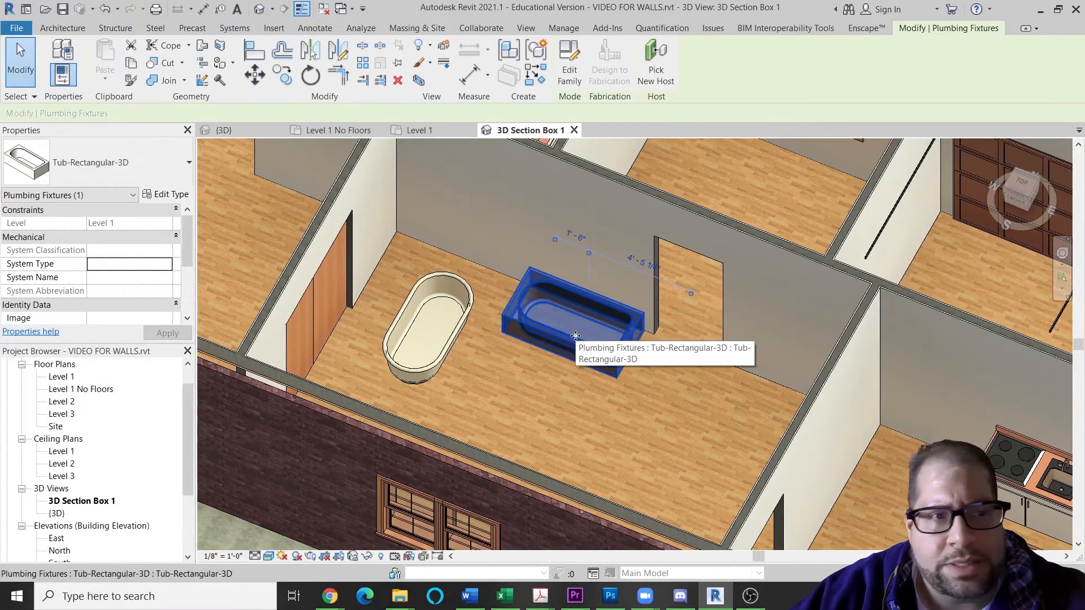
left_click(656, 68)
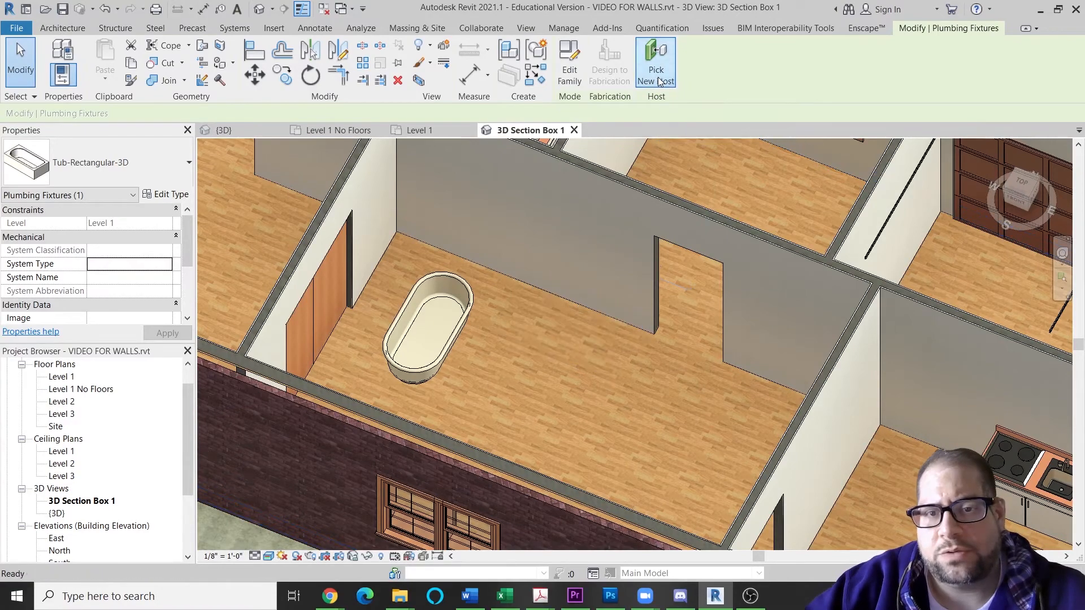
scroll(738, 259, "down", 2)
middle_click_drag(646, 365, 1001, 604)
middle_click_drag(956, 412, 507, 192)
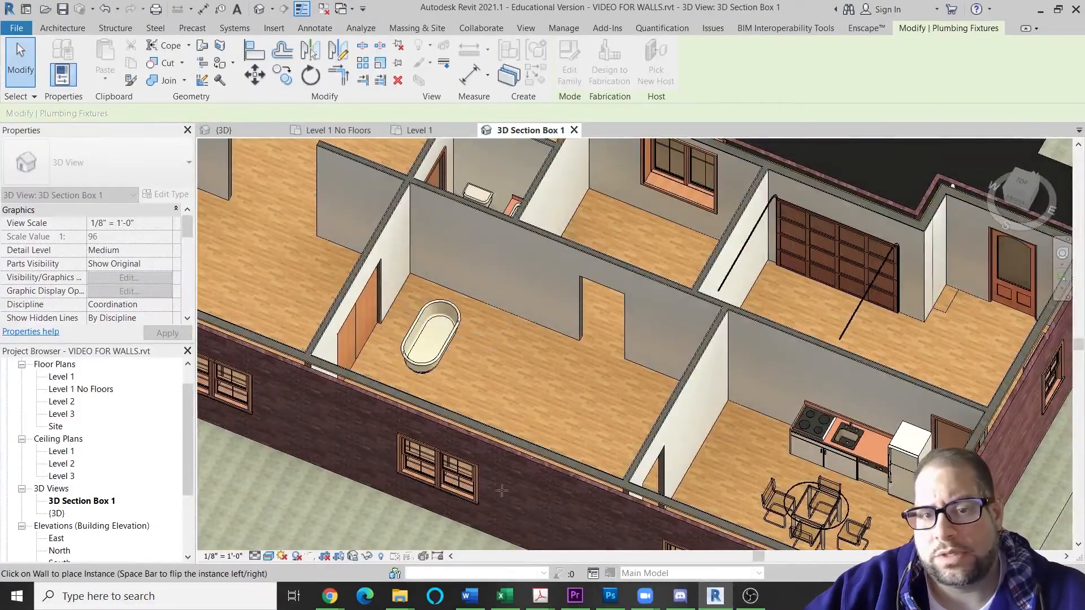
middle_click_drag(501, 490, 813, 592)
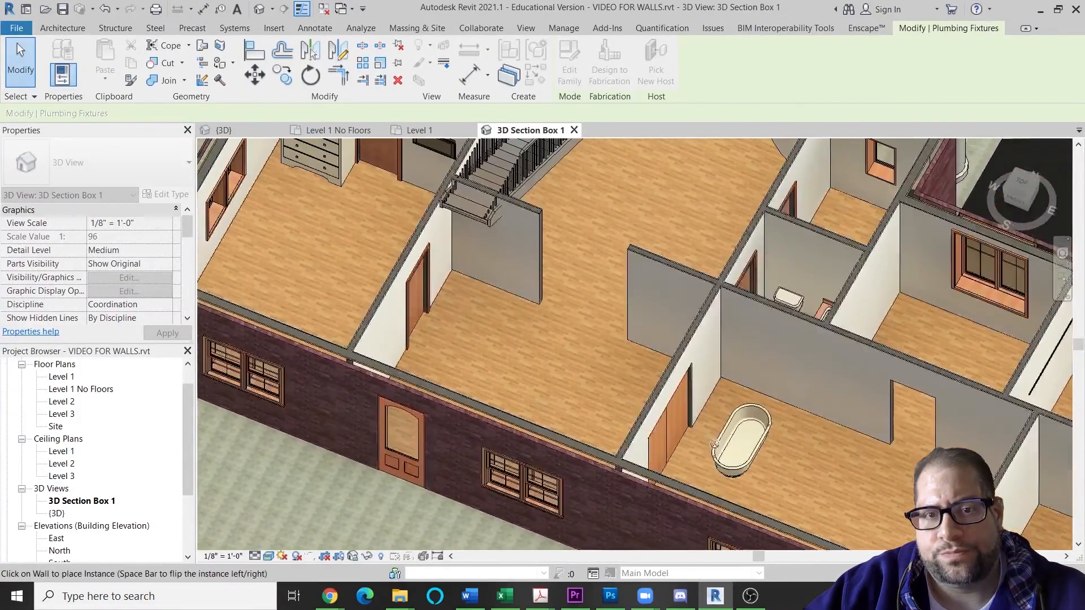
left_click(486, 297)
key("Escape")
key("Escape")
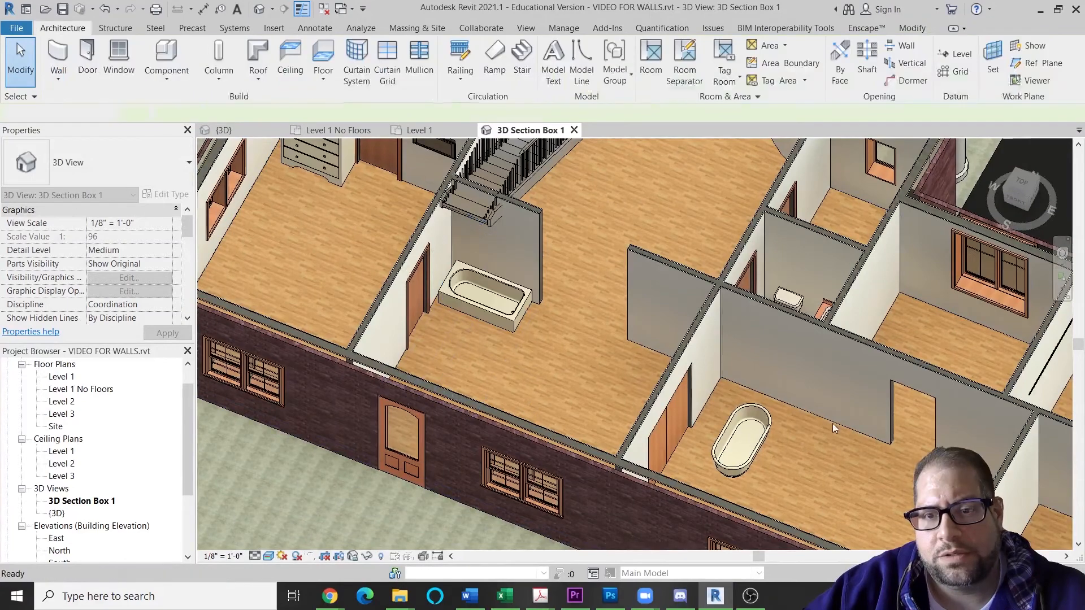
Step: Start loading another component family and look inside the Entourage folder of the English-Imperial library
scroll(718, 215, "down", 1)
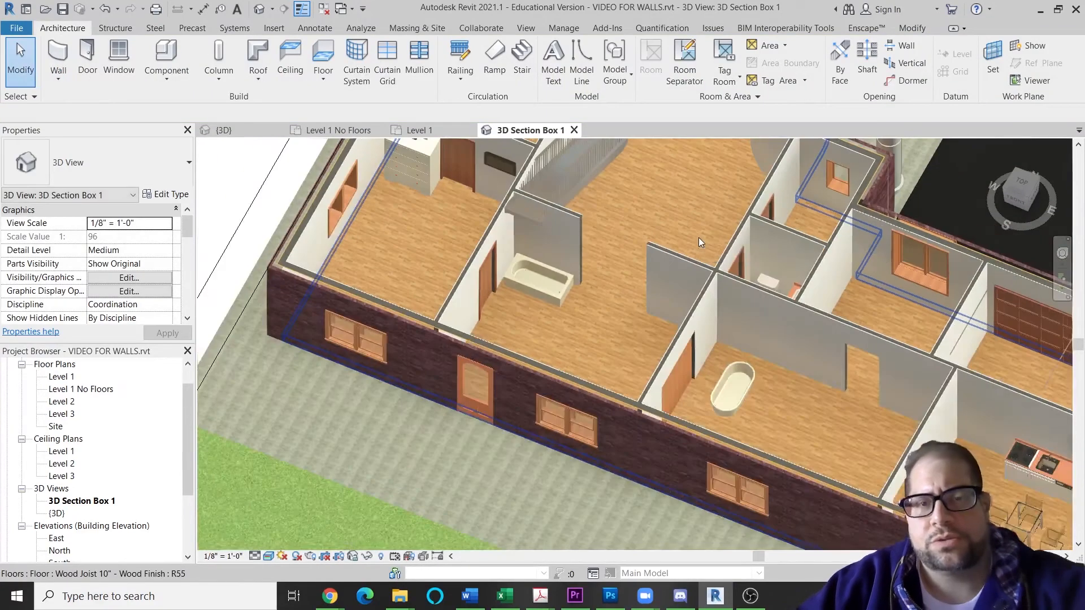
middle_click_drag(689, 241, 608, 256)
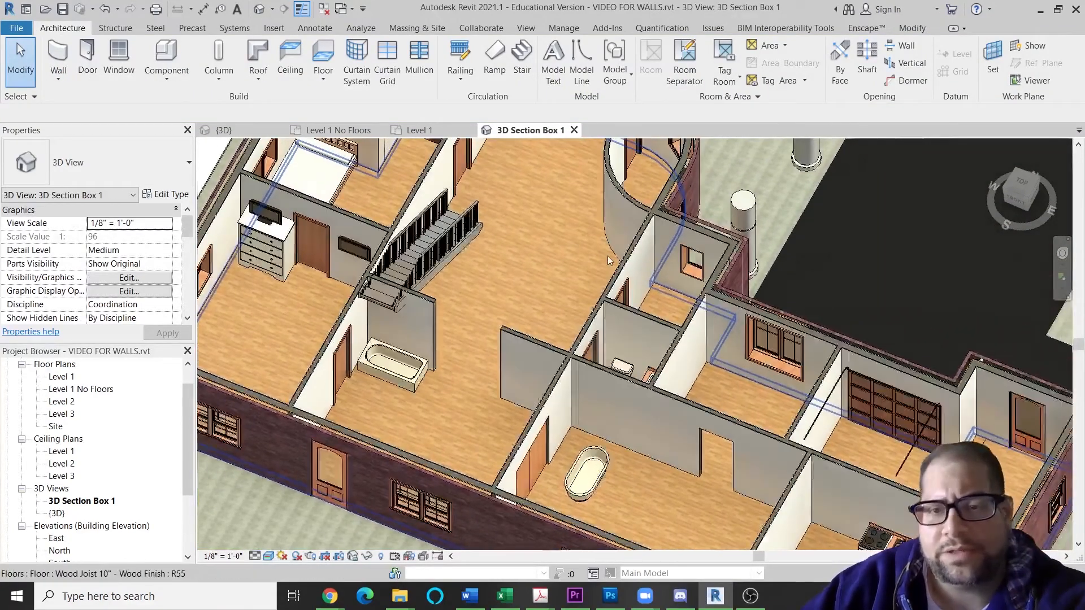
scroll(608, 256, "down", 1)
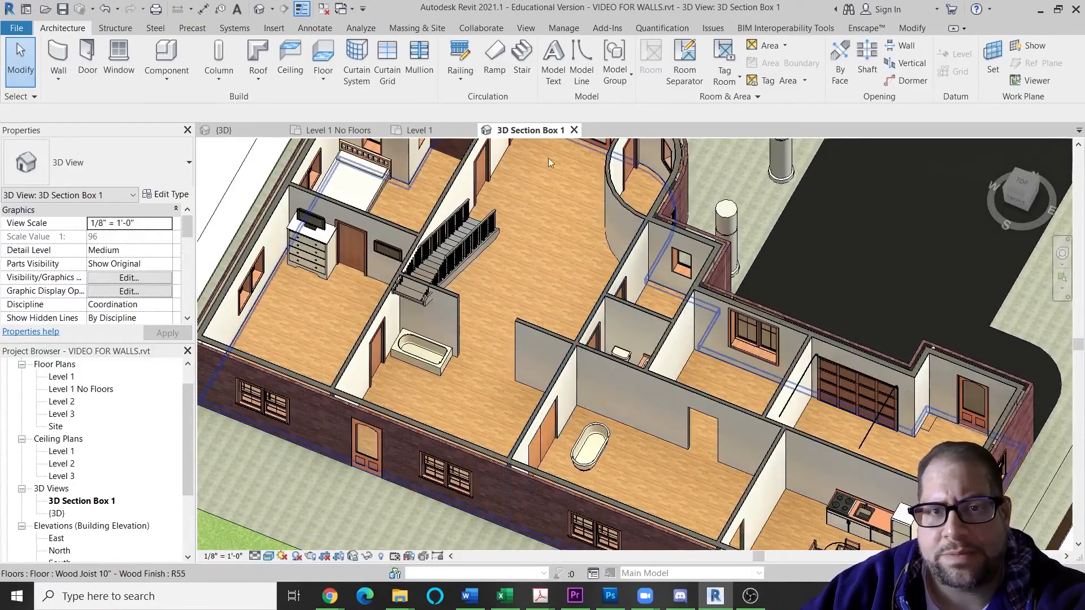
left_click(166, 57)
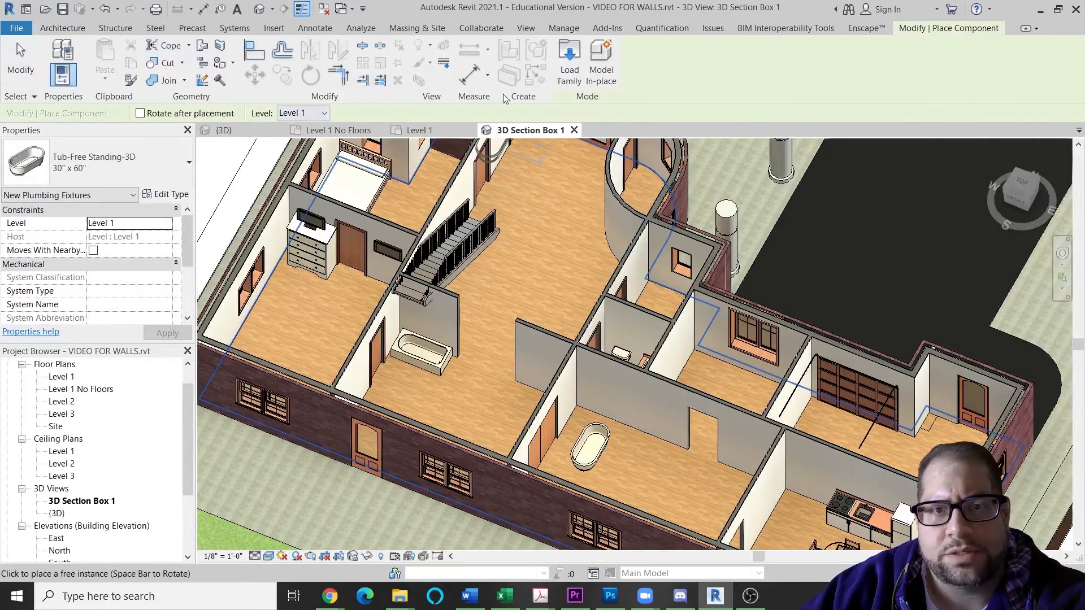
left_click(569, 62)
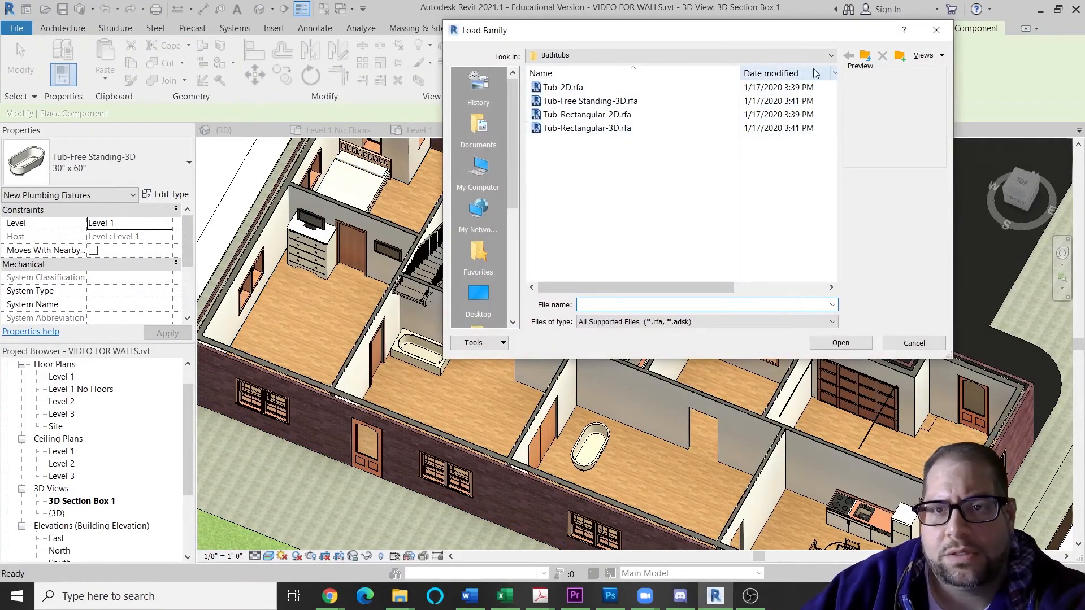
left_click(866, 56)
left_click(866, 55)
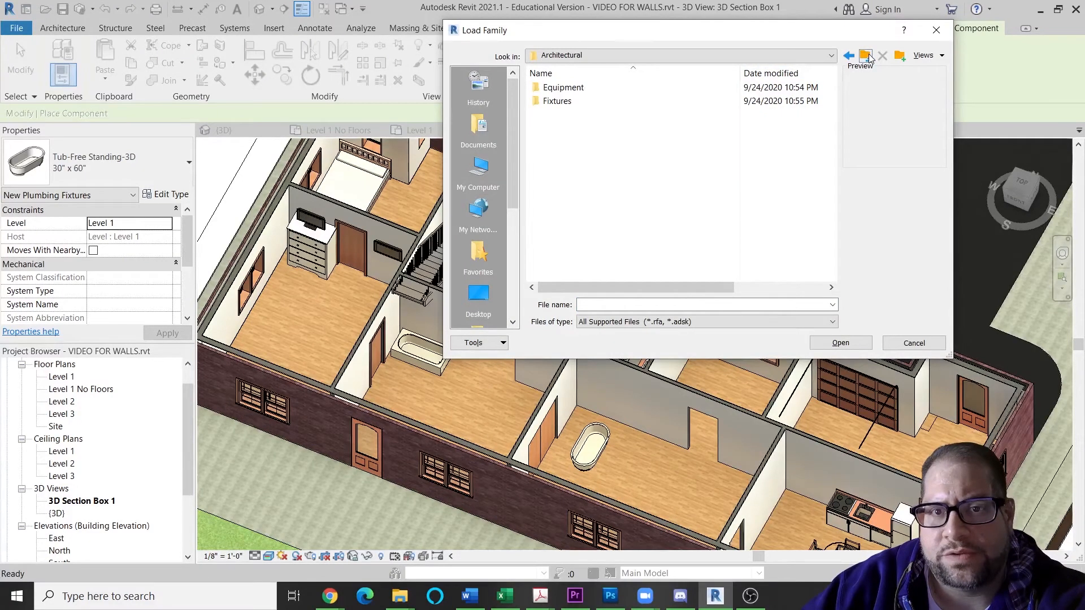
left_click(866, 56)
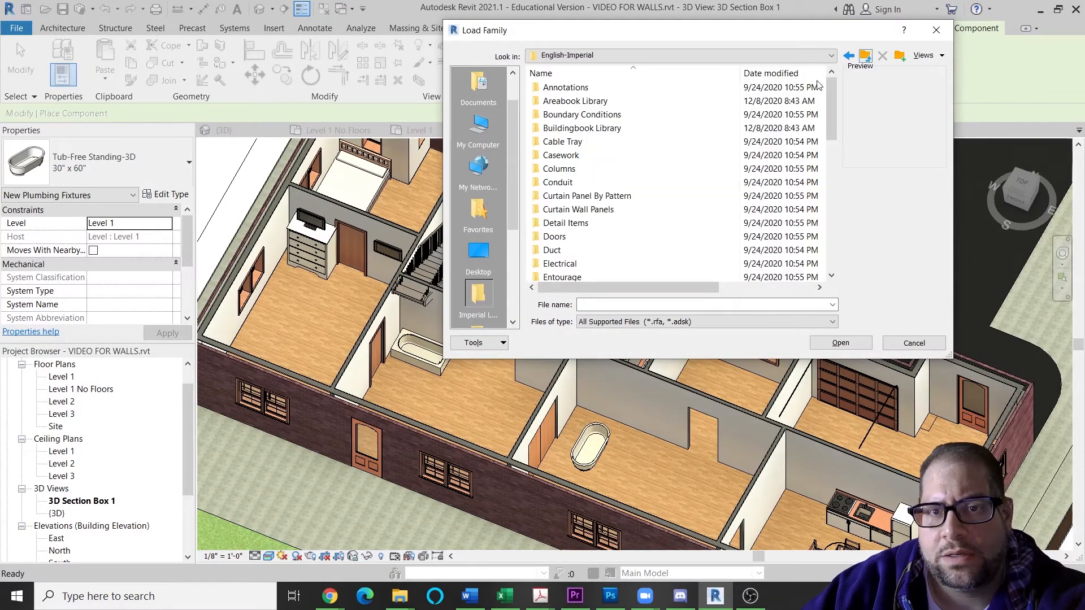
scroll(609, 153, "down", 2)
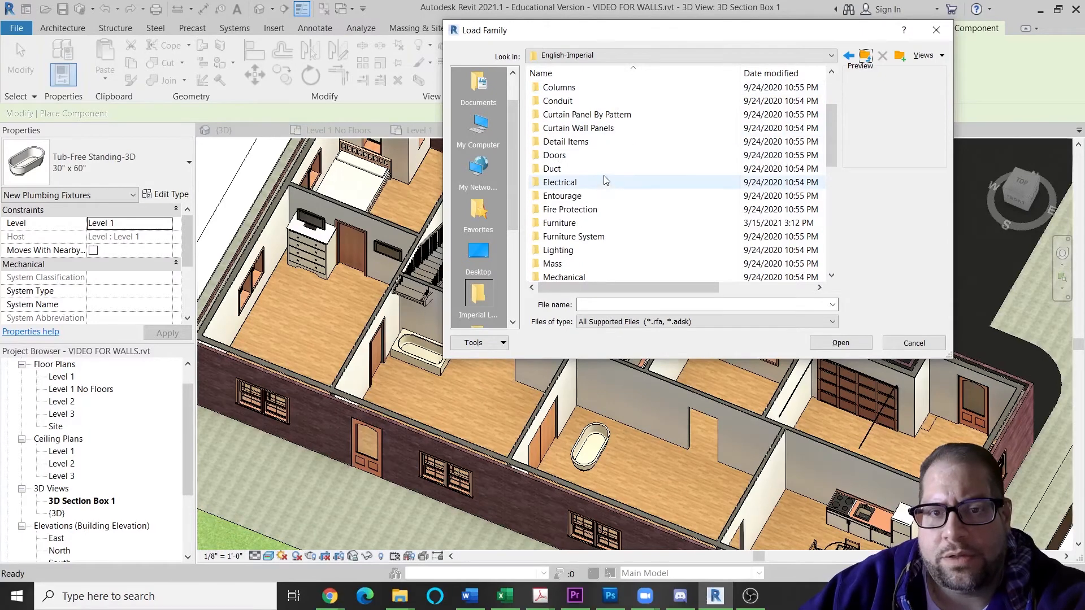
double_click(618, 198)
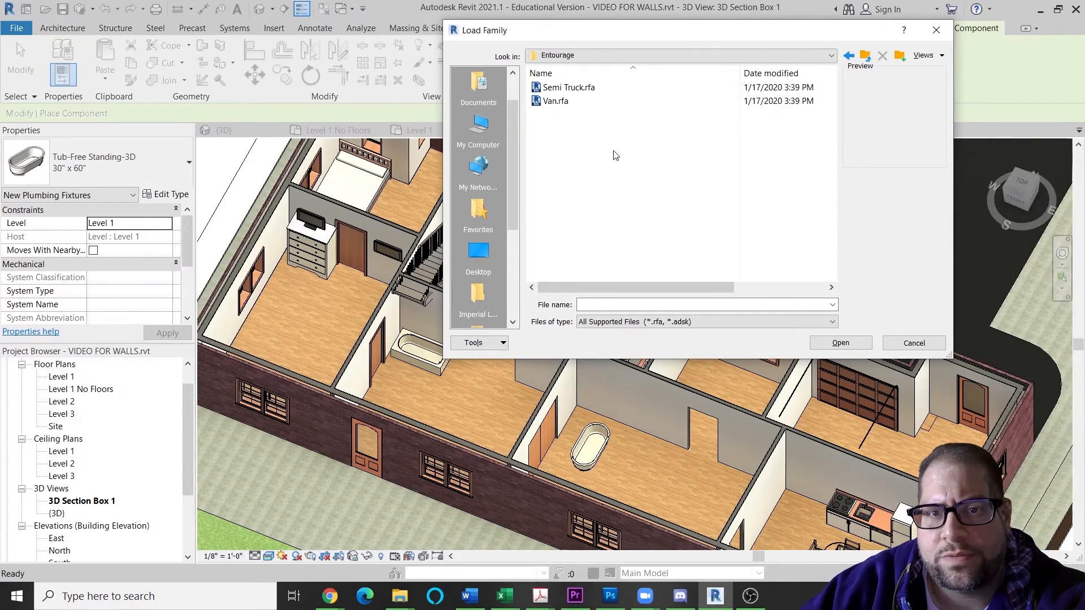
left_click(865, 56)
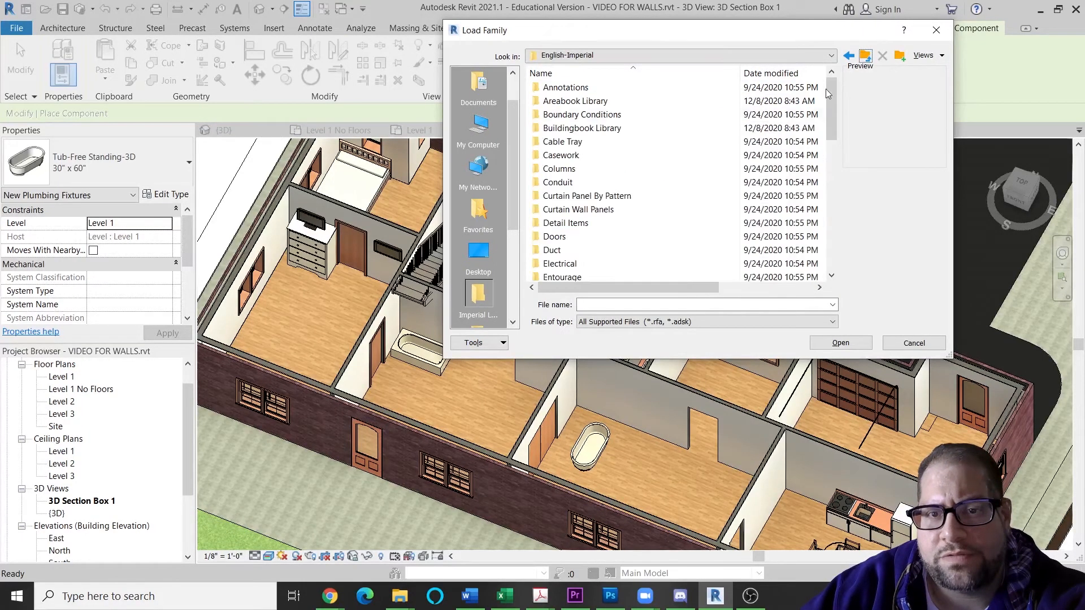
Step: Look through the remaining English-Imperial library folders and cancel loading without choosing a family
scroll(603, 229, "down", 1)
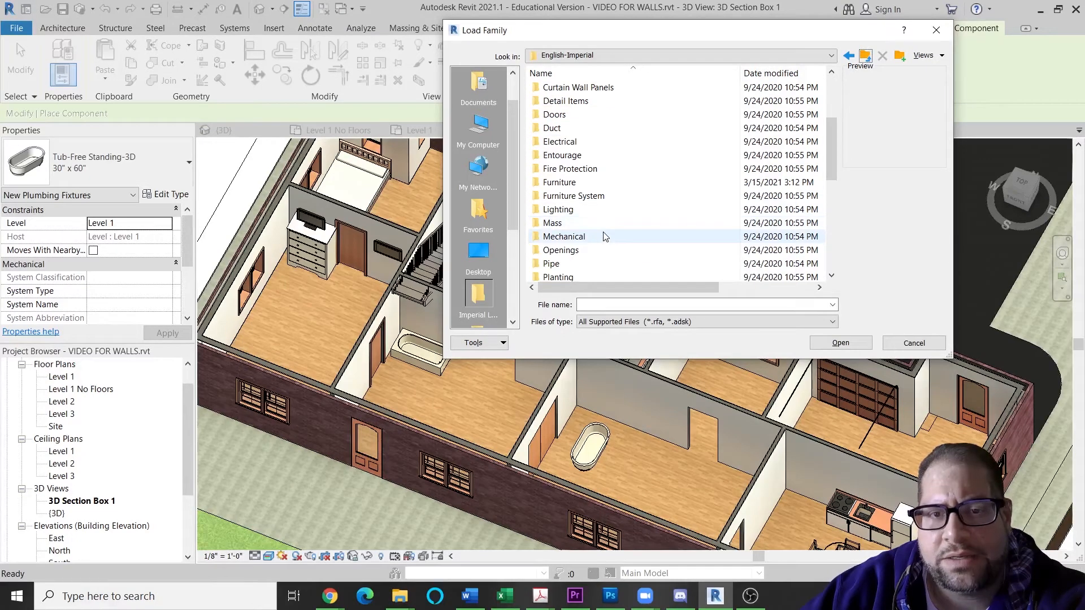
scroll(602, 237, "down", 1)
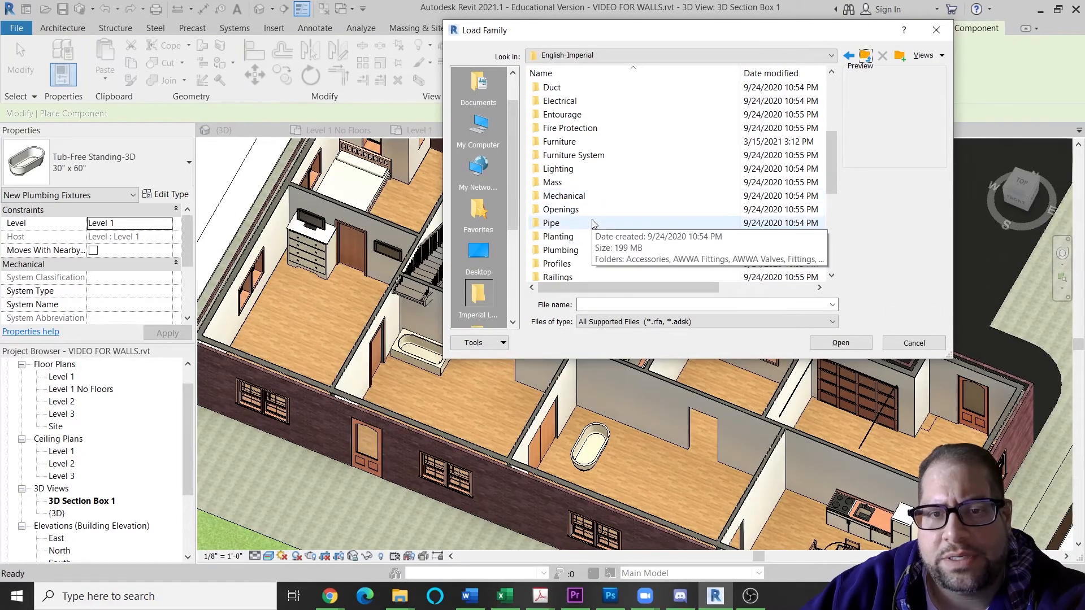
scroll(593, 229, "down", 2)
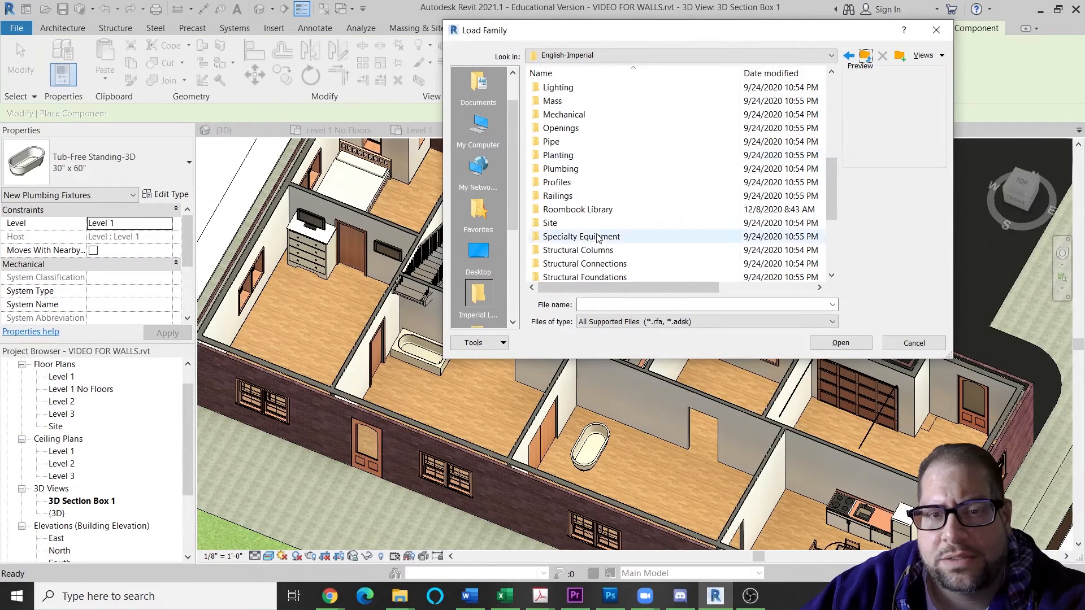
scroll(631, 209, "down", 2)
scroll(632, 209, "down", 2)
scroll(637, 211, "up", 10)
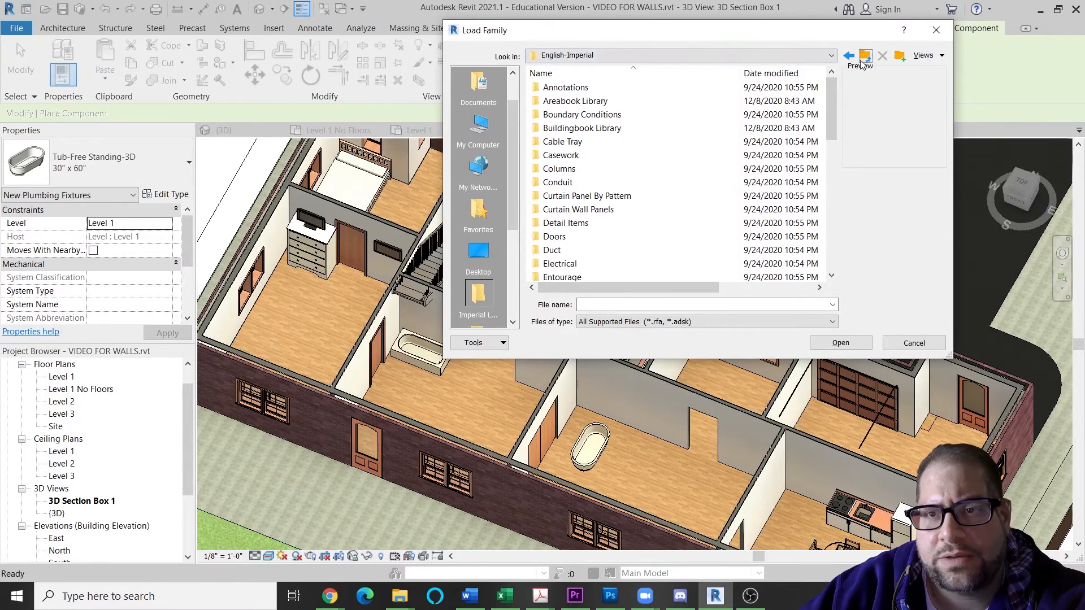
left_click(915, 344)
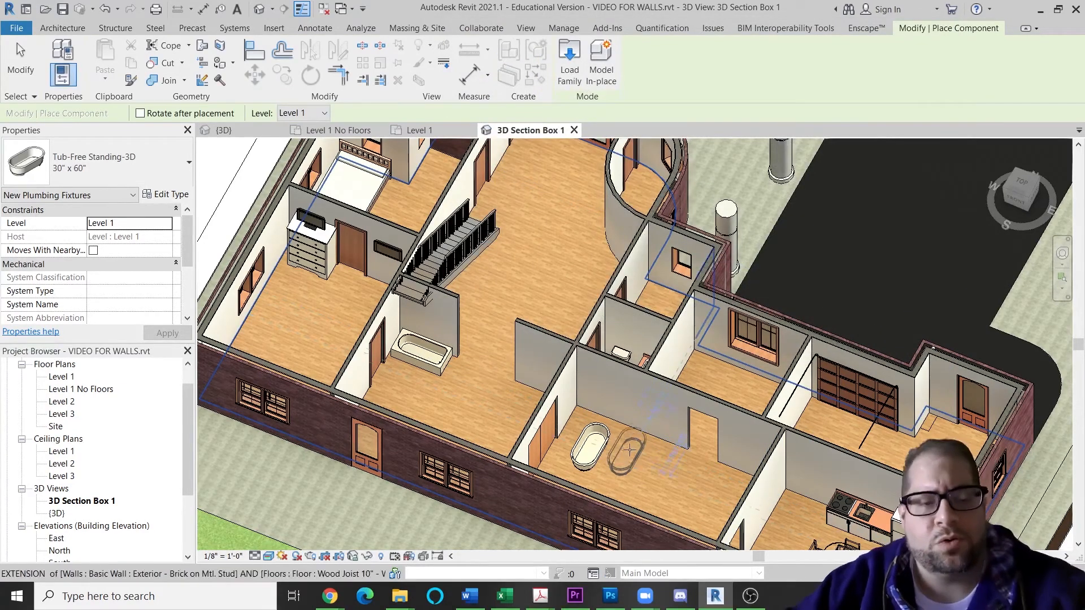
key("Escape")
key("Escape")
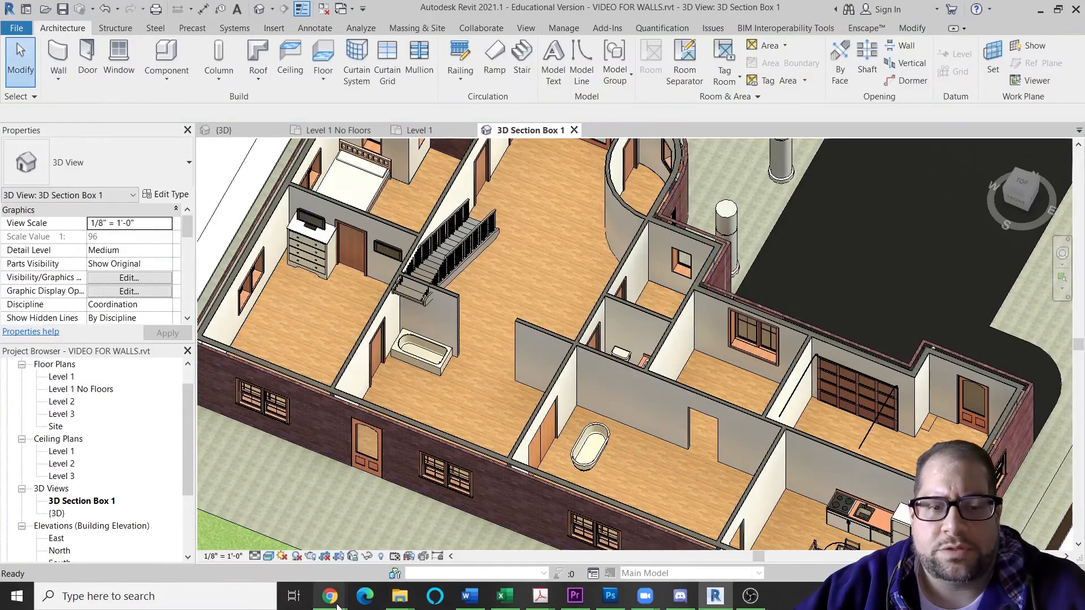
Step: Switch to Chrome and examine RevitCity's Multi-Directional Couch/Sofa page, including its product version, and the Bardot couch page on BIMsmith Market
mouse_move(333, 598)
left_click(457, 555)
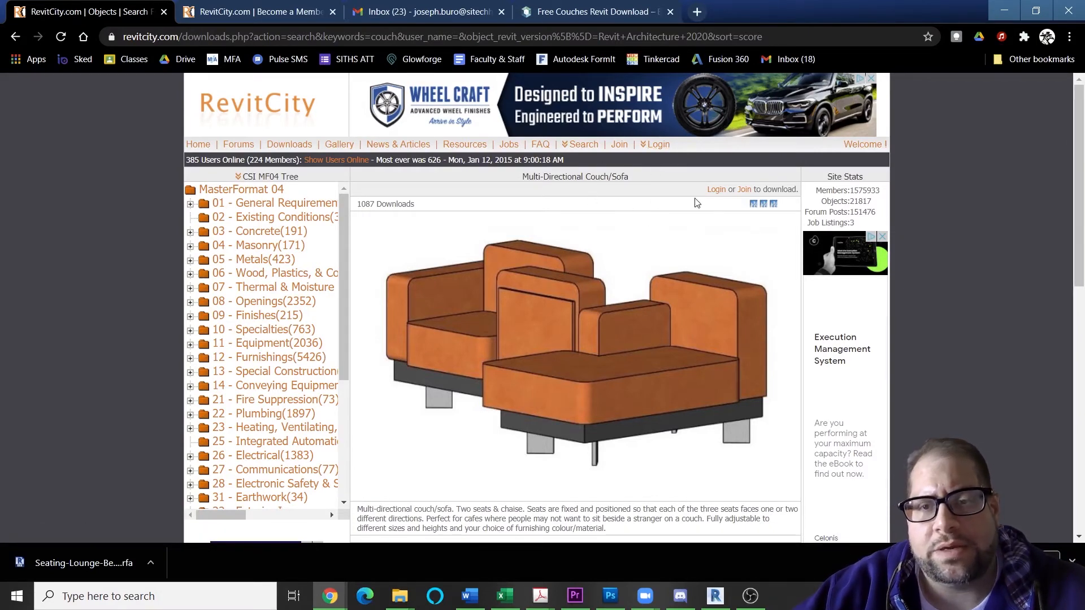
scroll(656, 260, "down", 3)
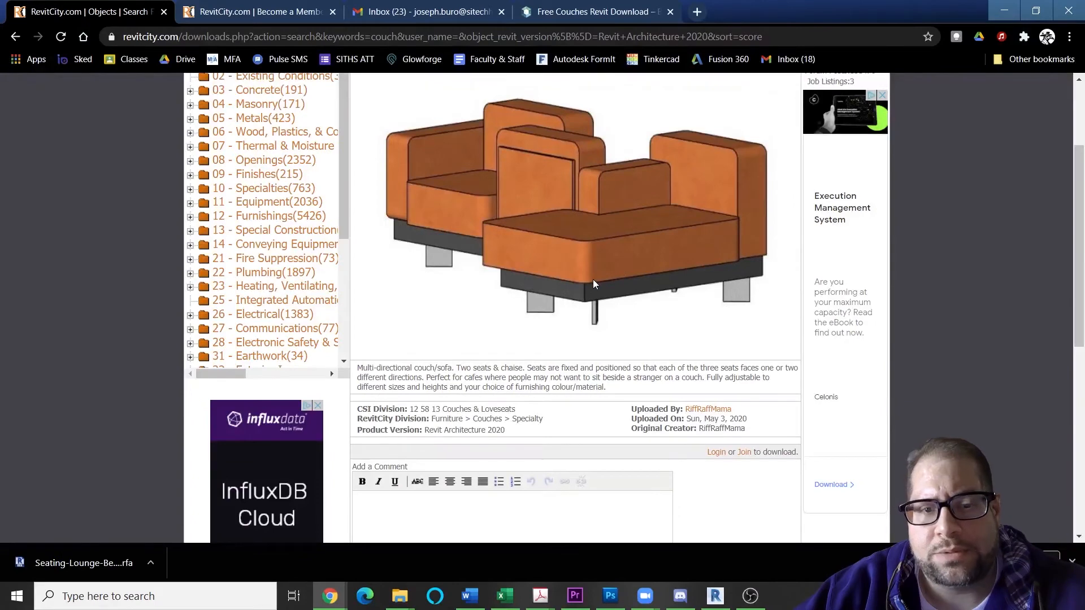
scroll(592, 279, "down", 1)
scroll(596, 286, "up", 5)
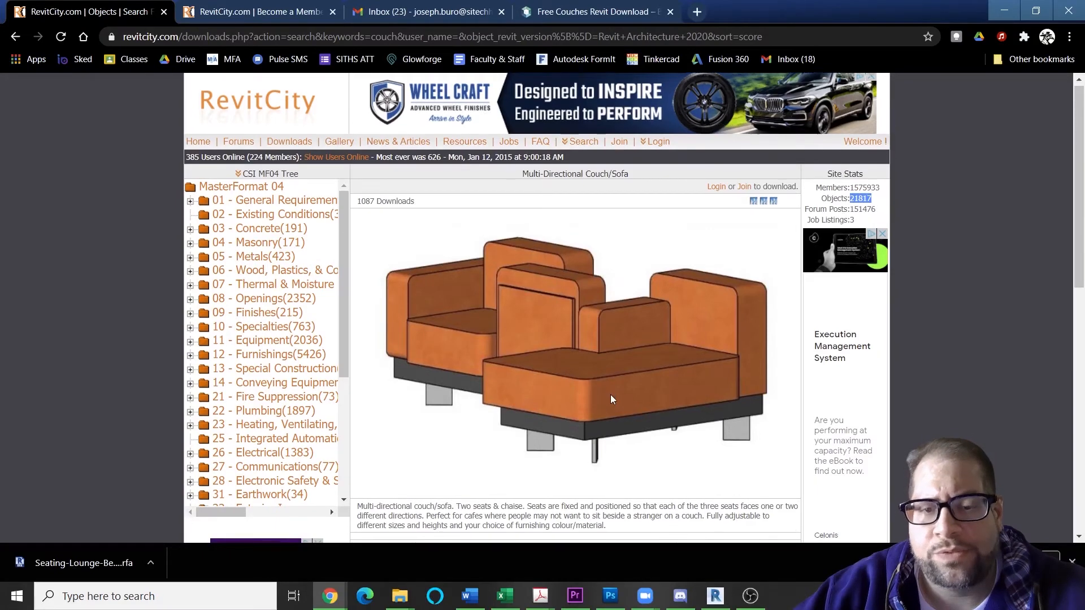
scroll(612, 394, "down", 3)
left_click_drag(503, 431, 430, 433)
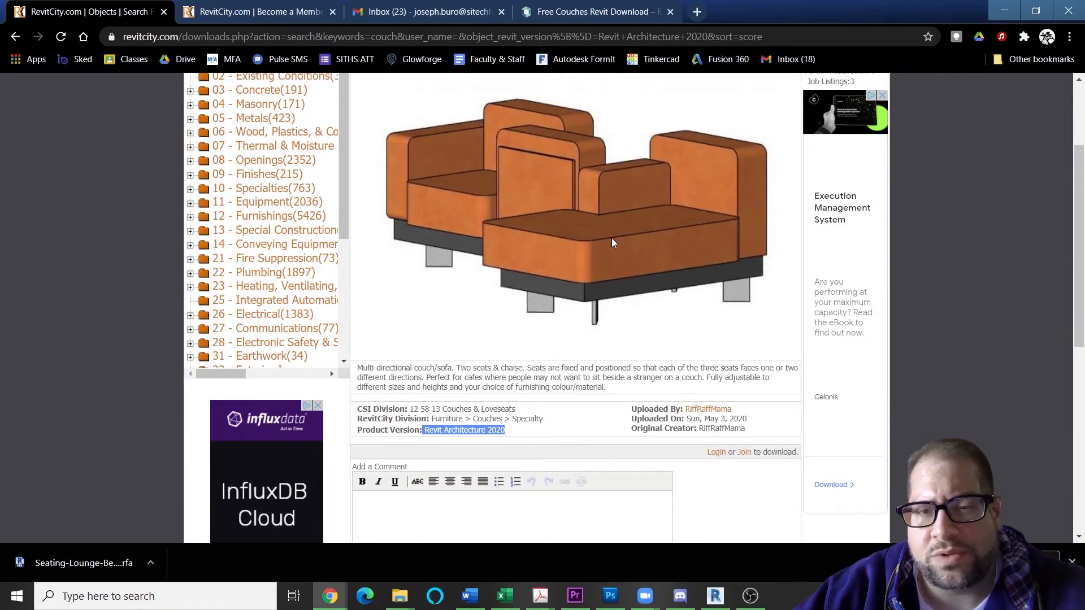
scroll(611, 243, "up", 3)
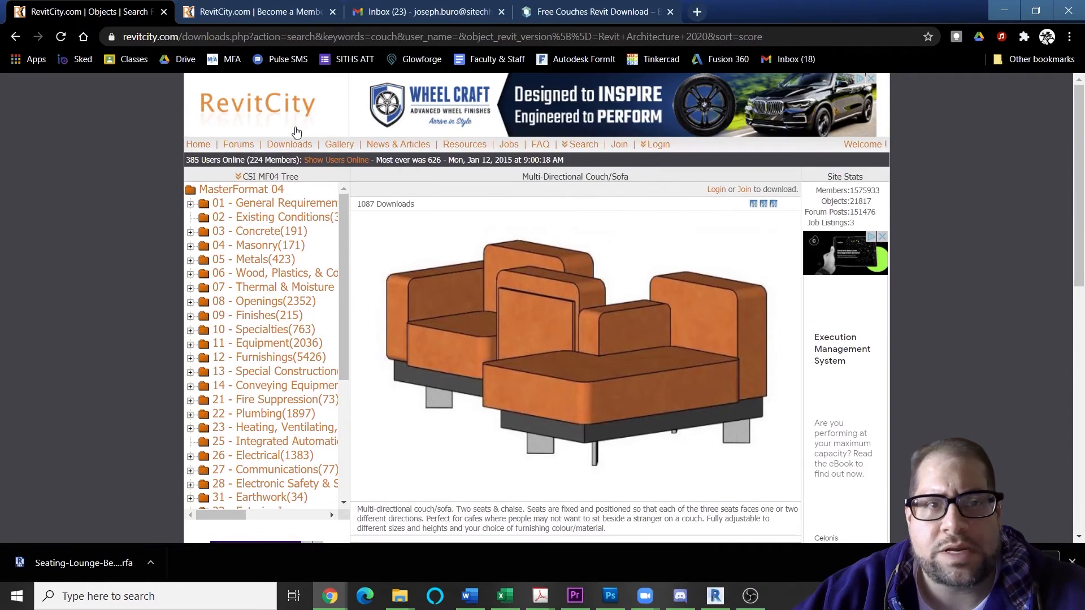
left_click(564, 15)
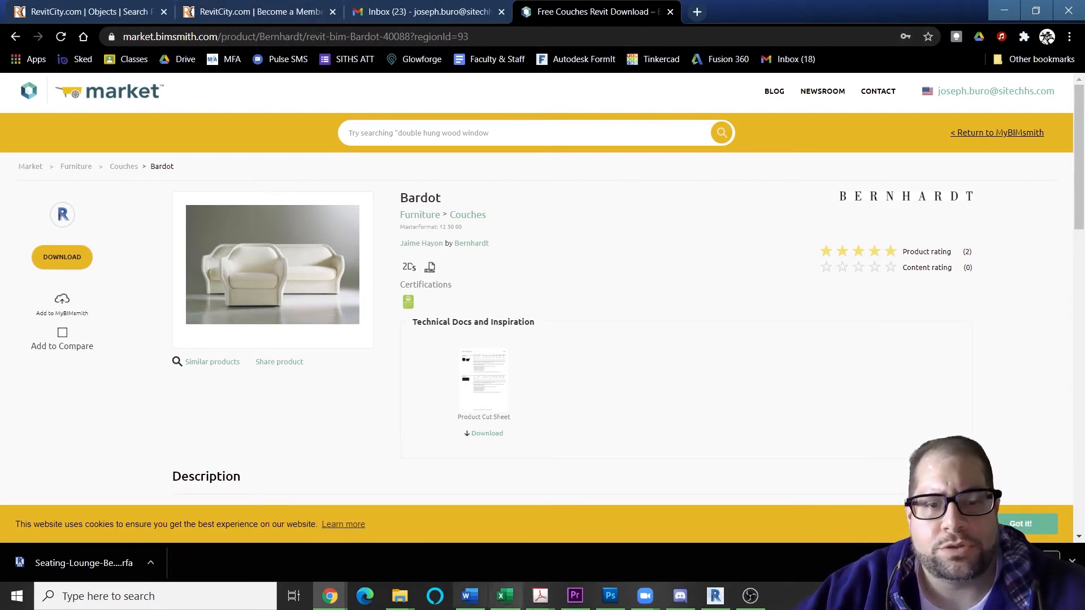
Step: Switch back to Revit and load Seating-Lounge-Bernhardt_Design-Bardot.rfa from the Downloads folder as a component for placement
left_click(711, 597)
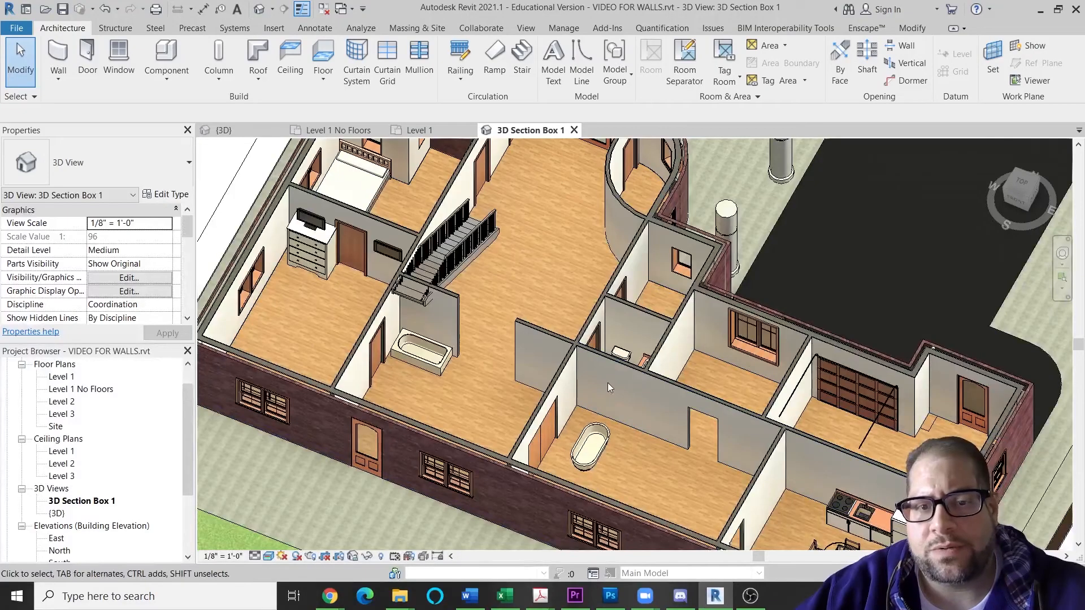
scroll(580, 391, "up", 4)
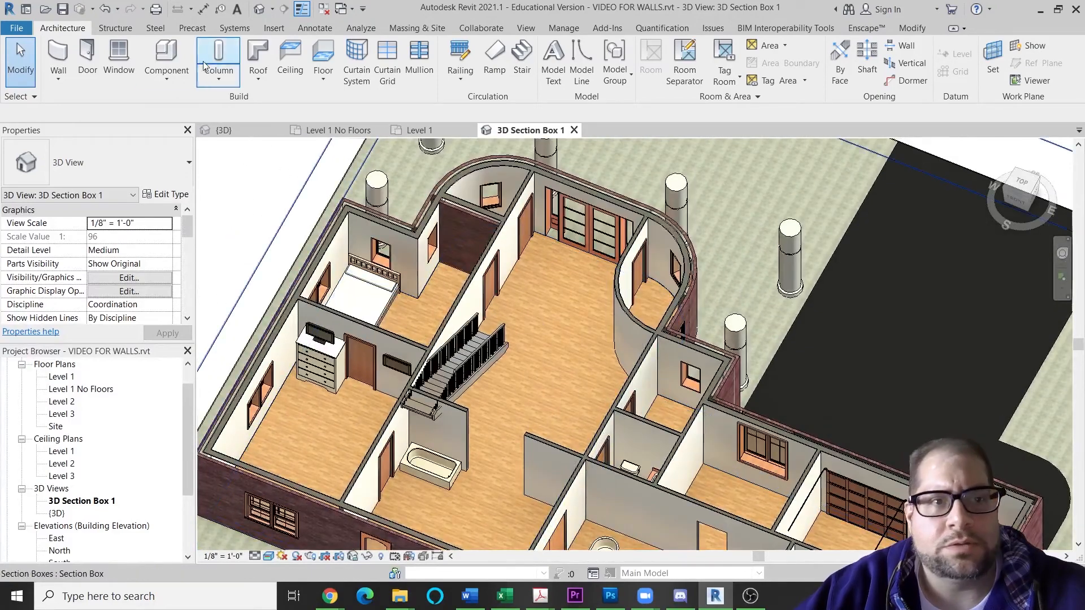
left_click(166, 56)
left_click(581, 66)
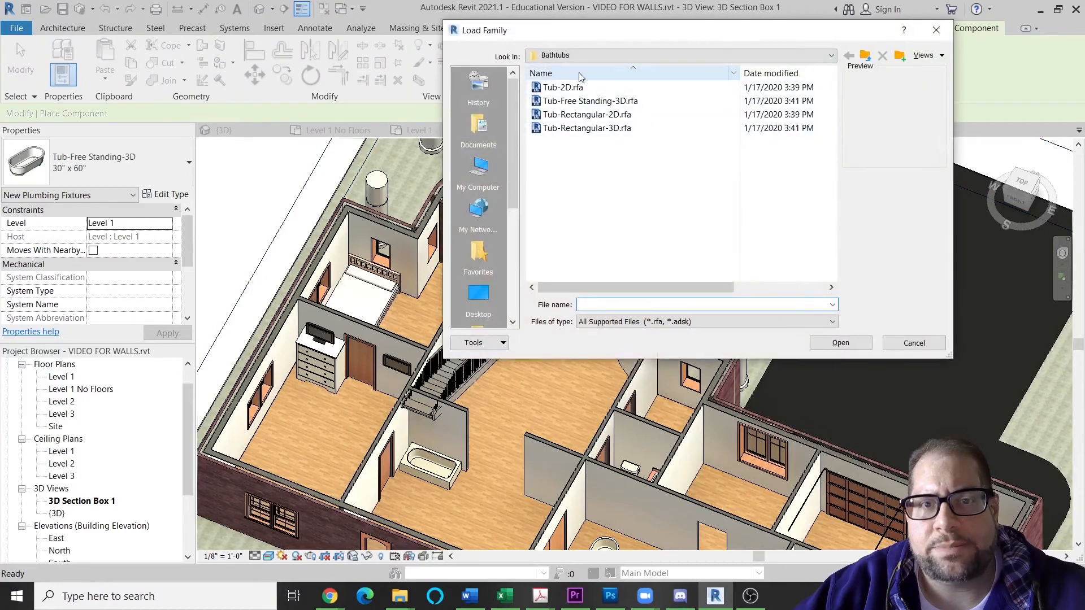
left_click(487, 173)
double_click(559, 143)
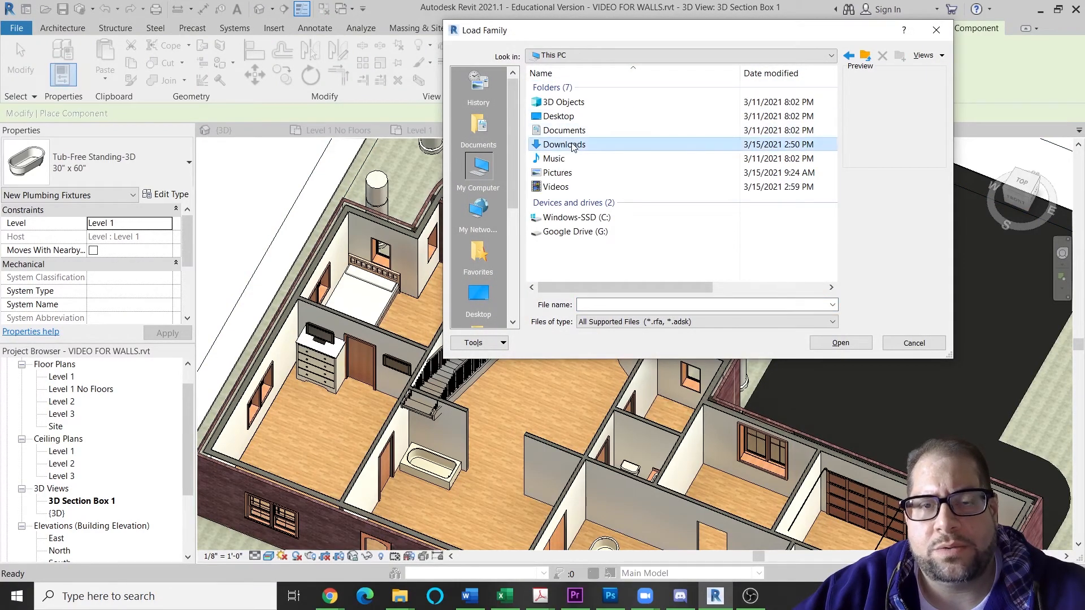
left_click(591, 103)
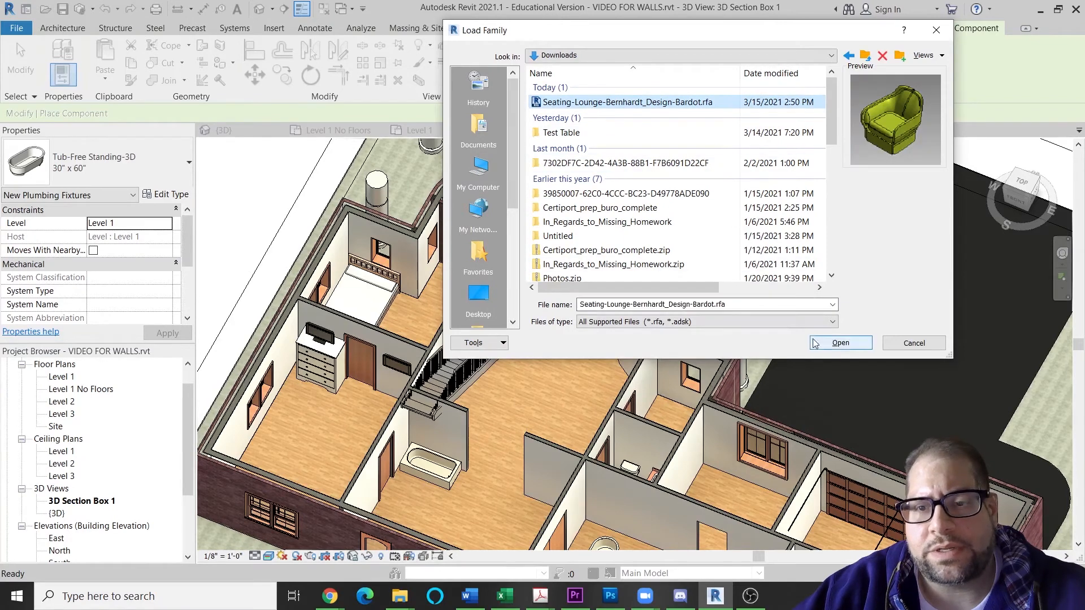
left_click(831, 343)
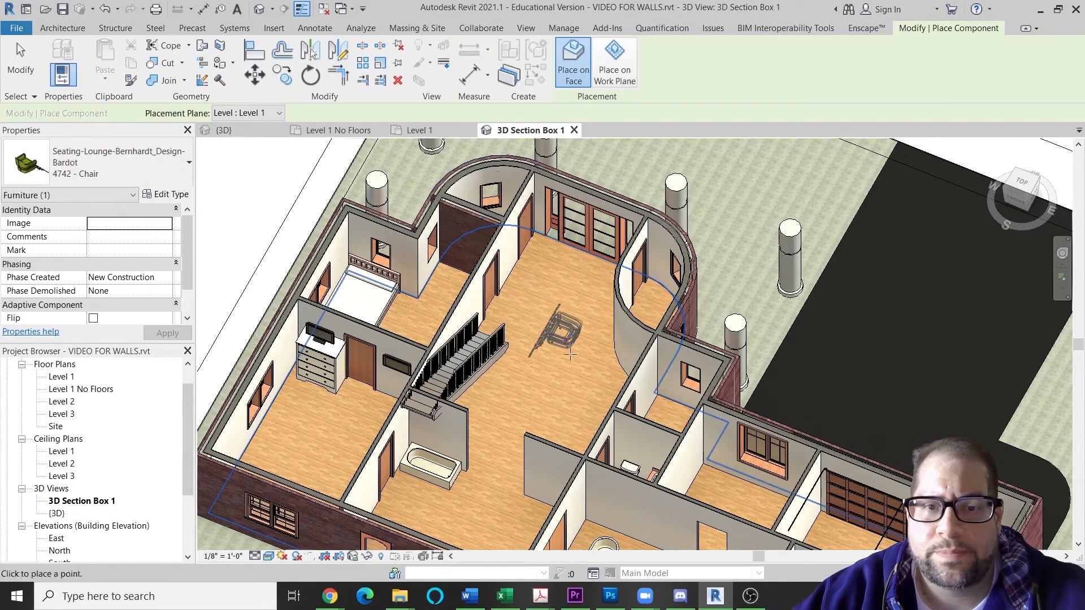
Step: Place one Bardot 4742 - Chair on the open living area floor, east of the staircase, and finish placing
middle_click_drag(532, 374, 529, 309)
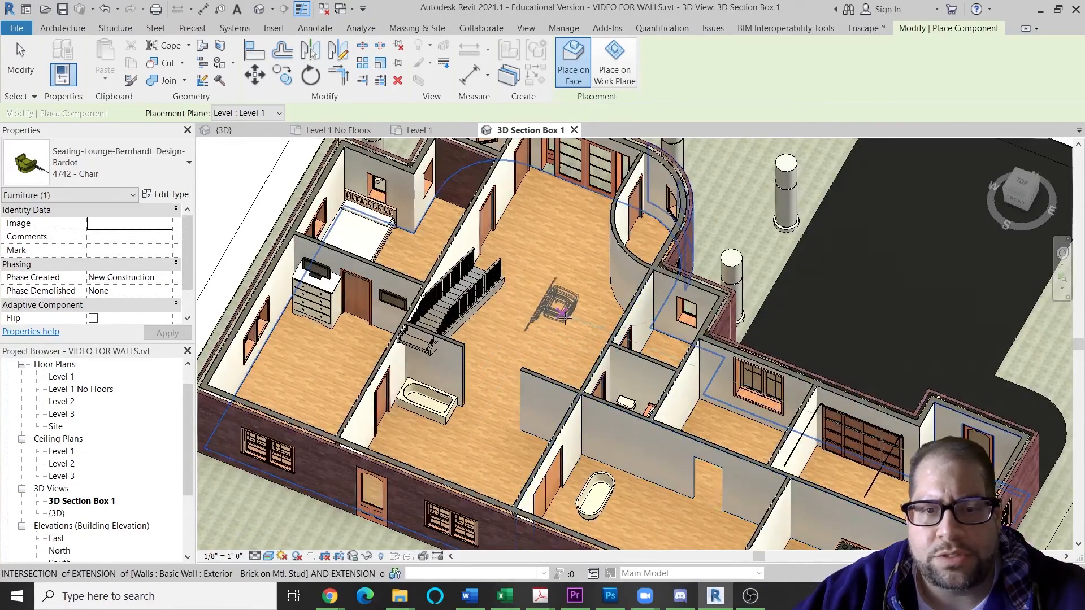
left_click(592, 338)
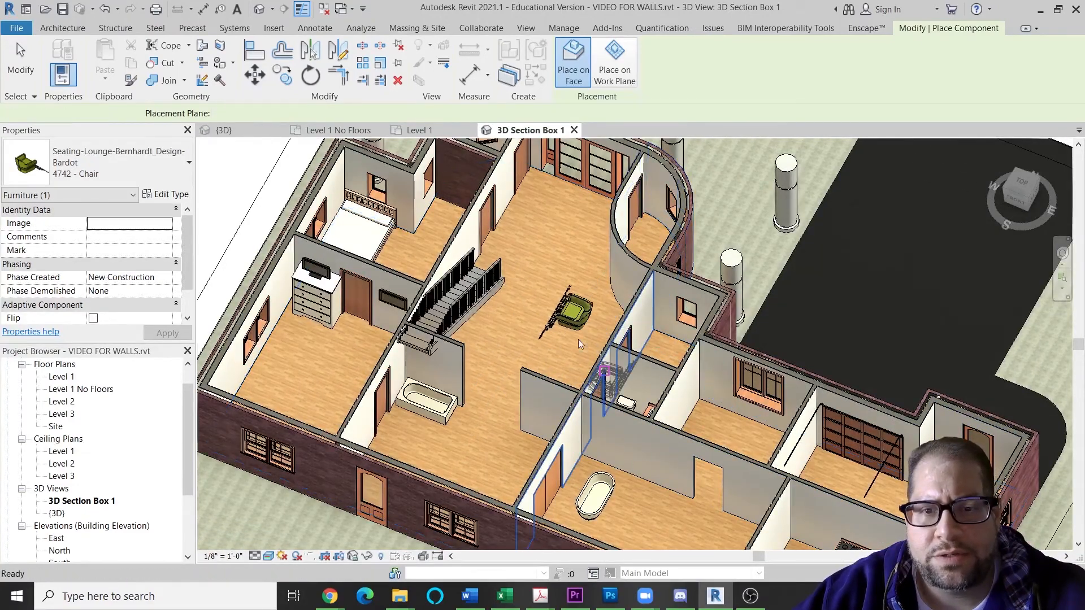
key("Escape")
key("Escape")
Step: Turn off the Rotation Note visibility in the type properties of the placed 4742 - Chair
scroll(554, 327, "up", 5)
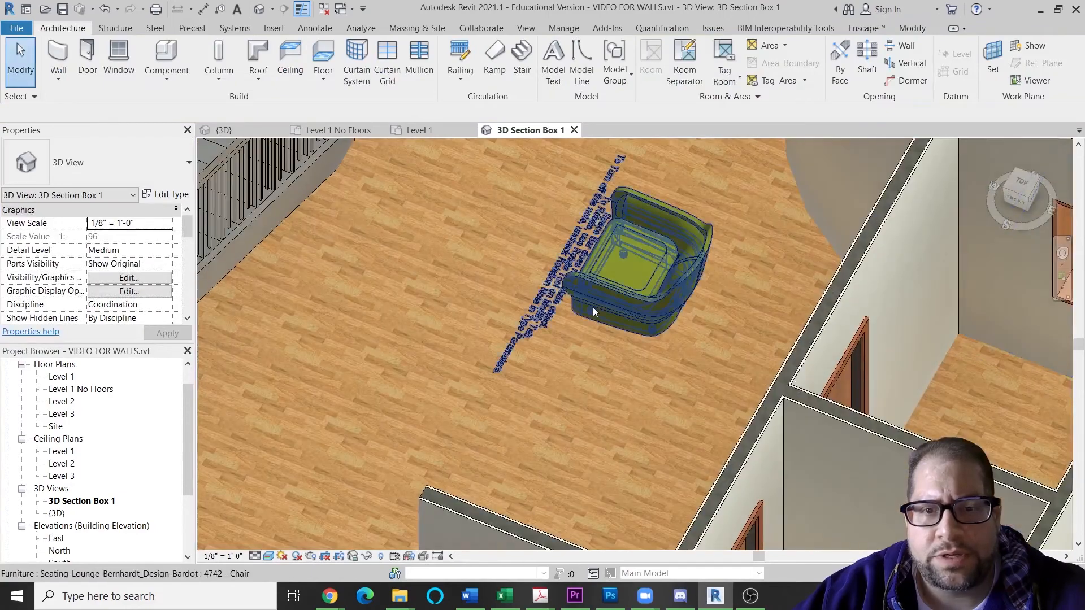
left_click(594, 312)
scroll(582, 316, "up", 4)
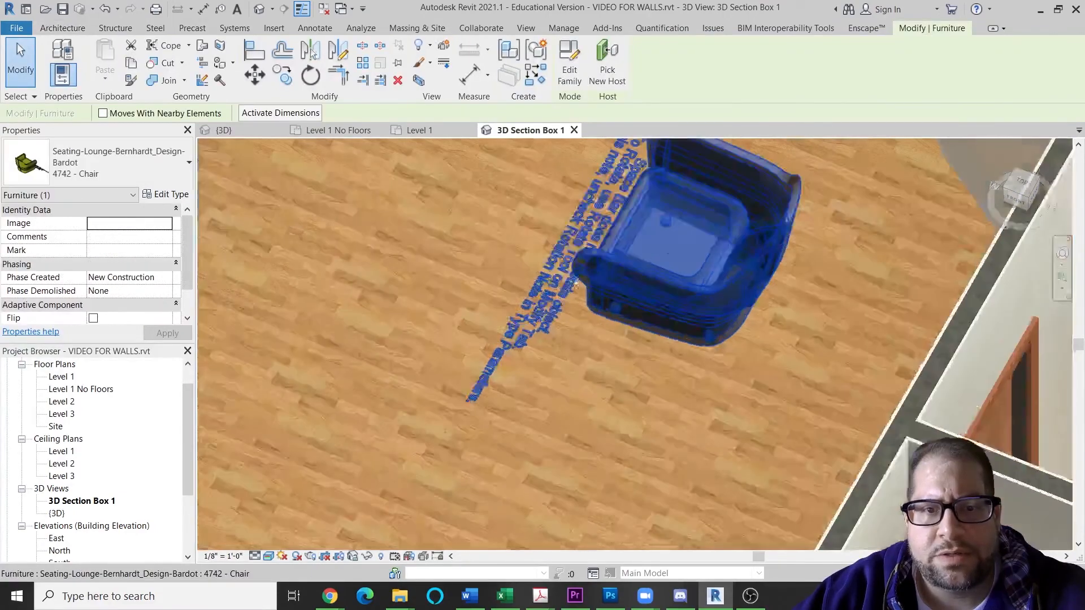
middle_click_drag(577, 321, 571, 351)
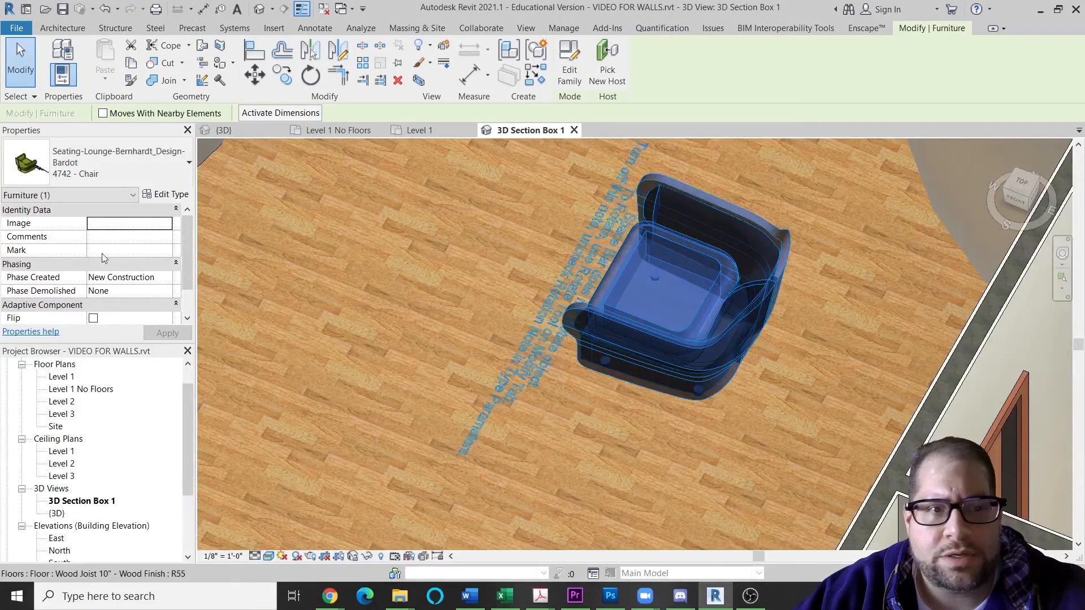
left_click(164, 194)
scroll(500, 354, "down", 6)
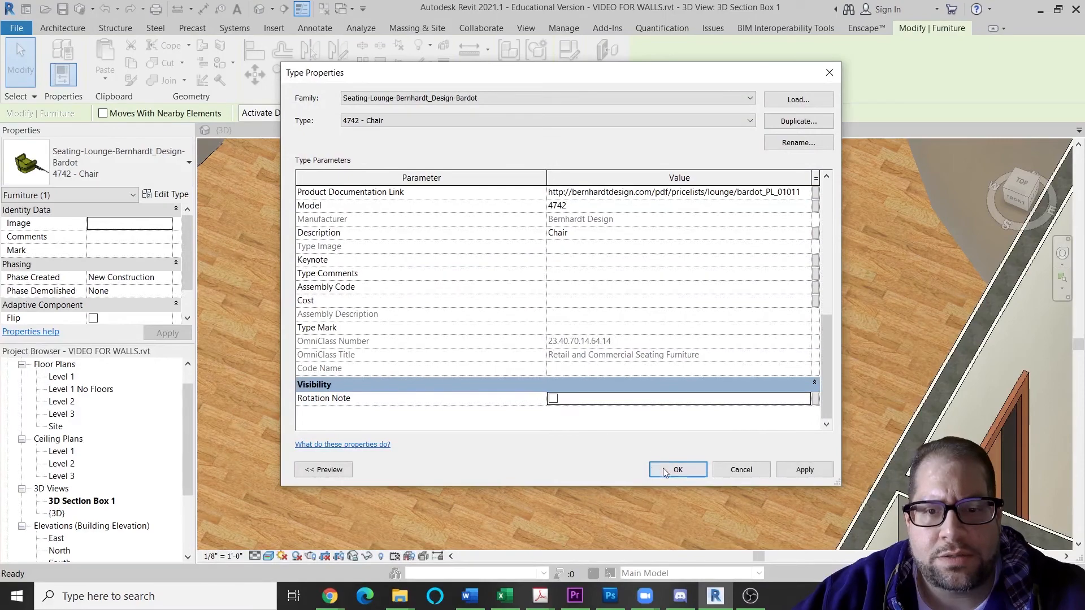
left_click(676, 470)
key("Escape")
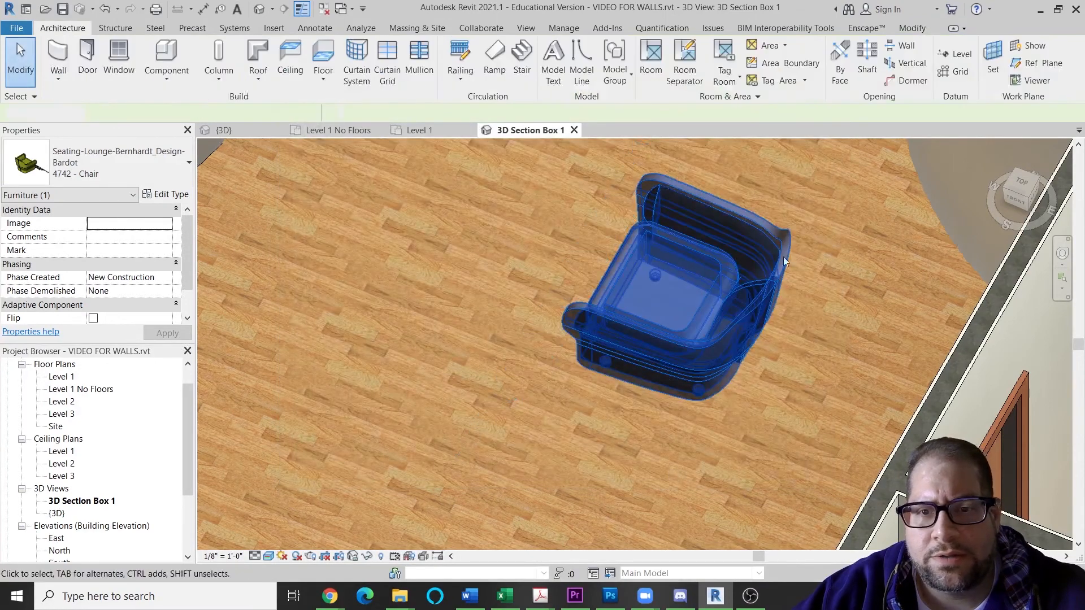
Step: Copy the lounge chair about 5'-4" across the living area floor toward the staircase
middle_click_drag(838, 295, 934, 404)
scroll(341, 185, "down", 2)
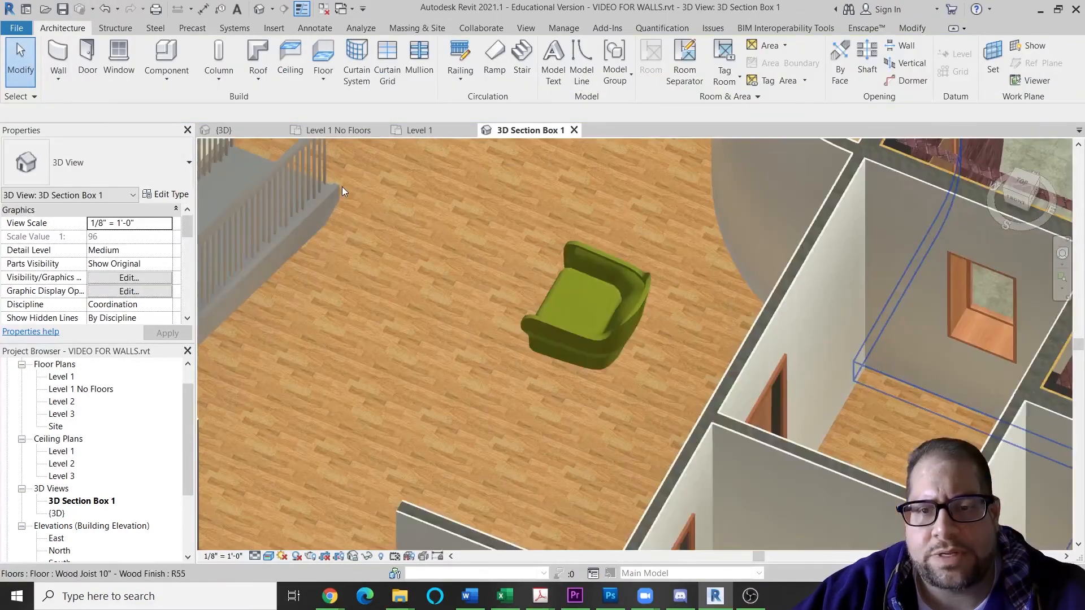
left_click(603, 263)
left_click(284, 75)
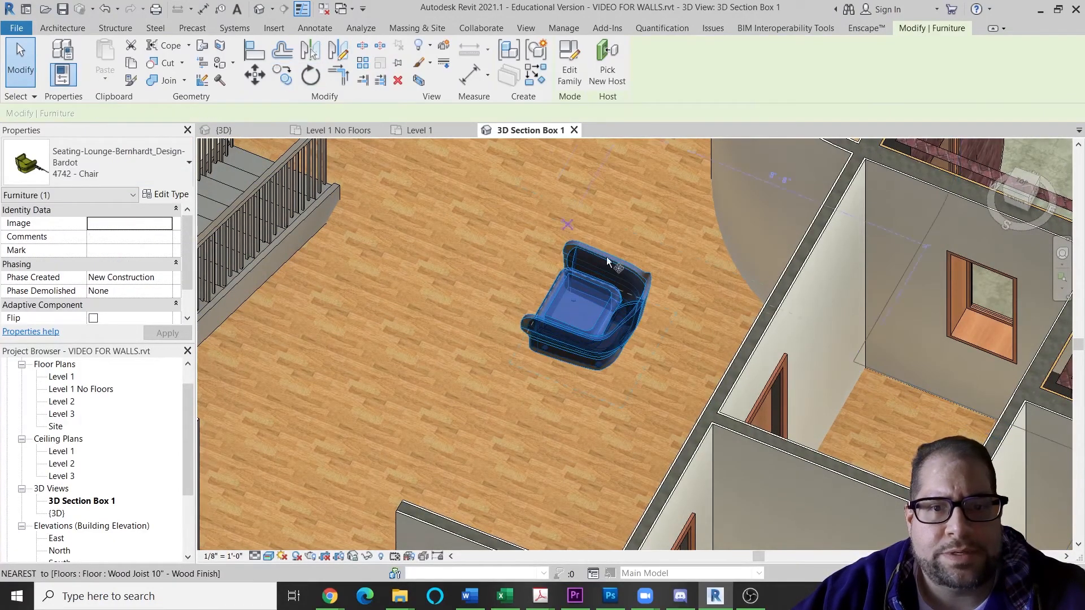
left_click(557, 370)
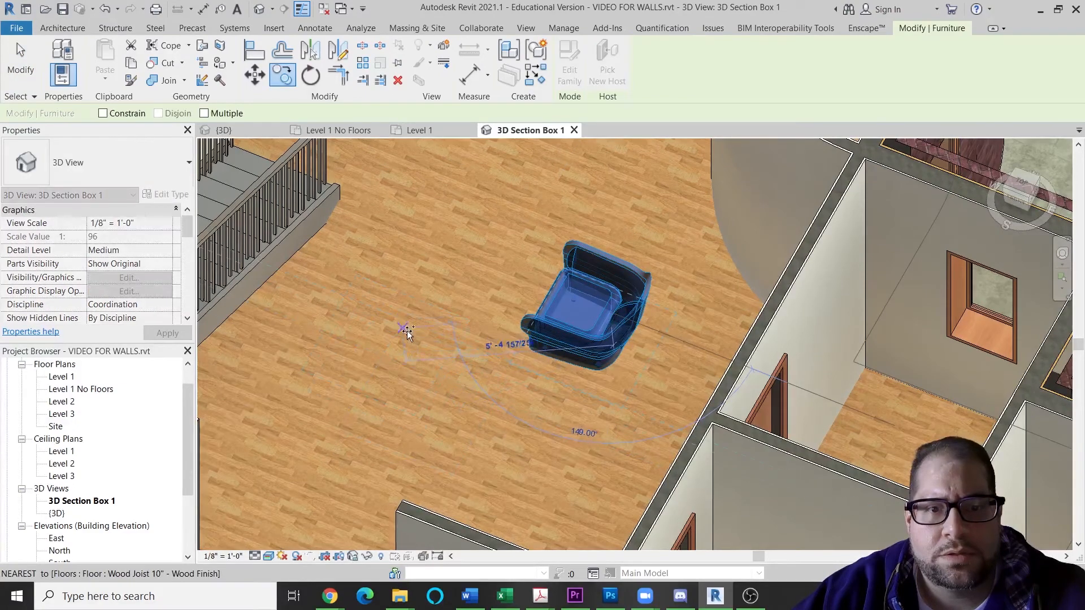
left_click(405, 337)
scroll(404, 338, "down", 2)
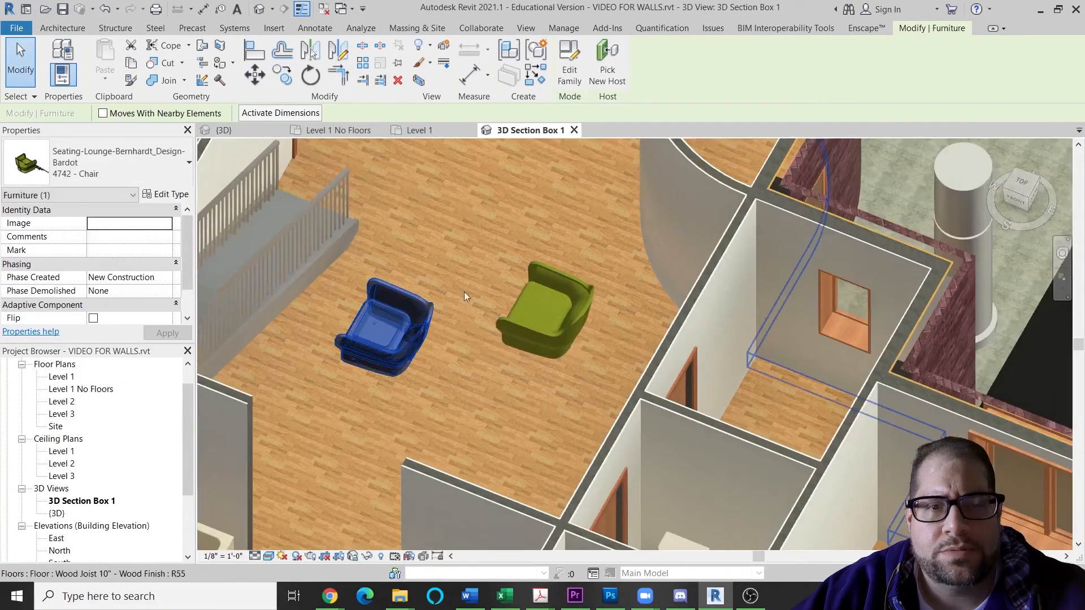
Step: Copy the original lounge chair farther back into the living area, toward the double doors
middle_click_drag(503, 260, 528, 374)
left_click(528, 374)
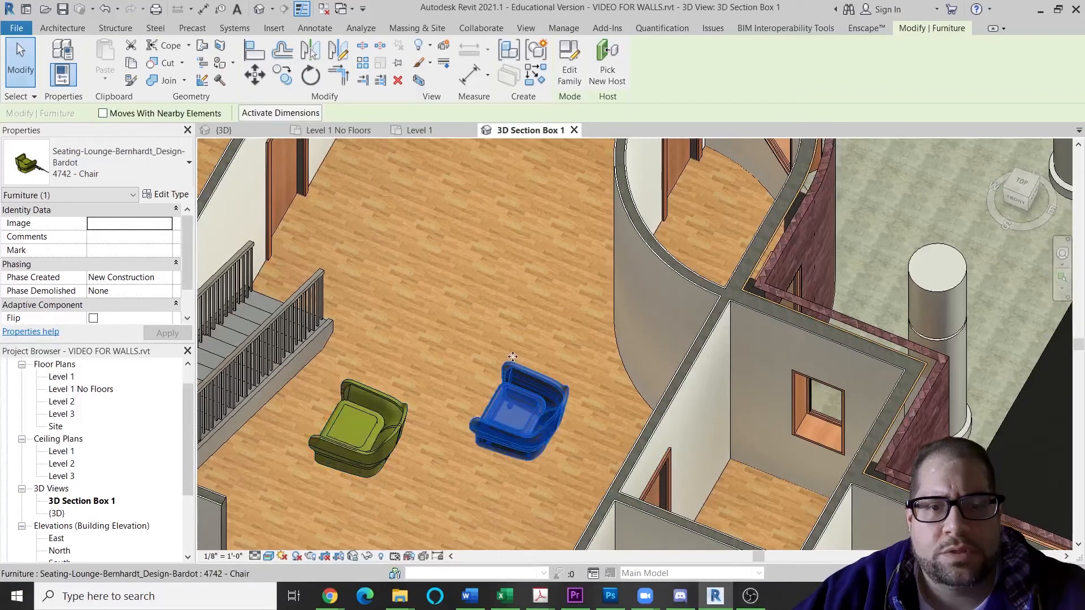
left_click(282, 75)
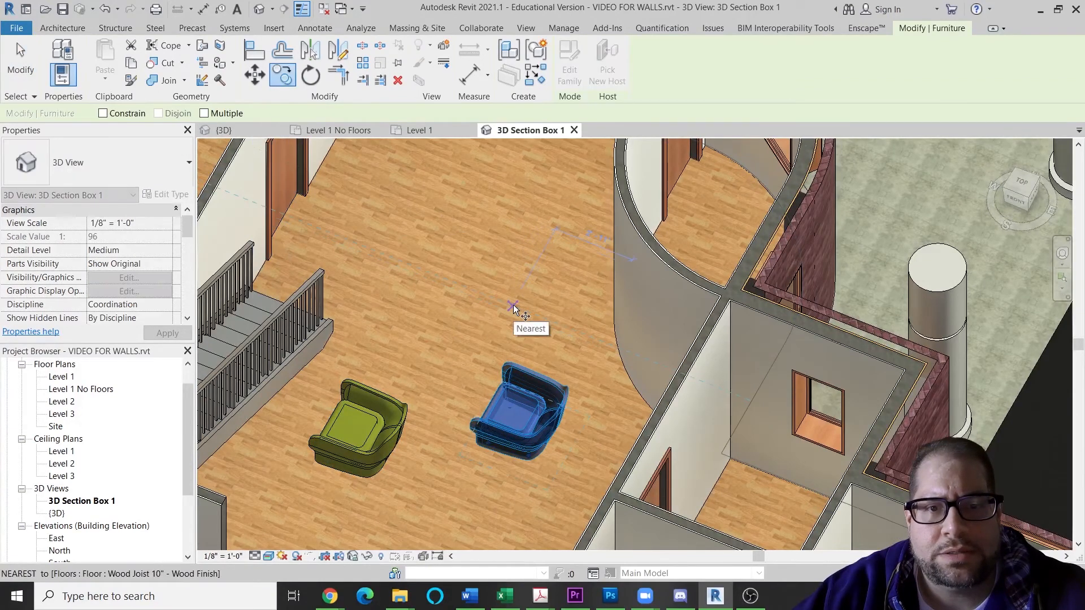
left_click(530, 386)
left_click(506, 249)
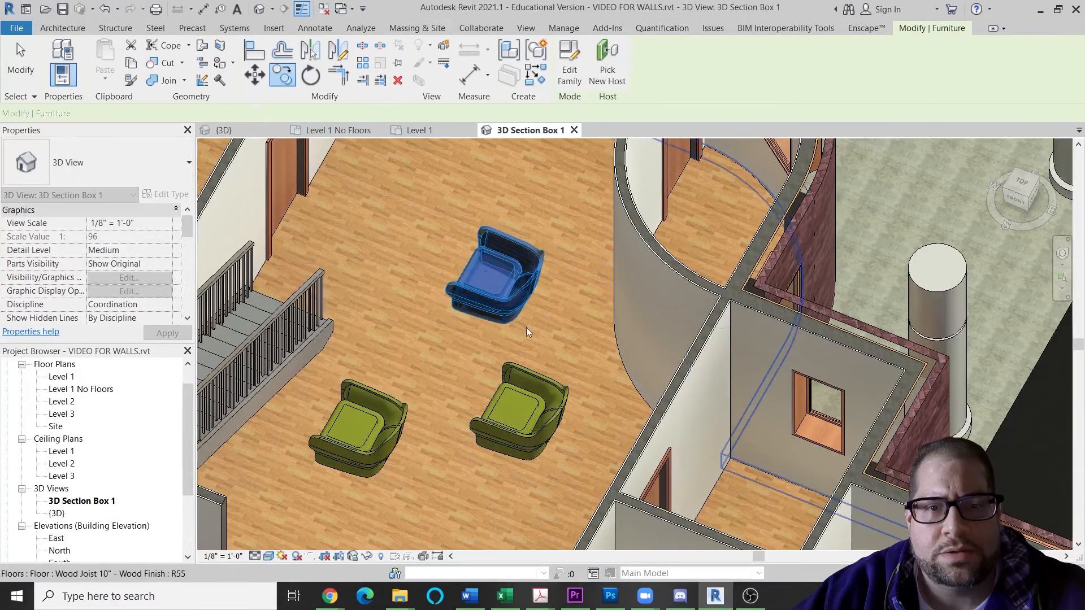
key("Escape")
Step: Change the original chair to type 4747 - Sofa and the rear copy to type 4745 - Love Seat
left_click(545, 428)
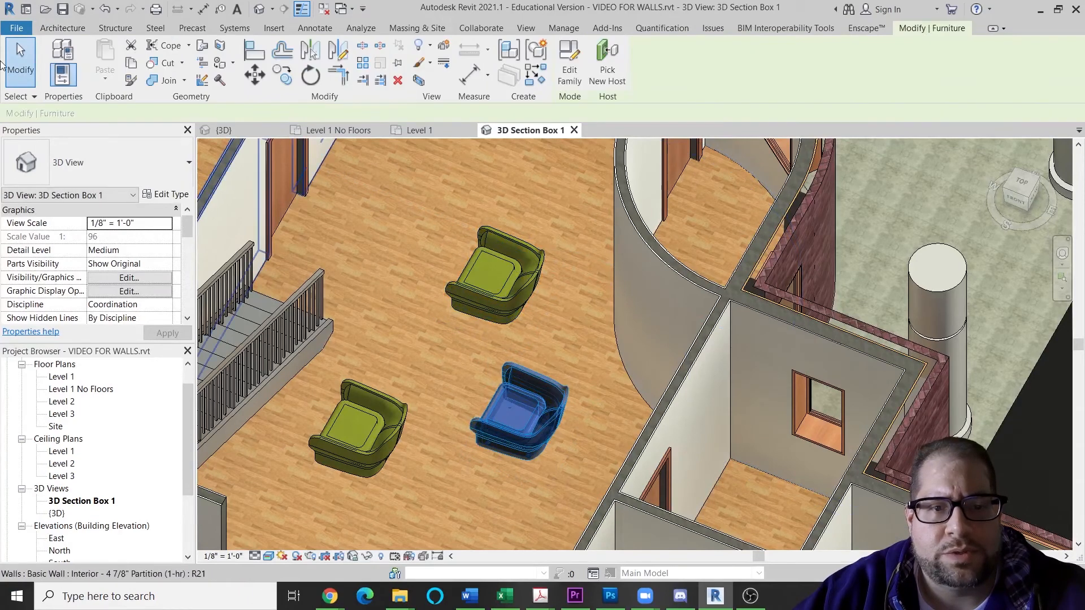
left_click(121, 152)
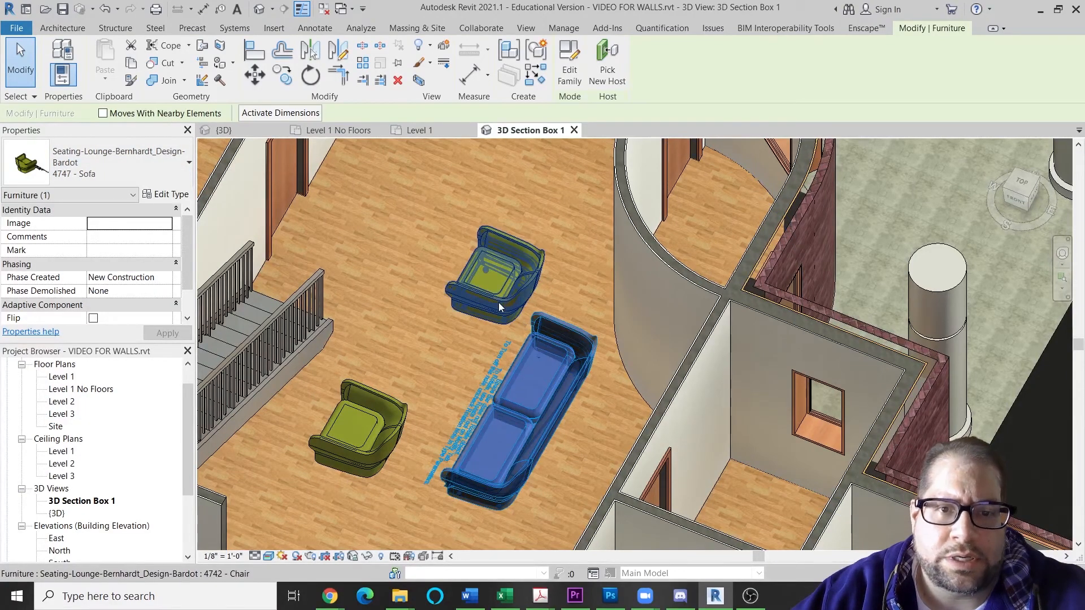
left_click(499, 303)
left_click(101, 164)
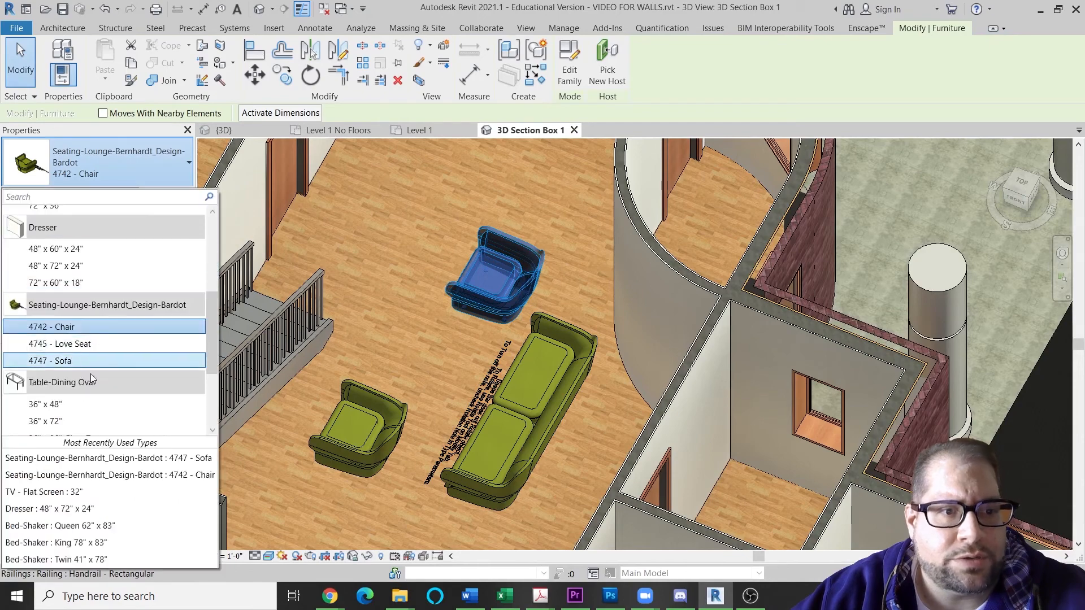
left_click(67, 344)
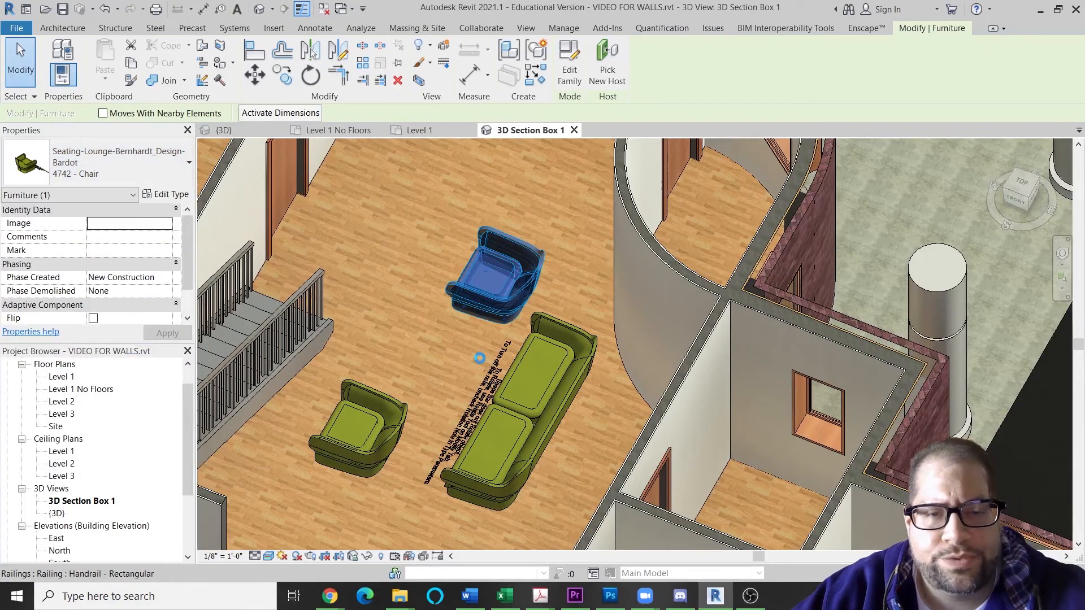
Step: Turn off the Rotation Note visibility for both the 4745 - Love Seat and 4747 - Sofa types
left_click(167, 196)
scroll(536, 339, "down", 6)
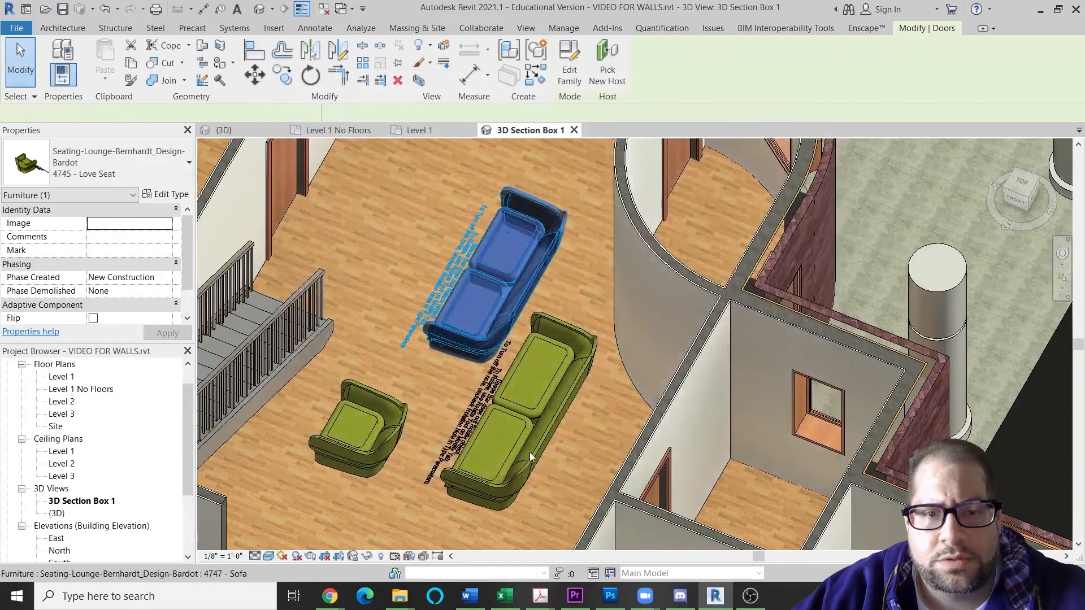
left_click(528, 447)
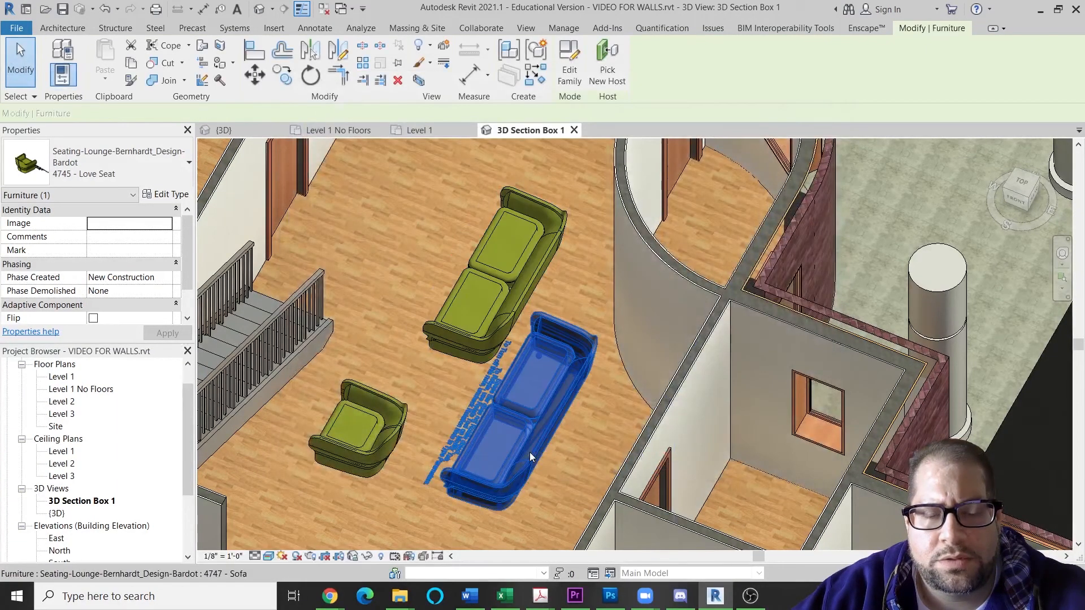
left_click(166, 194)
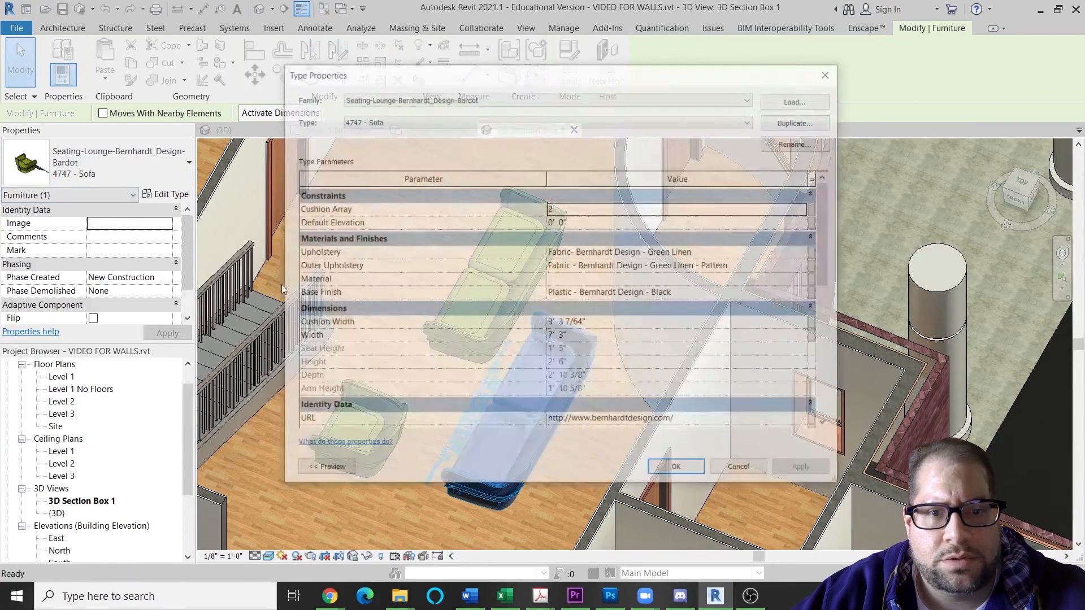
scroll(669, 426, "down", 8)
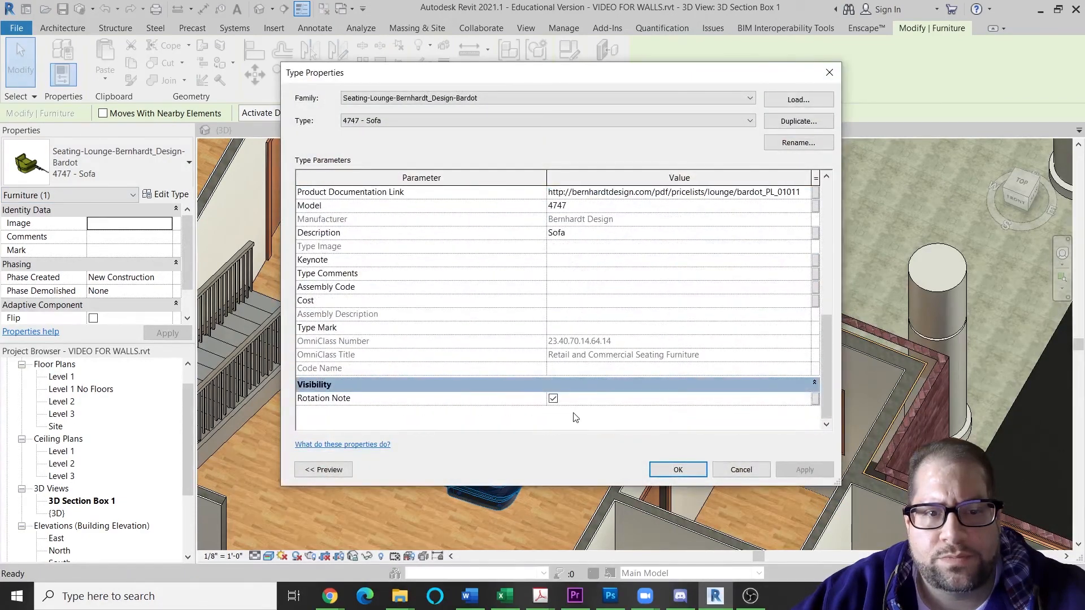
left_click(554, 399)
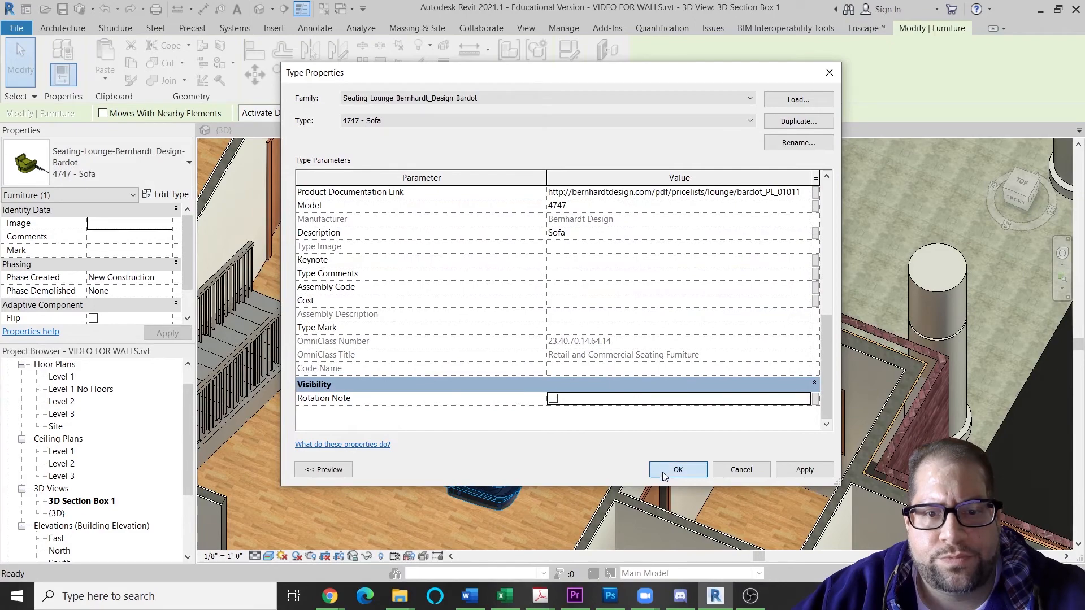
left_click(662, 472)
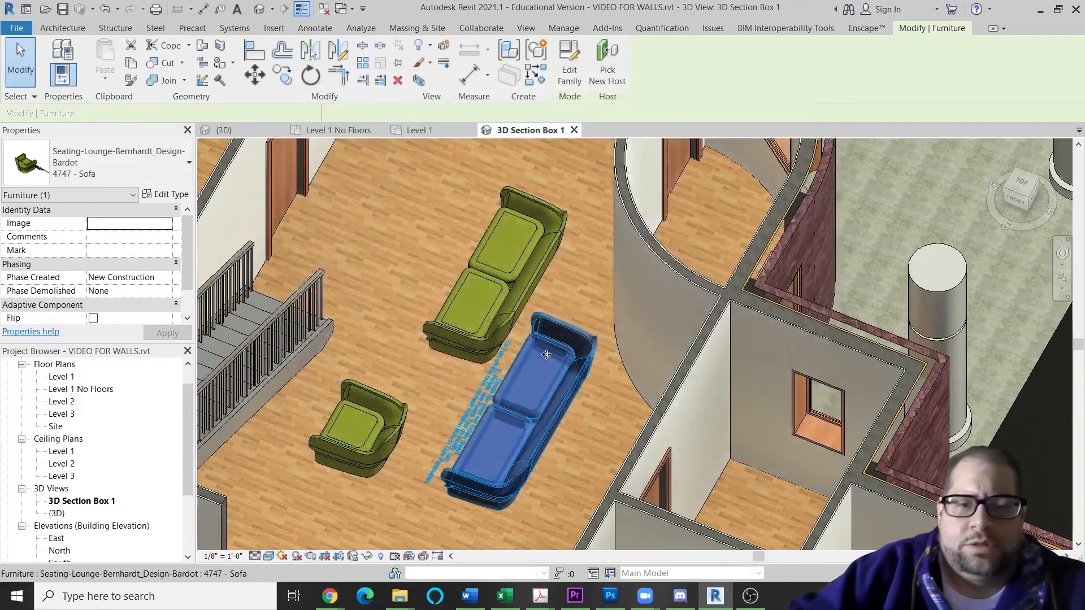
key("Escape")
Step: Examine the sofa, love seat and chair up close from a rotated viewpoint, checking which type each one is
scroll(517, 365, "up", 4)
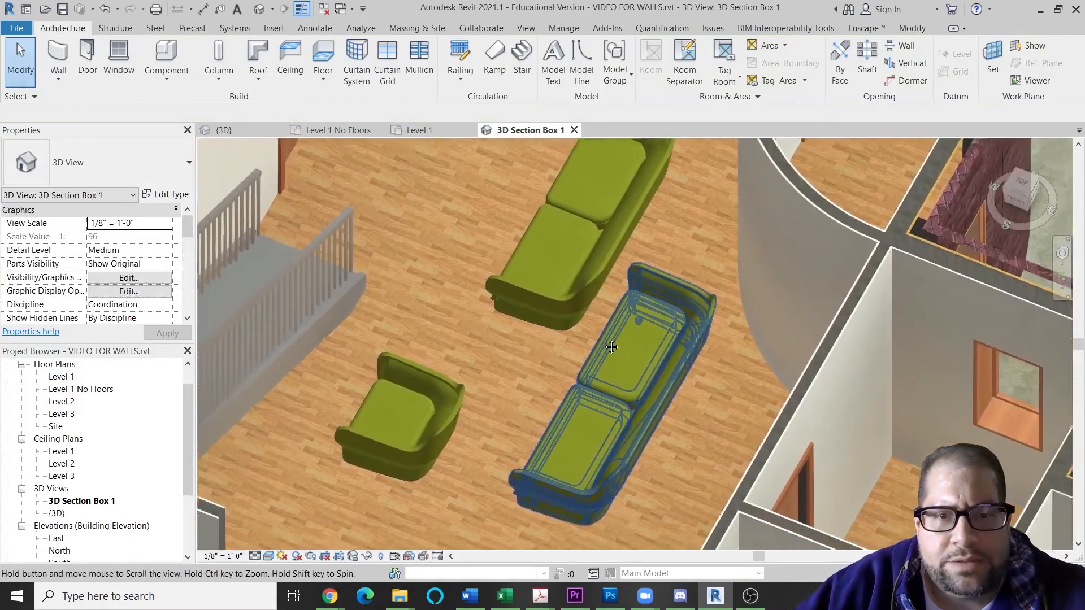
left_click(716, 370)
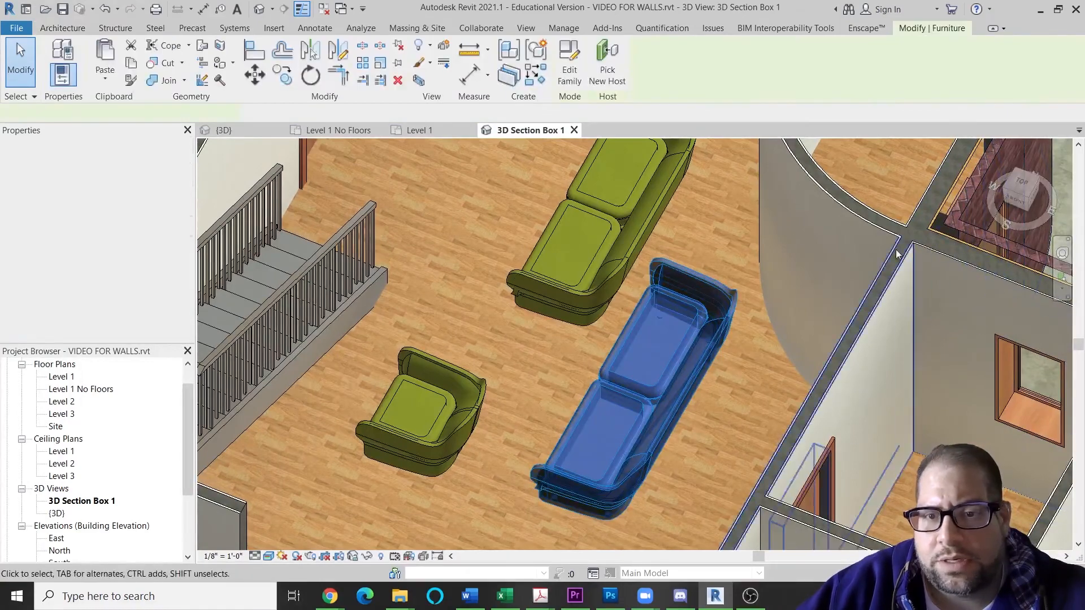
left_click_drag(1019, 197, 1049, 193)
middle_click_drag(613, 393, 949, 235)
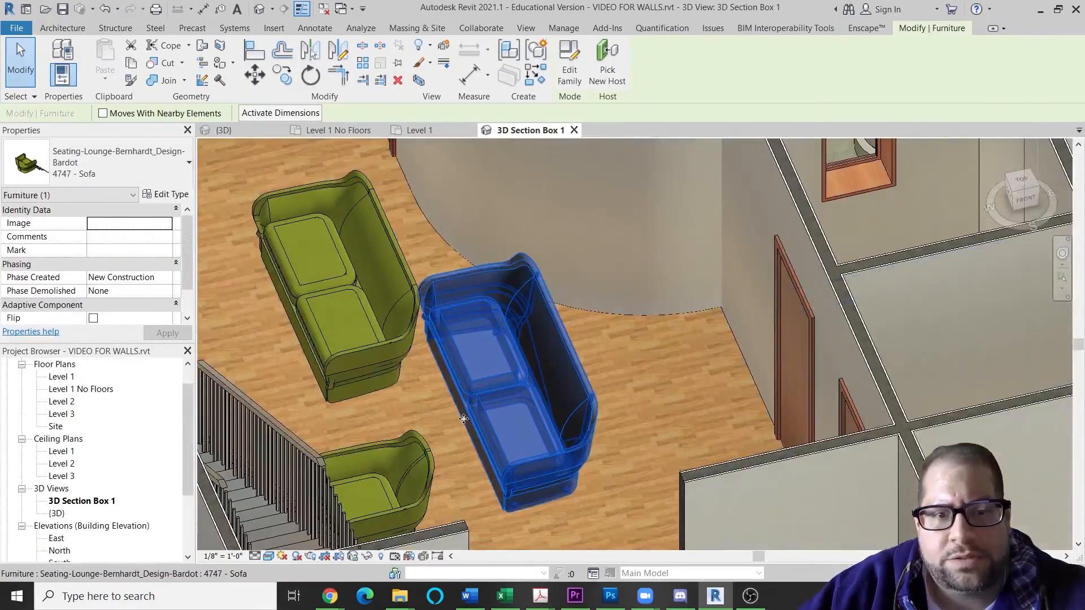
middle_click_drag(467, 396, 470, 358)
key("Escape")
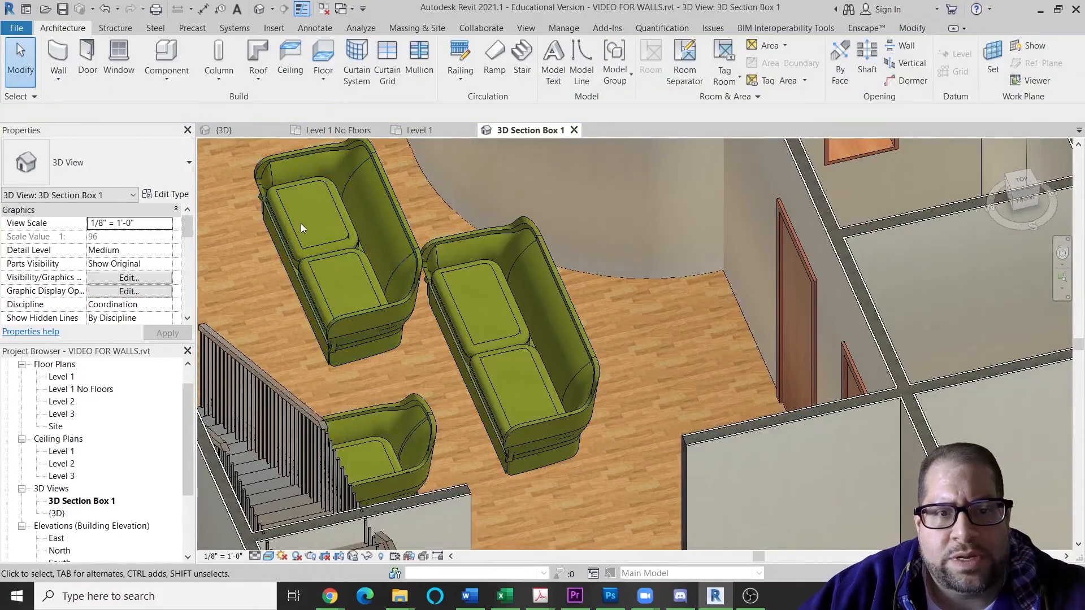
left_click(357, 314)
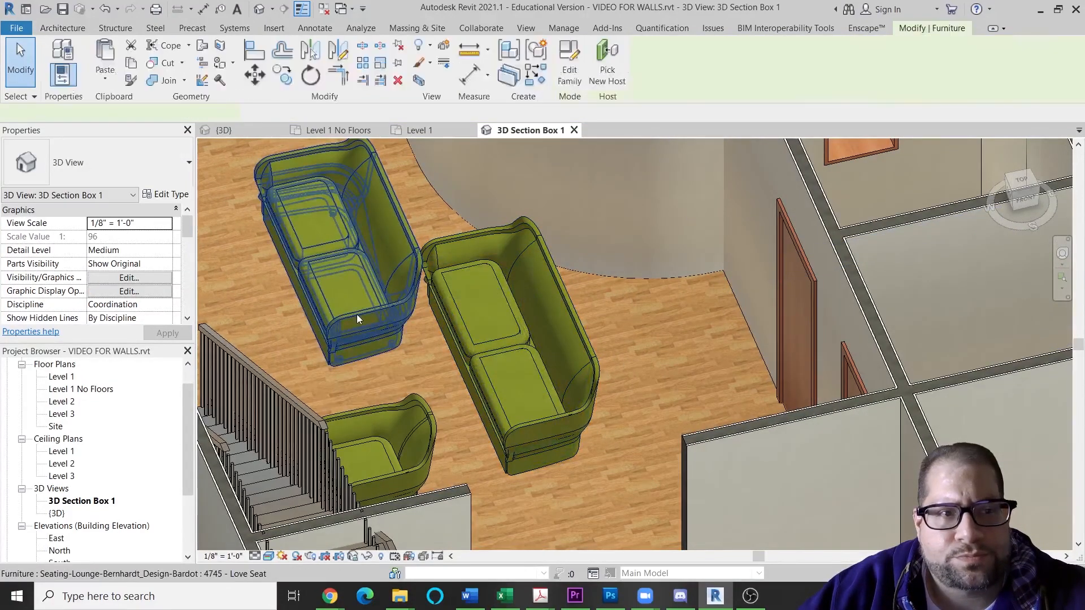
key("Escape")
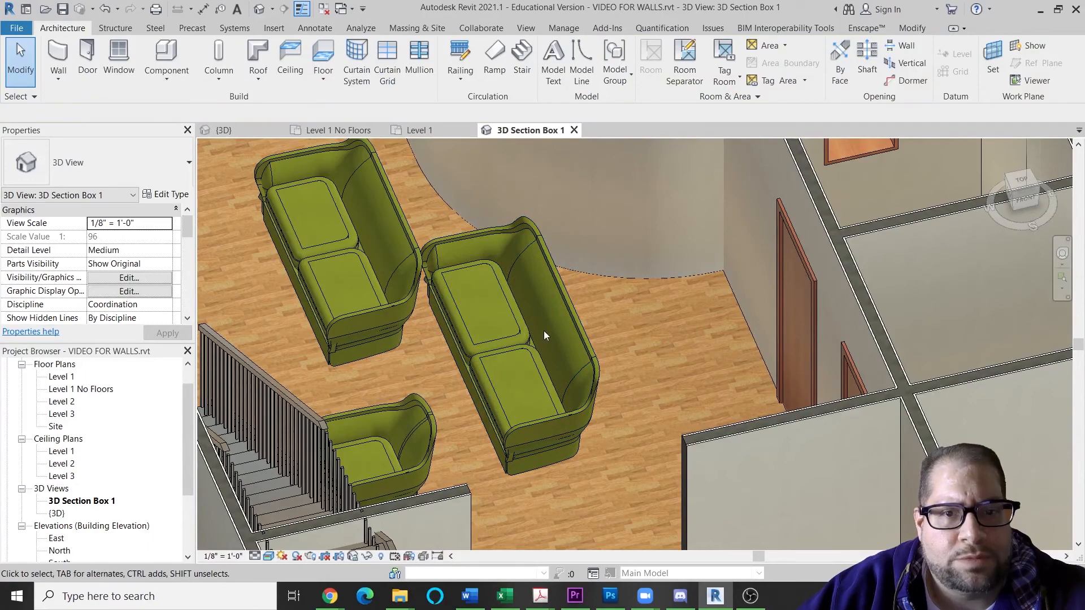
left_click(568, 326)
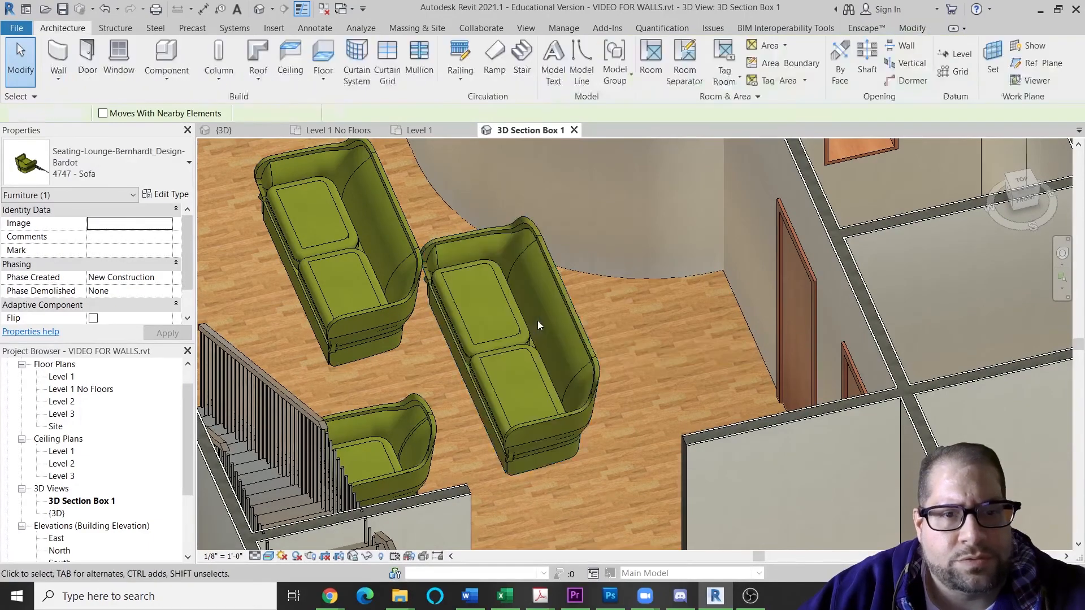
key("Escape")
Step: Render the 3D section box view of the seating area at Medium quality
middle_click_drag(481, 305, 479, 300)
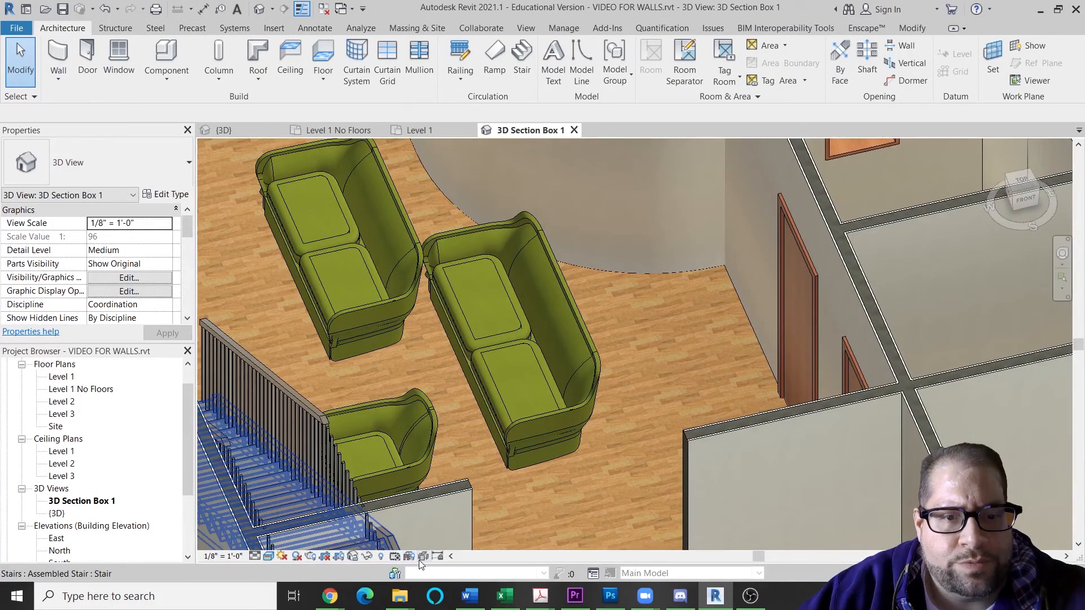
left_click(313, 557)
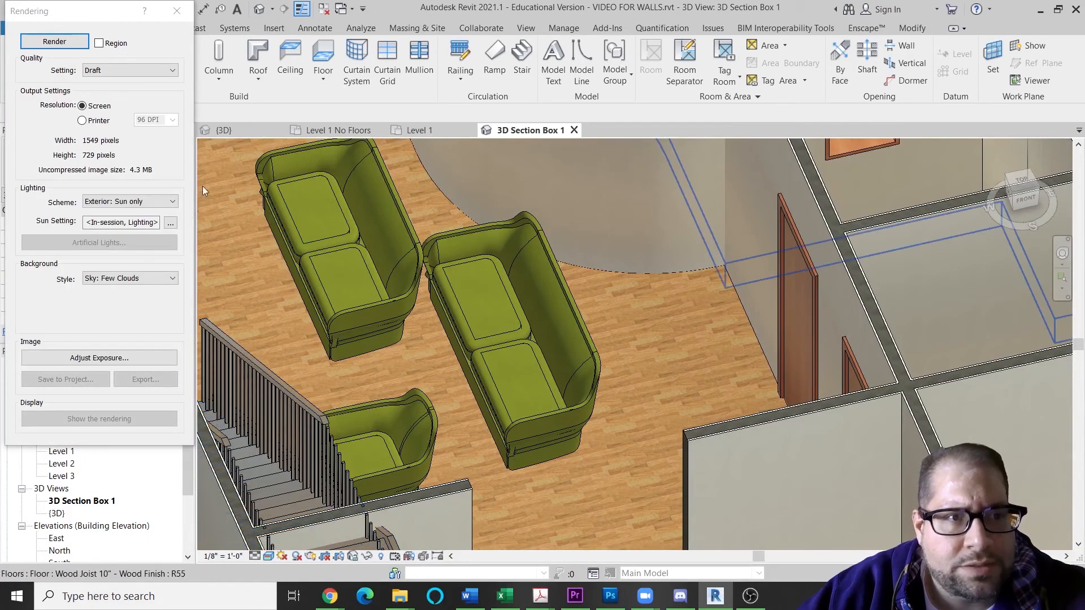
left_click(129, 70)
left_click(113, 91)
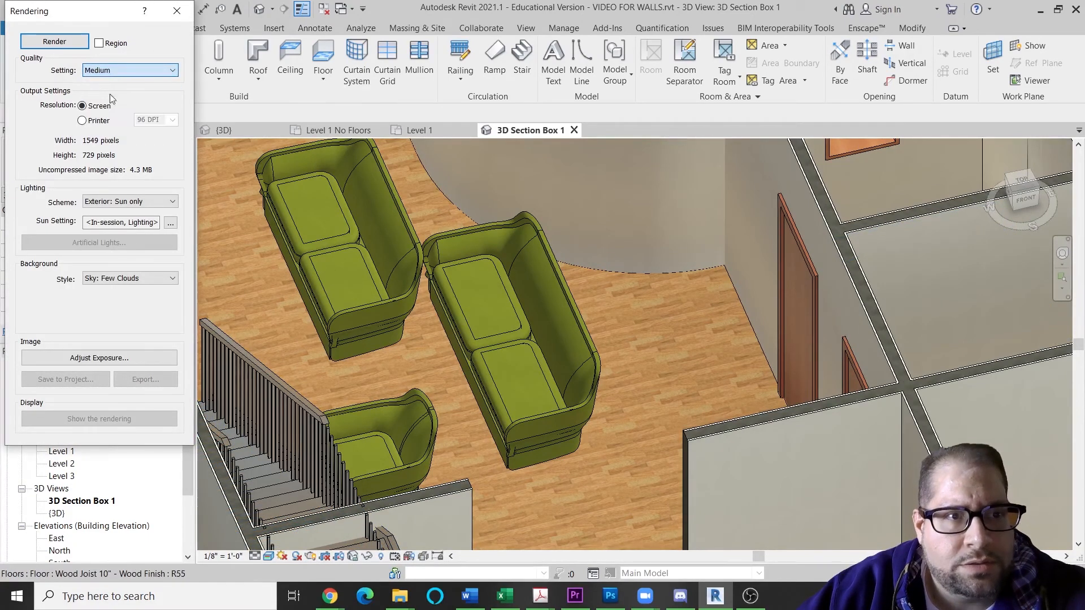
left_click(53, 42)
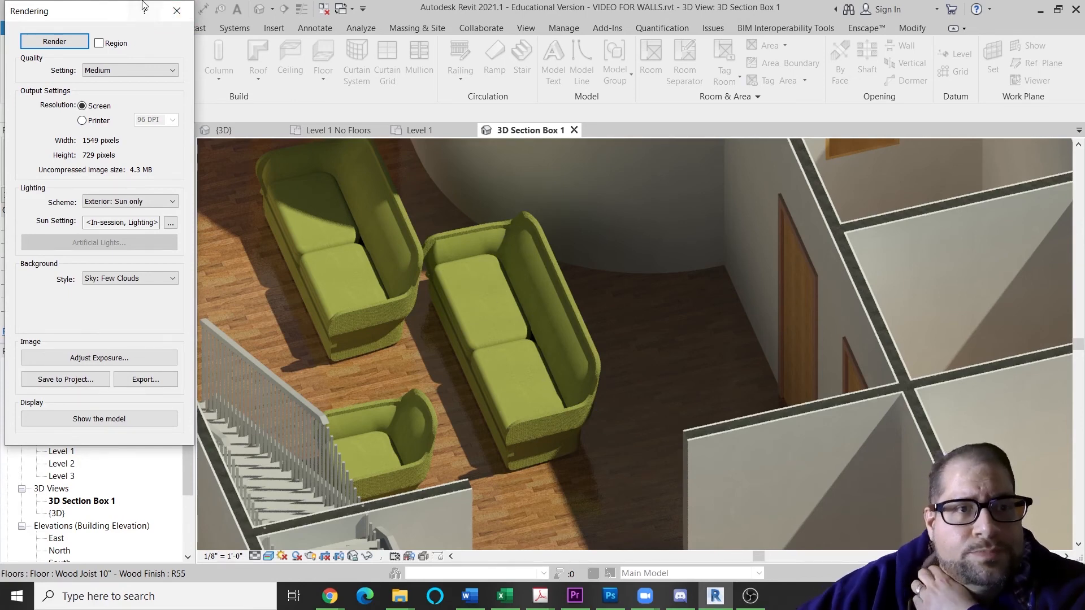
Step: Close the rendering settings and bring the surrounding ground-floor rooms of the section box model into view
left_click(177, 13)
scroll(412, 323, "down", 4)
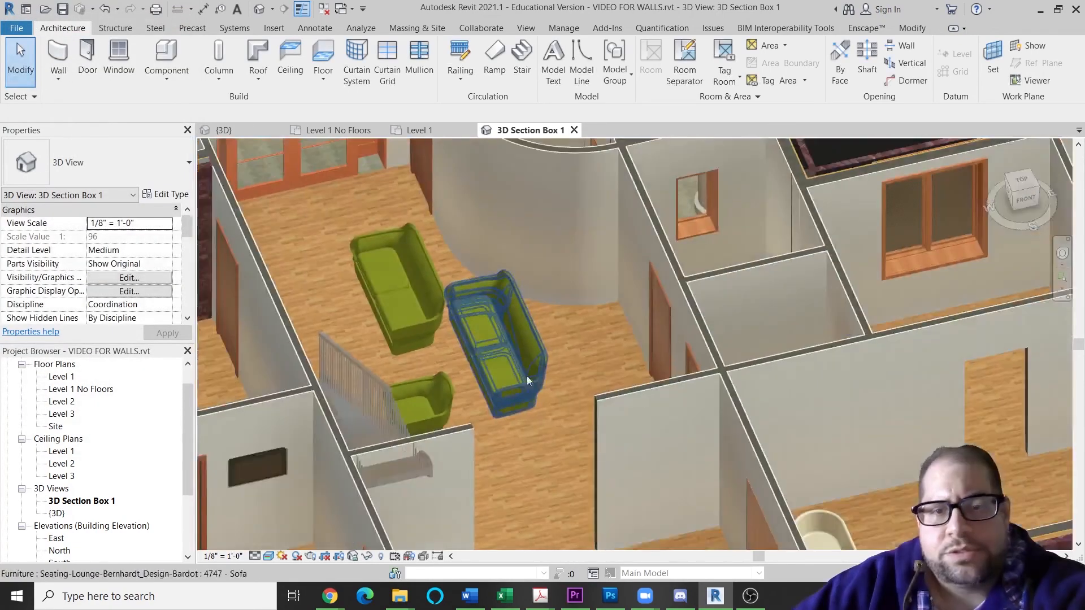
scroll(526, 375, "up", 3)
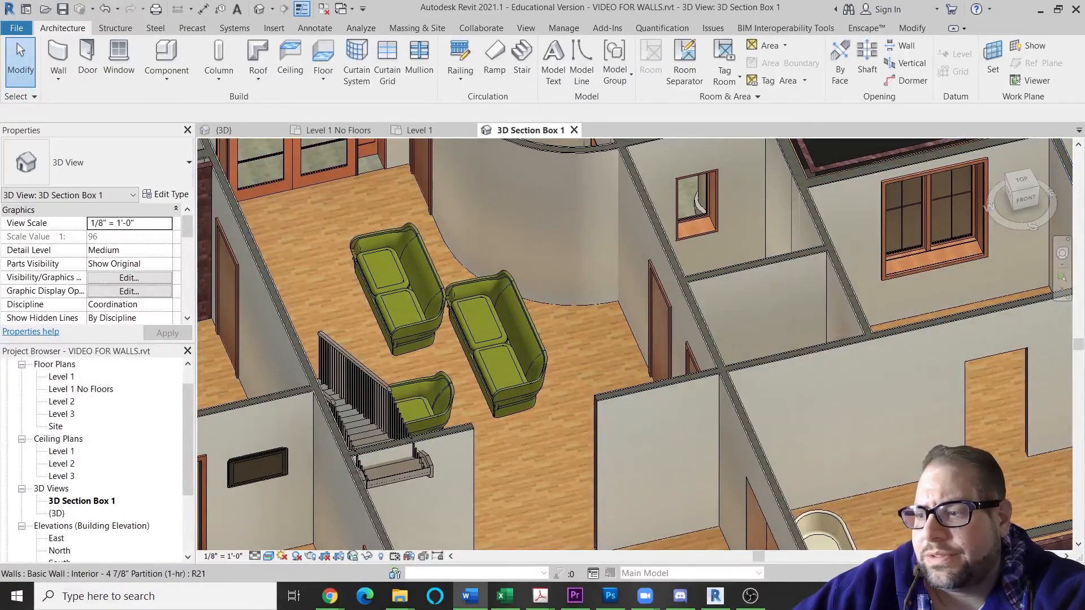
scroll(439, 381, "down", 3)
scroll(438, 381, "up", 2)
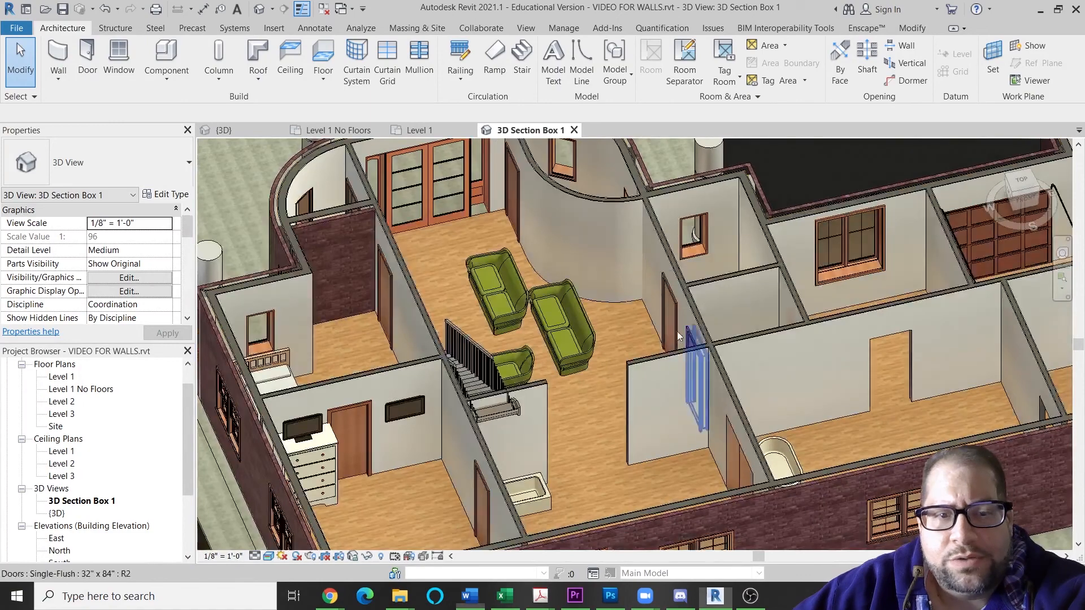
Step: Review the type parameters of the wall-mounted 32" flat screen TV without changing them
left_click(398, 402)
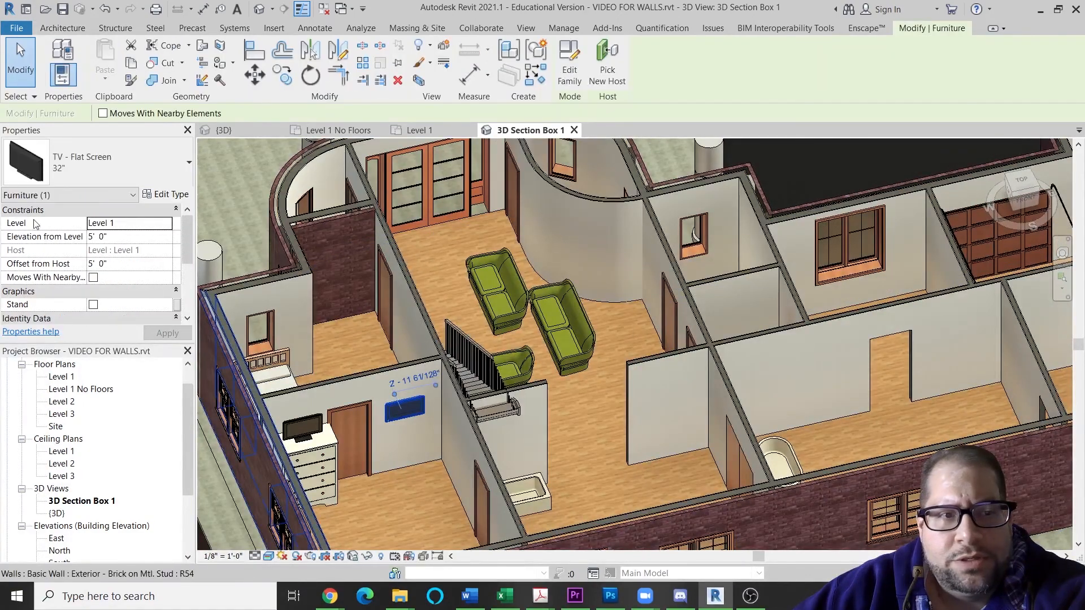
left_click(165, 194)
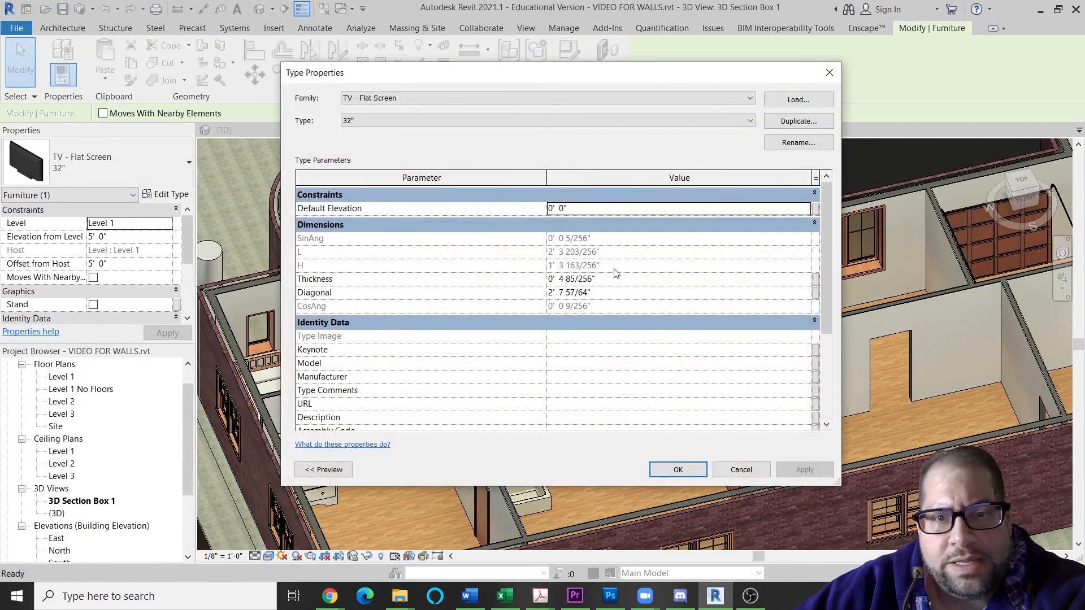
left_click(751, 470)
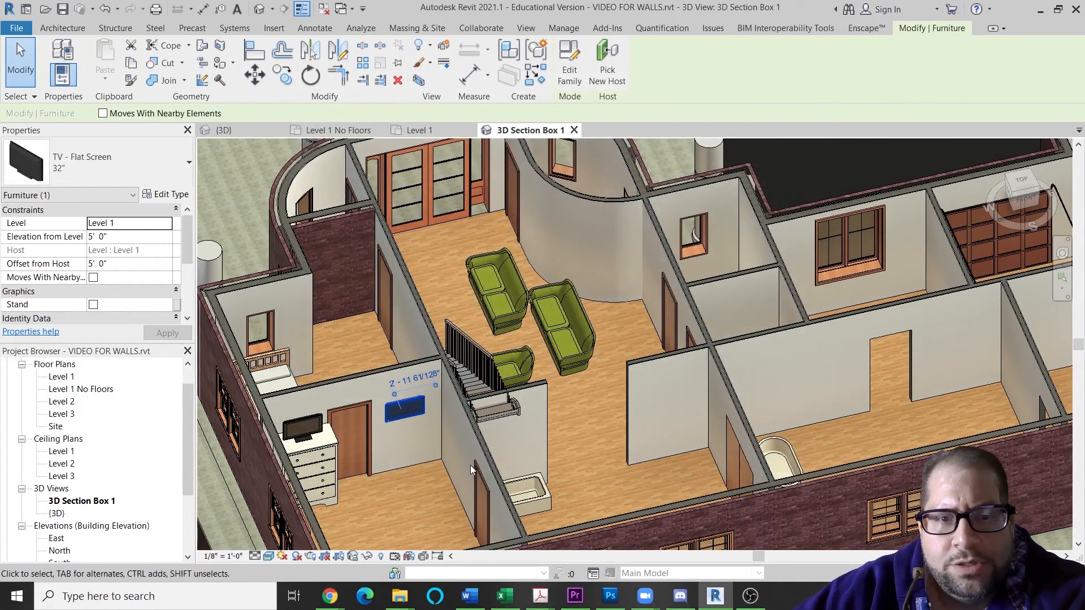
Step: Select the wood finish floor and examine the furnished rooms from the bedroom and bath area across to the kitchenette and dining set
left_click(425, 480)
scroll(457, 431, "up", 2)
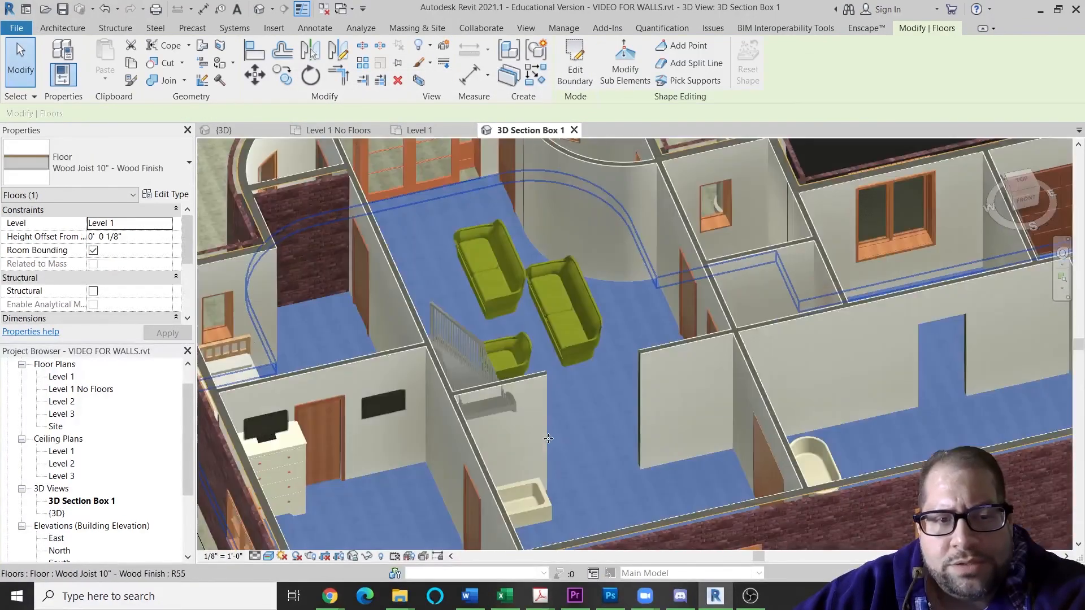
scroll(339, 381, "up", 1)
middle_click_drag(339, 384, 526, 414)
middle_click_drag(877, 479, 501, 273)
middle_click_drag(992, 238, 582, 305)
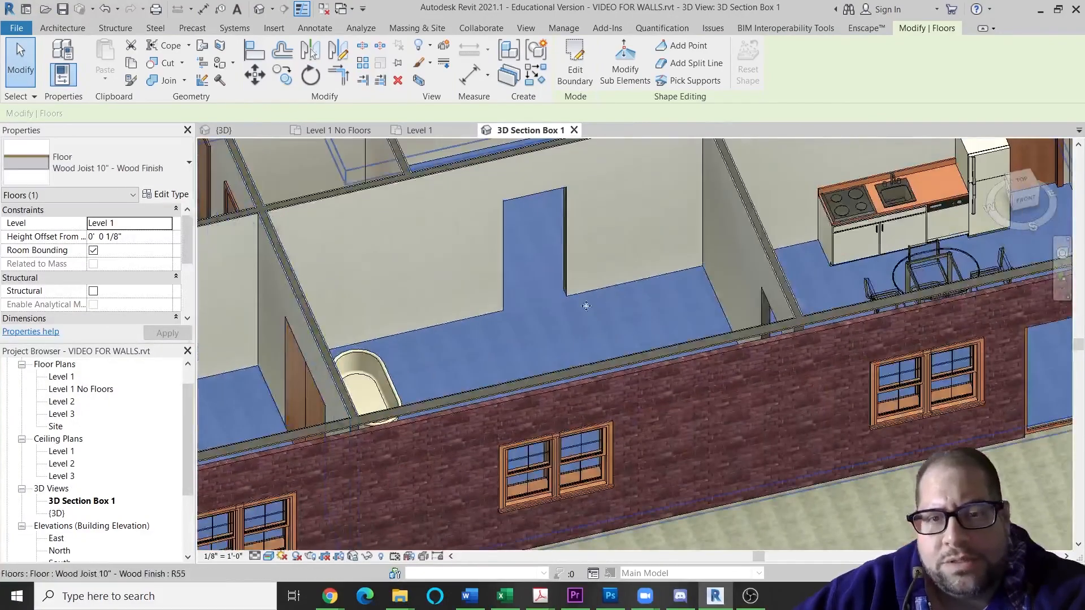
middle_click_drag(656, 298, 349, 441)
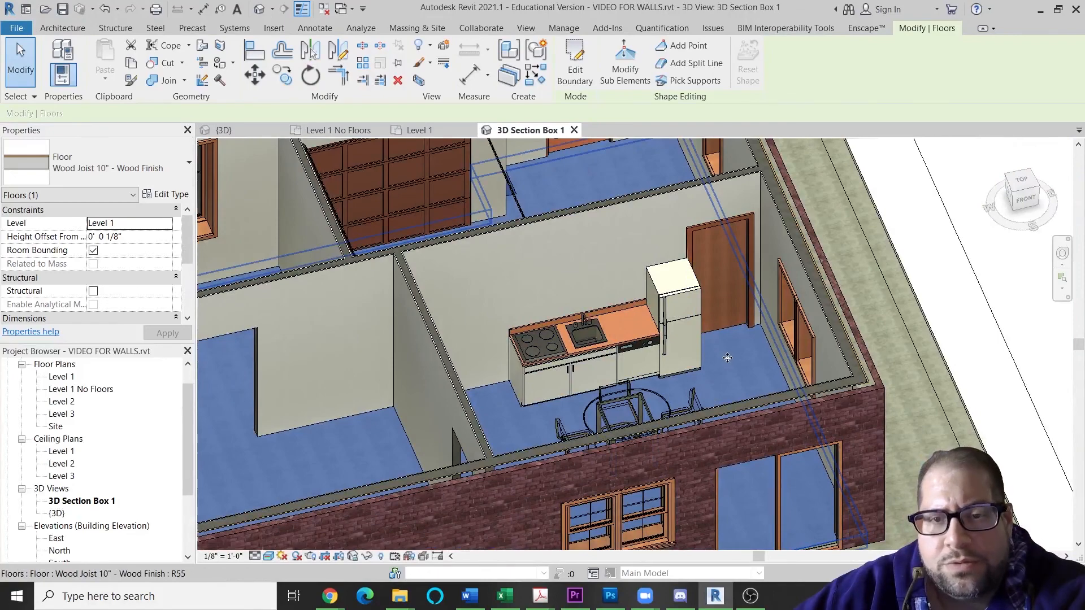
scroll(727, 358, "up", 1)
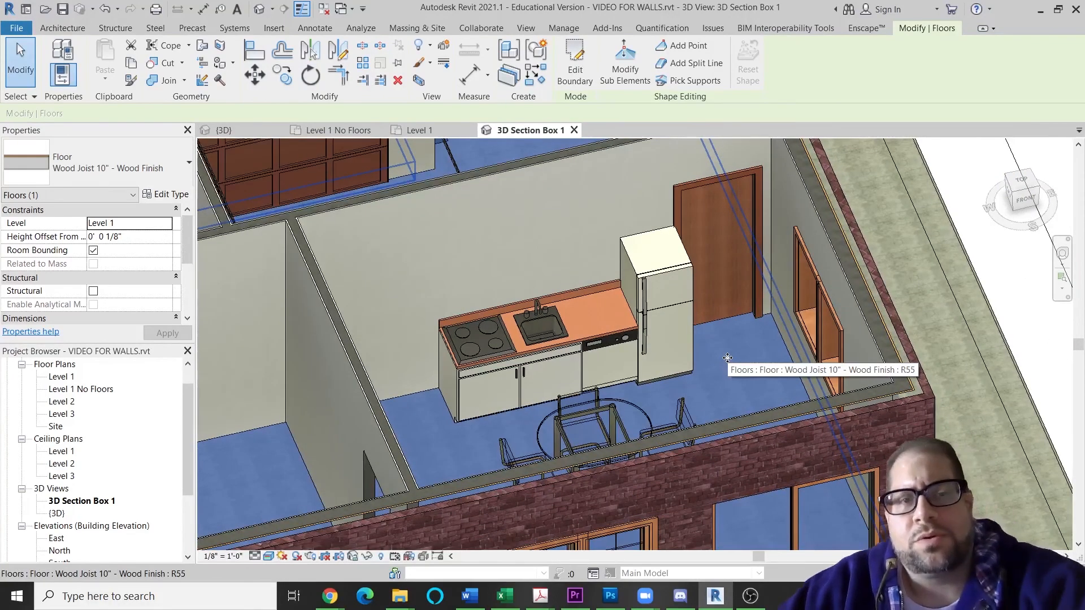
scroll(658, 304, "down", 1)
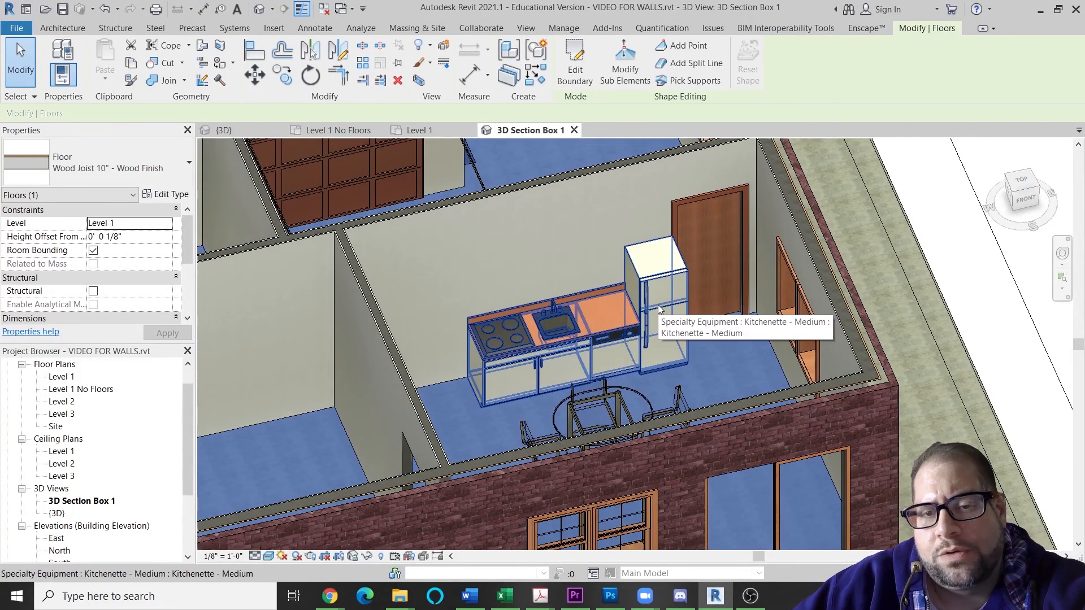
scroll(550, 280, "down", 2)
middle_click_drag(552, 364, 774, 371)
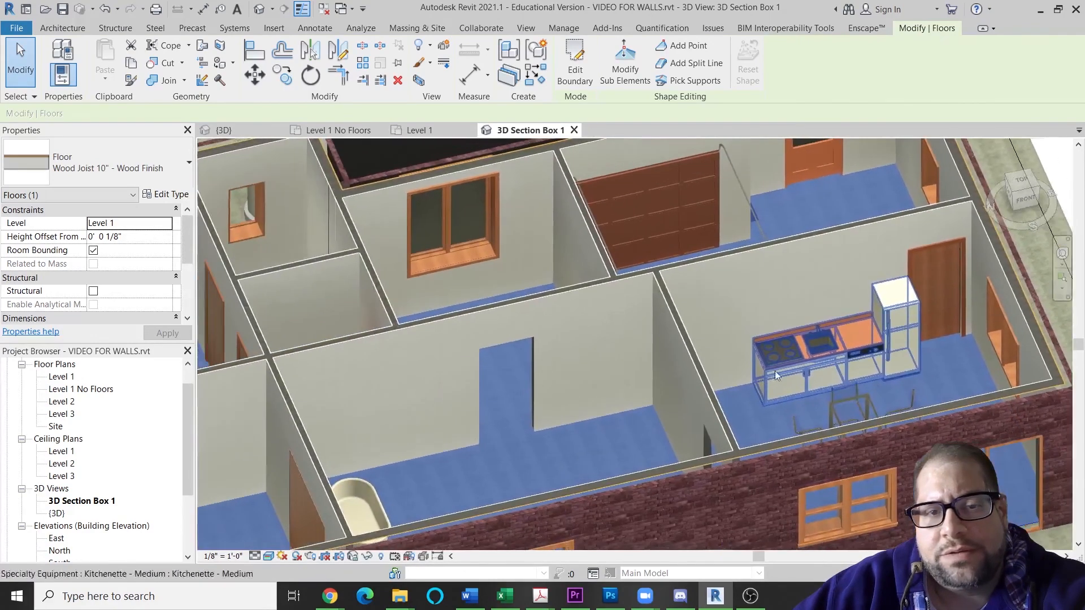
middle_click_drag(699, 413, 737, 428)
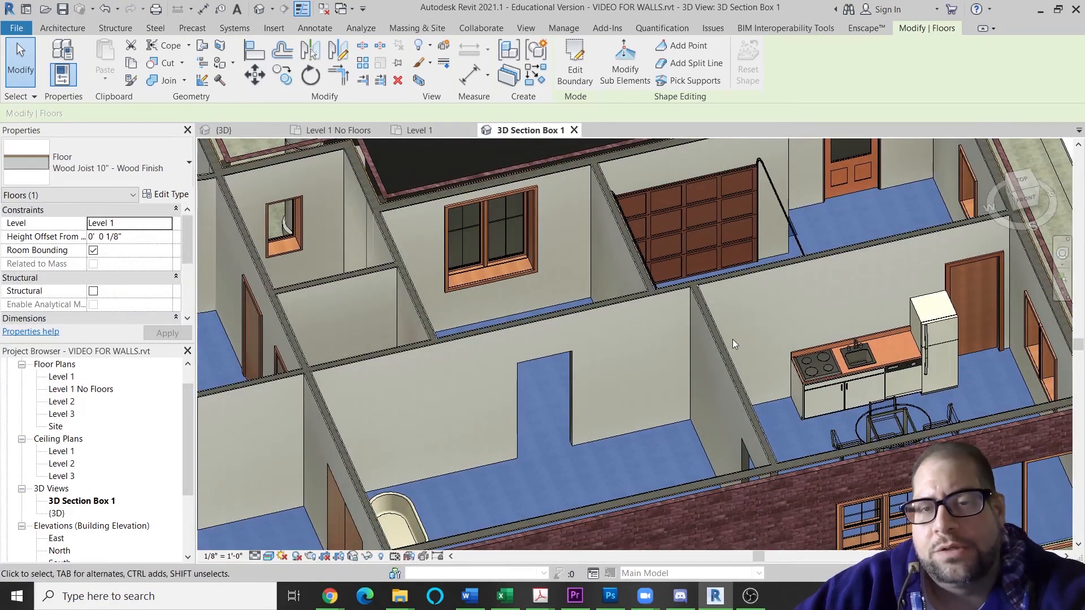
scroll(731, 338, "down", 3)
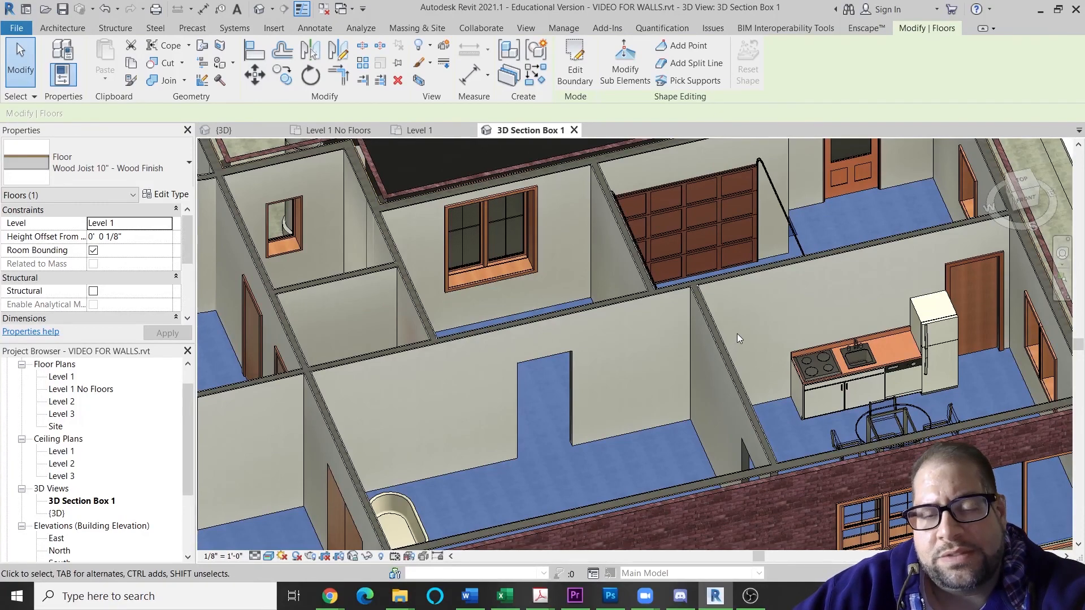
middle_click_drag(670, 361, 692, 395)
scroll(689, 391, "down", 4)
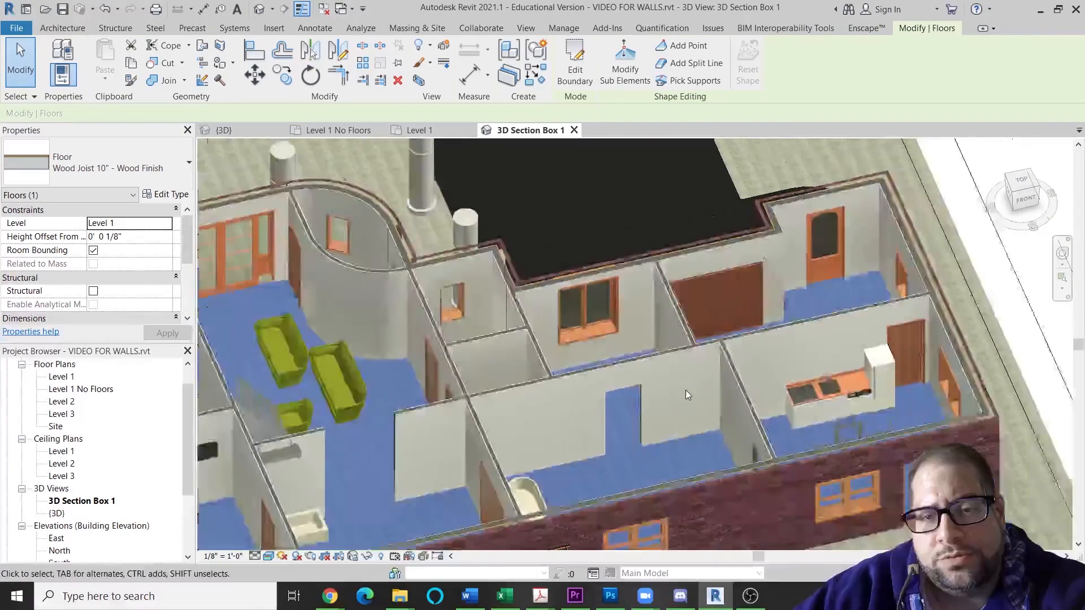